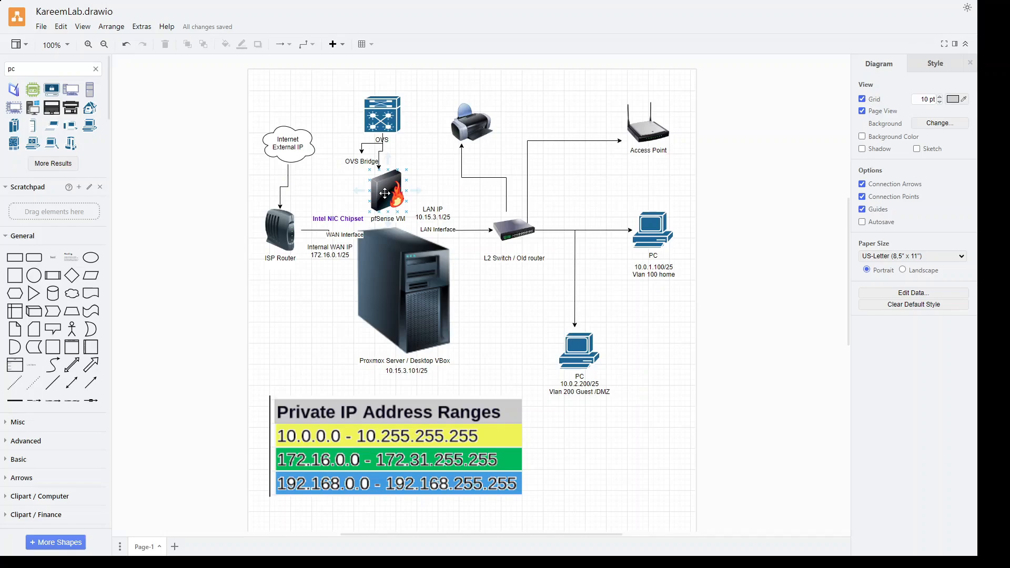
Look over the network diagram, then show the ISO images on soclab's local storage in Proxmox.
{"action": "left_click", "coordinate": [367, 227]}
{"action": "left_click", "coordinate": [371, 456]}
{"action": "left_click", "coordinate": [336, 295]}
{"action": "left_click", "coordinate": [383, 309]}
{"action": "key", "text": "alt+Tab"}
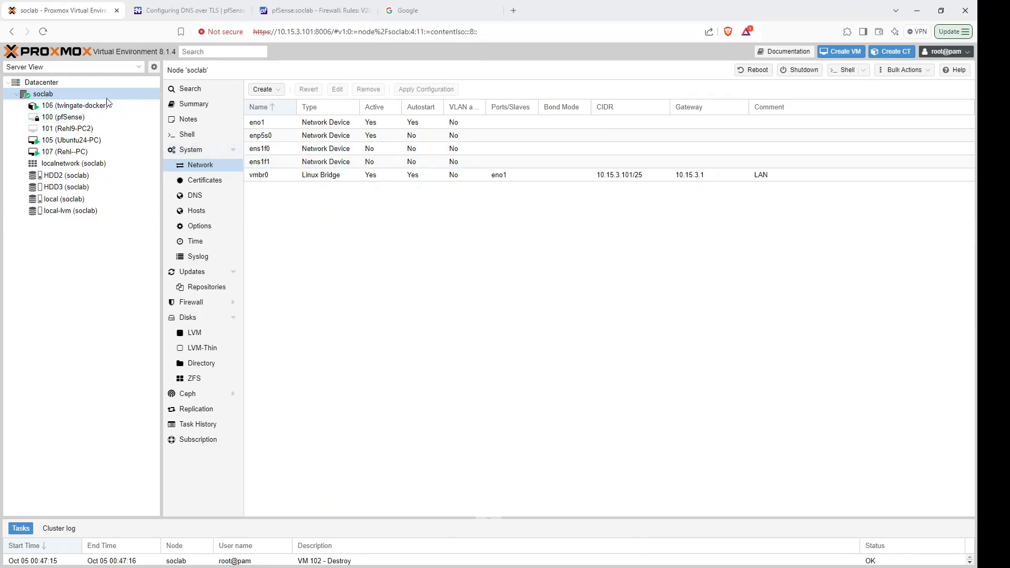
{"action": "left_click", "coordinate": [91, 199]}
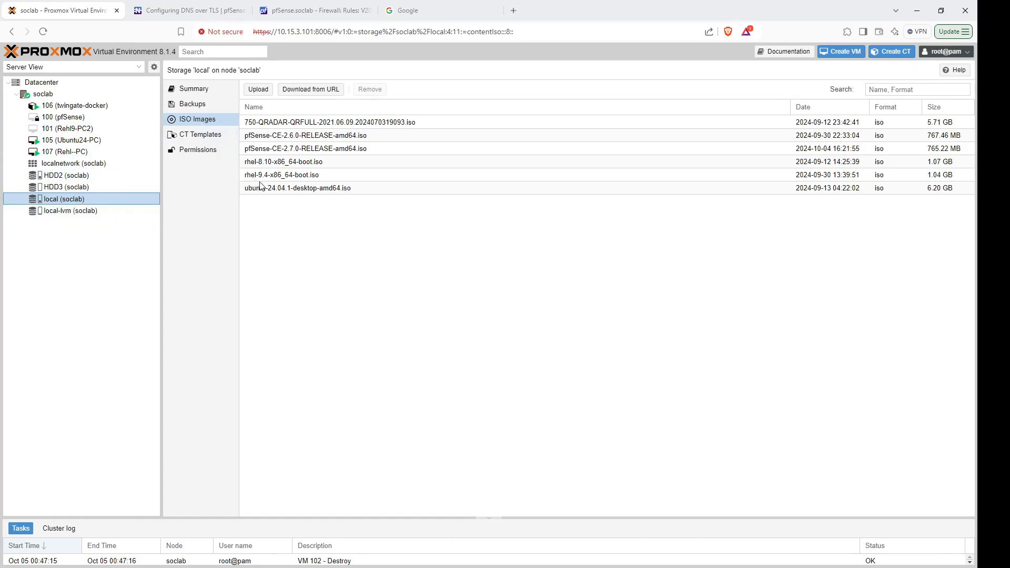
Confirm pfSense-CE-2.7.0-RELEASE-amd64.iso is listed, then go back to soclab's network interfaces.
{"action": "left_click", "coordinate": [290, 154]}
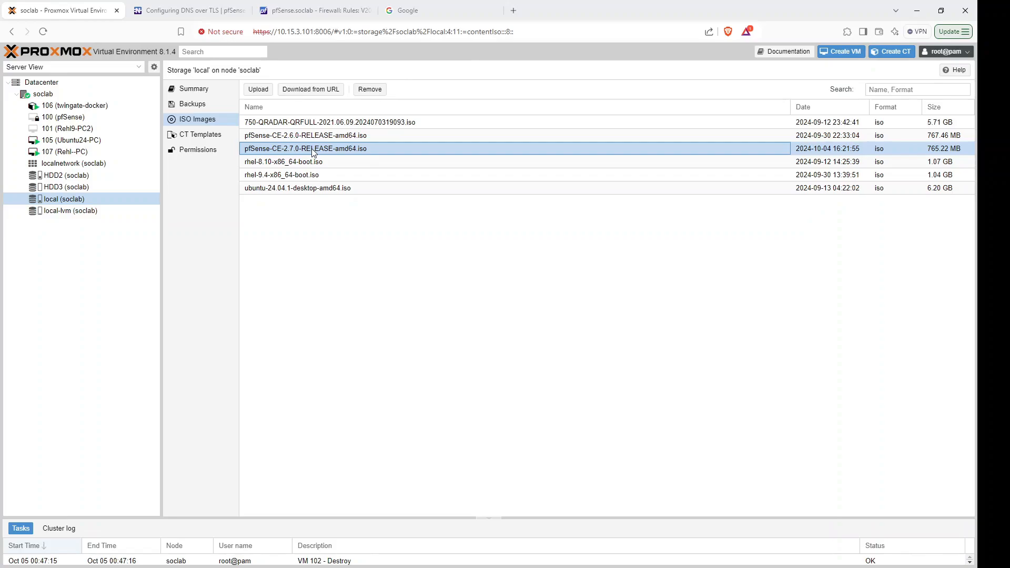
{"action": "left_click", "coordinate": [56, 96]}
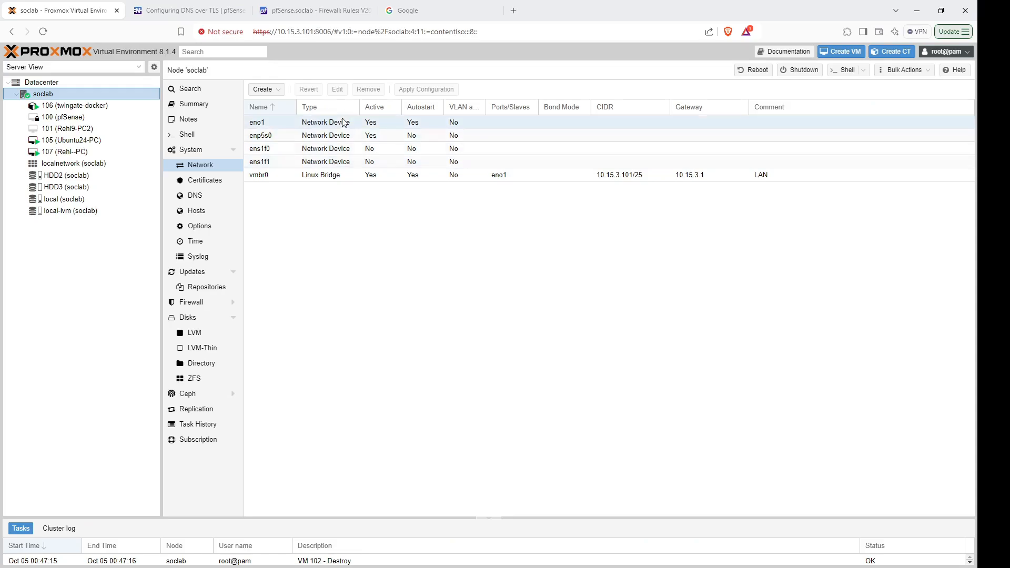
Inspect the eno1 and enp5s0 network devices, leaving enp5s0's settings unchanged.
{"action": "left_click", "coordinate": [288, 121]}
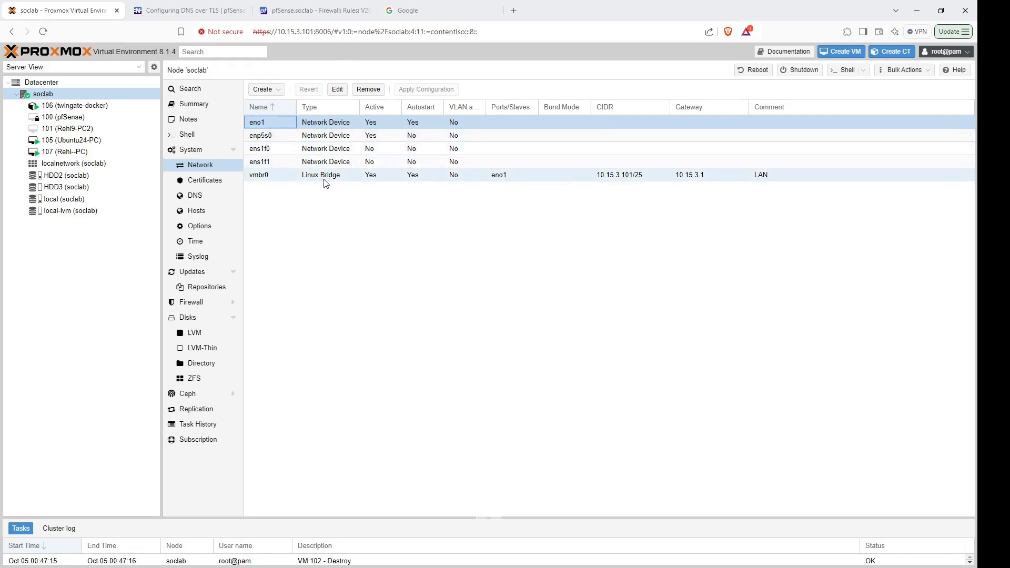
{"action": "left_click", "coordinate": [279, 138]}
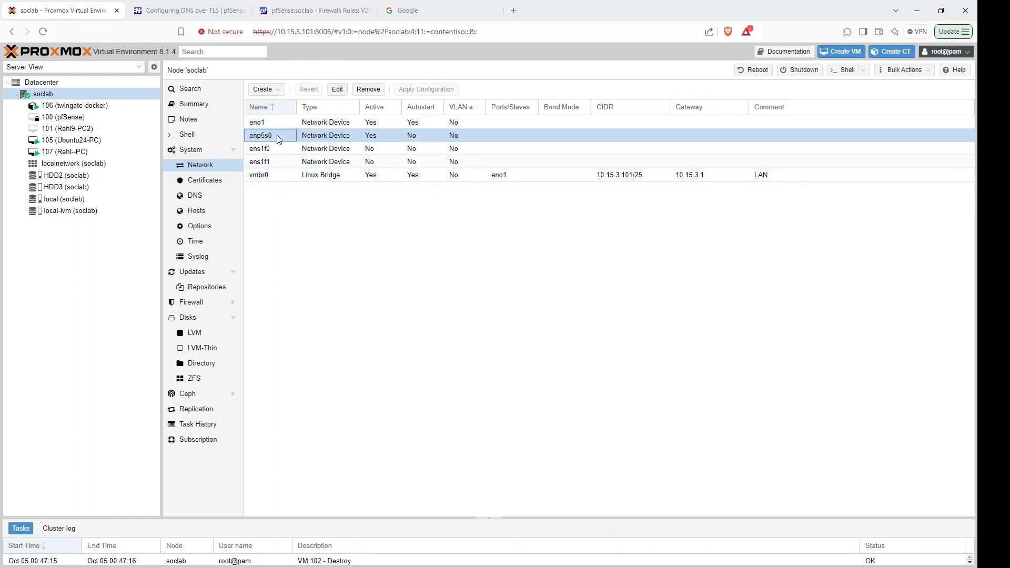
{"action": "left_click", "coordinate": [275, 90]}
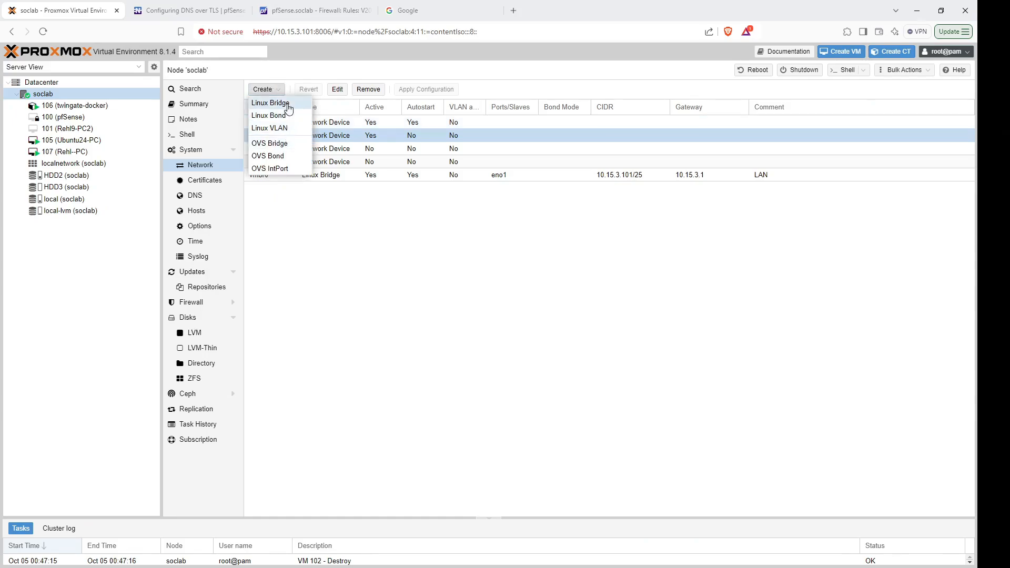
{"action": "left_click", "coordinate": [344, 198]}
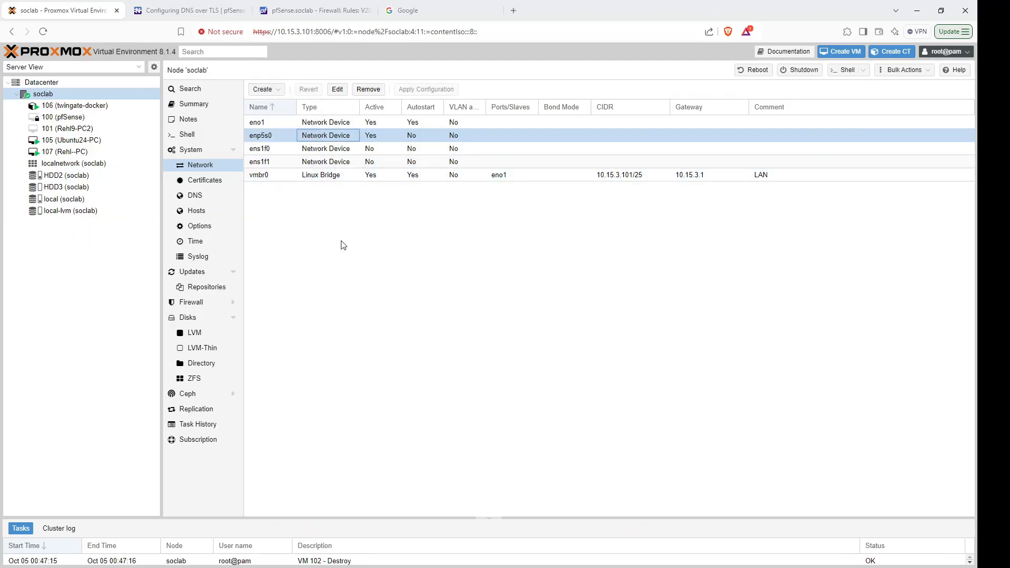
{"action": "double_click", "coordinate": [276, 136]}
{"action": "left_click_drag", "start_coordinate": [393, 272], "coordinate": [416, 271]}
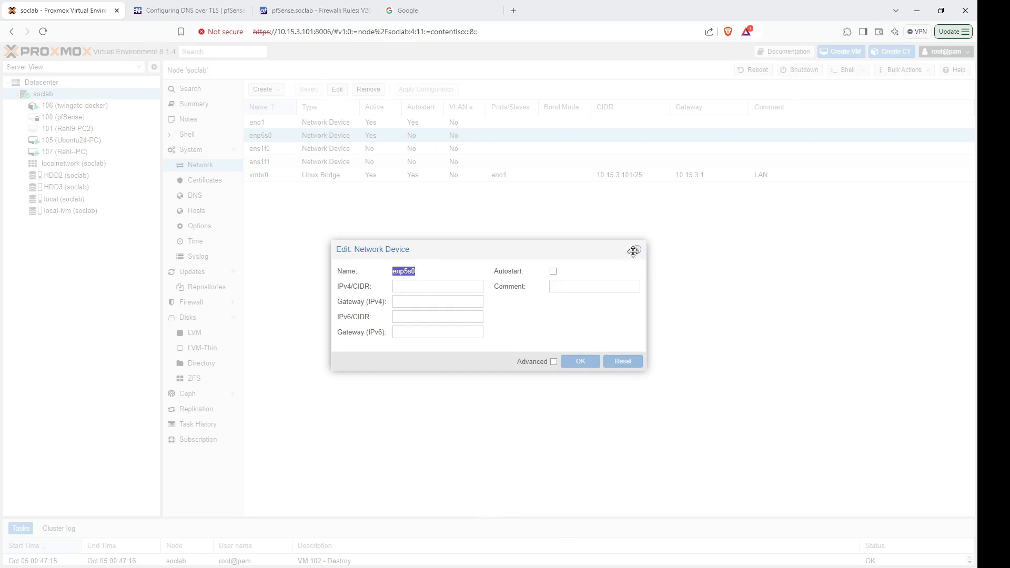
{"action": "left_click", "coordinate": [637, 249]}
Create Linux bridge vmbr1 on port enp5s0 with IPv4 172.16.0.1/25 and comment WAN.
{"action": "left_click", "coordinate": [263, 89]}
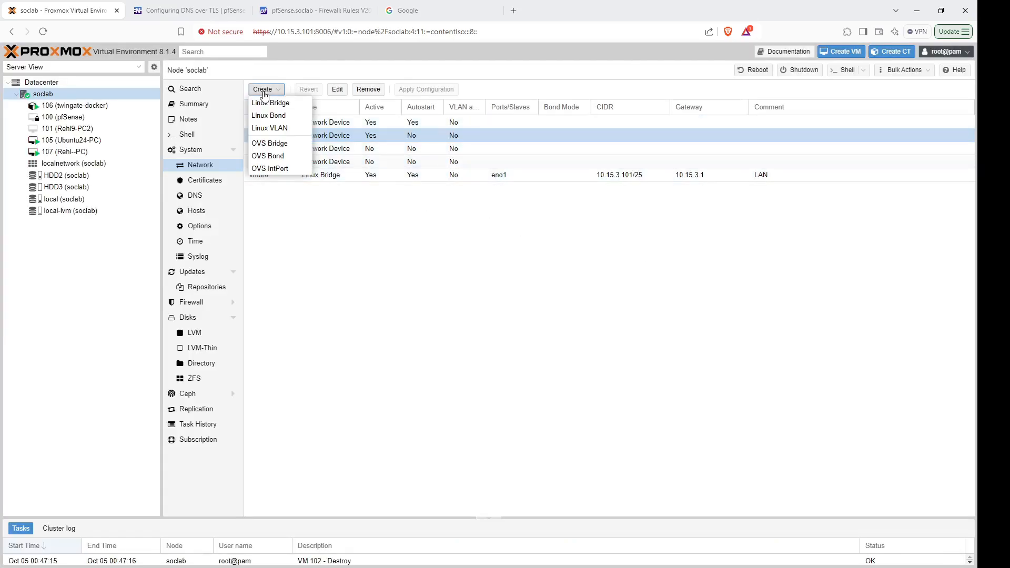
{"action": "left_click", "coordinate": [297, 105]}
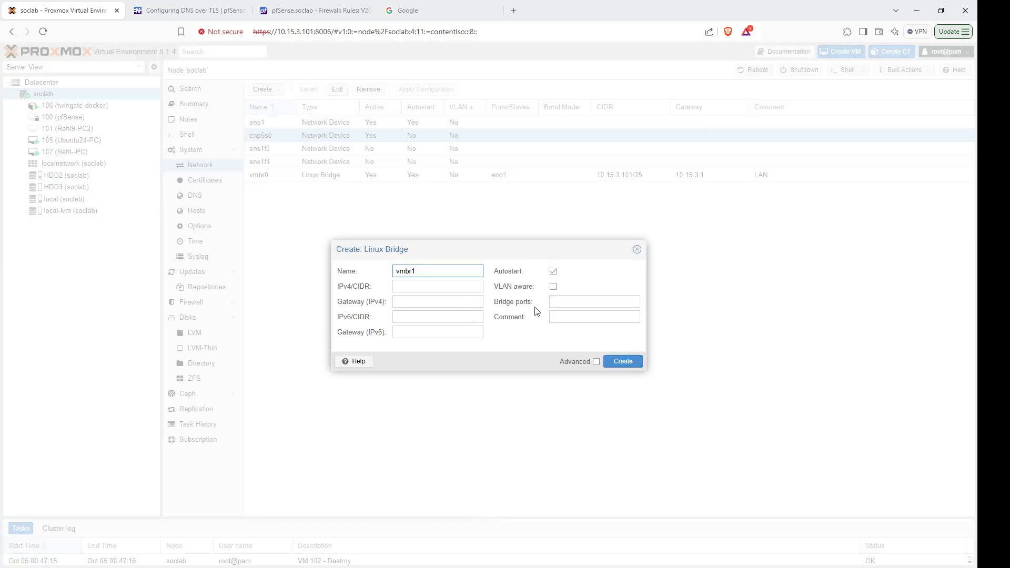
{"action": "left_click", "coordinate": [560, 303]}
{"action": "type", "text": "enp5s0"}
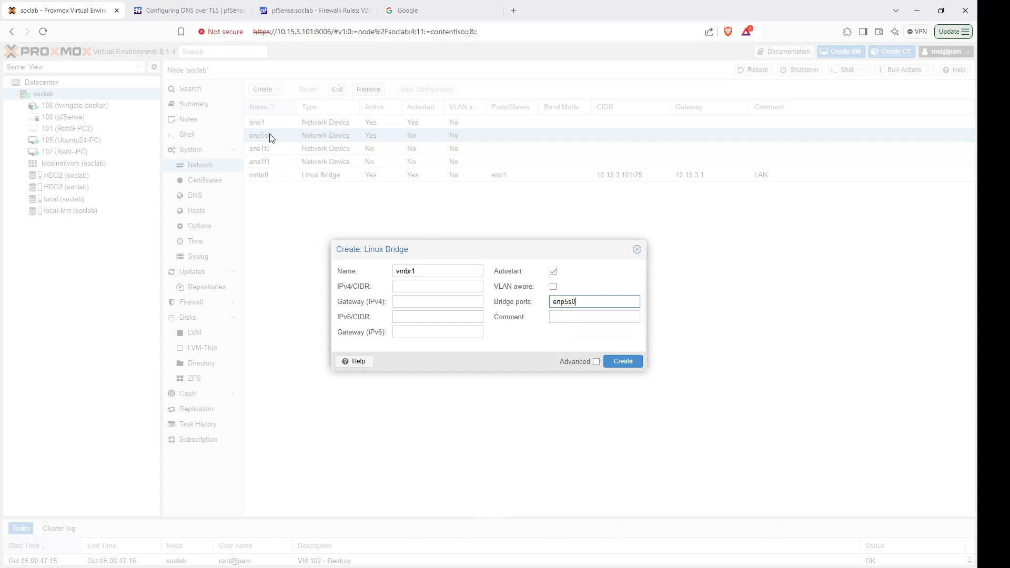
{"action": "left_click", "coordinate": [572, 321]}
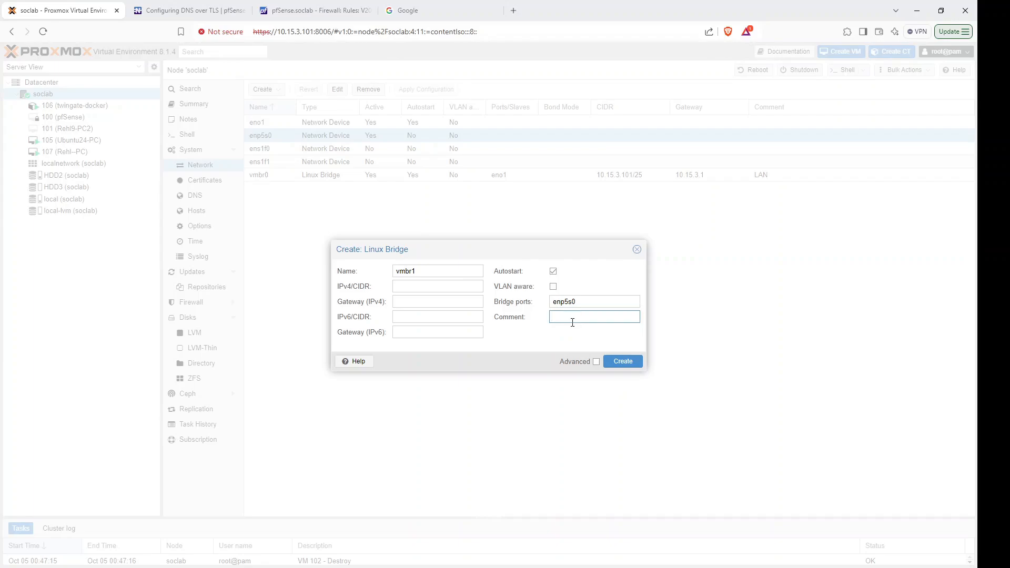
{"action": "type", "text": "WAN"}
{"action": "left_click", "coordinate": [443, 289]}
{"action": "type", "text": "172."}
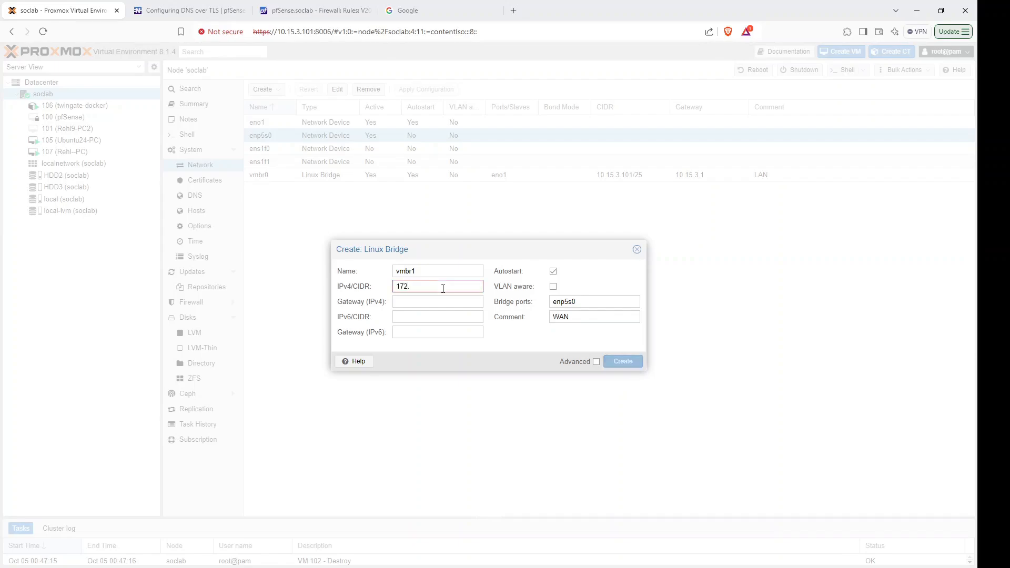
{"action": "type", "text": "16.0.1/25"}
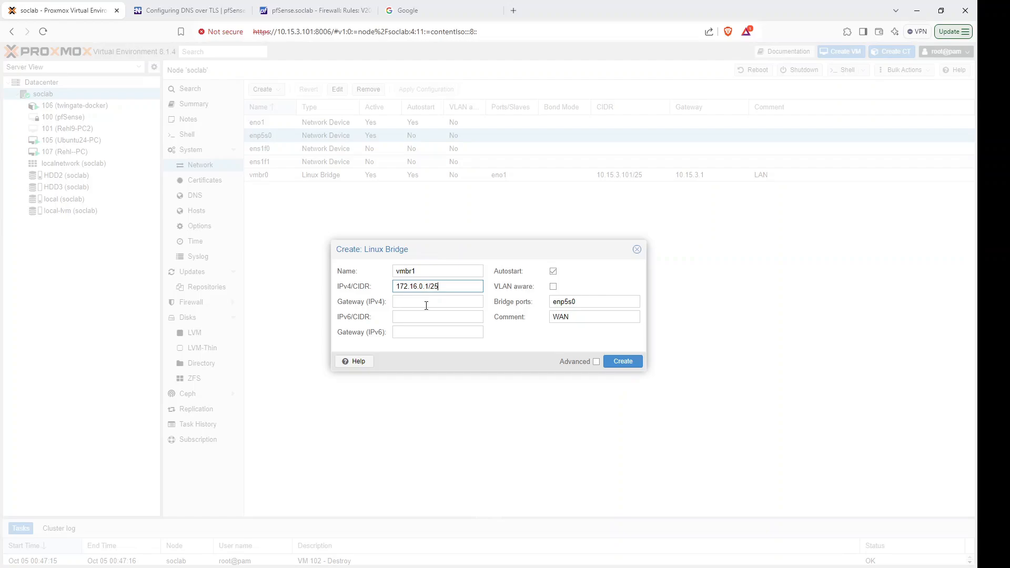
{"action": "left_click", "coordinate": [617, 361]}
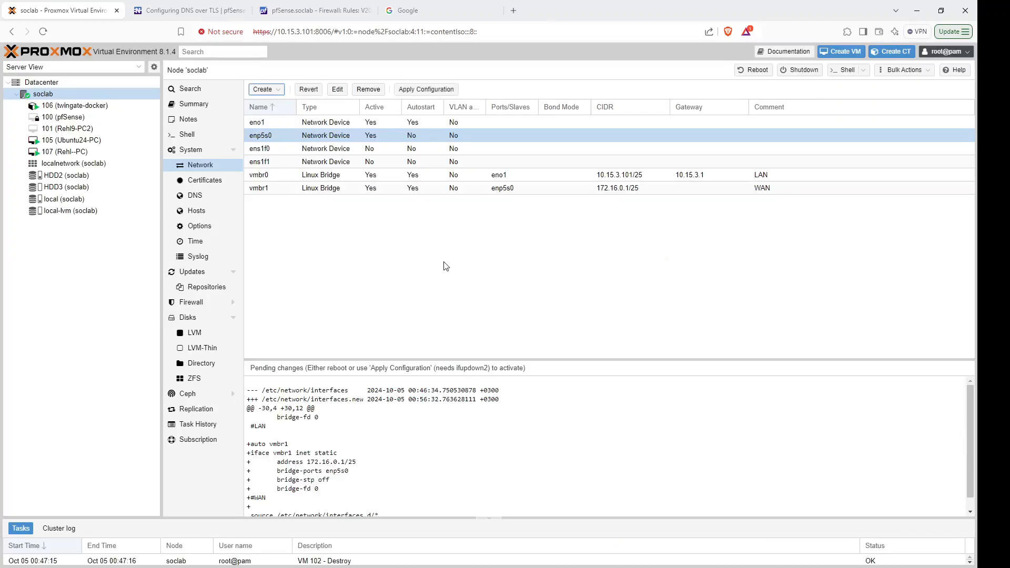
Apply the pending network configuration, then check the eno1 and enp5s0 devices are active.
{"action": "left_click", "coordinate": [423, 90]}
{"action": "left_click", "coordinate": [466, 326]}
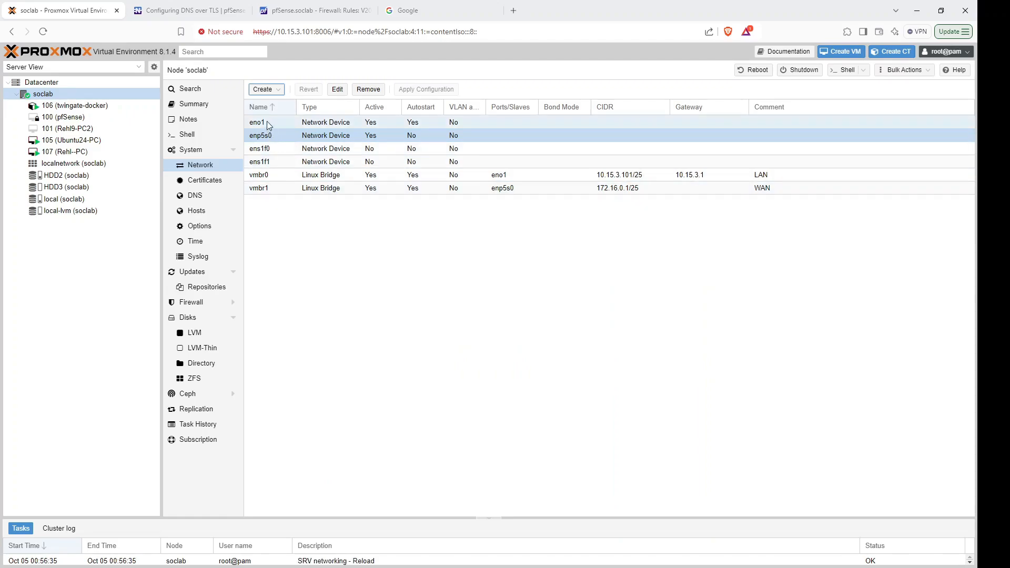
{"action": "left_click", "coordinate": [268, 124]}
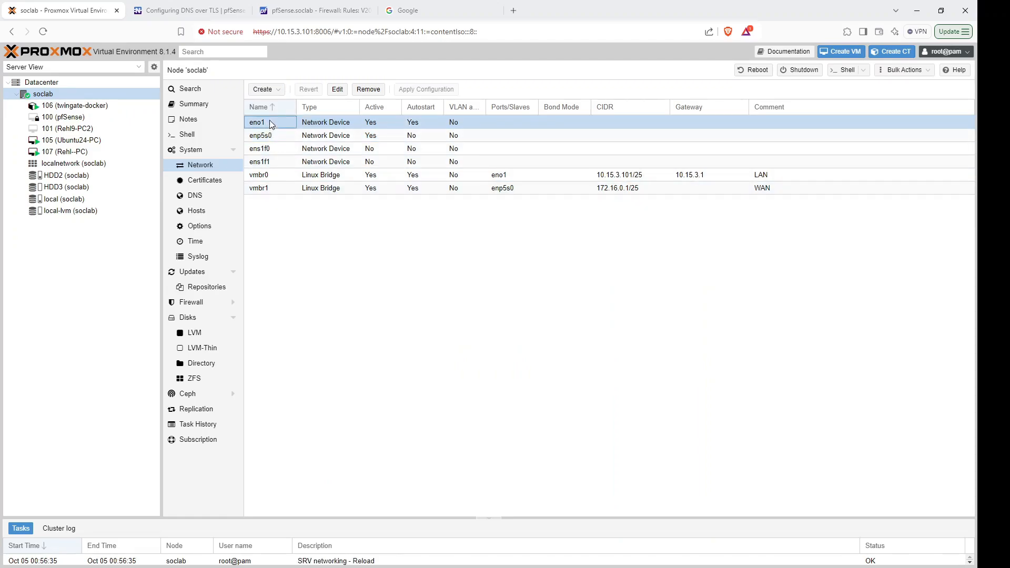
{"action": "left_click", "coordinate": [270, 136]}
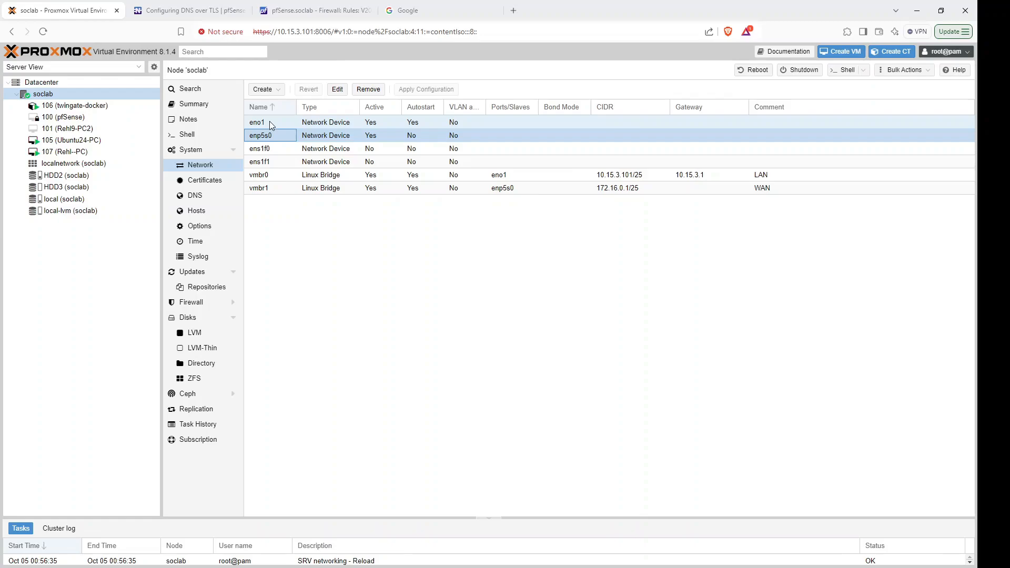
{"action": "left_click", "coordinate": [269, 123]}
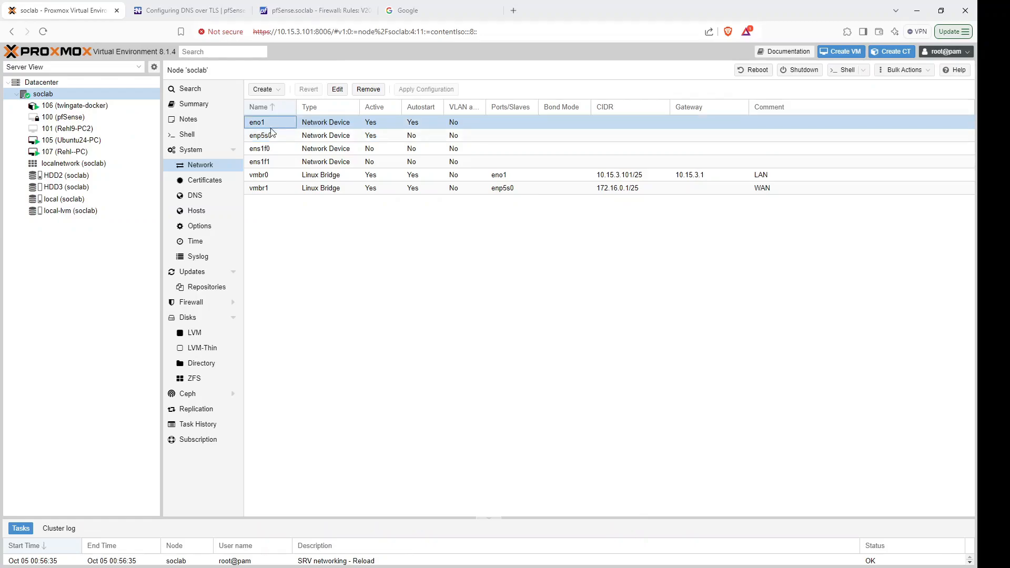
{"action": "left_click", "coordinate": [272, 137]}
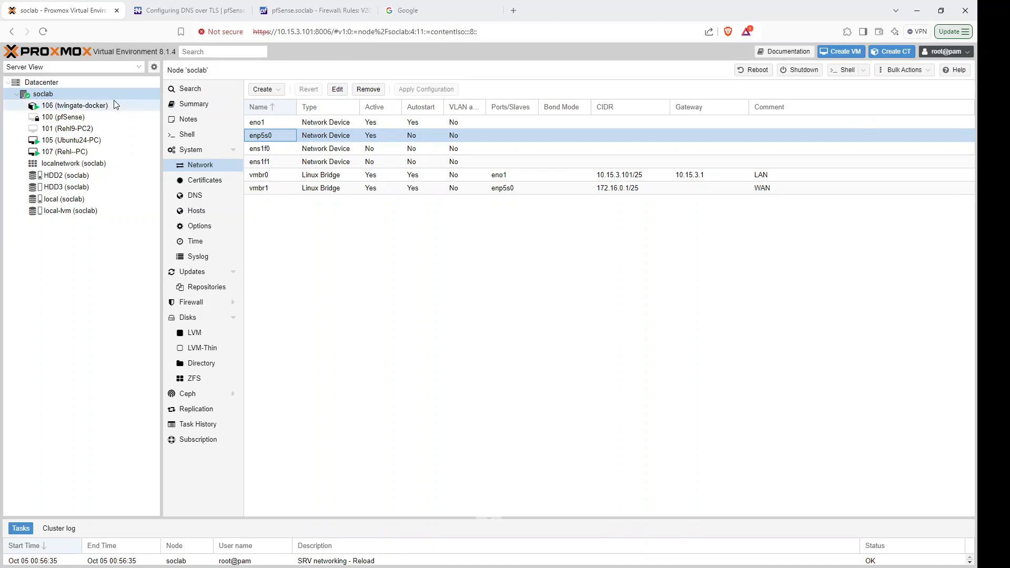
Start a new VM named pfSense using the pfSense-CE-2.7.0 ISO with a 100 GiB disk.
{"action": "left_click", "coordinate": [840, 52]}
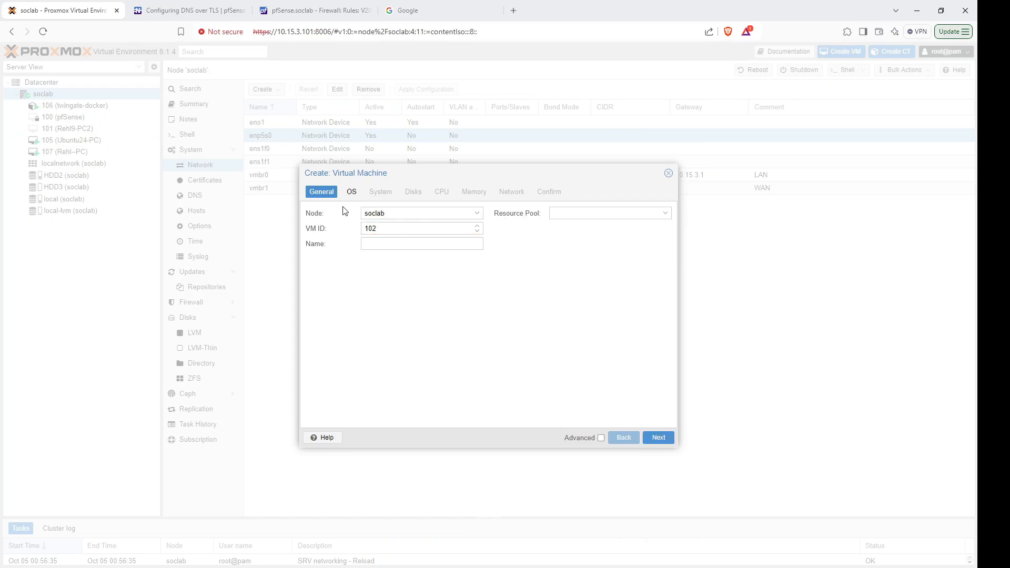
{"action": "left_click", "coordinate": [385, 243]}
{"action": "type", "text": "pfSense"}
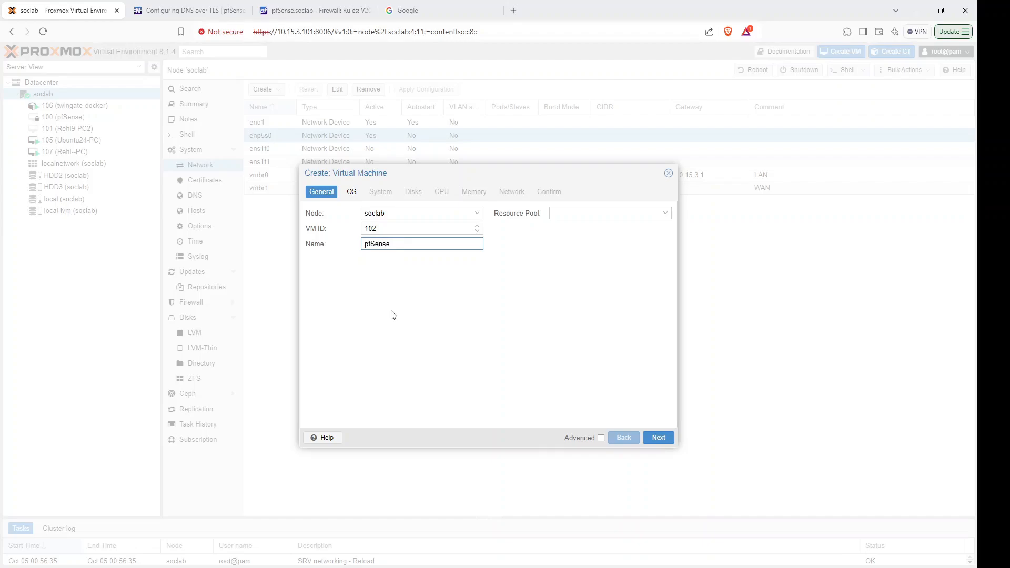
{"action": "left_click", "coordinate": [352, 191]}
{"action": "left_click", "coordinate": [392, 248]}
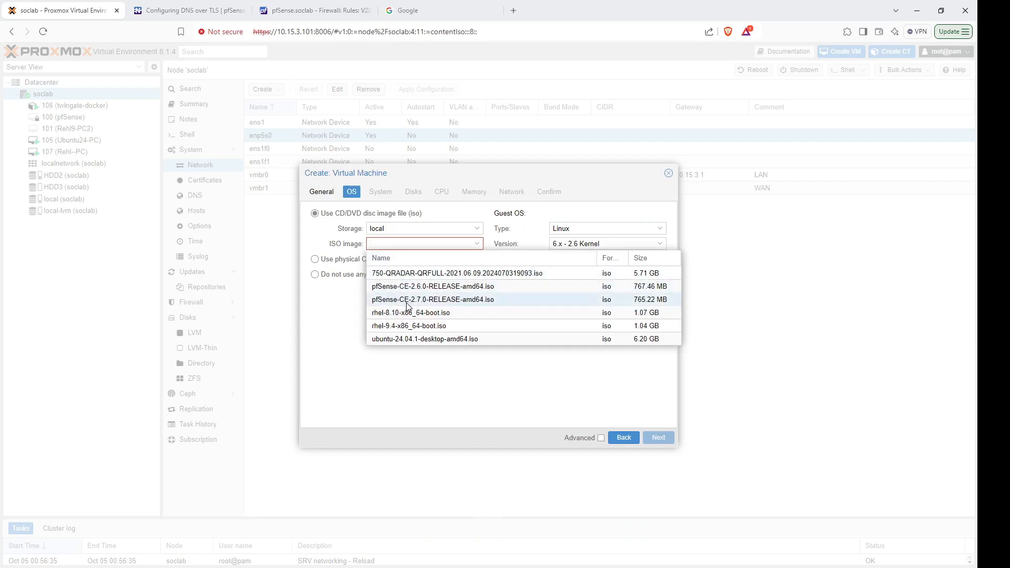
{"action": "left_click", "coordinate": [407, 304]}
{"action": "left_click", "coordinate": [377, 199]}
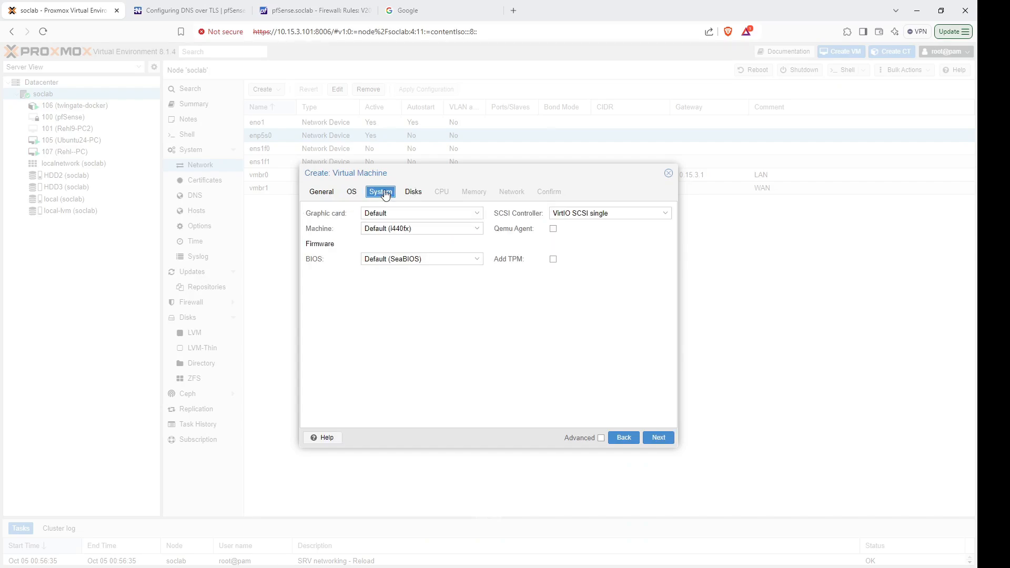
{"action": "left_click", "coordinate": [413, 192]}
{"action": "left_click_drag", "start_coordinate": [445, 285], "coordinate": [408, 291]}
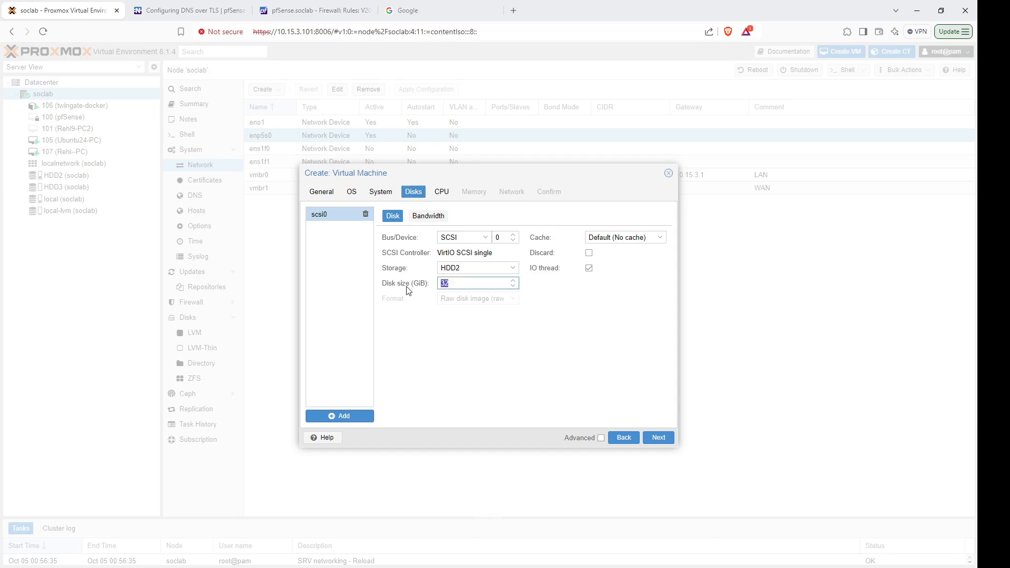
{"action": "type", "text": "100"}
Give the VM 2 cores and 4096 MiB memory, no network device, and finish creating it.
{"action": "left_click", "coordinate": [442, 191]}
{"action": "left_click_drag", "start_coordinate": [409, 228], "coordinate": [363, 228]}
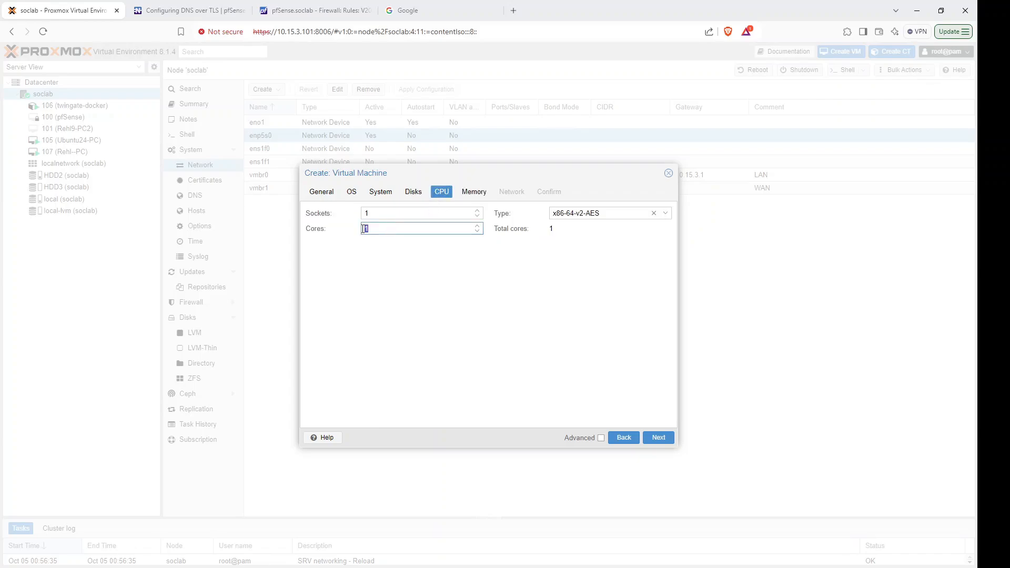
{"action": "type", "text": "2"}
{"action": "left_click", "coordinate": [473, 201]}
{"action": "left_click_drag", "start_coordinate": [420, 213], "coordinate": [377, 217]}
{"action": "type", "text": "4096"}
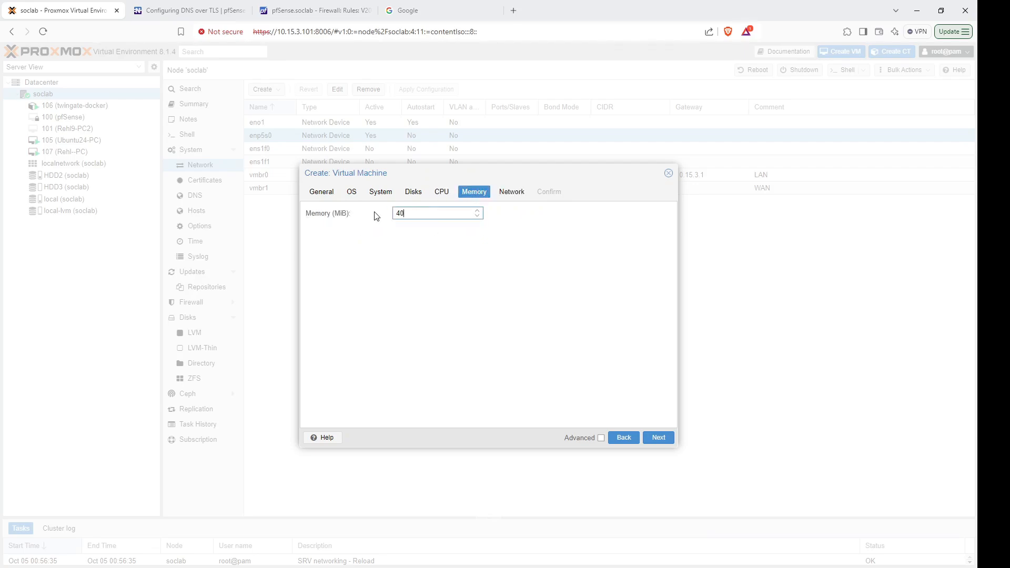
{"action": "left_click", "coordinate": [511, 196]}
{"action": "left_click", "coordinate": [333, 214]}
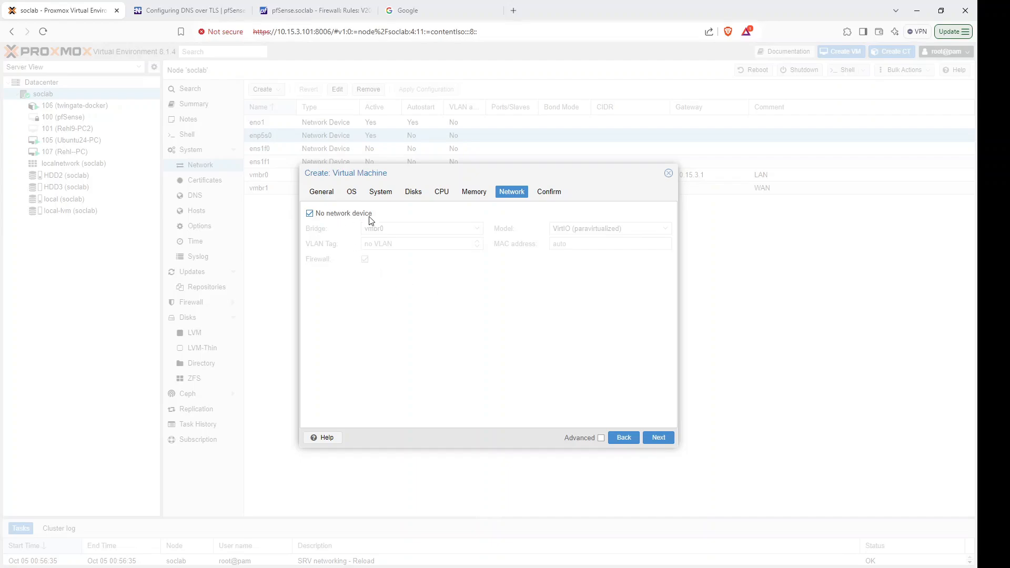
{"action": "left_click", "coordinate": [549, 191]}
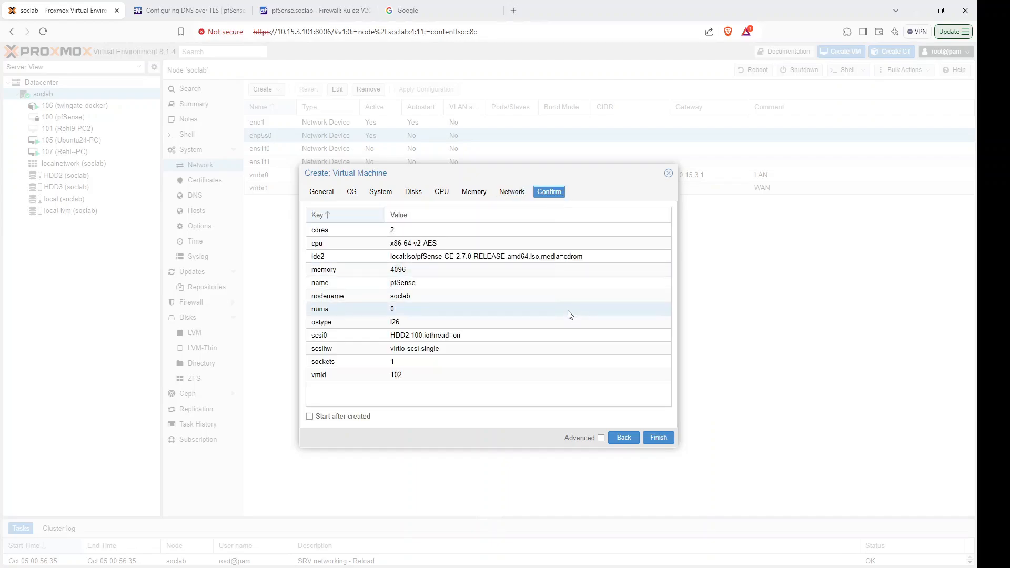
{"action": "left_click", "coordinate": [658, 438]}
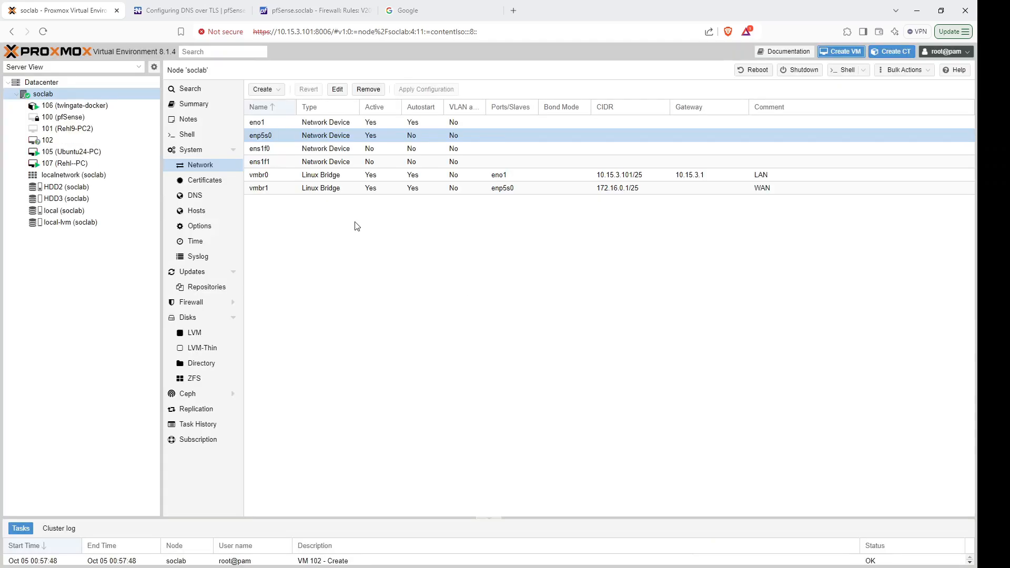
Turn on Start at boot for VM 102 (pfSense) and view its hardware list.
{"action": "left_click", "coordinate": [84, 141]}
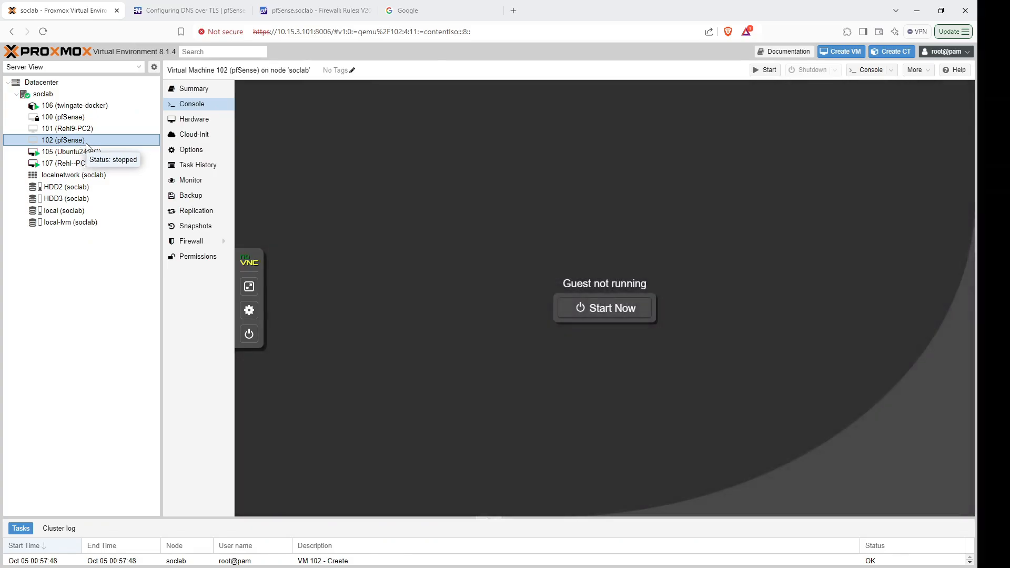
{"action": "left_click", "coordinate": [197, 151]}
{"action": "left_click", "coordinate": [396, 122]}
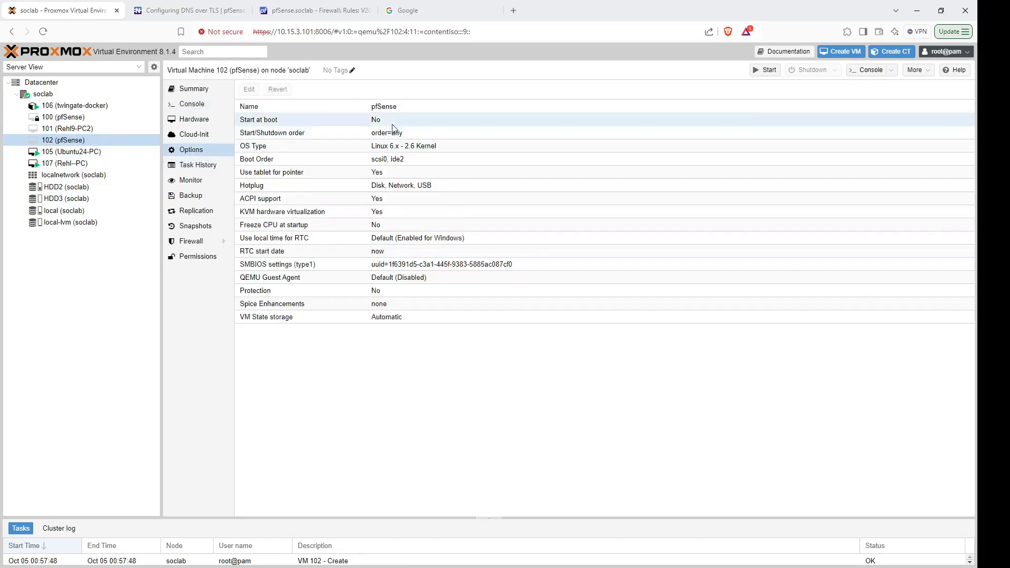
{"action": "double_click", "coordinate": [391, 122]}
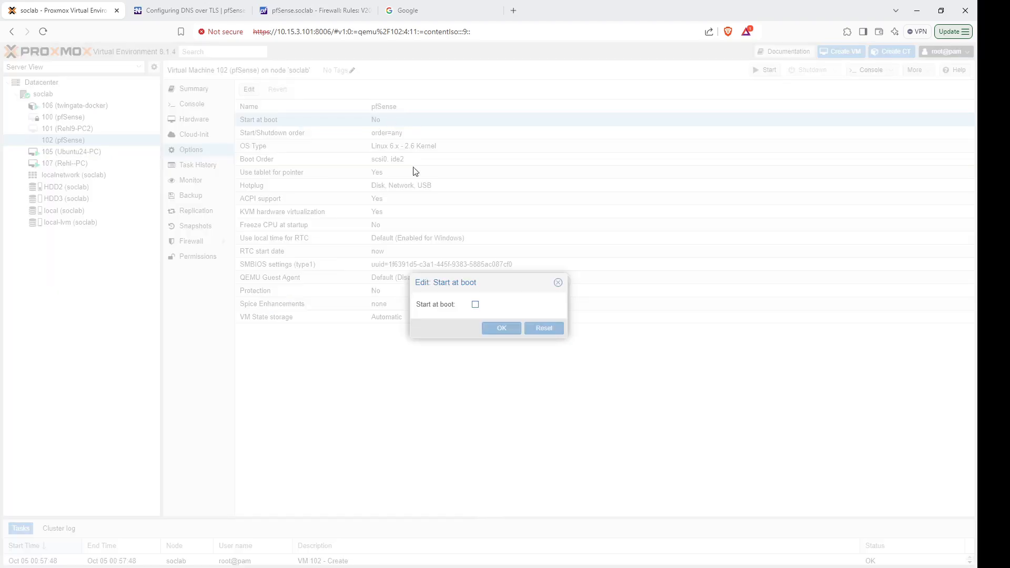
{"action": "left_click", "coordinate": [475, 304]}
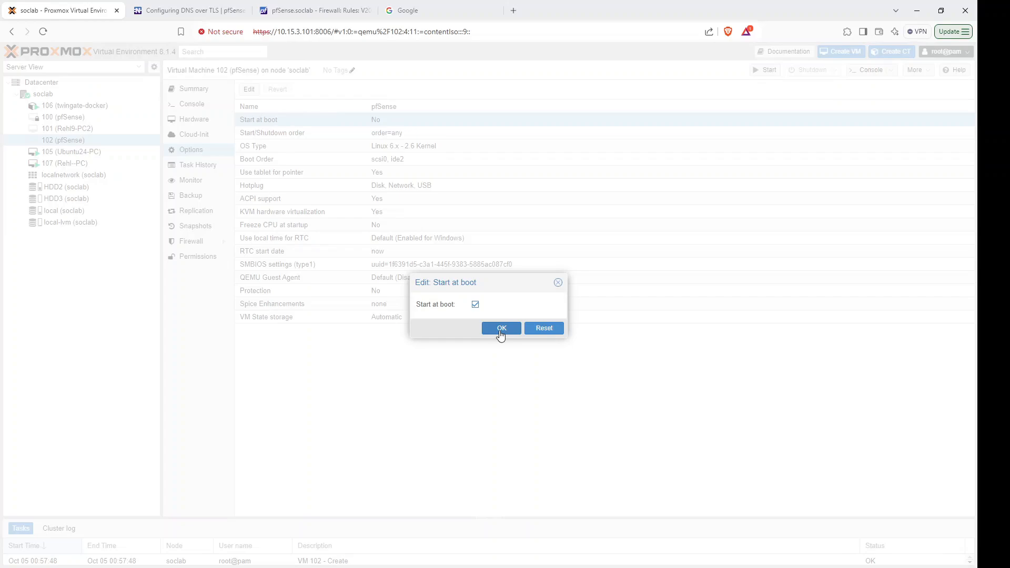
{"action": "left_click", "coordinate": [501, 328]}
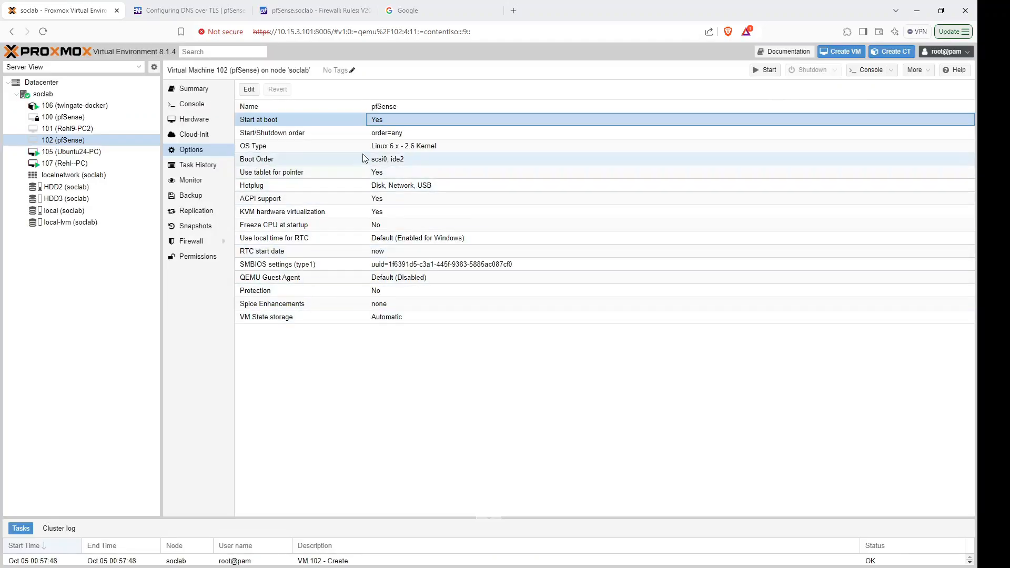
{"action": "left_click", "coordinate": [188, 120]}
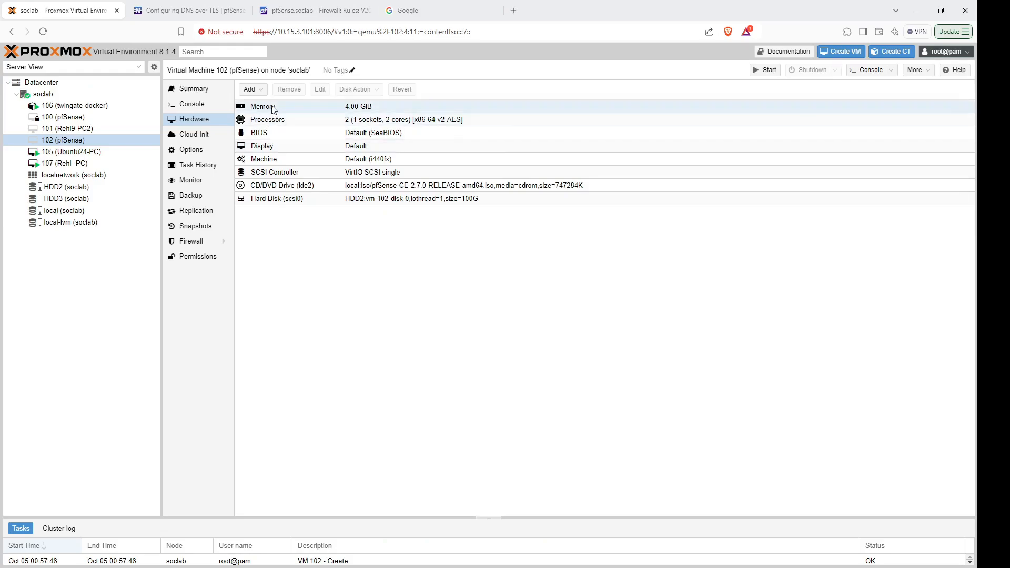
Add network device net0 to VM 102: Intel E1000 model on WAN bridge vmbr1.
{"action": "left_click", "coordinate": [261, 93]}
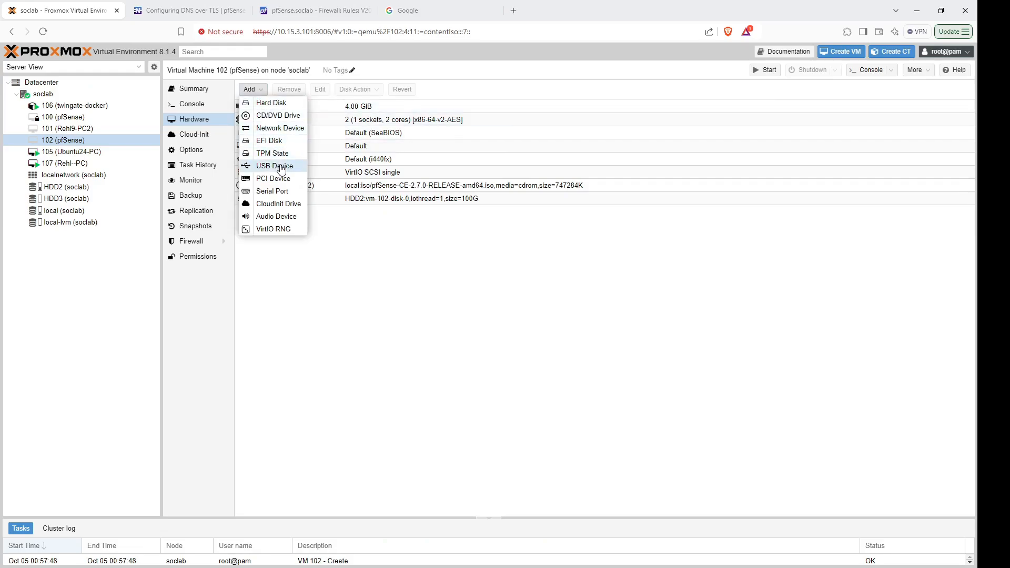
{"action": "left_click", "coordinate": [279, 128]}
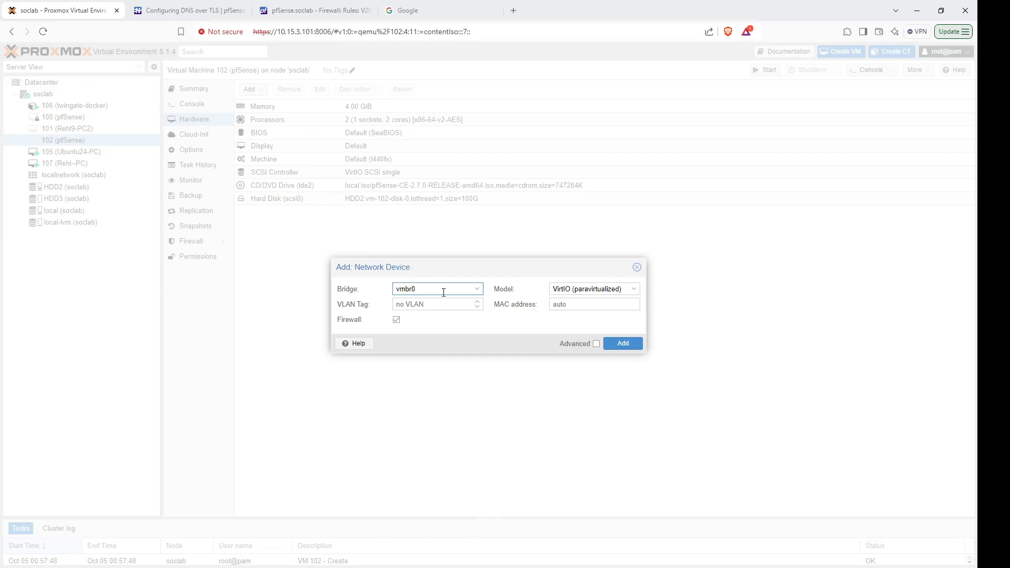
{"action": "left_click_drag", "start_coordinate": [433, 285], "coordinate": [394, 289]}
{"action": "left_click", "coordinate": [477, 289]}
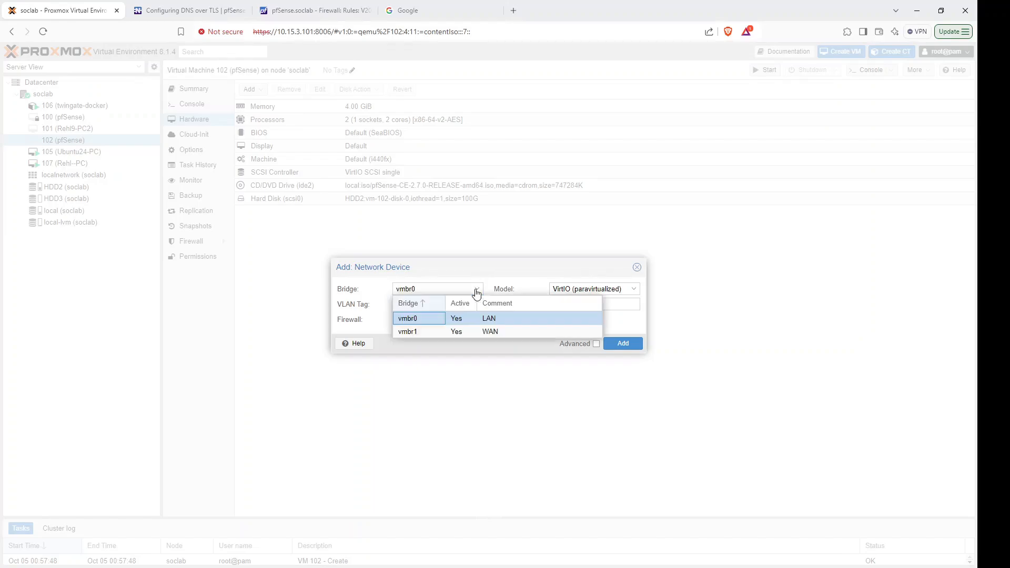
{"action": "left_click", "coordinate": [422, 331]}
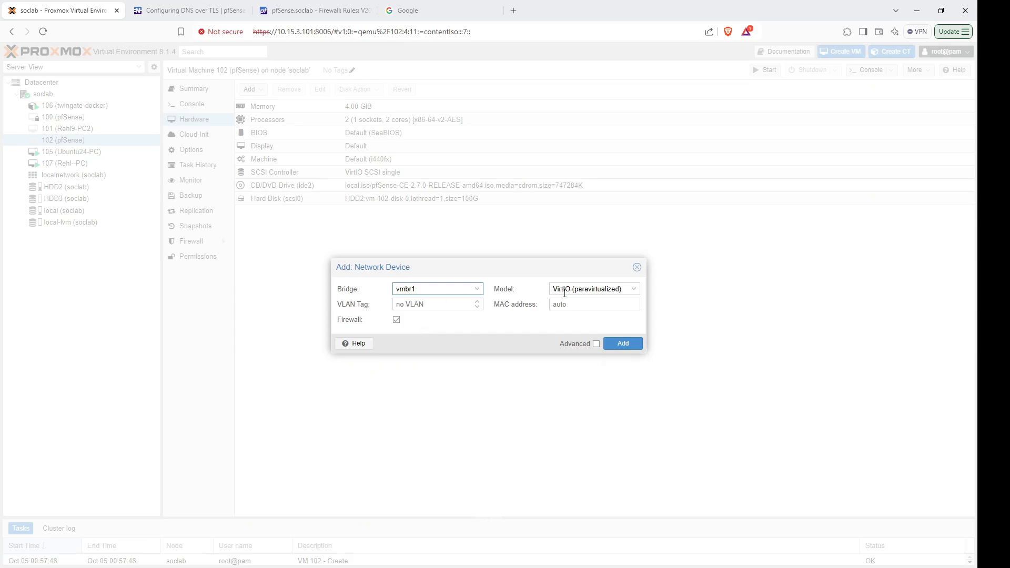
{"action": "left_click", "coordinate": [620, 290]}
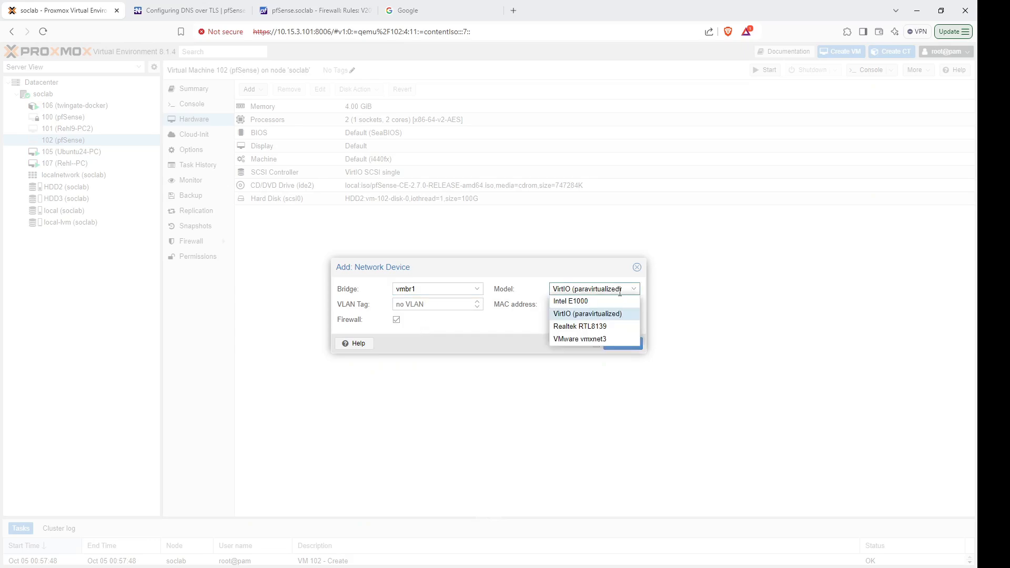
{"action": "left_click", "coordinate": [566, 301]}
{"action": "left_click", "coordinate": [598, 289]}
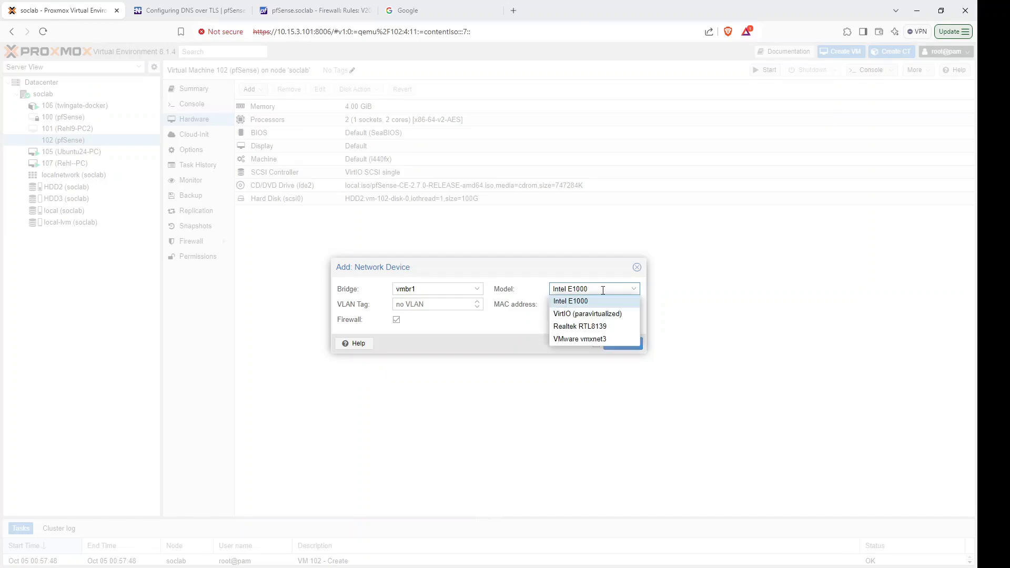
{"action": "left_click", "coordinate": [561, 302]}
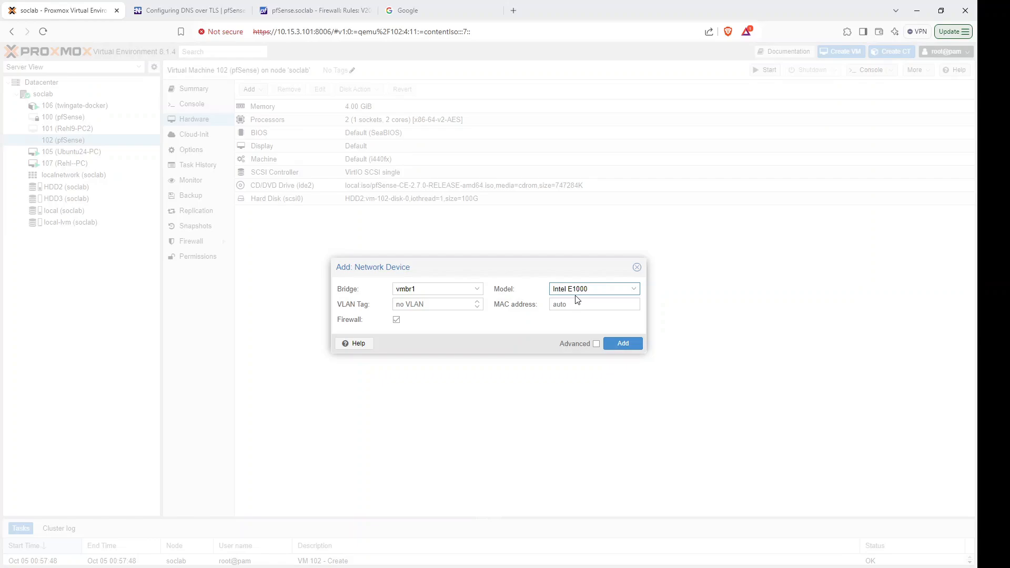
{"action": "left_click", "coordinate": [621, 344]}
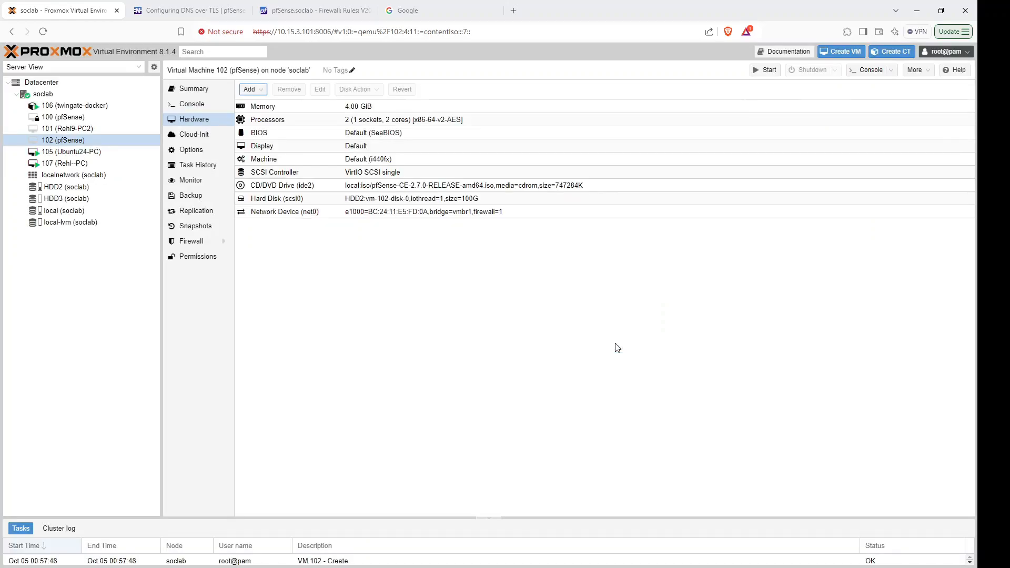
Add an Intel E1000 network device on LAN bridge vmbr0, then start VM 102.
{"action": "left_click", "coordinate": [249, 89]}
{"action": "left_click", "coordinate": [279, 129]}
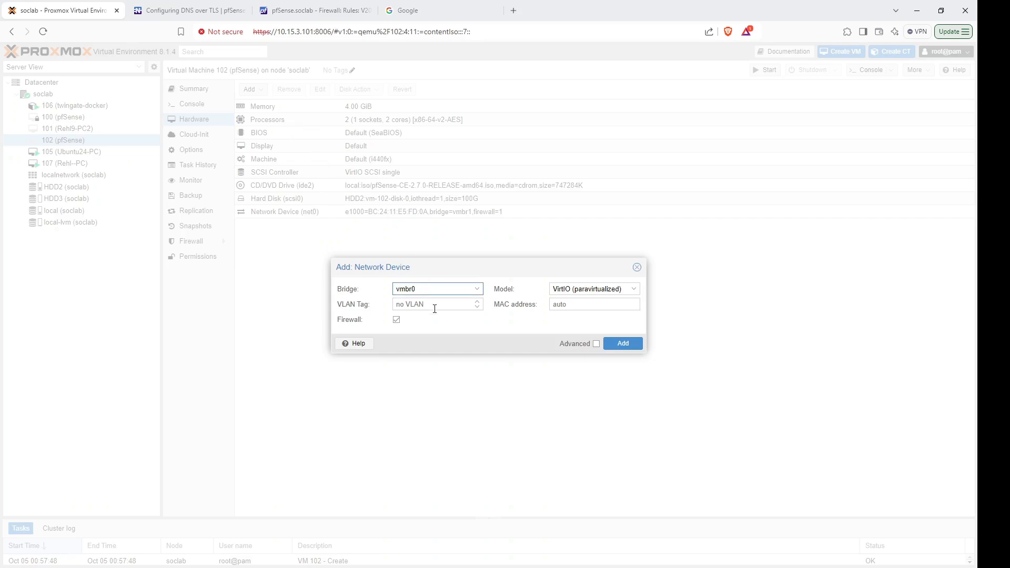
{"action": "left_click", "coordinate": [421, 290]}
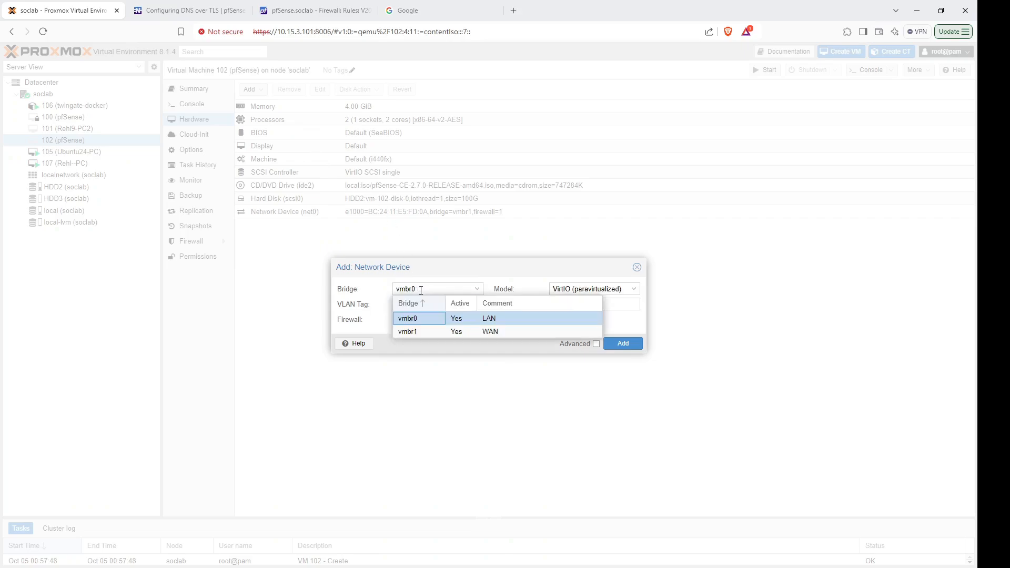
{"action": "left_click", "coordinate": [420, 319]}
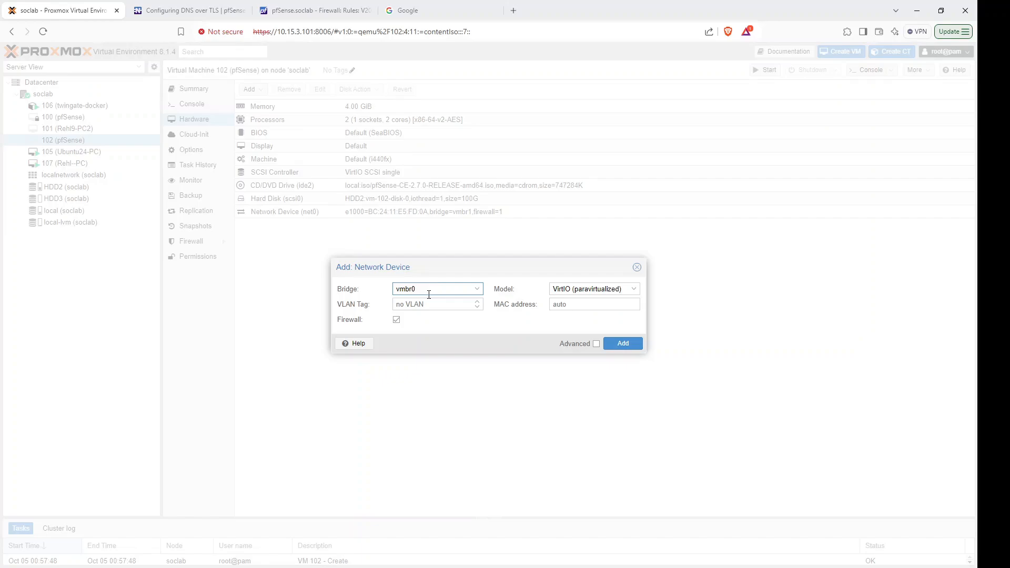
{"action": "left_click", "coordinate": [635, 294]}
{"action": "left_click", "coordinate": [568, 307]}
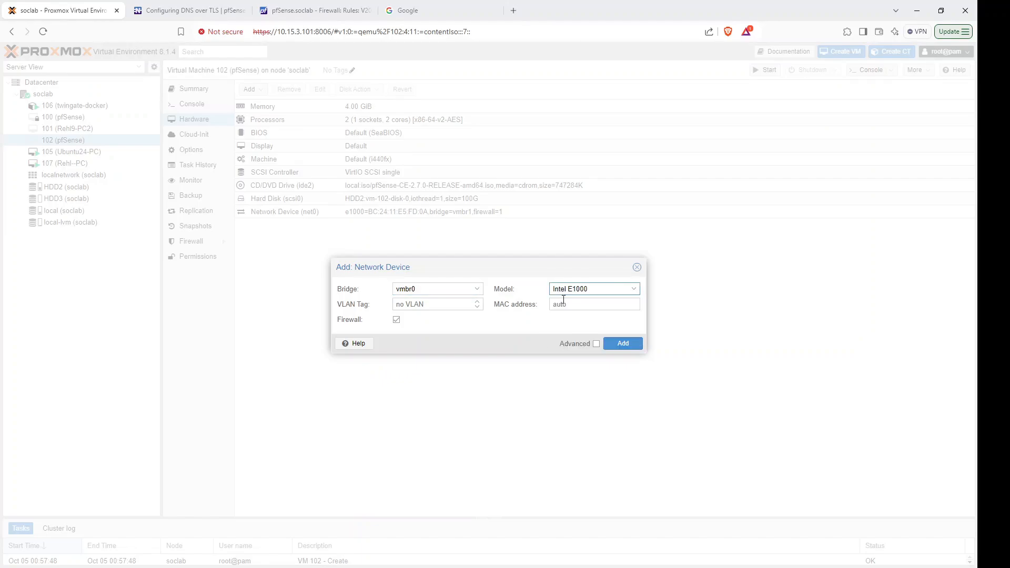
{"action": "left_click", "coordinate": [613, 345]}
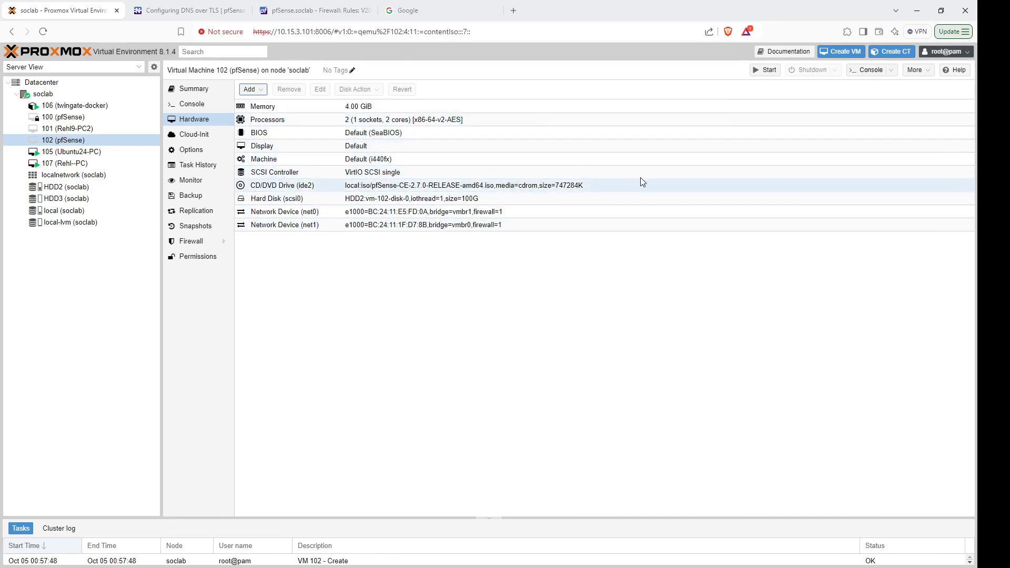
{"action": "left_click", "coordinate": [764, 71]}
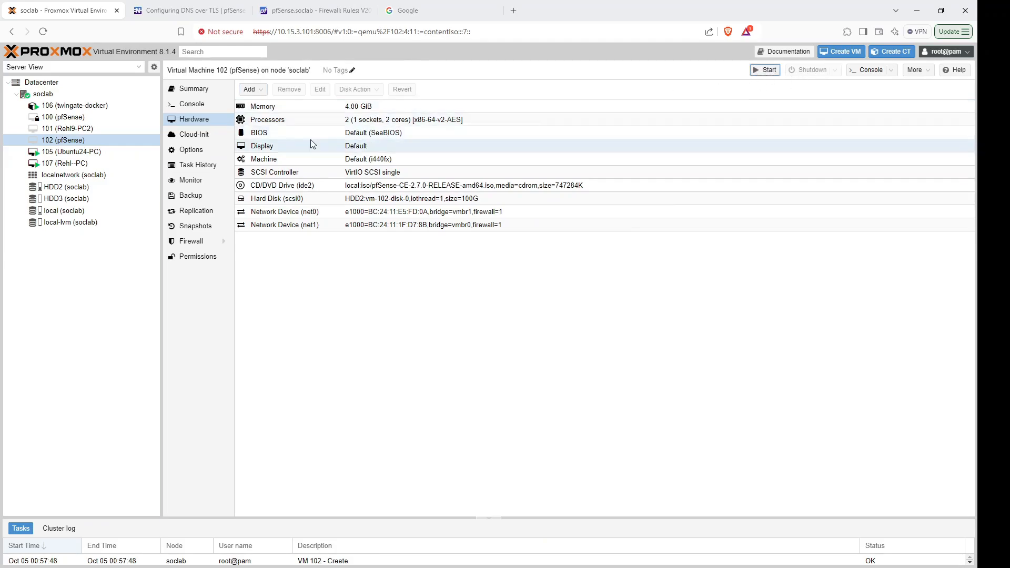
Install pfSense in the console with guided ZFS on disk da0, wiping it, then reboot.
{"action": "left_click", "coordinate": [198, 104]}
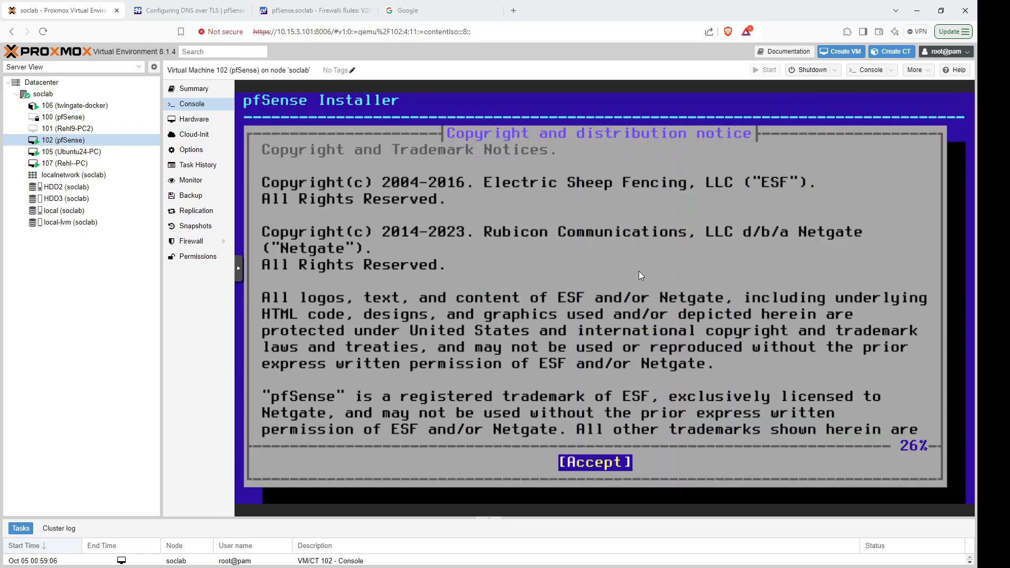
{"action": "key", "text": "Return"}
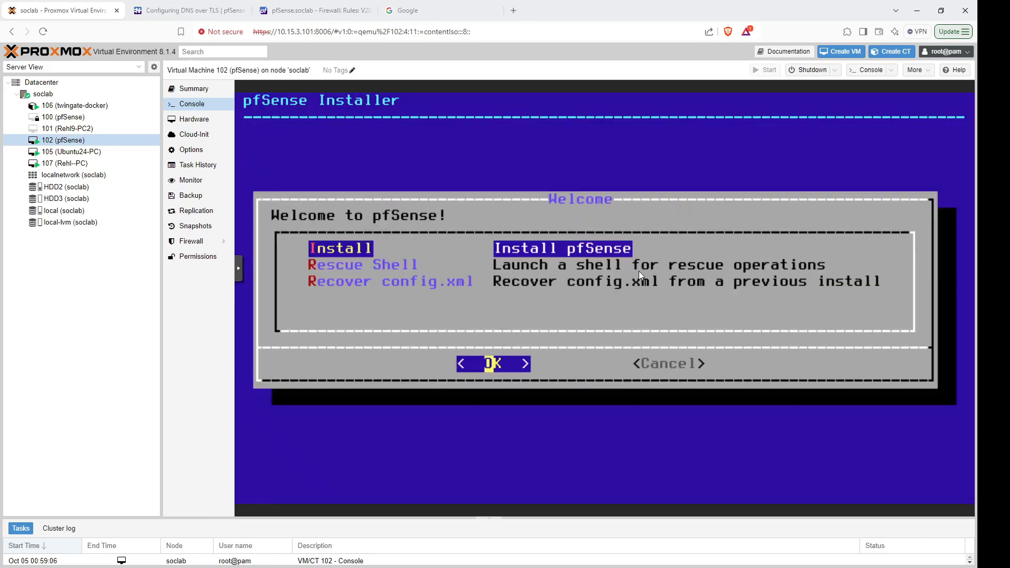
{"action": "key", "text": "Return"}
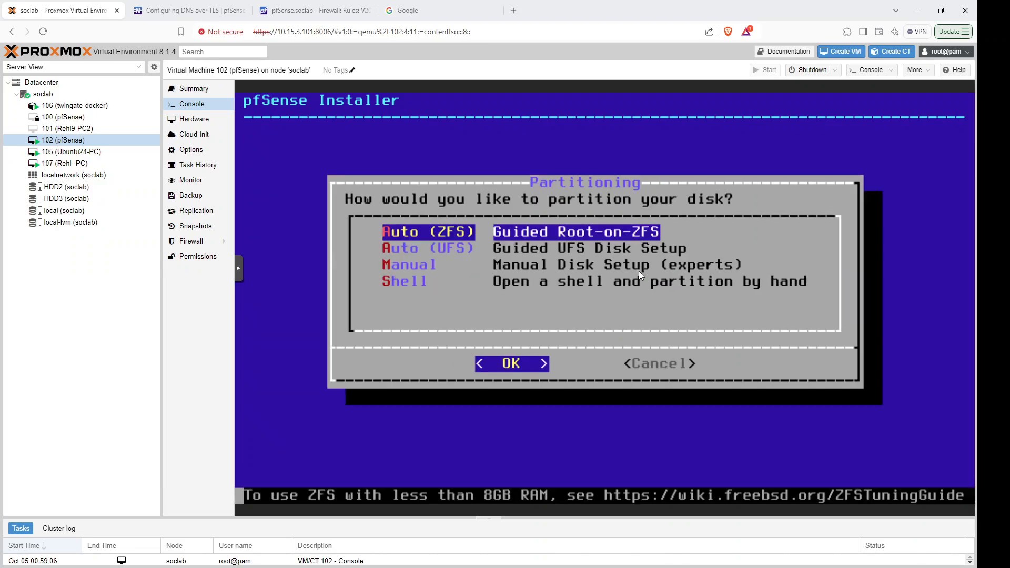
{"action": "key", "text": "Return"}
{"action": "key", "text": "Return"}
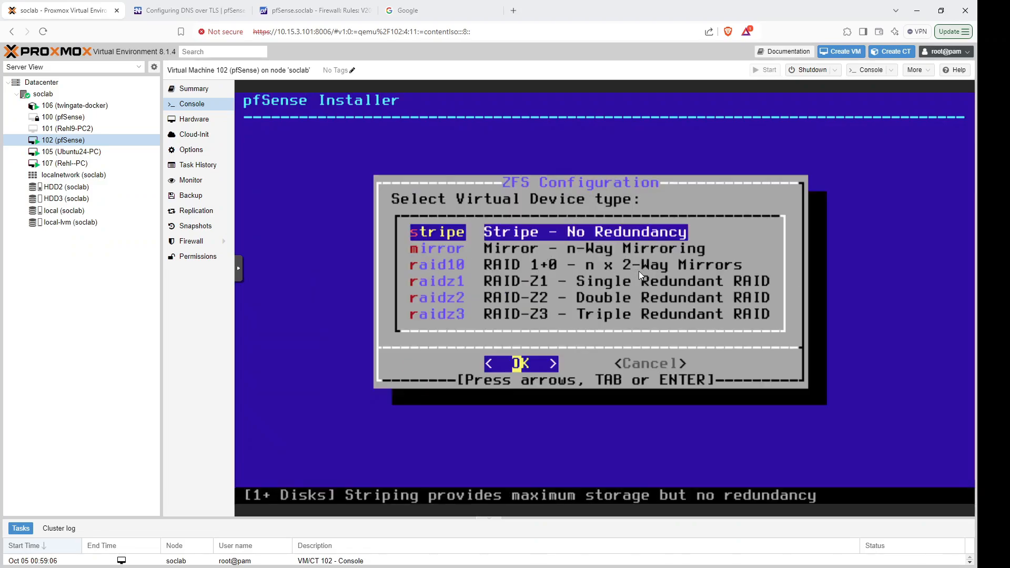
{"action": "key", "text": "Return"}
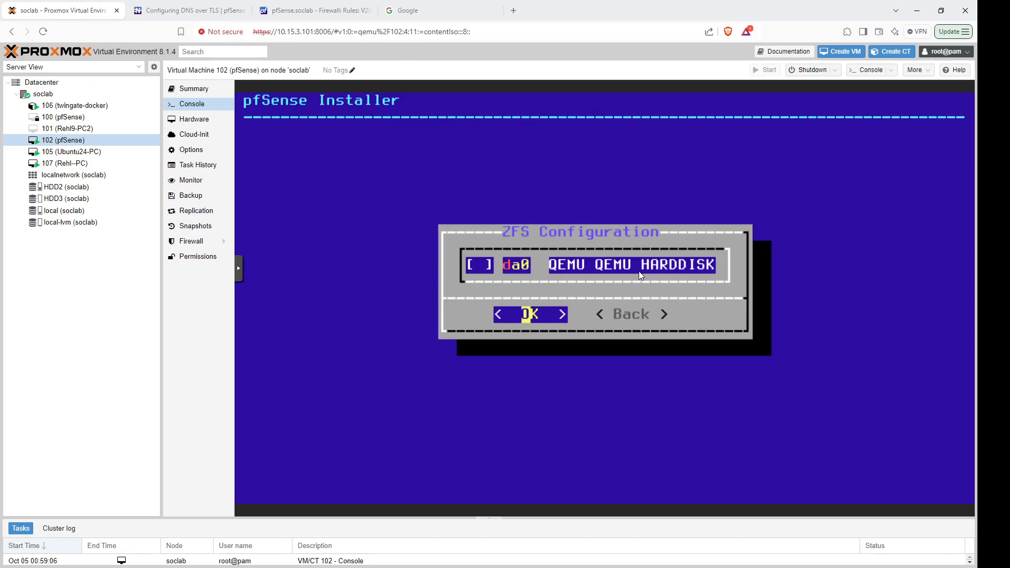
{"action": "key", "text": "space"}
{"action": "key", "text": "Return"}
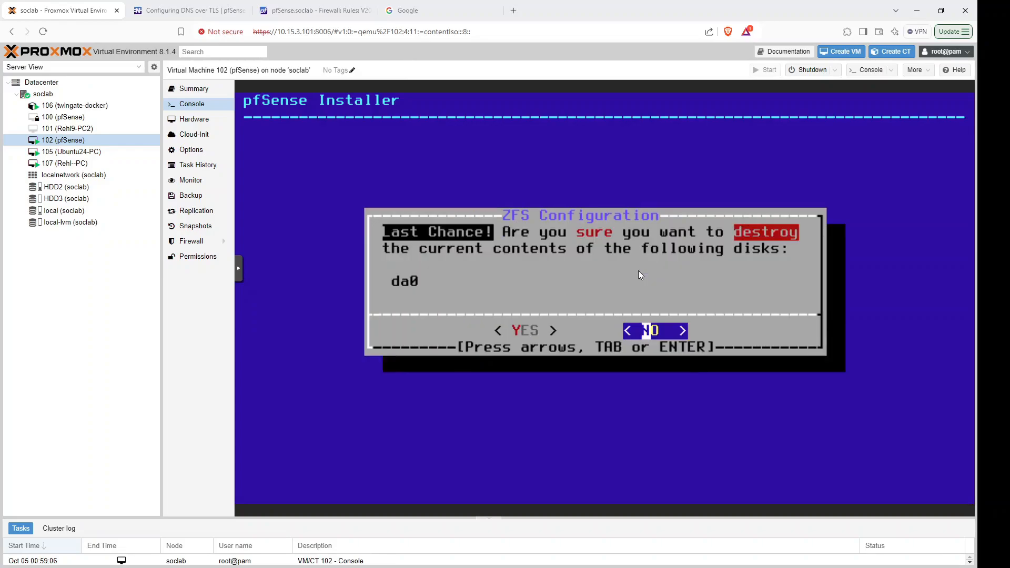
{"action": "key", "text": "Left"}
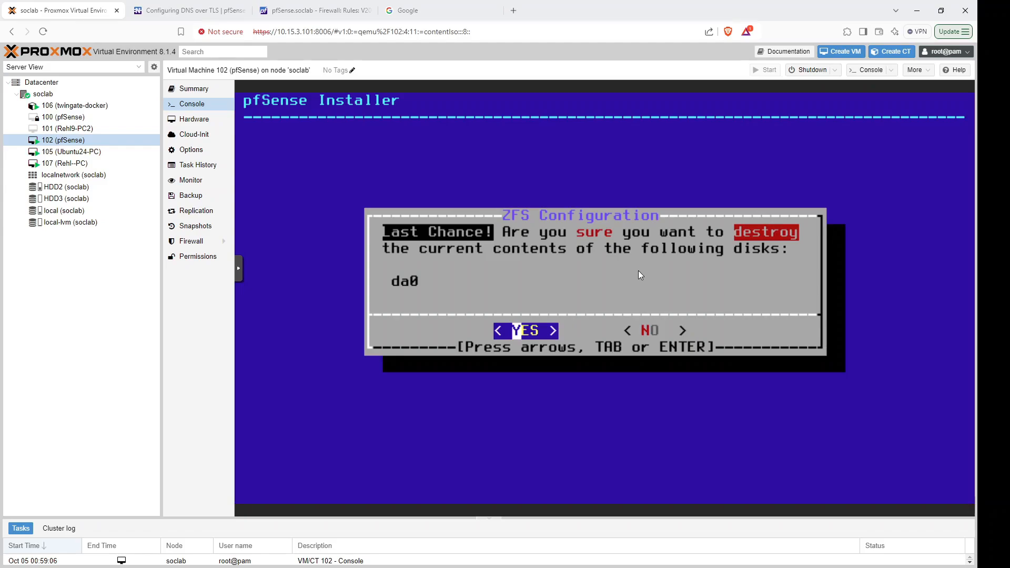
{"action": "key", "text": "Return"}
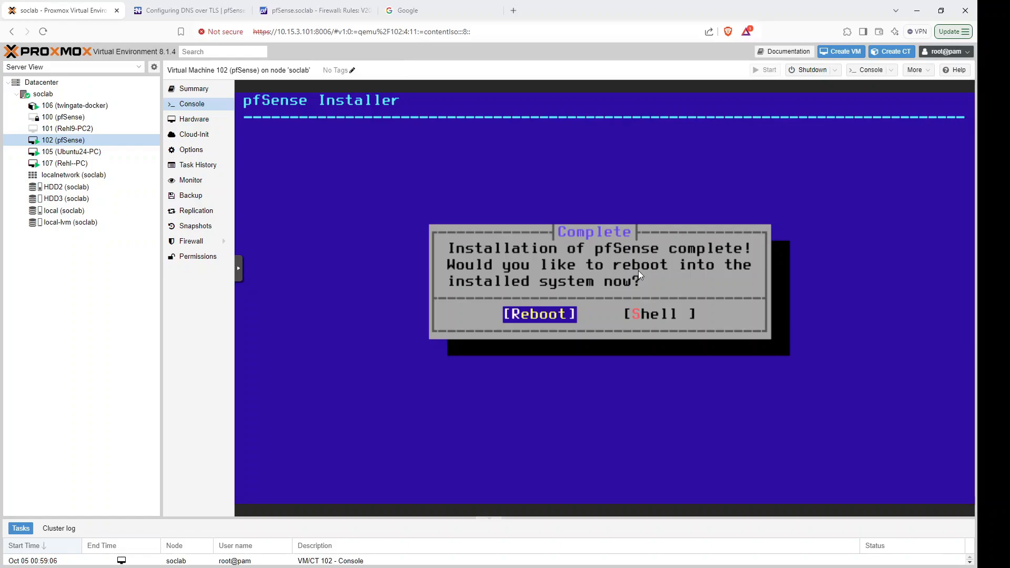
{"action": "key", "text": "Return"}
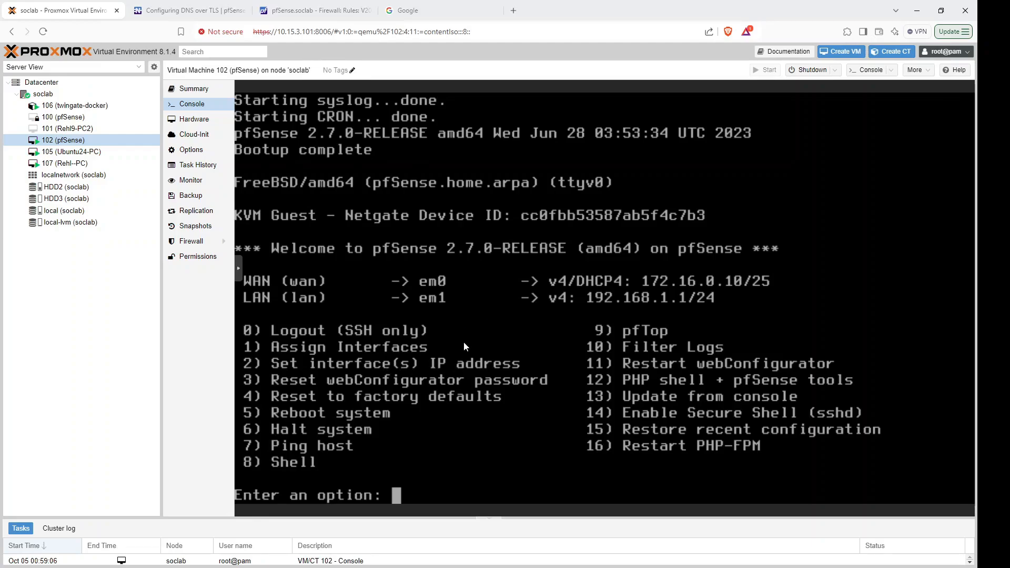
Give the LAN interface the static address 10.15.3.1/25 via console option 2, declining DHCP.
{"action": "type", "text": "2"}
{"action": "key", "text": "Return"}
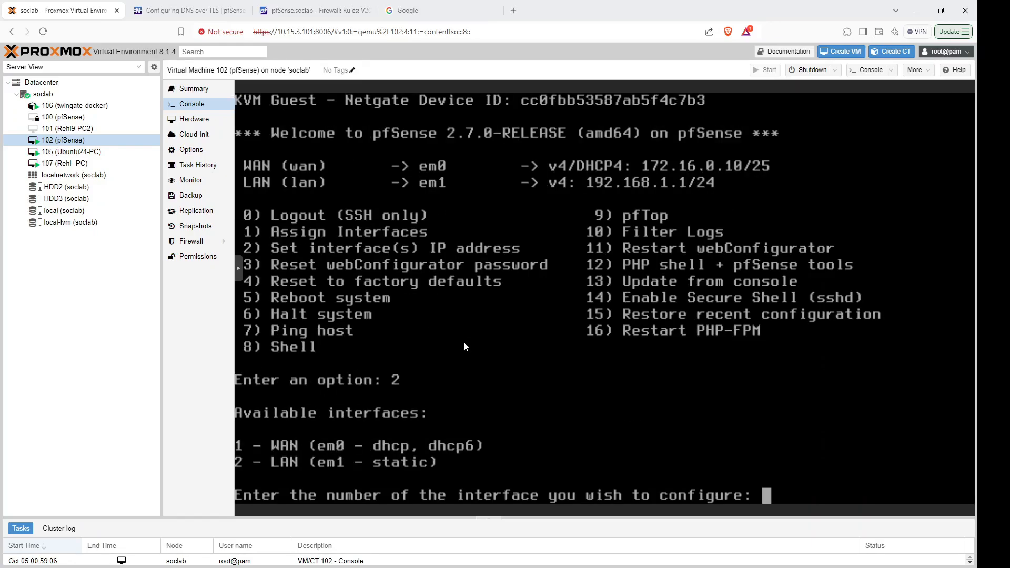
{"action": "type", "text": "2"}
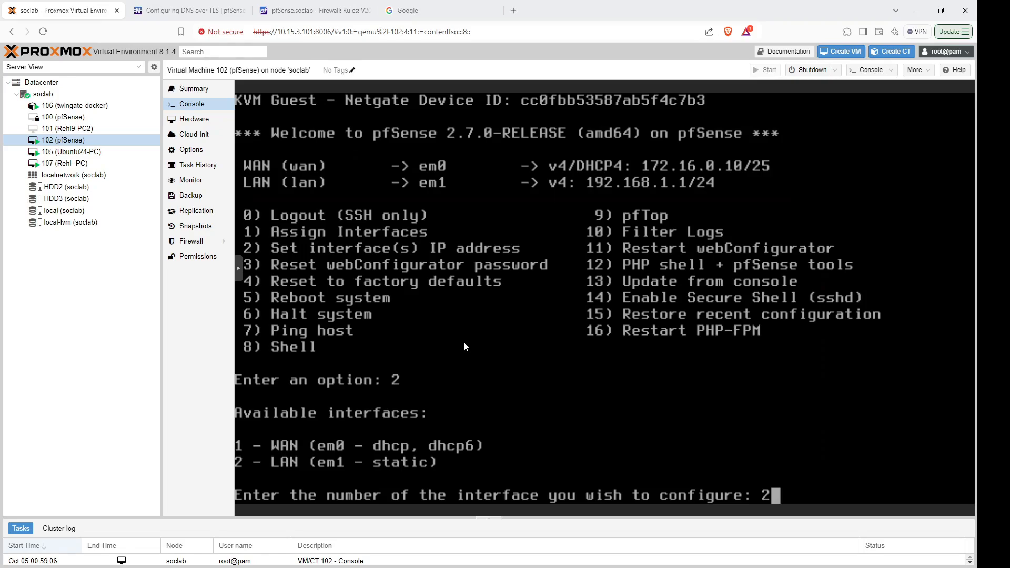
{"action": "key", "text": "Return"}
{"action": "type", "text": "n"}
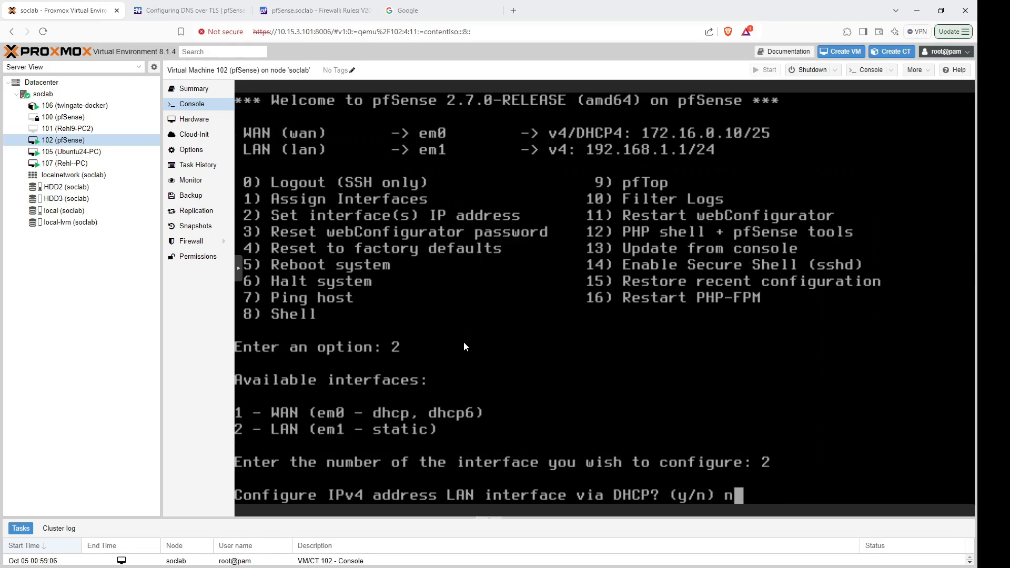
{"action": "key", "text": "Return"}
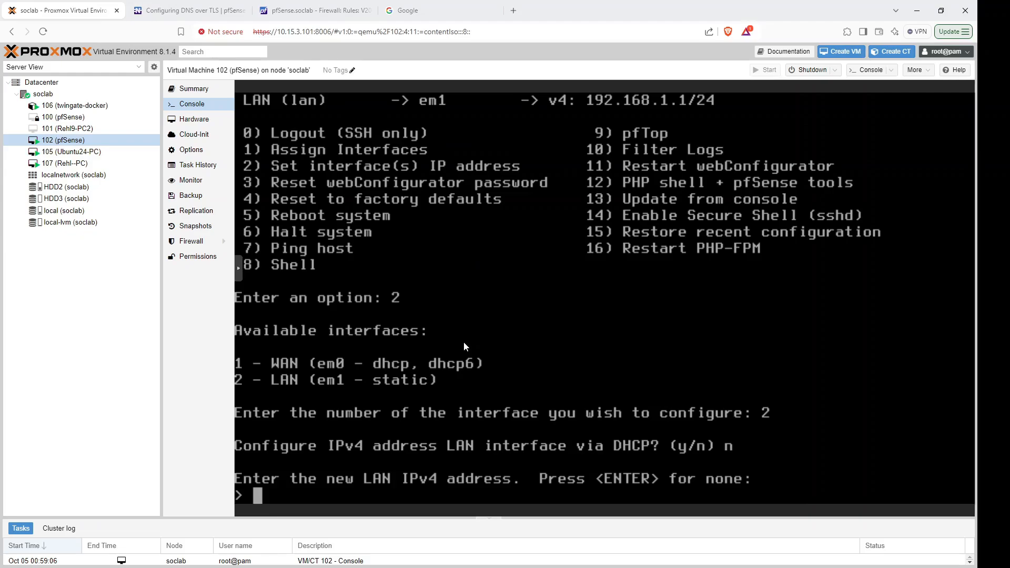
{"action": "type", "text": "10.15.3.1"}
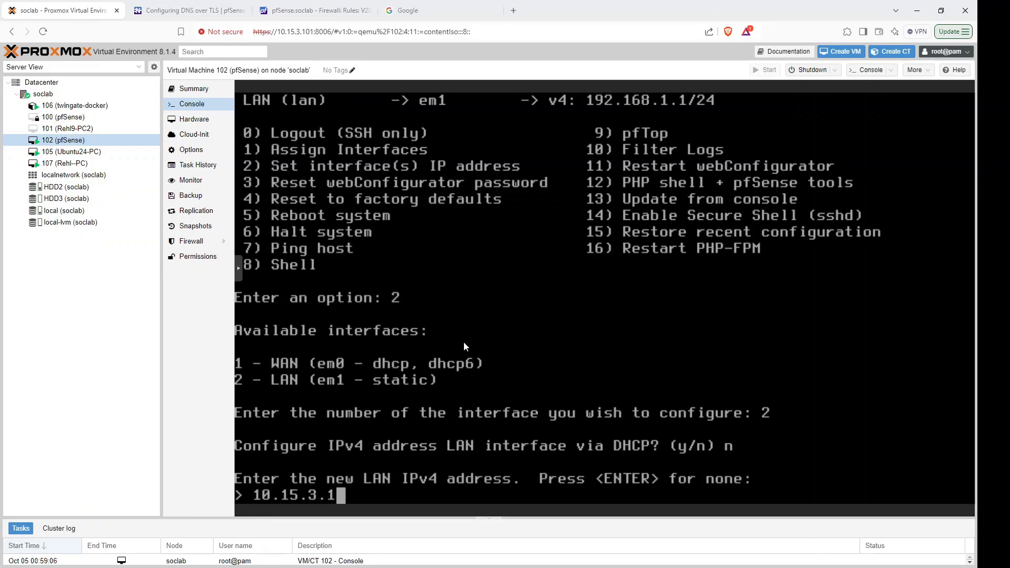
{"action": "key", "text": "Return"}
{"action": "type", "text": "25"}
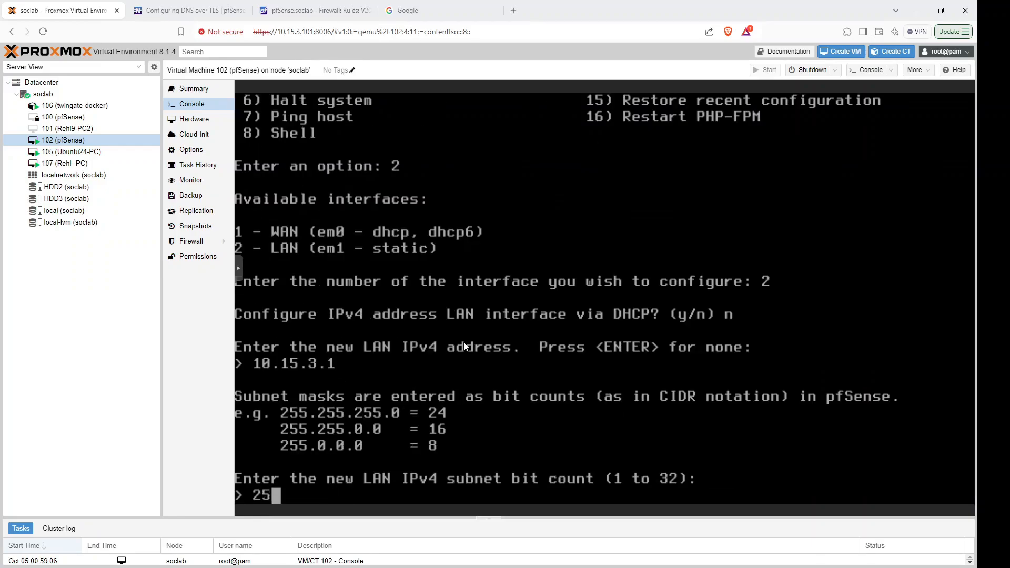
{"action": "key", "text": "Return"}
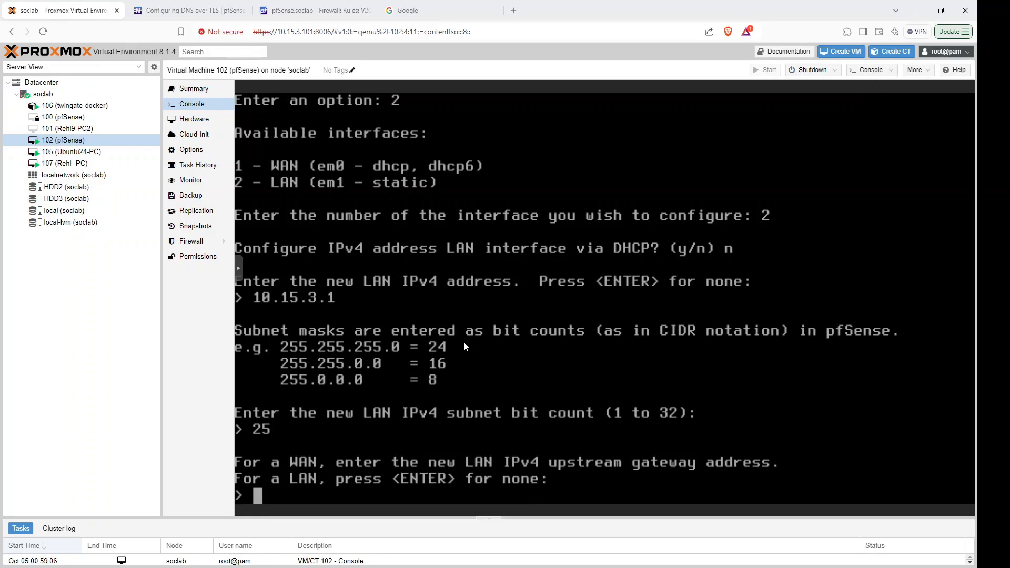
Skip LAN gateway, IPv6 and DHCP server, keep HTTPS, then close the Firewall Rules and Google tabs.
{"action": "key", "text": "Return"}
{"action": "type", "text": "n"}
{"action": "key", "text": "Return"}
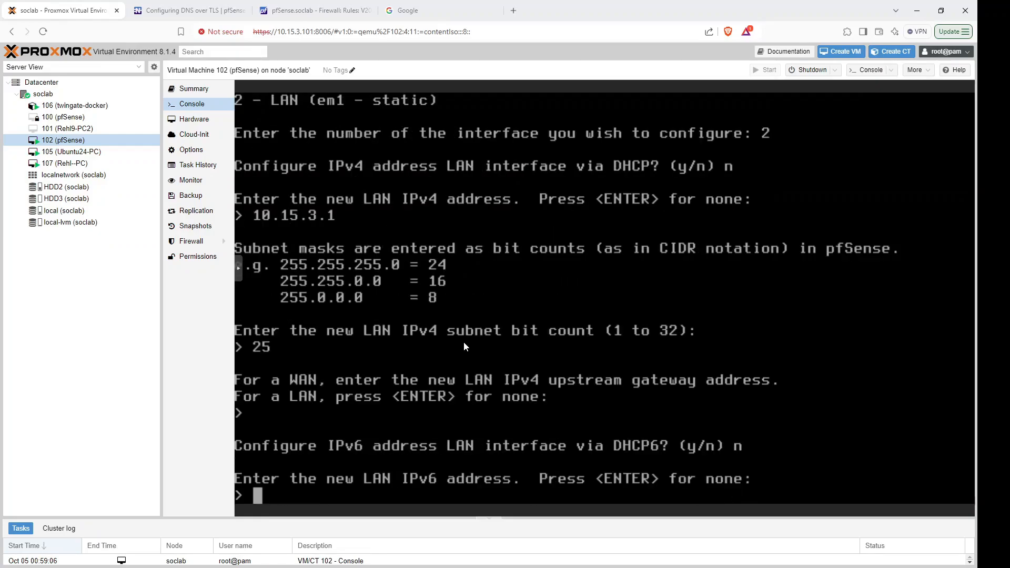
{"action": "key", "text": "Return"}
{"action": "type", "text": "n"}
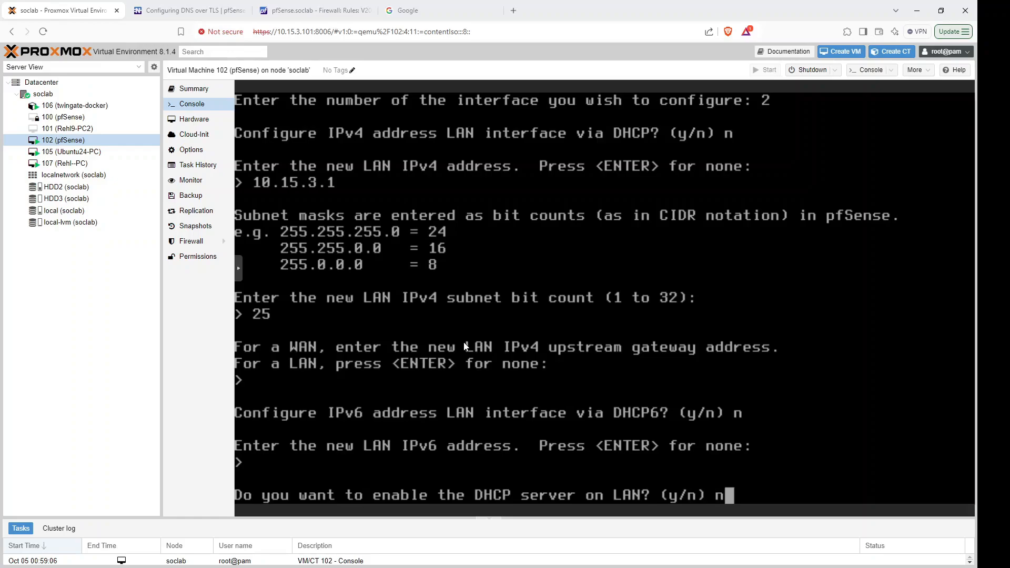
{"action": "key", "text": "Return"}
{"action": "type", "text": "n"}
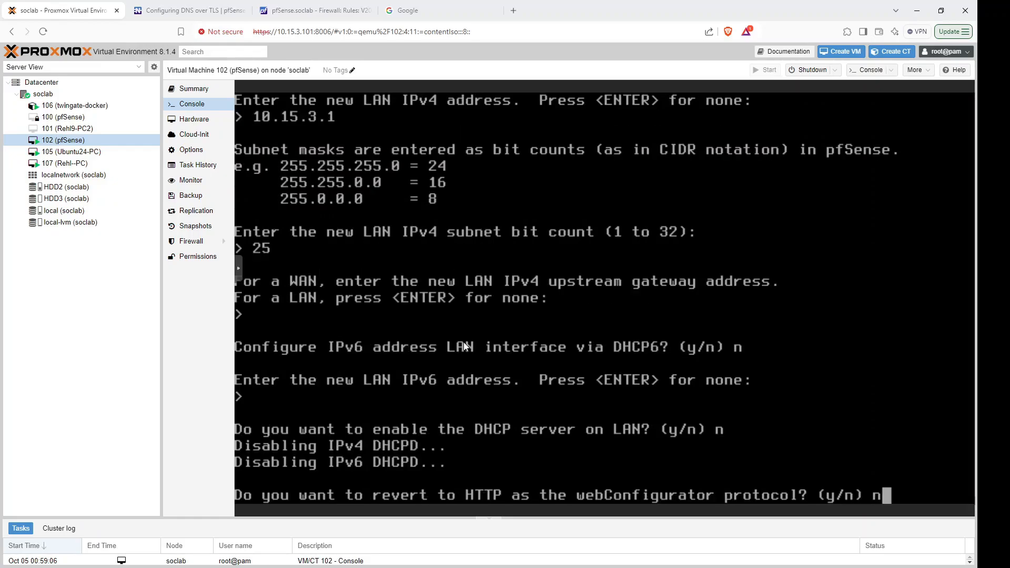
{"action": "key", "text": "Return"}
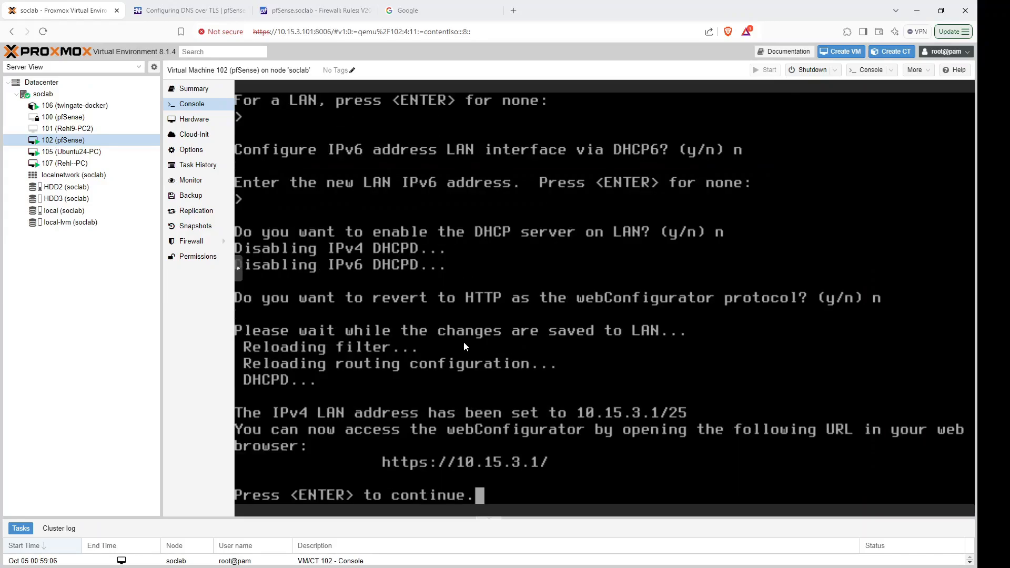
{"action": "key", "text": "Return"}
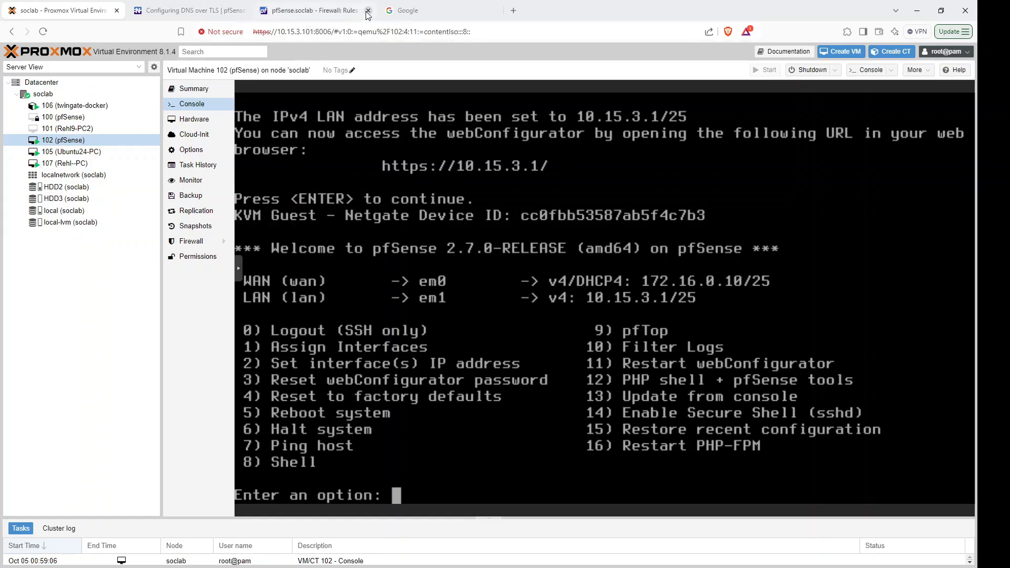
{"action": "left_click", "coordinate": [368, 10]}
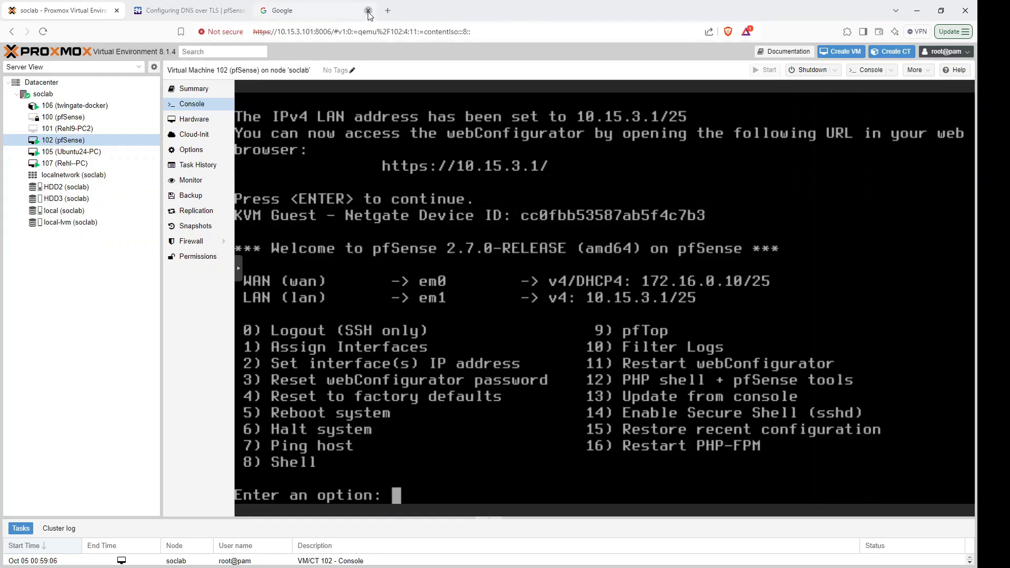
{"action": "left_click", "coordinate": [369, 10]}
{"action": "left_click", "coordinate": [268, 12]}
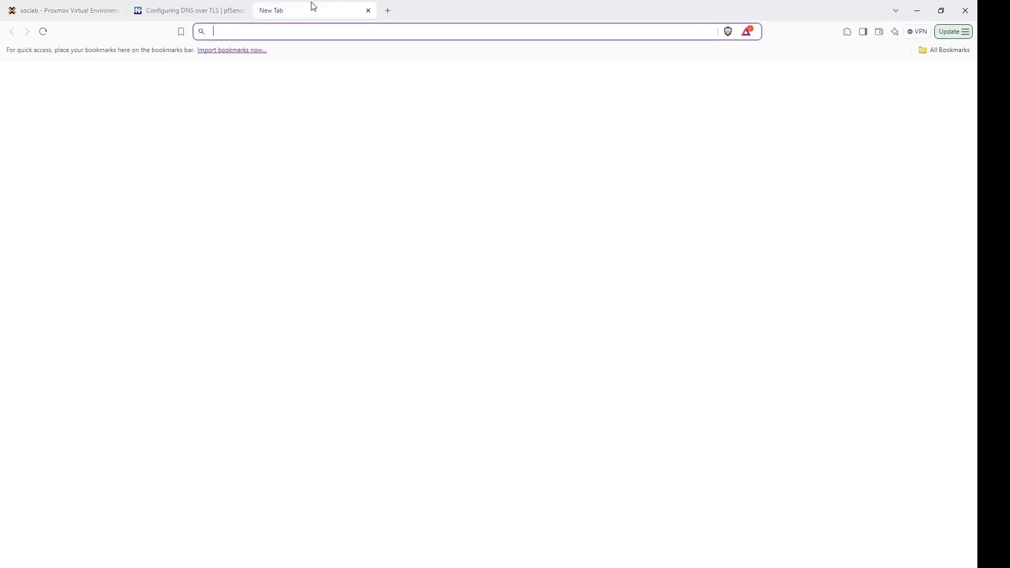
{"action": "type", "text": "10"}
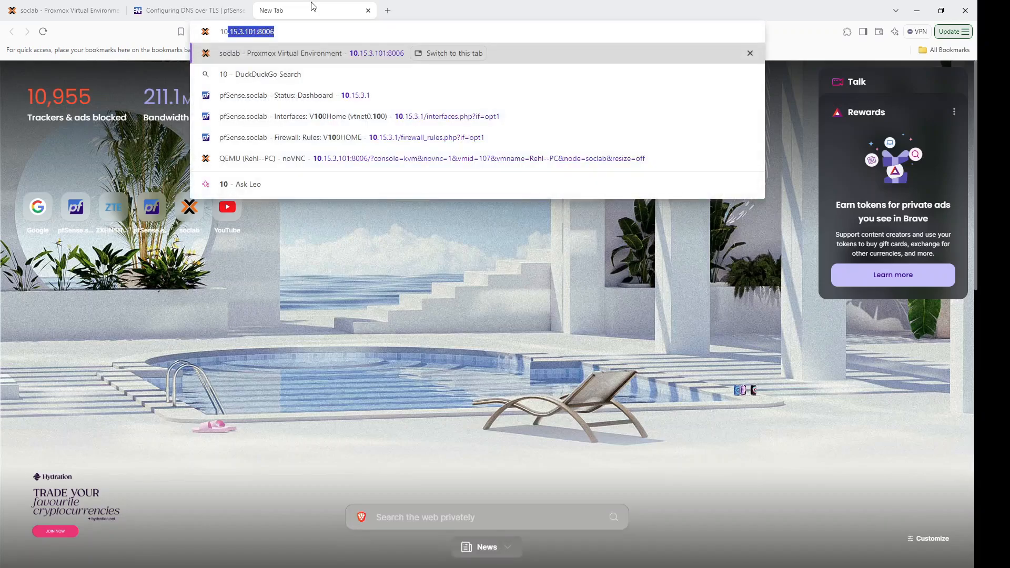
{"action": "type", "text": ".15"}
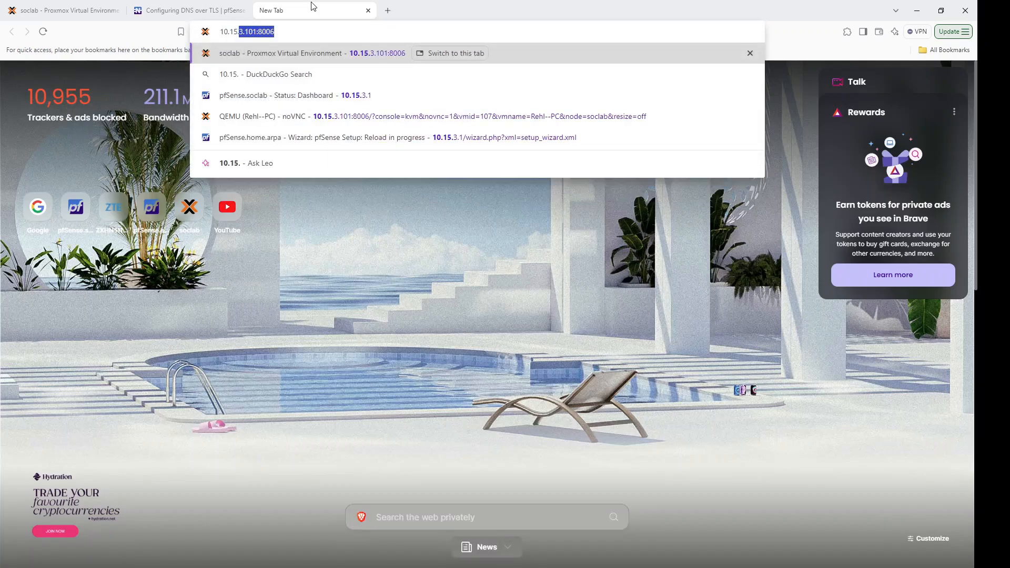
{"action": "type", "text": ".3.1/"}
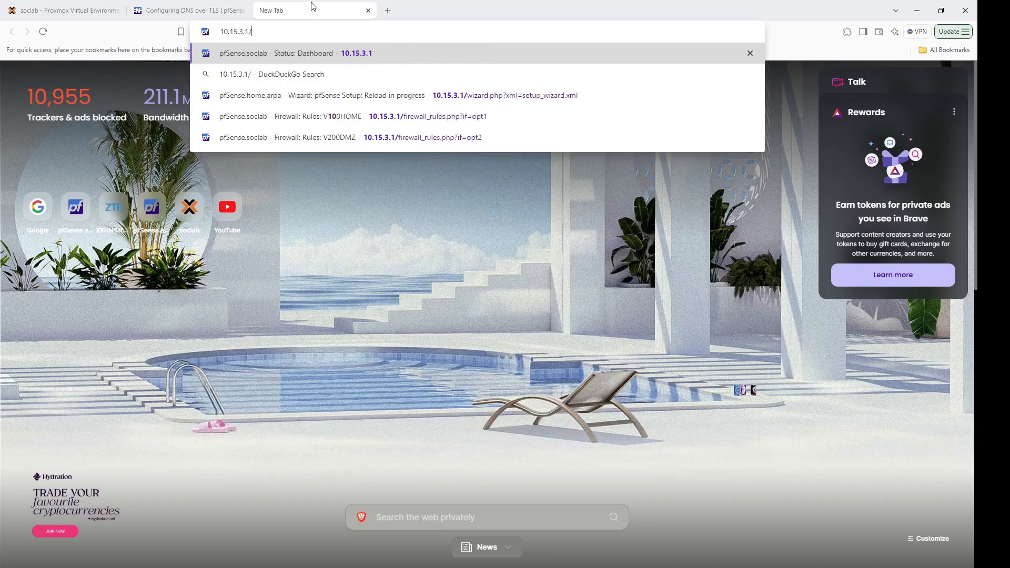
{"action": "key", "text": "Return"}
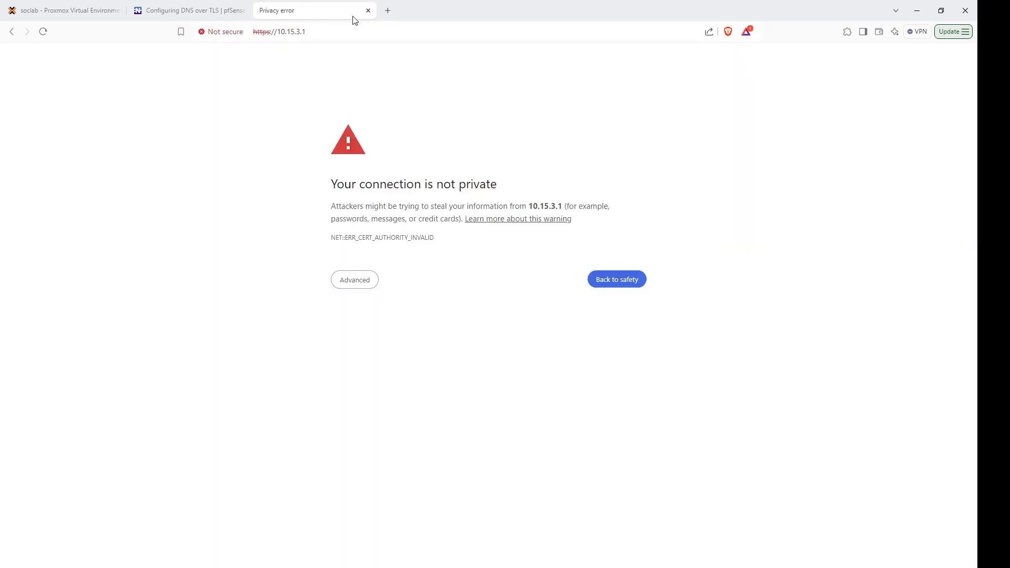
{"action": "left_click", "coordinate": [356, 280]}
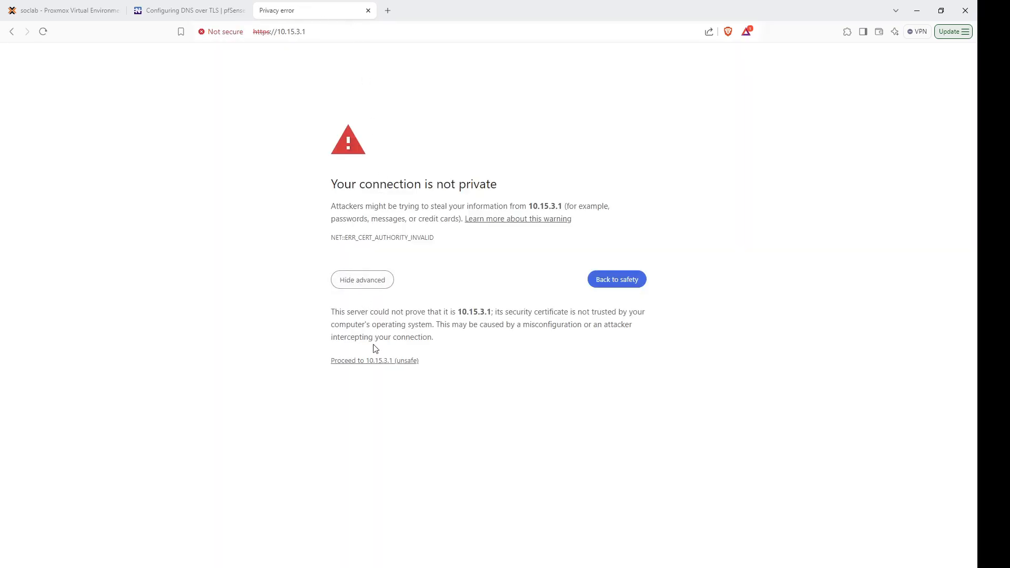
{"action": "left_click", "coordinate": [370, 361]}
Sign in to the pfSense WebGUI with the saved username and the admin password.
{"action": "left_click", "coordinate": [473, 242]}
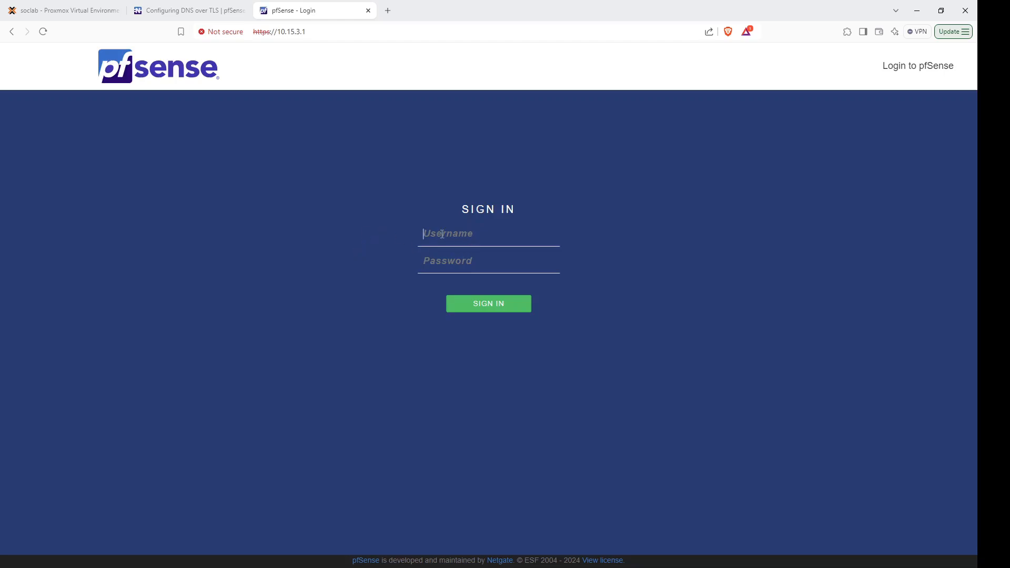
{"action": "left_click", "coordinate": [504, 264]}
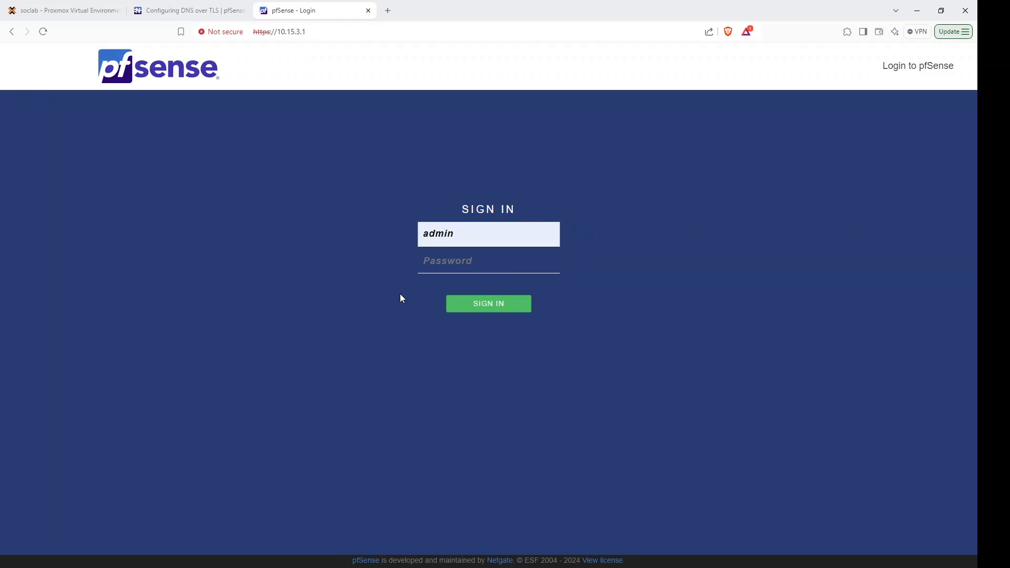
{"action": "key", "text": "Tab"}
{"action": "type", "text": "•••••••"}
{"action": "key", "text": "Return"}
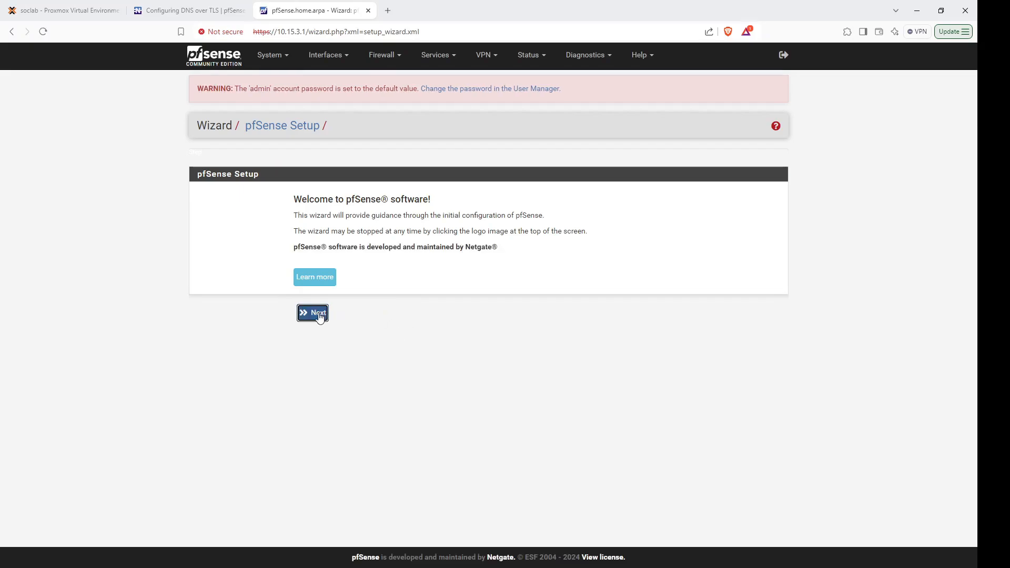
Start the setup wizard and set the domain to soclab on General Information.
{"action": "left_click", "coordinate": [320, 314]}
{"action": "left_click", "coordinate": [319, 334]}
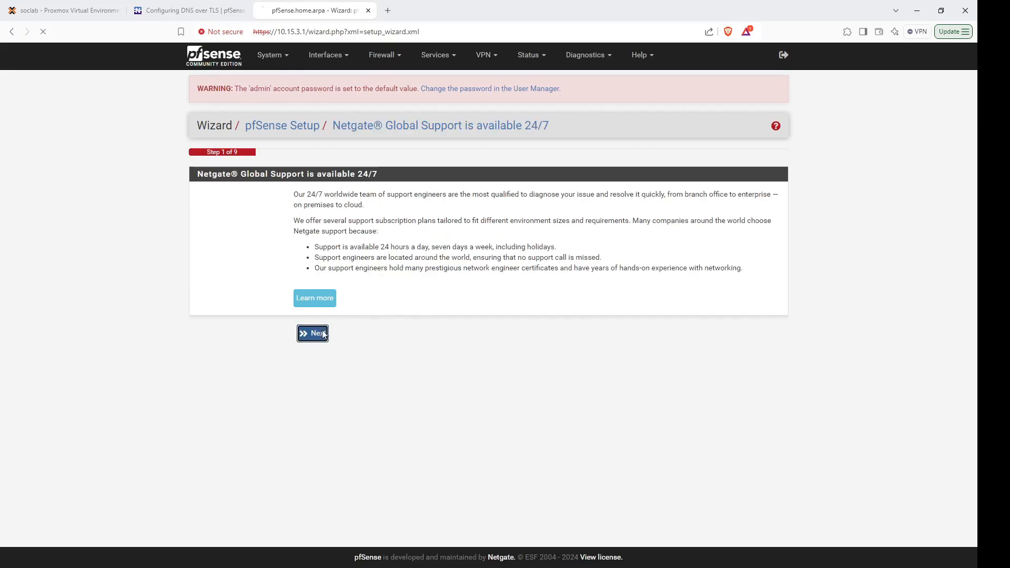
{"action": "left_click", "coordinate": [248, 275]}
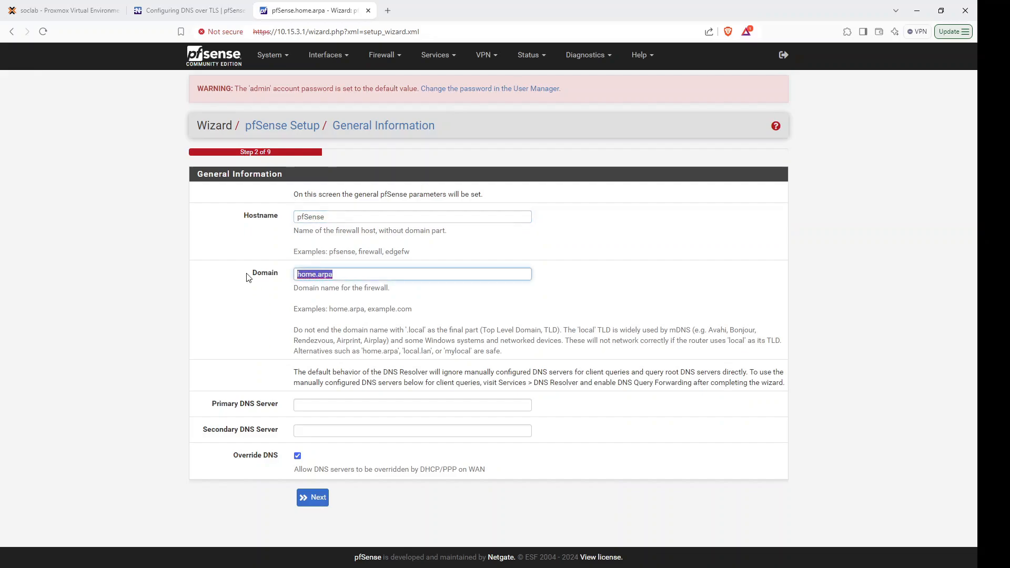
{"action": "type", "text": "soclab"}
{"action": "left_click", "coordinate": [263, 218]}
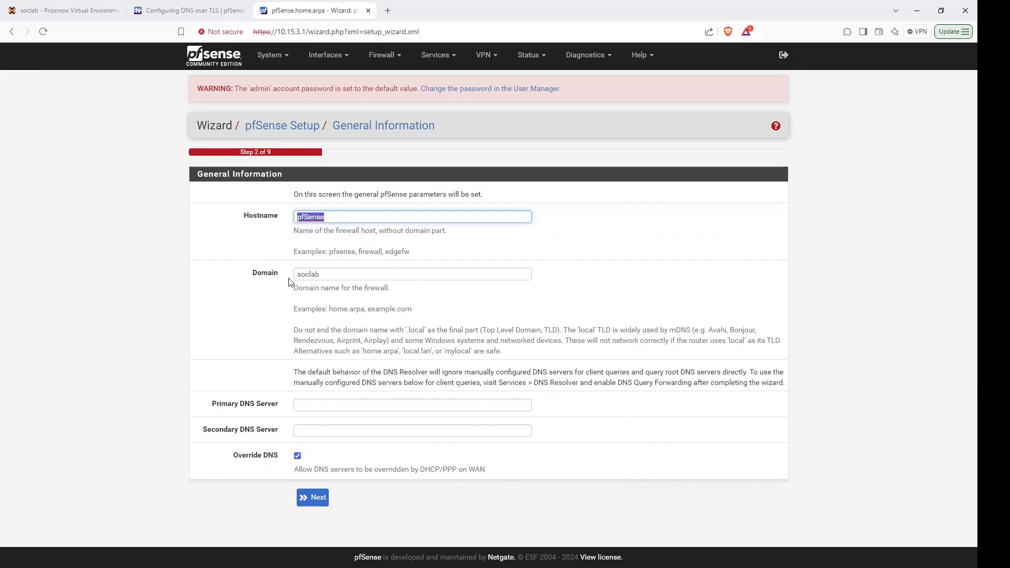
{"action": "left_click", "coordinate": [333, 273]}
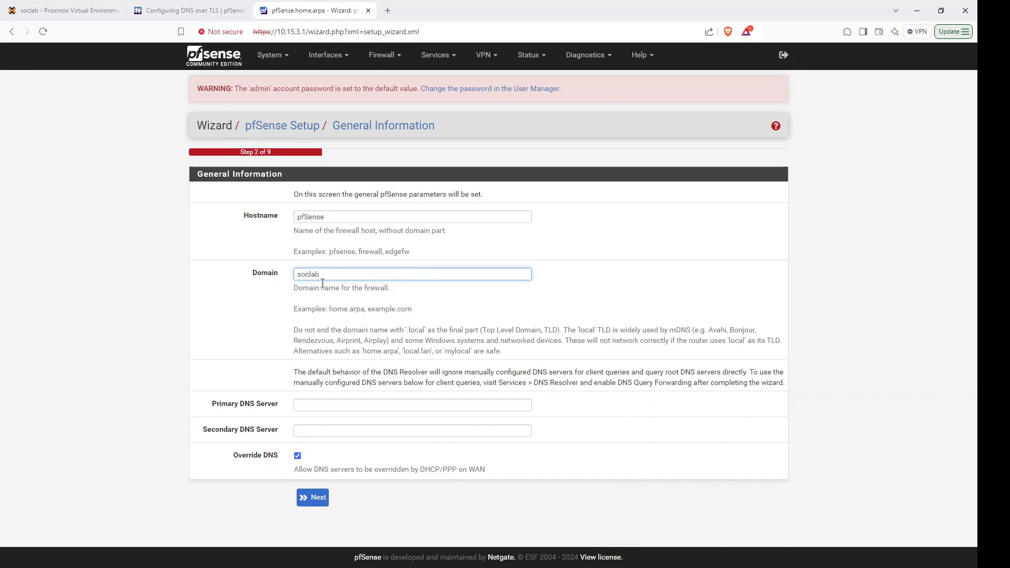
Change the timezone on the time server step and continue to WAN configuration.
{"action": "left_click", "coordinate": [313, 498]}
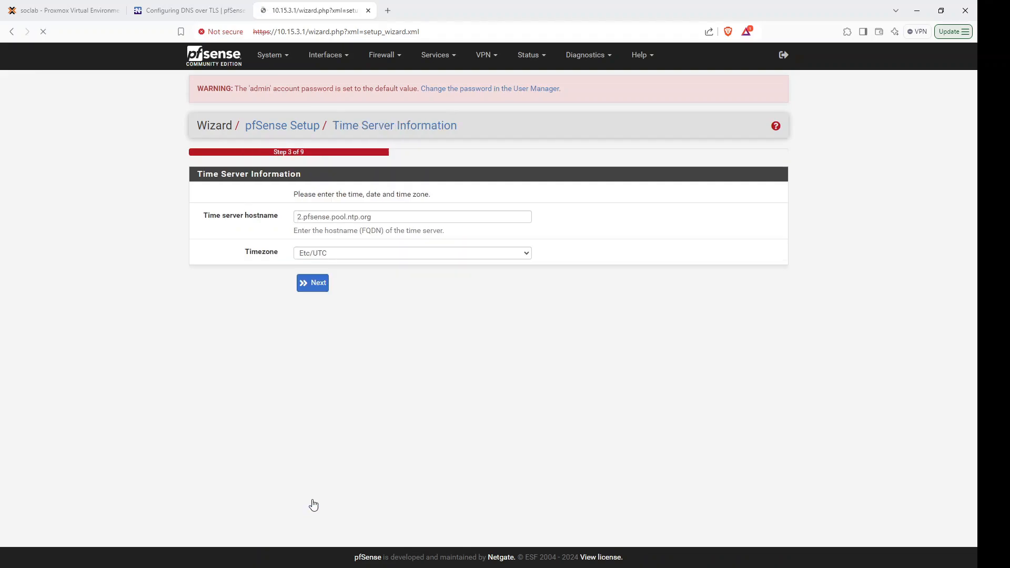
{"action": "key", "text": "Tab"}
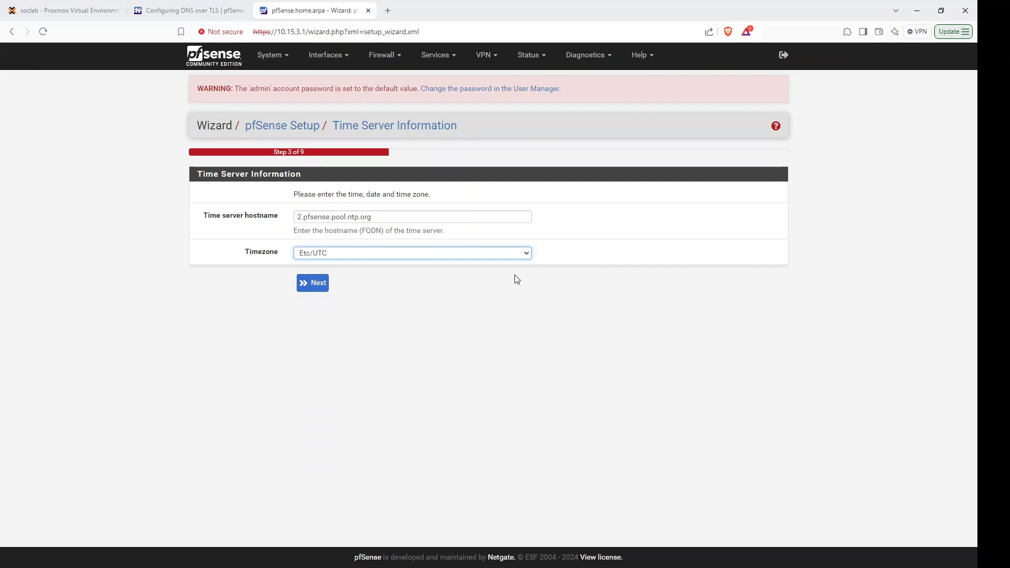
{"action": "key", "text": "a"}
{"action": "left_click", "coordinate": [314, 284]}
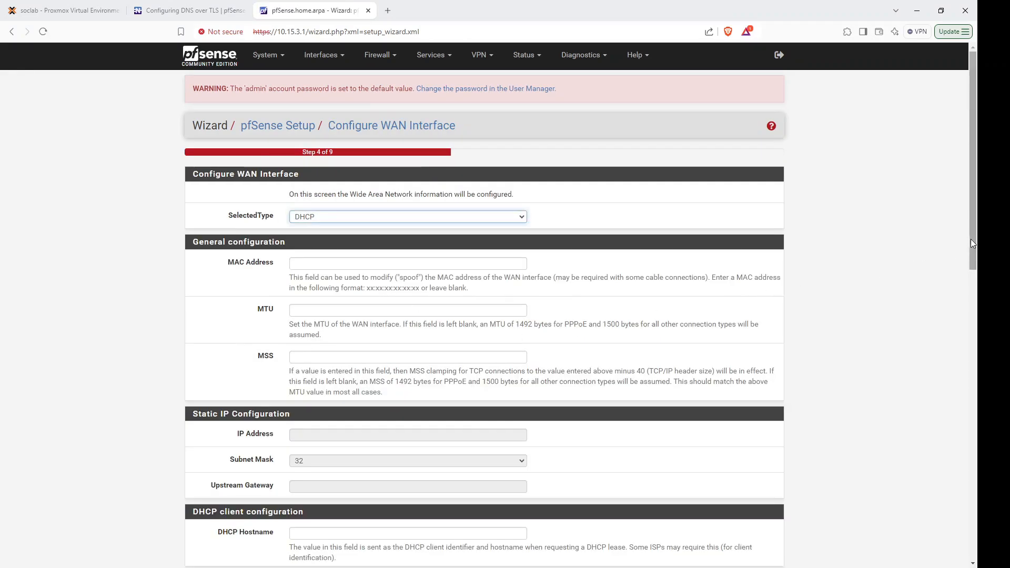
Keep the default WAN and LAN interface settings.
{"action": "left_click_drag", "start_coordinate": [972, 244], "coordinate": [972, 517]}
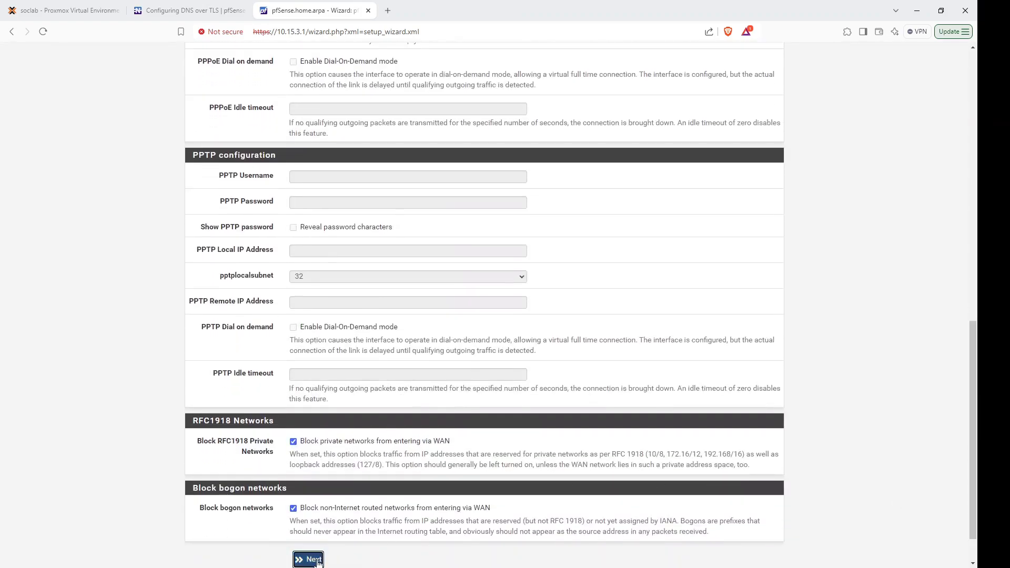
{"action": "left_click", "coordinate": [315, 560]}
{"action": "left_click", "coordinate": [318, 284]}
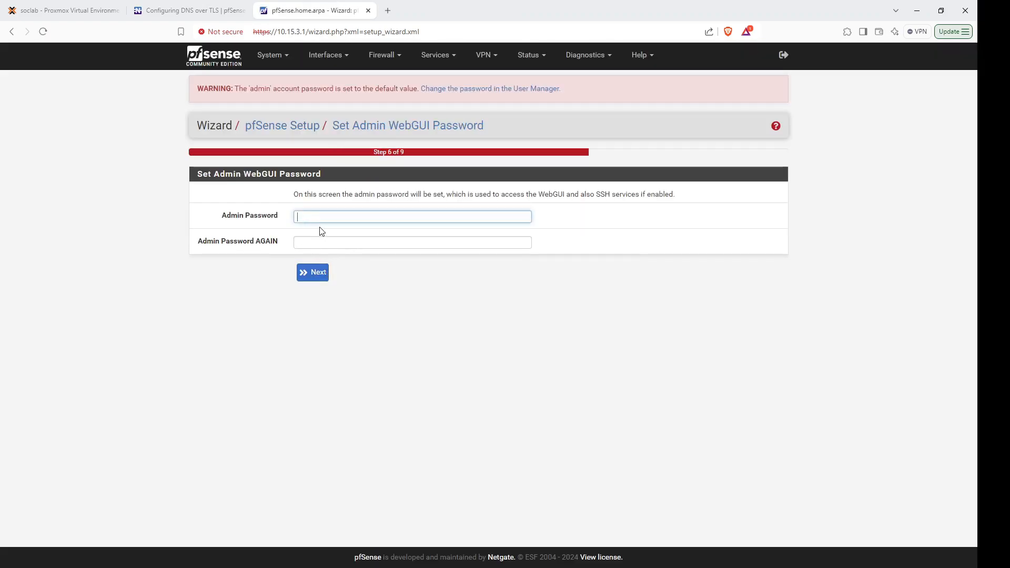
Set and confirm a new admin password, reload the configuration and finish the wizard.
{"action": "type", "text": "••••••"}
{"action": "left_click", "coordinate": [339, 239]}
{"action": "type", "text": "••••"}
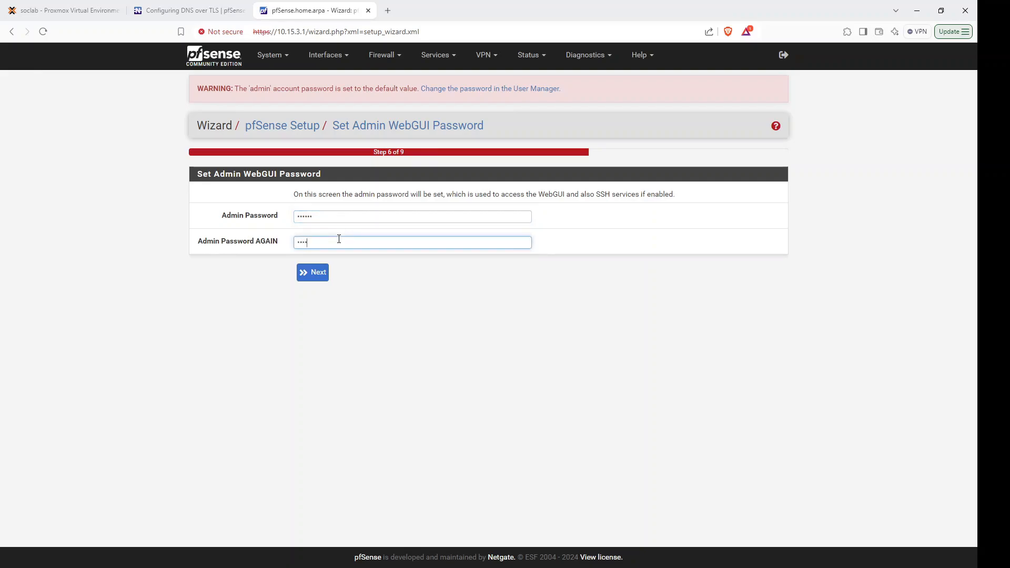
{"action": "type", "text": "••"}
{"action": "key", "text": "Return"}
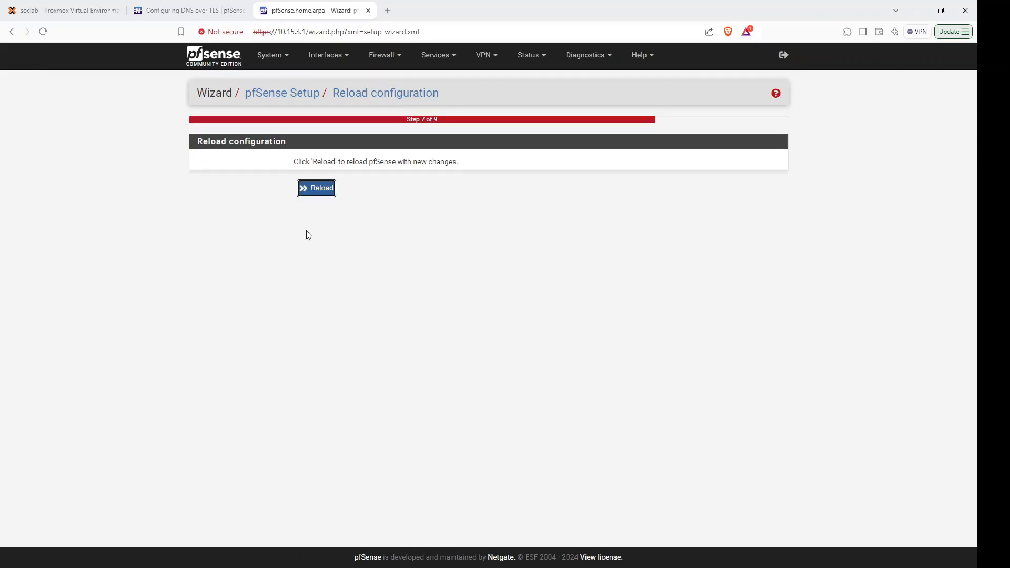
{"action": "left_click", "coordinate": [317, 190]}
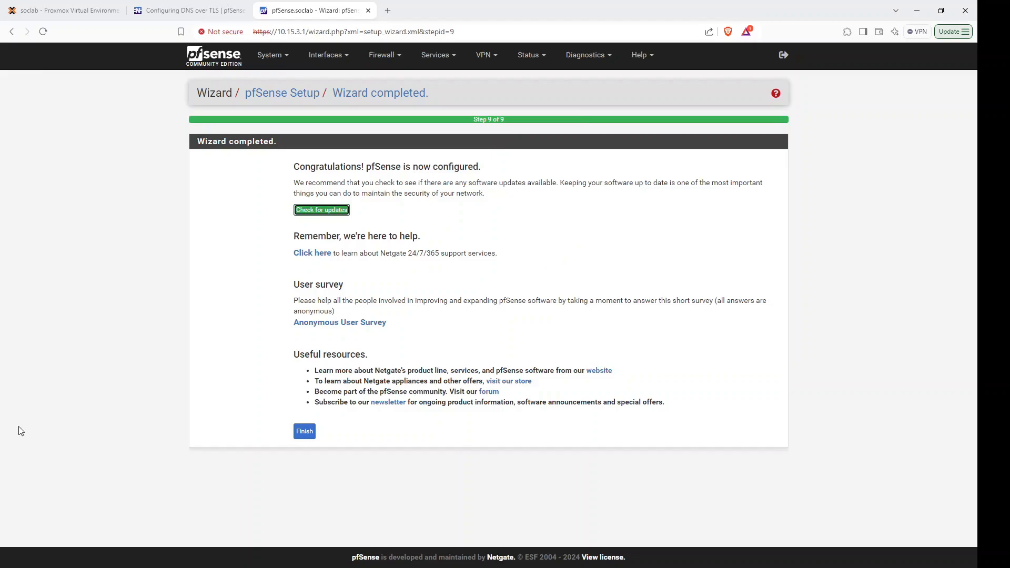
{"action": "left_click", "coordinate": [301, 436]}
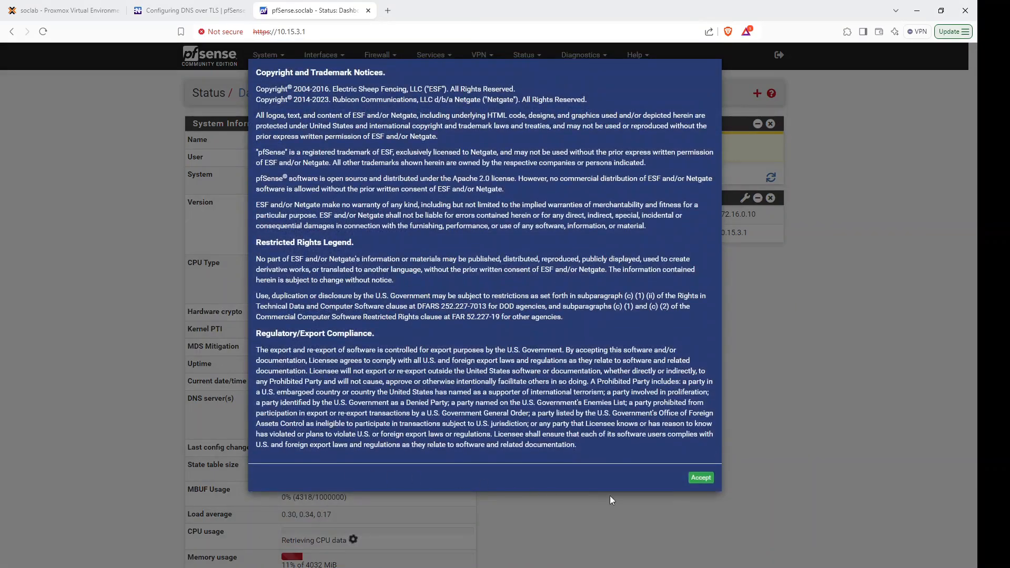
Accept the copyright notice, dismiss the thank-you message and go to System > General Setup.
{"action": "left_click", "coordinate": [697, 479]}
{"action": "left_click", "coordinate": [701, 153]}
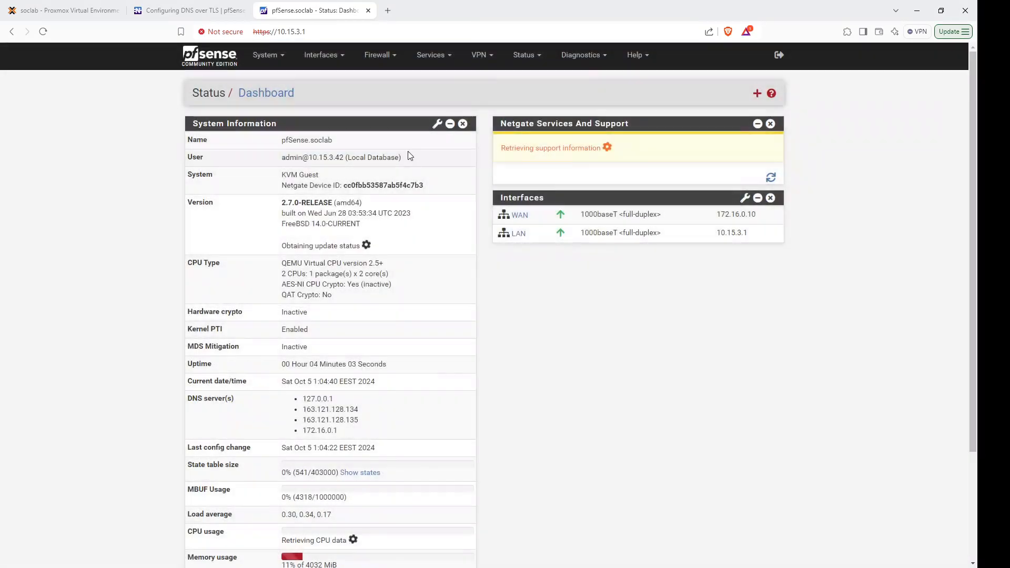
{"action": "left_click", "coordinate": [282, 59]}
{"action": "left_click", "coordinate": [277, 110]}
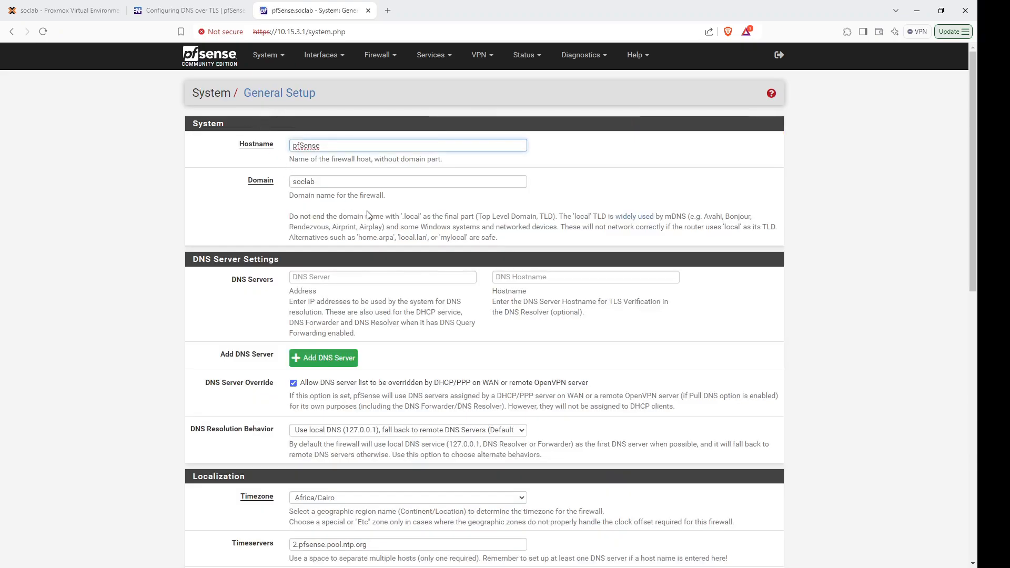
Enter DNS server 1.1.1.1 with hostname cloudflare-dns.com.
{"action": "left_click", "coordinate": [335, 278]}
{"action": "type", "text": "1.1.1.1"}
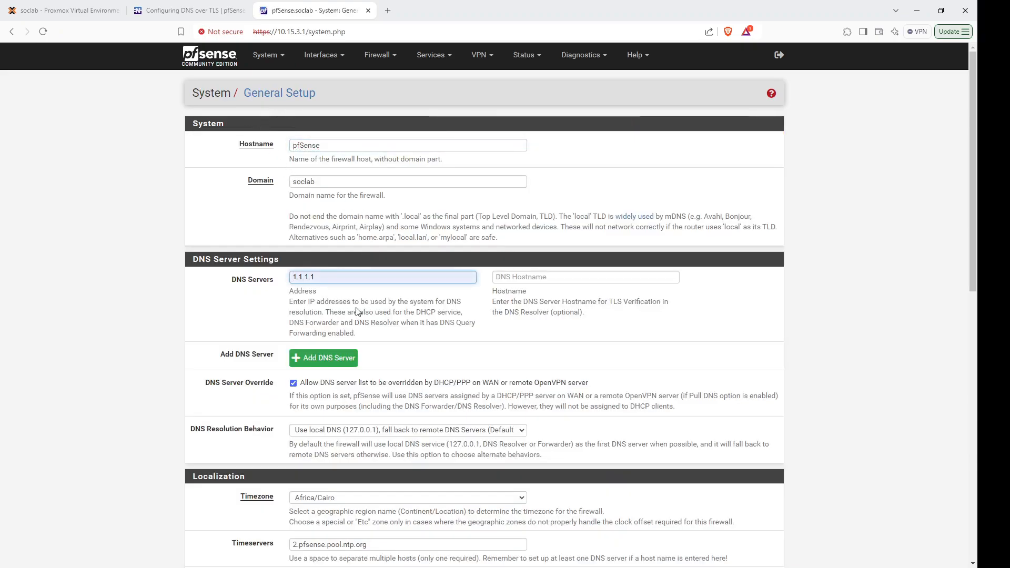
{"action": "left_click", "coordinate": [502, 279]}
{"action": "type", "text": "cloudflare-dns.com"}
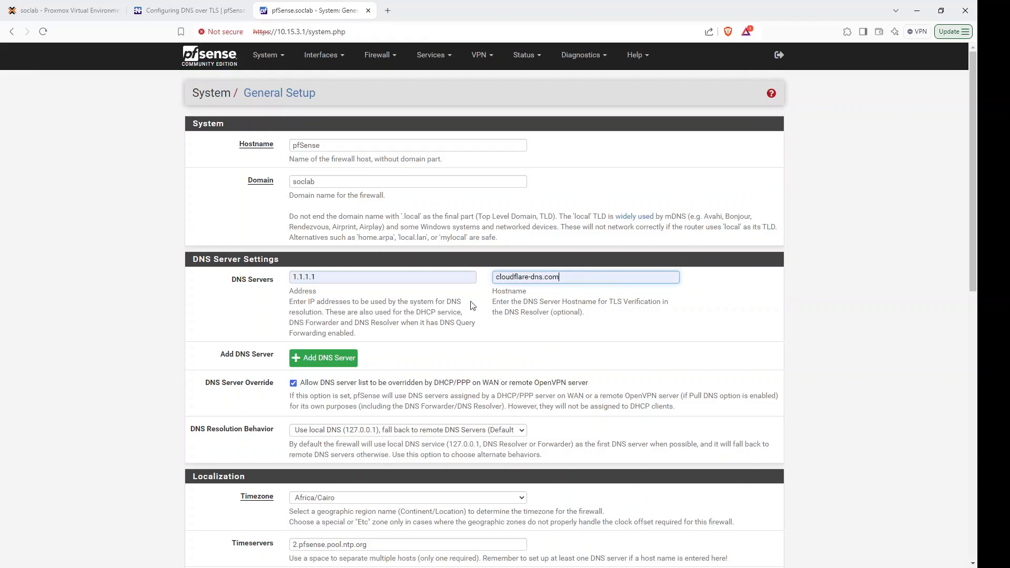
{"action": "left_click_drag", "start_coordinate": [567, 277], "coordinate": [488, 278]}
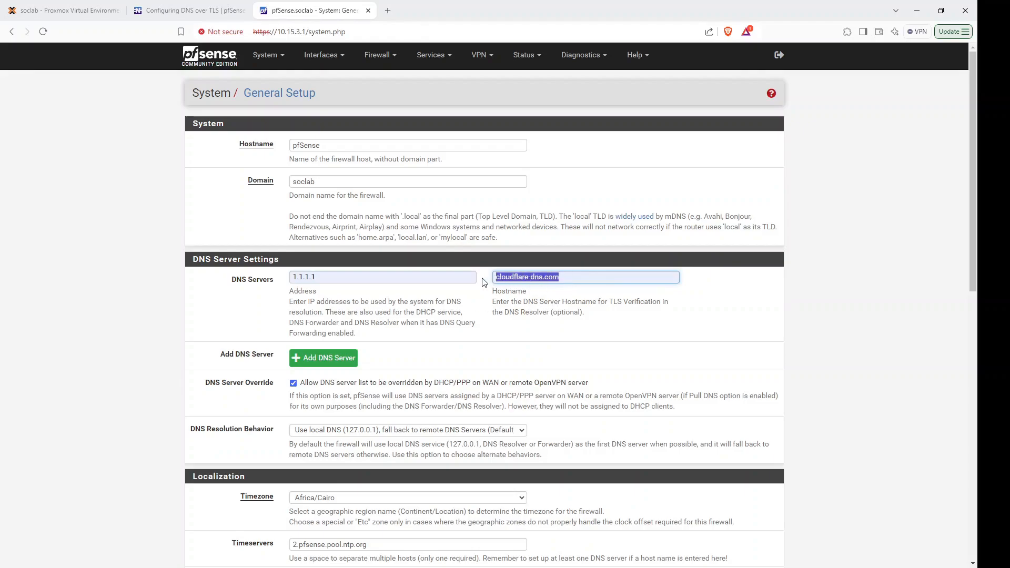
Add four more empty DNS server rows, then check the DNS over TLS guide.
{"action": "left_click", "coordinate": [323, 358]}
{"action": "left_click", "coordinate": [325, 383]}
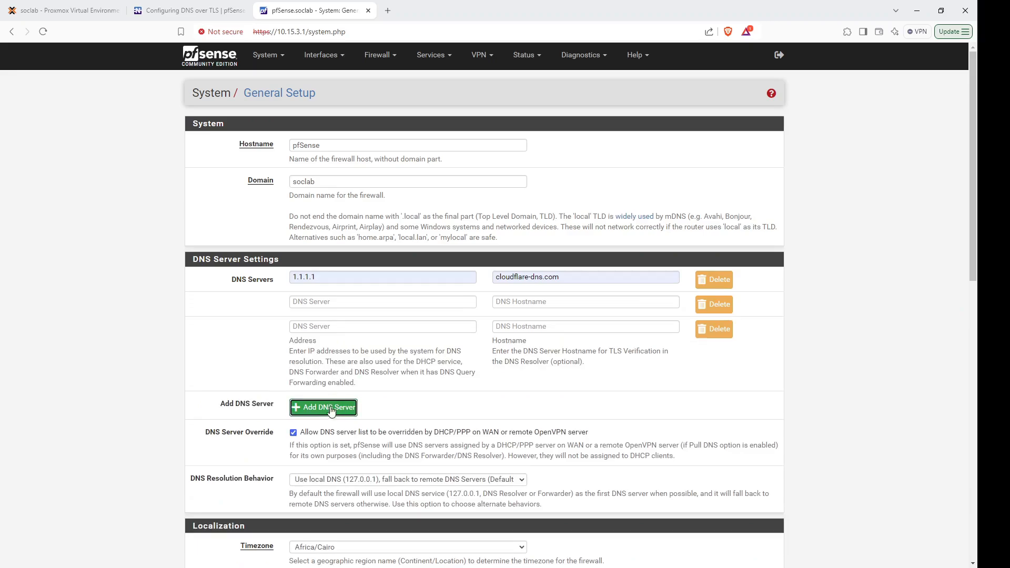
{"action": "left_click", "coordinate": [325, 408]}
{"action": "left_click", "coordinate": [326, 433]}
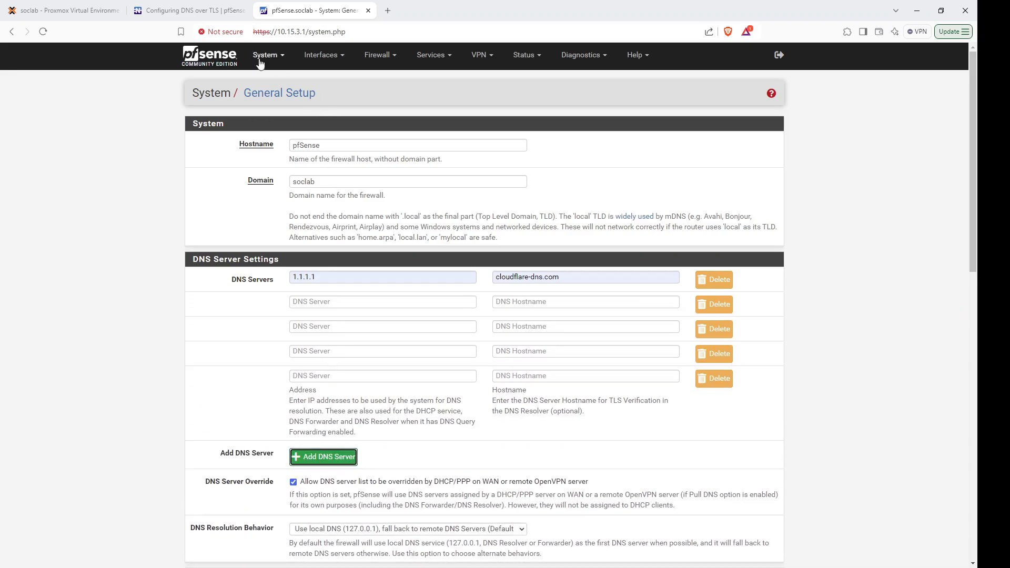
{"action": "left_click", "coordinate": [205, 11]}
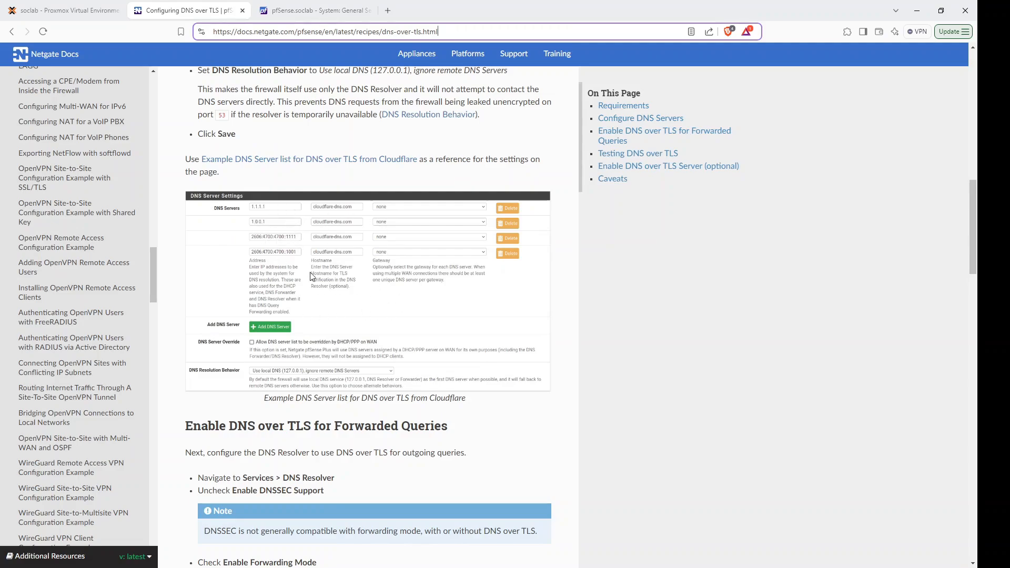
Go back to the pfSense General Setup tab after reviewing the example Cloudflare DNS list.
{"action": "left_click", "coordinate": [297, 10]}
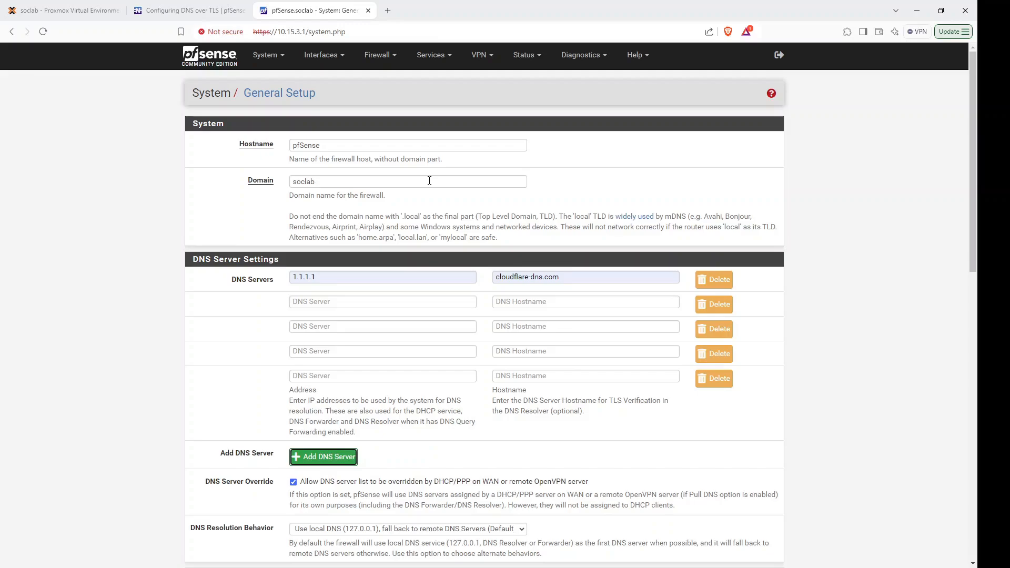
Enter DNS servers 1.0.0.1, 2606:4700:4700::1111 and 2606:4700:4700::1001, and delete the empty fifth row.
{"action": "left_click", "coordinate": [343, 308]}
{"action": "type", "text": "1.0.0.1"}
{"action": "left_click", "coordinate": [348, 330]}
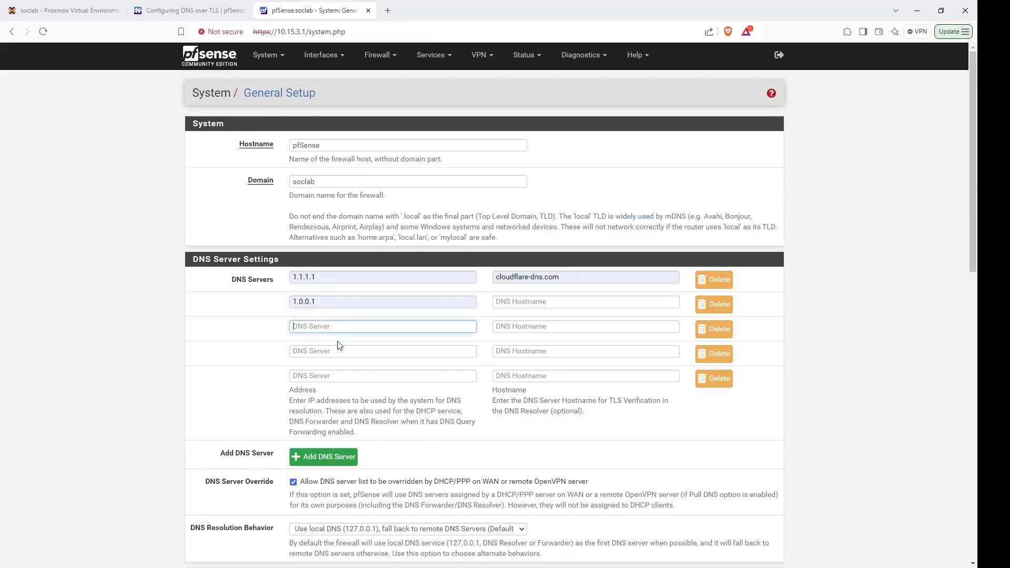
{"action": "left_click", "coordinate": [345, 350]}
{"action": "left_click", "coordinate": [346, 352]}
{"action": "left_click", "coordinate": [348, 372]}
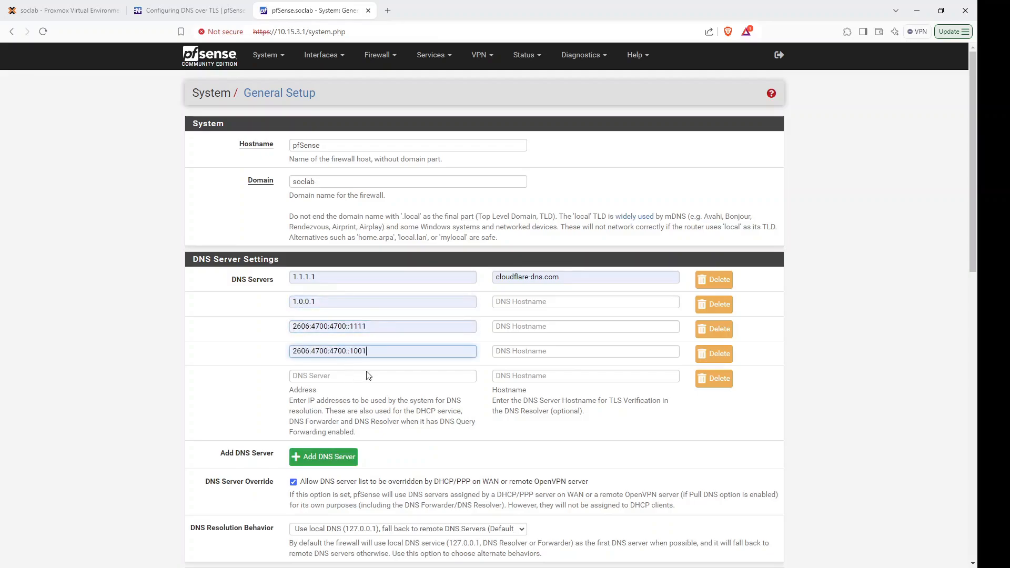
{"action": "left_click", "coordinate": [714, 378]}
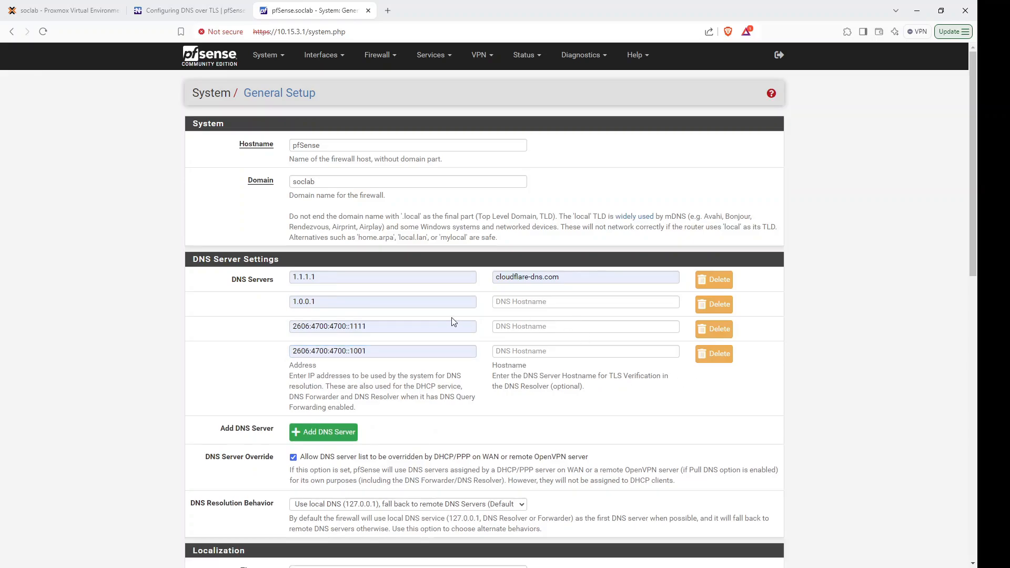
Give the second, third and fourth DNS servers hostname cloudflare-dns.com.
{"action": "left_click", "coordinate": [529, 302]}
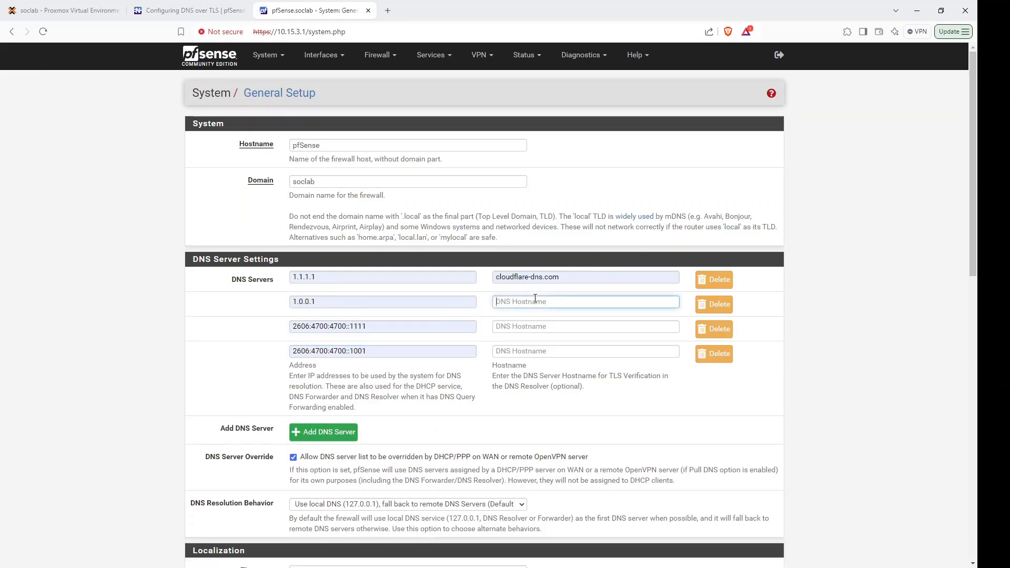
{"action": "left_click", "coordinate": [552, 331]}
{"action": "left_click", "coordinate": [547, 328]}
{"action": "left_click", "coordinate": [553, 356]}
{"action": "left_click", "coordinate": [550, 352]}
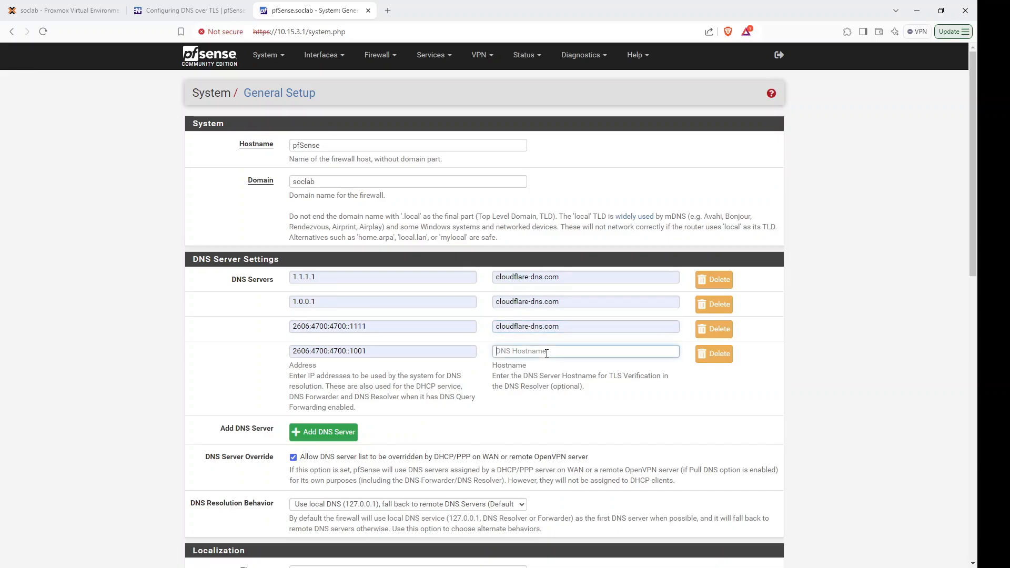
{"action": "left_click", "coordinate": [556, 377]}
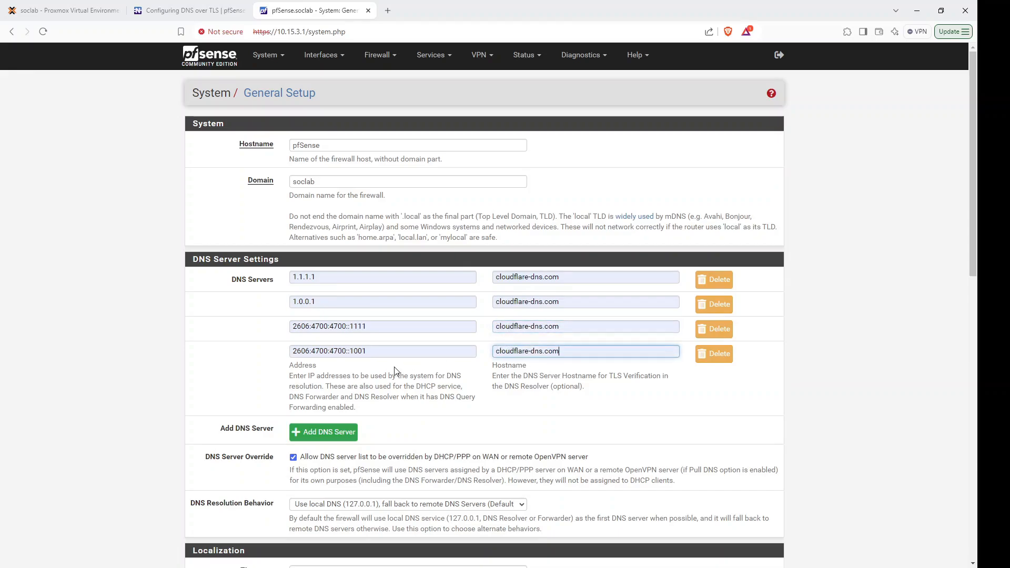
{"action": "left_click", "coordinate": [179, 11]}
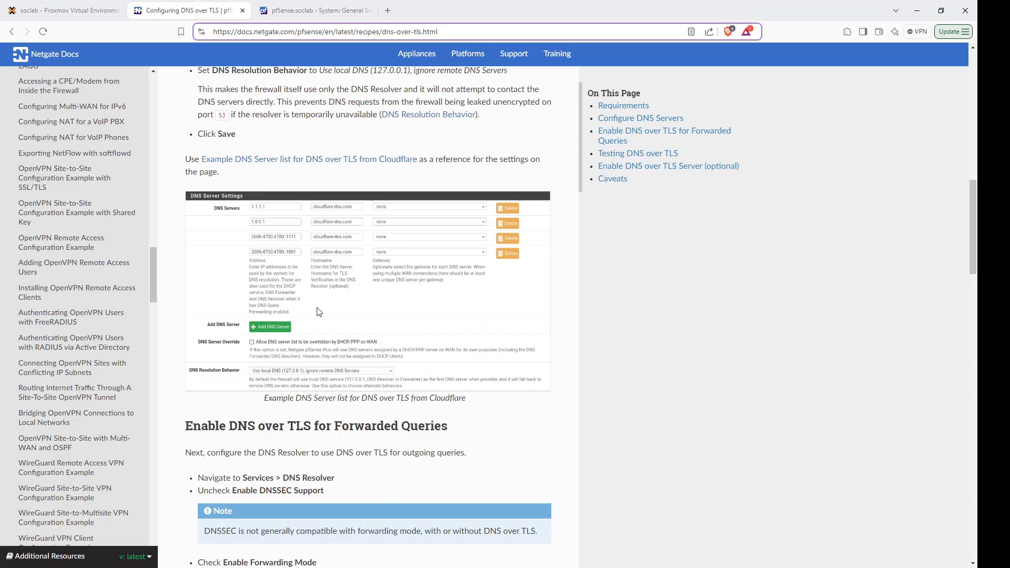
Disable DNS server override, set resolution to local DNS (127.0.0.1) only, and save General Setup.
{"action": "left_click", "coordinate": [269, 7]}
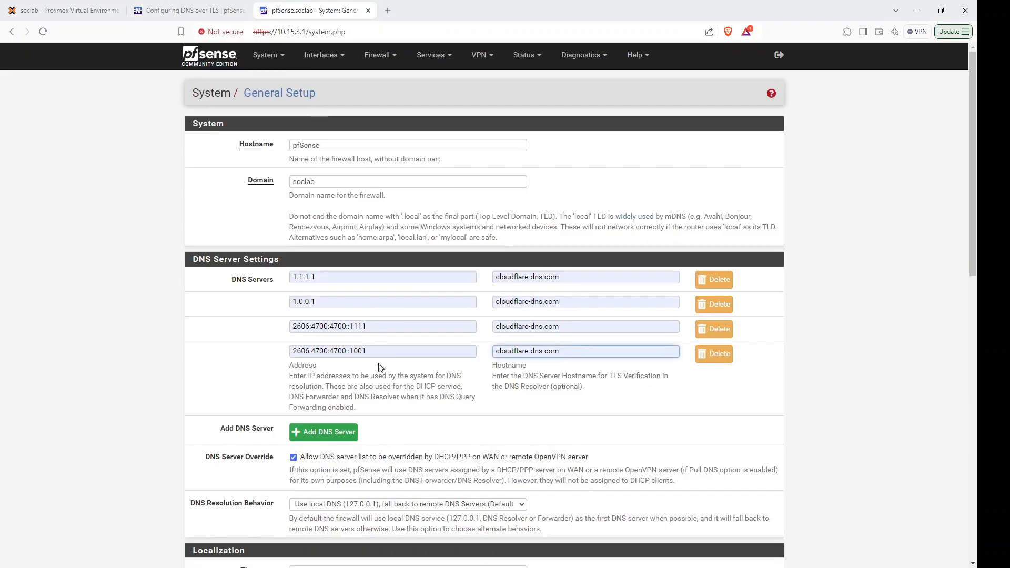
{"action": "left_click", "coordinate": [294, 458]}
{"action": "scroll", "coordinate": [975, 255], "scroll_direction": "down", "scroll_amount": 4}
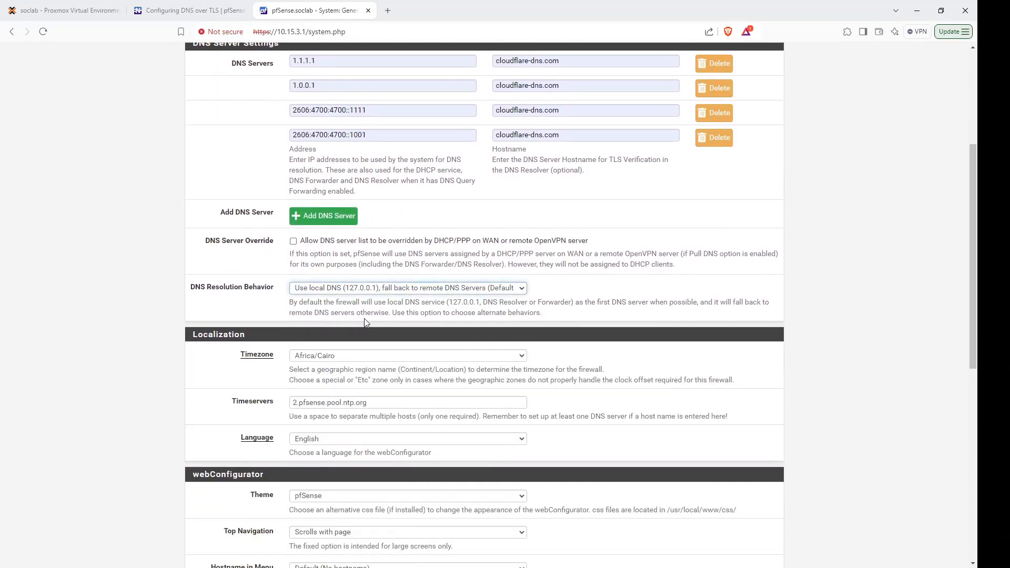
{"action": "key", "text": "Down"}
{"action": "scroll", "coordinate": [971, 309], "scroll_direction": "up", "scroll_amount": 3}
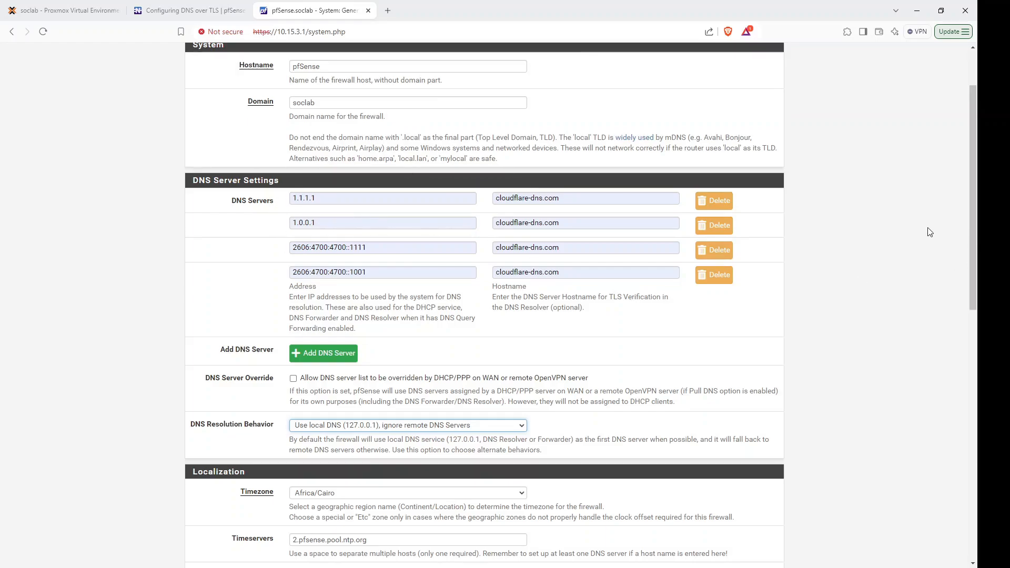
{"action": "left_click_drag", "start_coordinate": [973, 234], "coordinate": [656, 492]}
{"action": "left_click", "coordinate": [314, 511]}
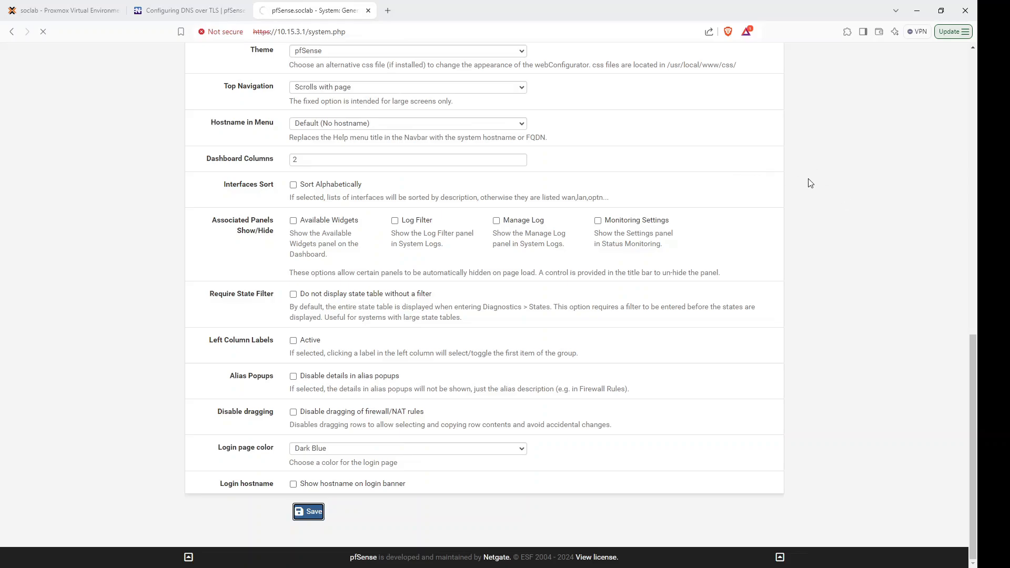
{"action": "left_click_drag", "start_coordinate": [974, 358], "coordinate": [970, 55]}
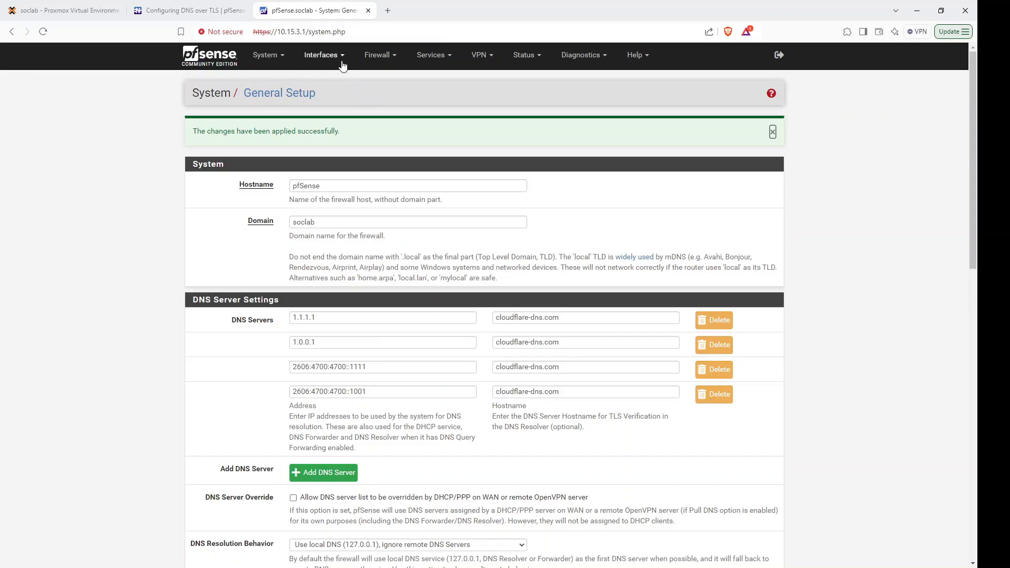
In DNS Resolver, disable DNSSEC, enable Forwarding Mode with SSL/TLS forwarding, and save.
{"action": "left_click", "coordinate": [447, 58]}
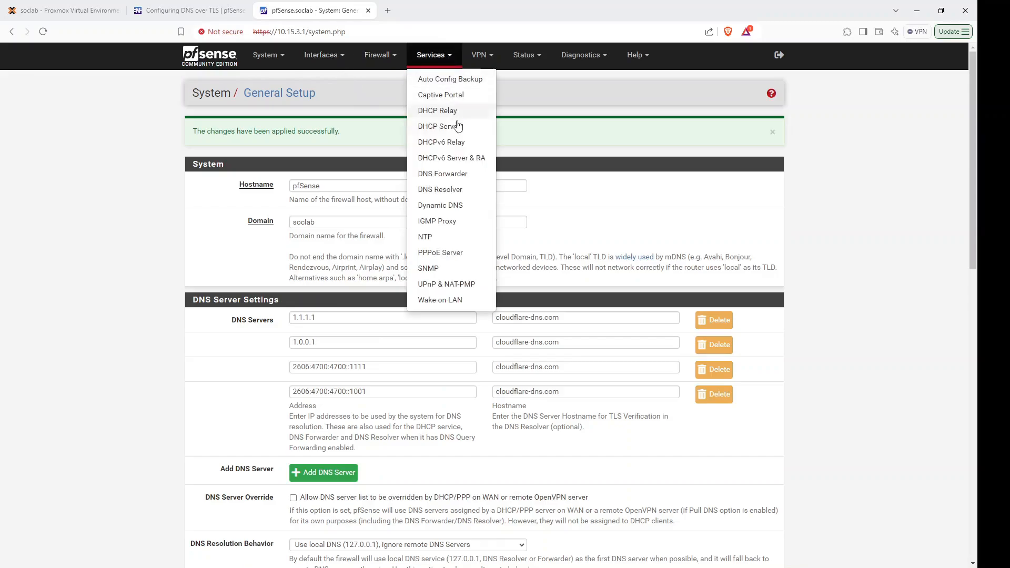
{"action": "left_click", "coordinate": [462, 191]}
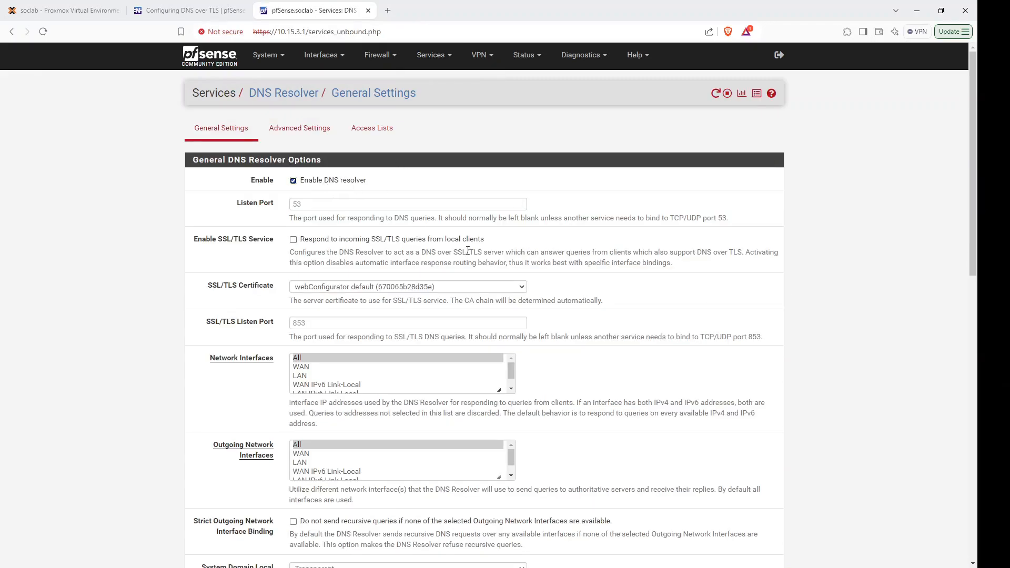
{"action": "scroll", "coordinate": [975, 183], "scroll_direction": "down", "scroll_amount": 8}
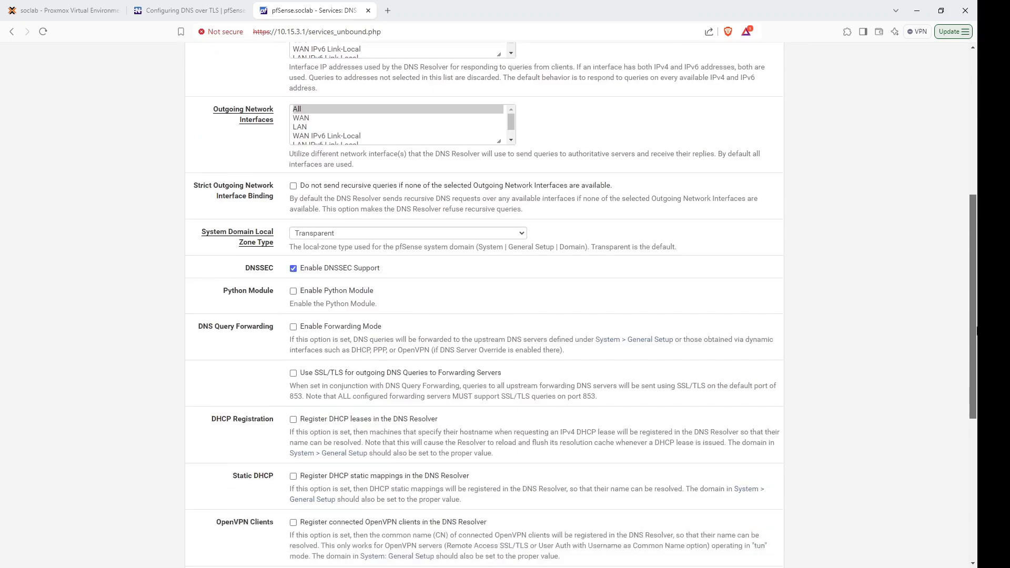
{"action": "left_click", "coordinate": [294, 145]}
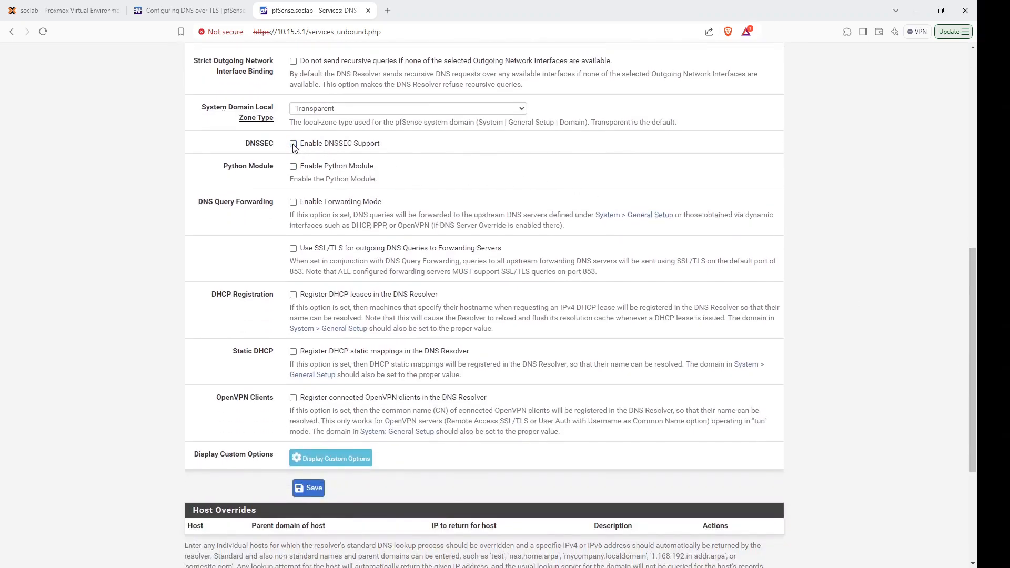
{"action": "left_click", "coordinate": [294, 202]}
{"action": "left_click", "coordinate": [294, 249]}
{"action": "left_click", "coordinate": [309, 489]}
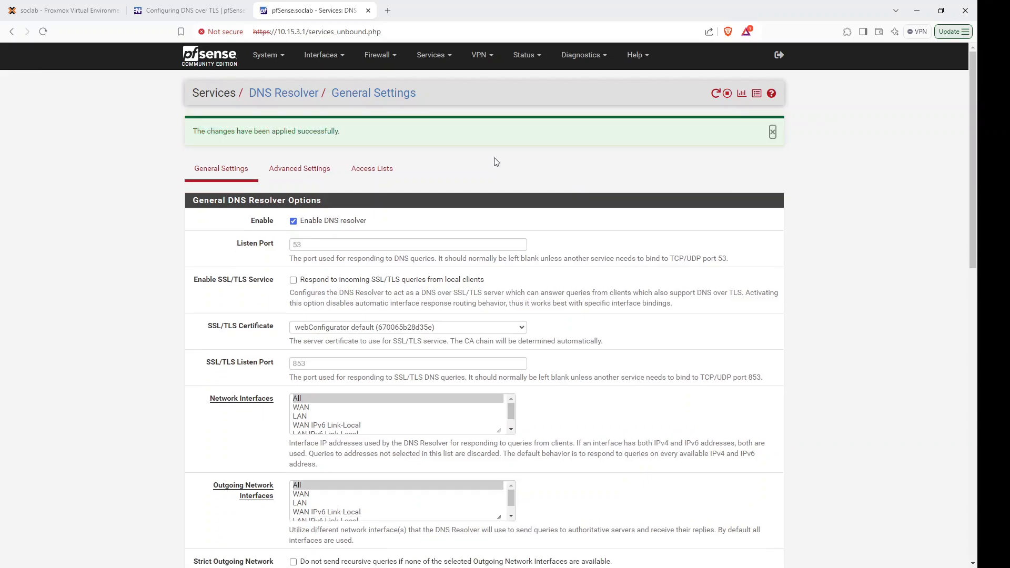
{"action": "left_click", "coordinate": [542, 58]}
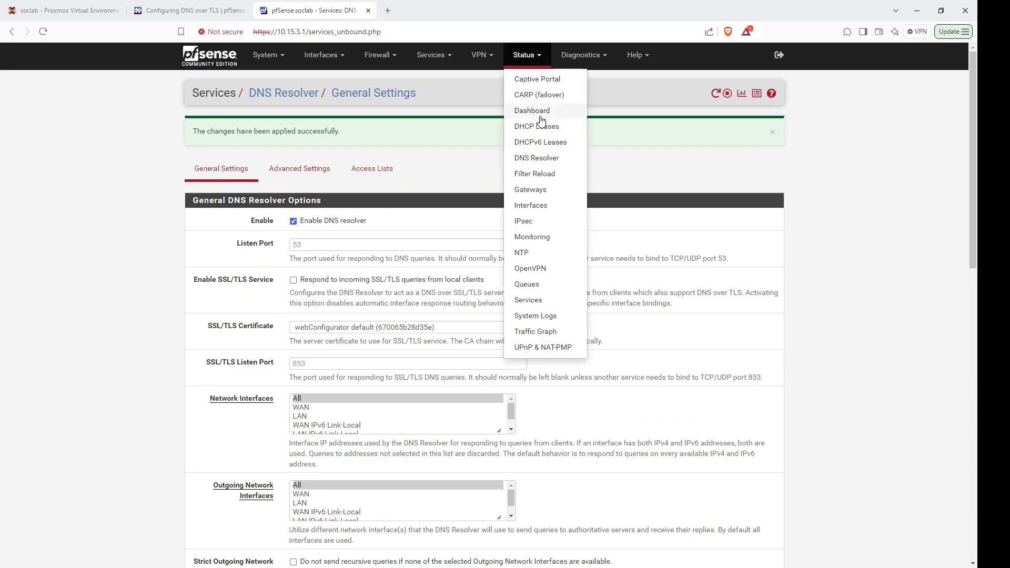
Enable the LAN DHCP server with range 10.15.3.10–10.15.3.117 and save it.
{"action": "left_click", "coordinate": [446, 61]}
{"action": "left_click", "coordinate": [437, 127]}
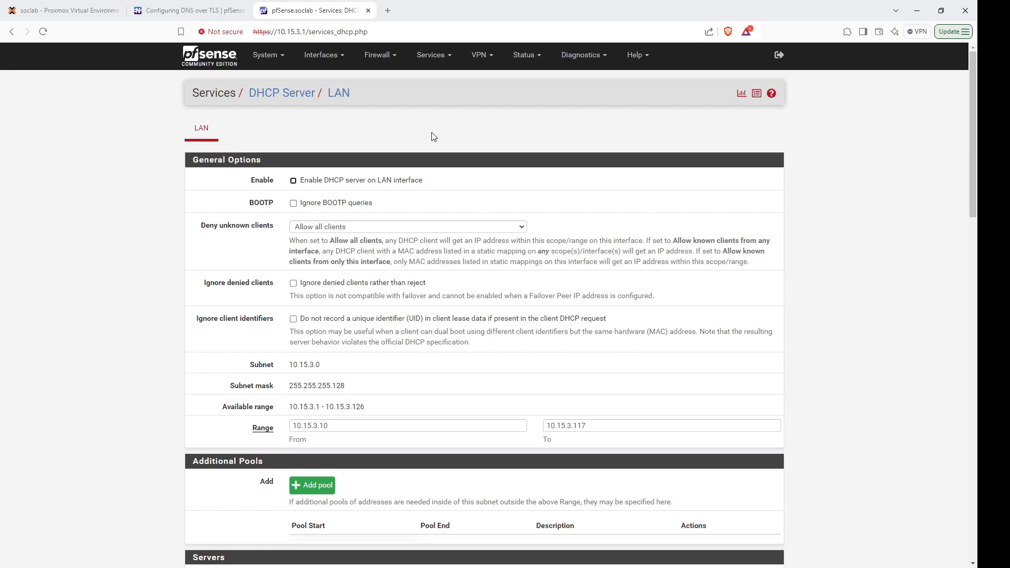
{"action": "left_click", "coordinate": [293, 181]}
{"action": "scroll", "coordinate": [970, 182], "scroll_direction": "down", "scroll_amount": 8}
{"action": "scroll", "coordinate": [654, 530], "scroll_direction": "down", "scroll_amount": 15}
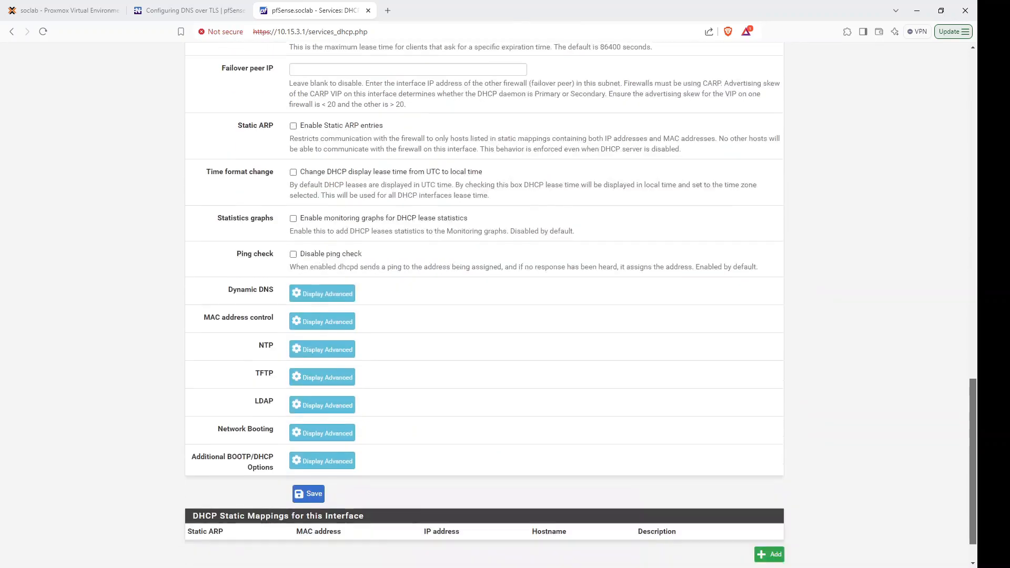
{"action": "left_click", "coordinate": [310, 449]}
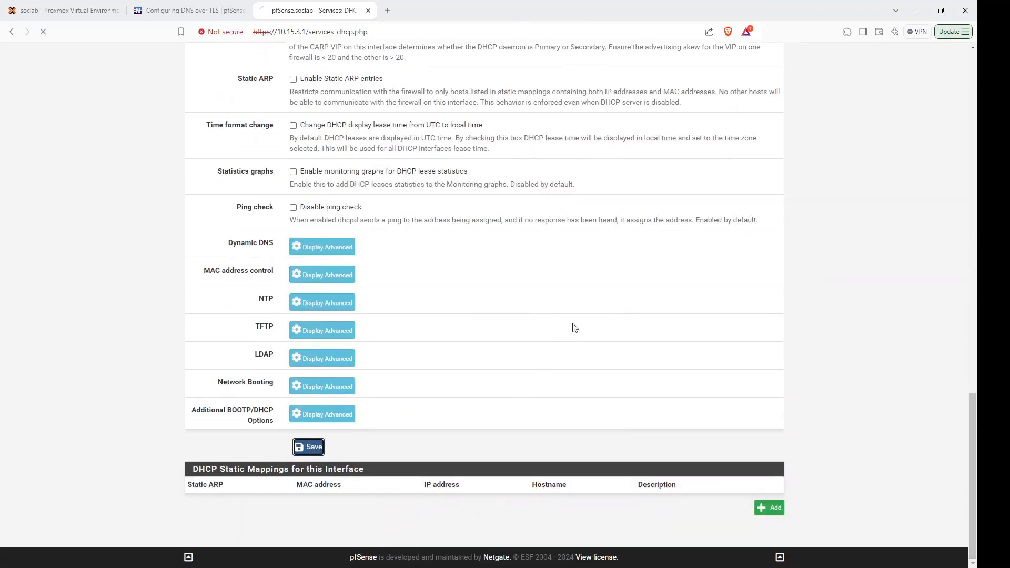
{"action": "left_click_drag", "start_coordinate": [970, 436], "coordinate": [969, 91]}
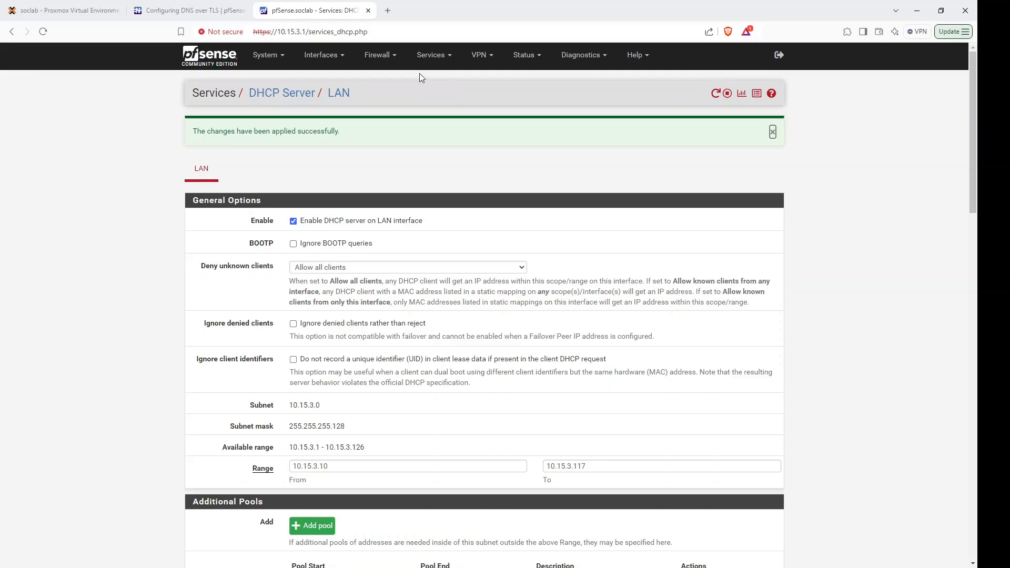
{"action": "left_click", "coordinate": [388, 11]}
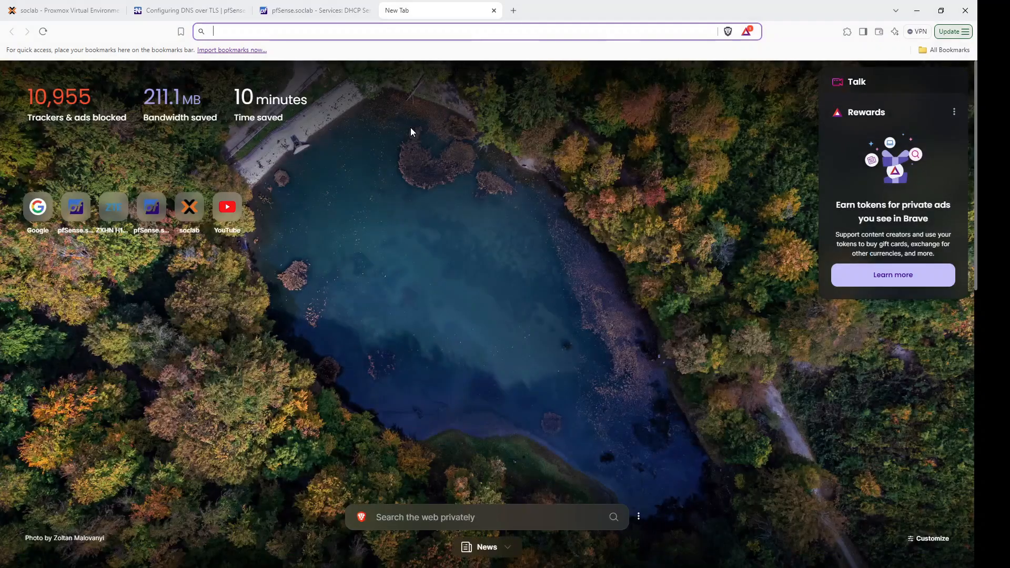
Load google.com in the new tab, then close that tab to return to DHCP Server / LAN.
{"action": "type", "text": "o"}
{"action": "key", "text": "BackSpace"}
{"action": "type", "text": "go"}
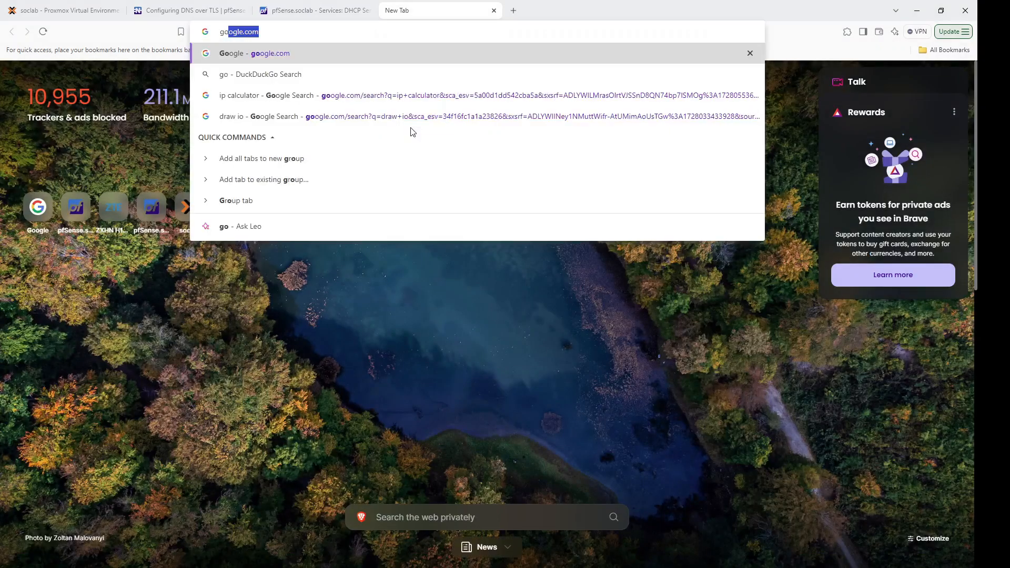
{"action": "key", "text": "Return"}
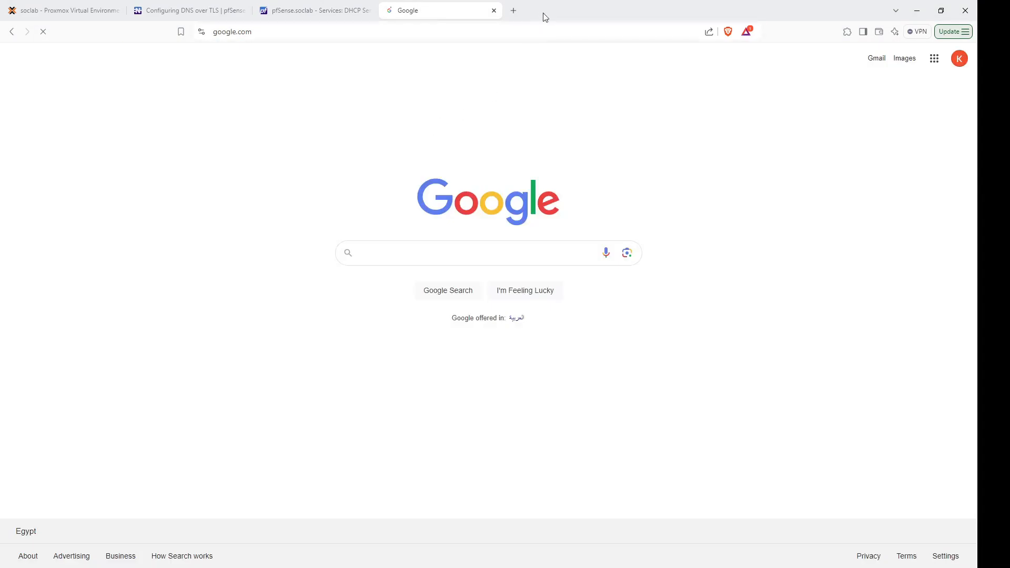
{"action": "left_click", "coordinate": [495, 10]}
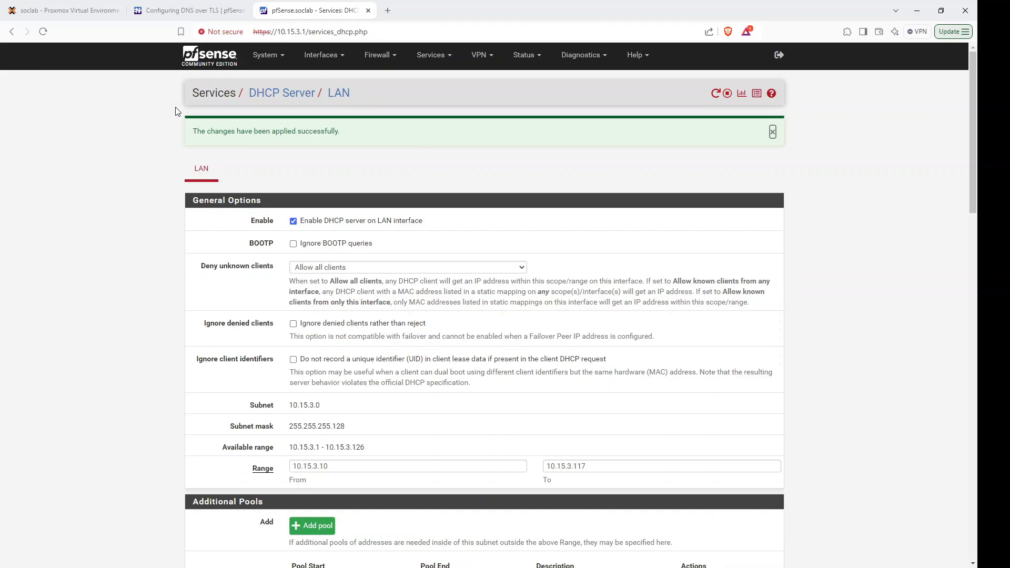
Show the soclab node's System > Network page in Proxmox, listing bridges vmbr0 (LAN) and vmbr1 (WAN).
{"action": "left_click", "coordinate": [88, 11]}
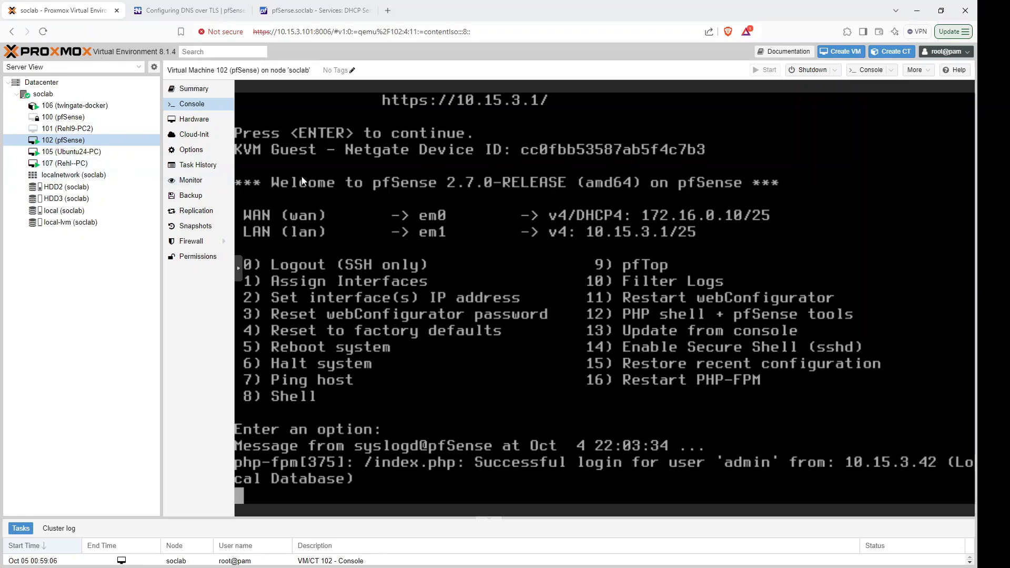
{"action": "left_click", "coordinate": [66, 98]}
{"action": "left_click", "coordinate": [66, 99]}
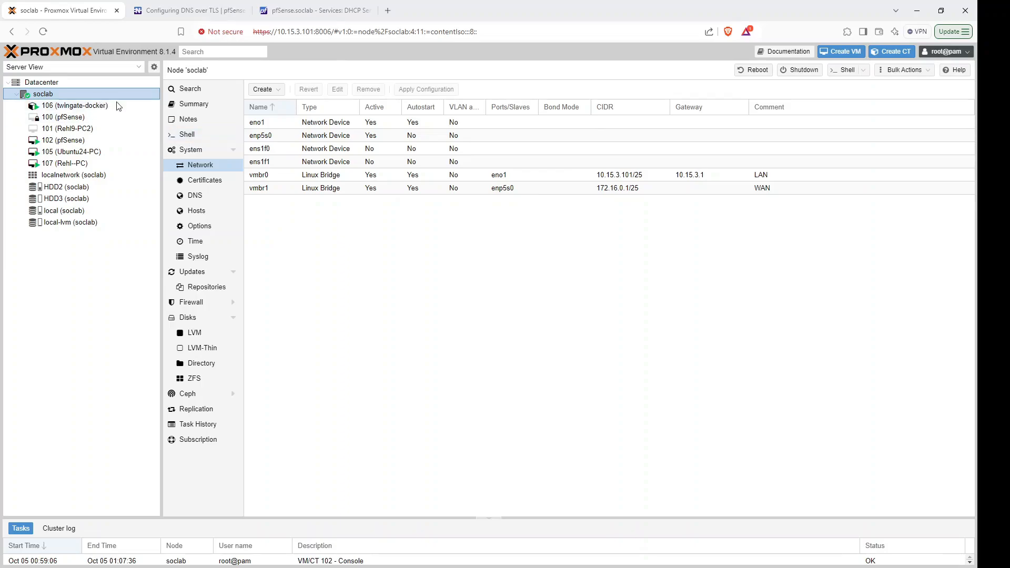
{"action": "left_click", "coordinate": [186, 138]}
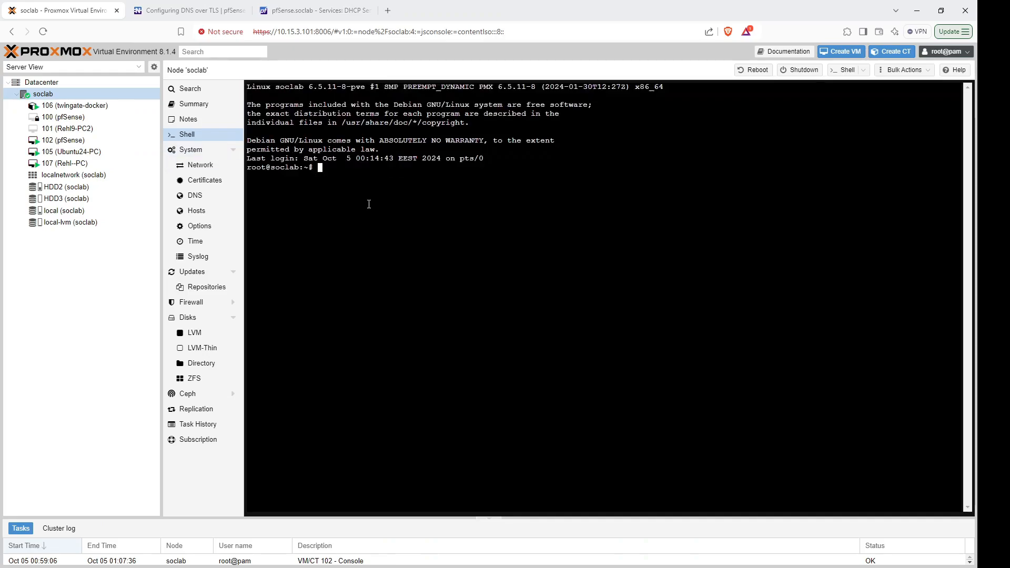
{"action": "type", "text": "apt update"}
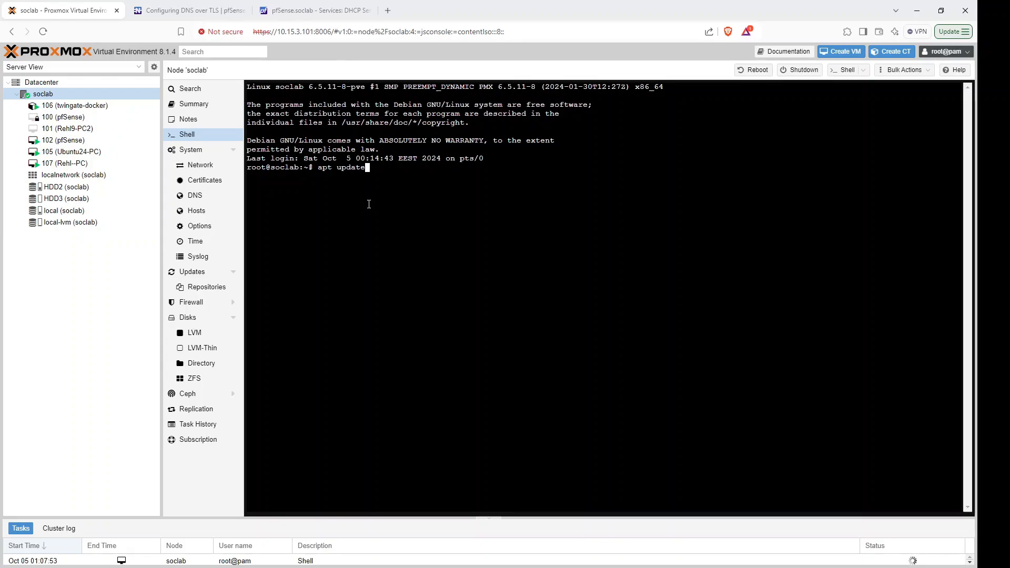
{"action": "key", "text": "Up"}
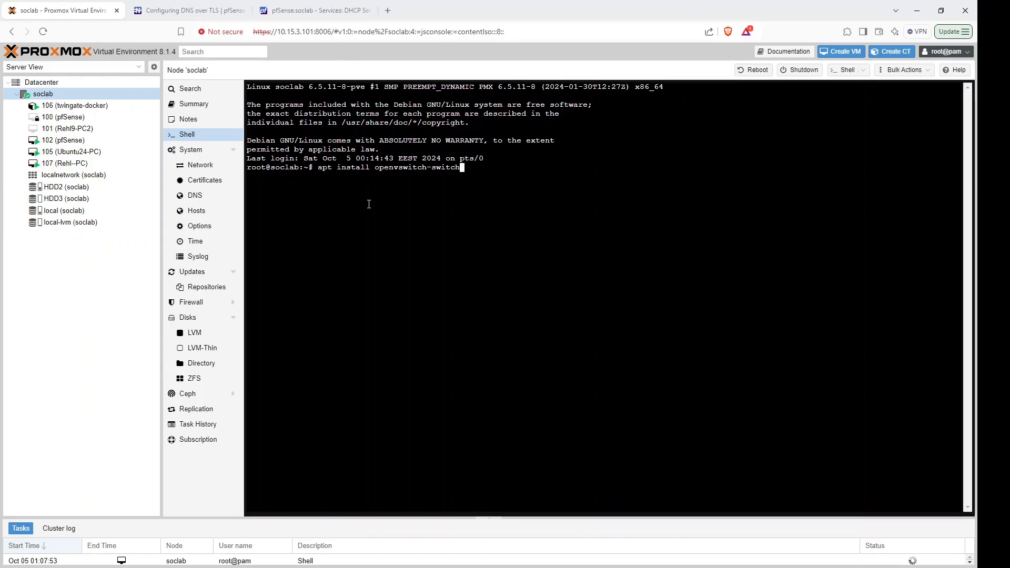
{"action": "left_click", "coordinate": [222, 9]}
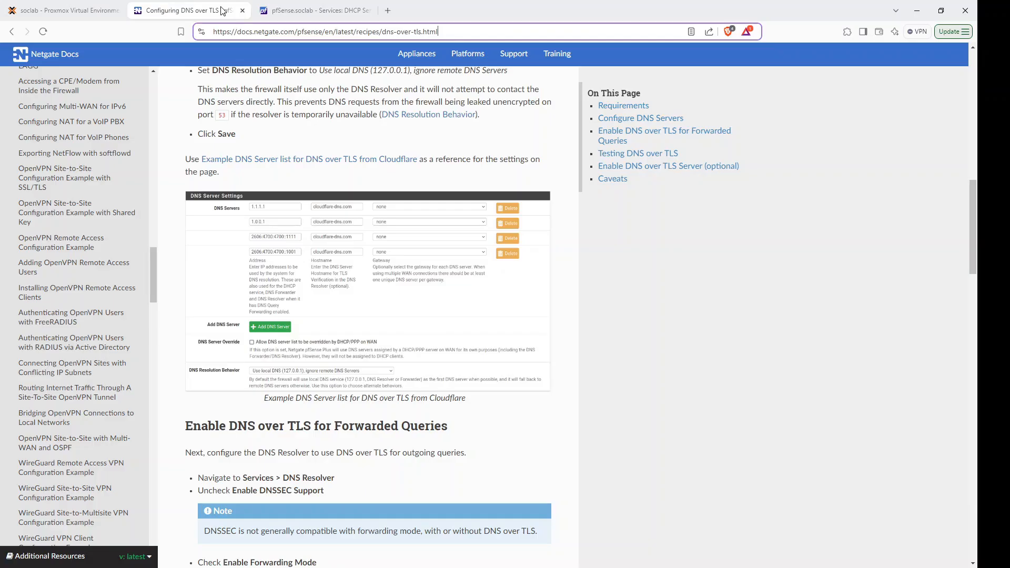
{"action": "left_click", "coordinate": [71, 8]}
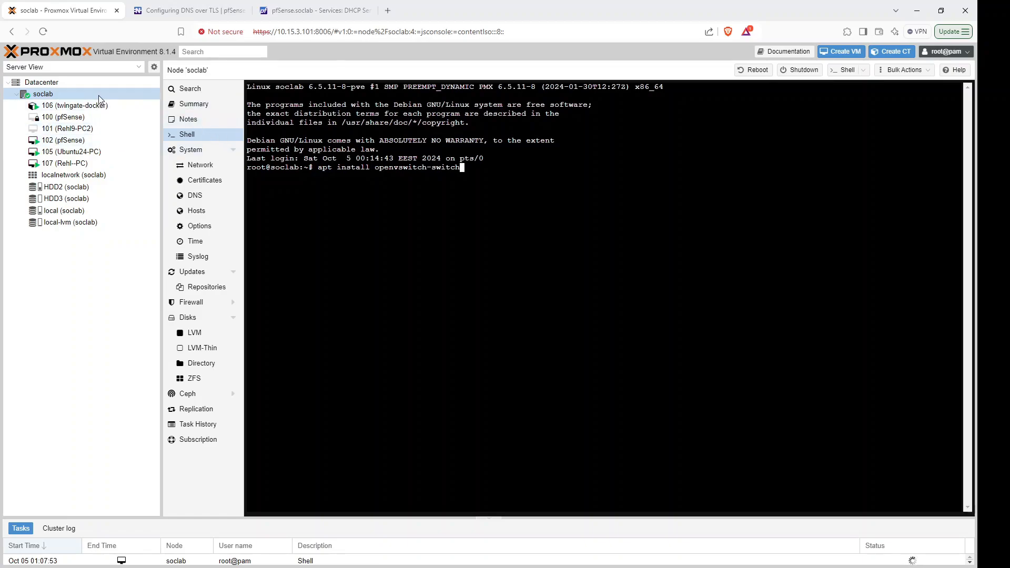
{"action": "left_click", "coordinate": [202, 165]}
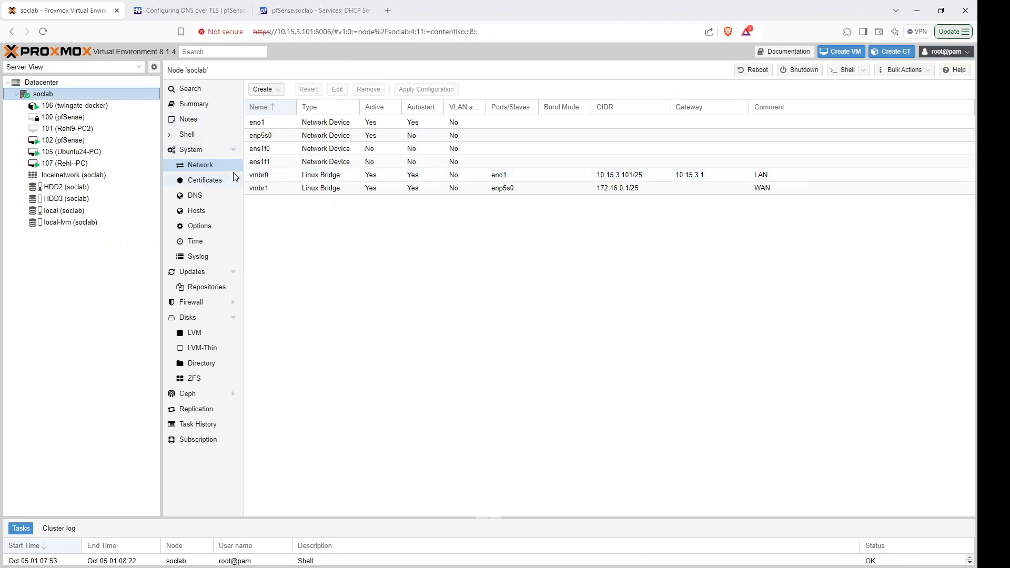
Create OVS bridge vmbr2 commented 'VLAN Interface' and apply the network configuration.
{"action": "left_click", "coordinate": [279, 91]}
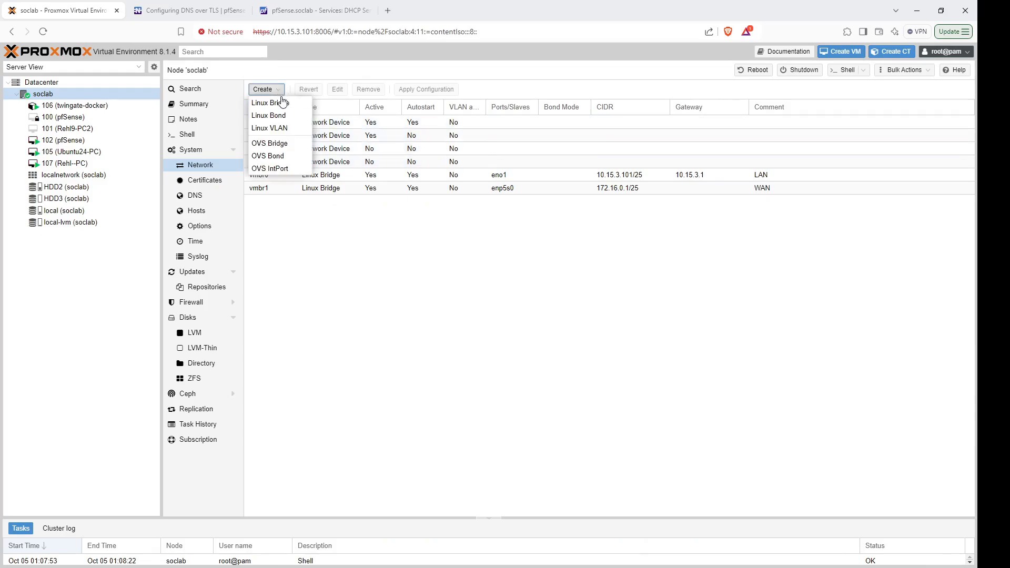
{"action": "left_click", "coordinate": [268, 144]}
{"action": "left_click", "coordinate": [567, 315]}
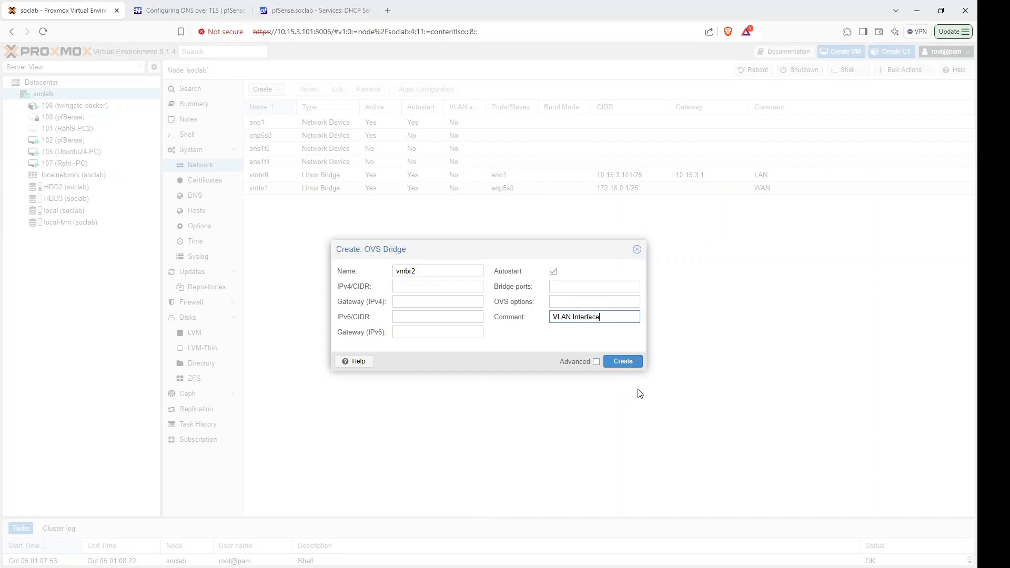
{"action": "left_click", "coordinate": [632, 363]}
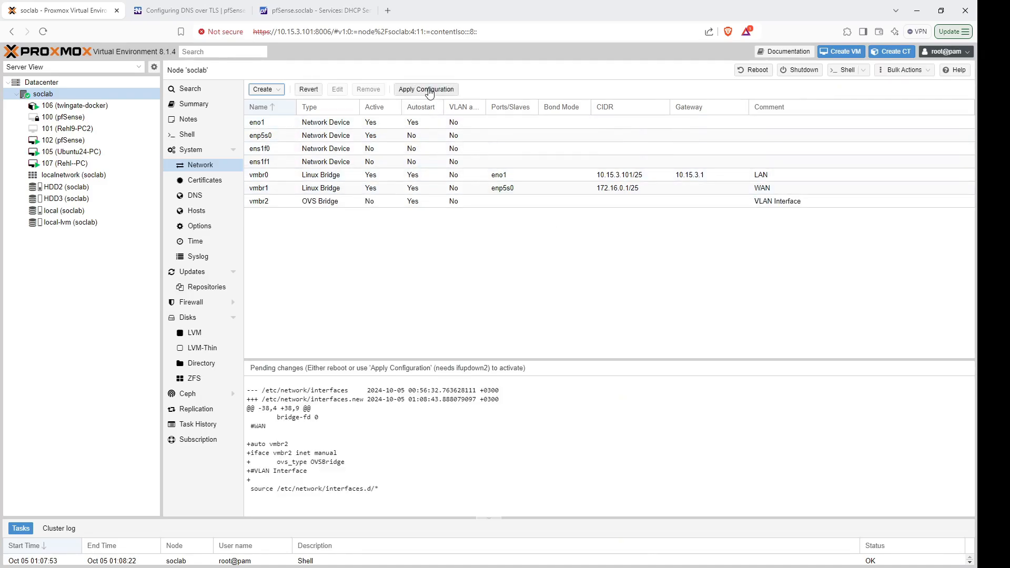
{"action": "left_click", "coordinate": [430, 91]}
{"action": "left_click", "coordinate": [464, 325]}
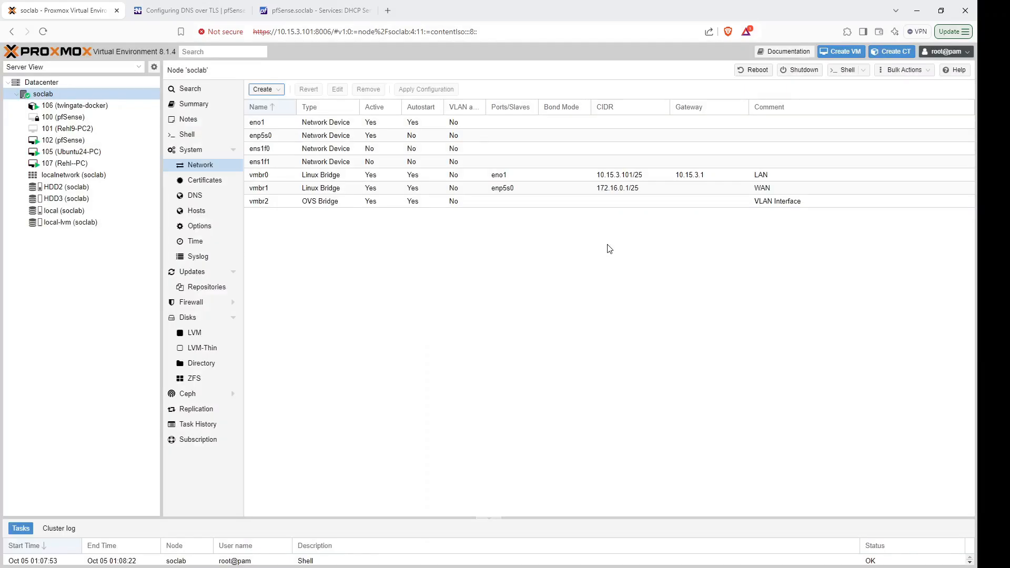
Review the vmbr0, vmbr1 and vmbr2 bridge entries, then open pfSense VM 102.
{"action": "left_click", "coordinate": [766, 178]}
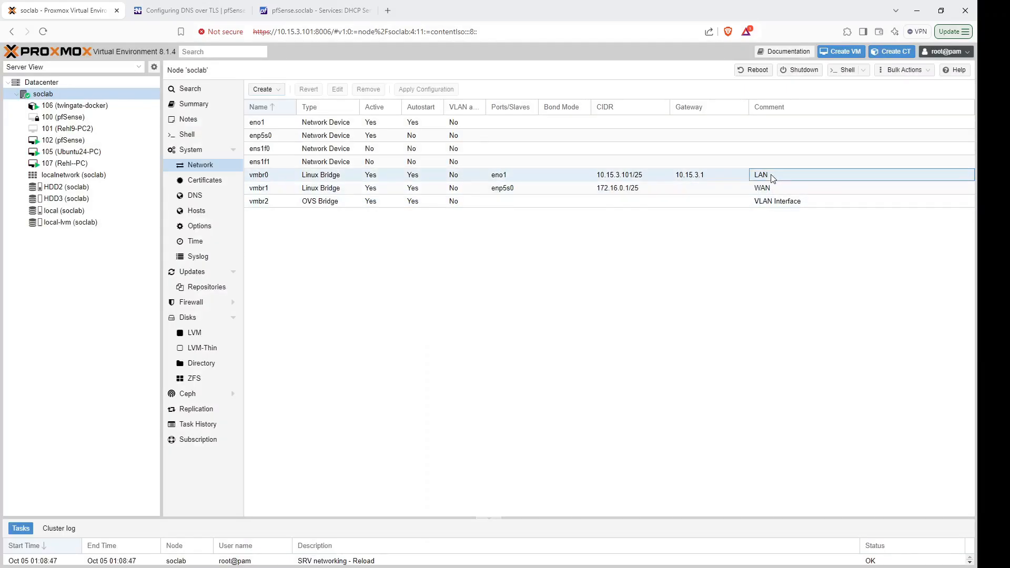
{"action": "left_click", "coordinate": [777, 188]}
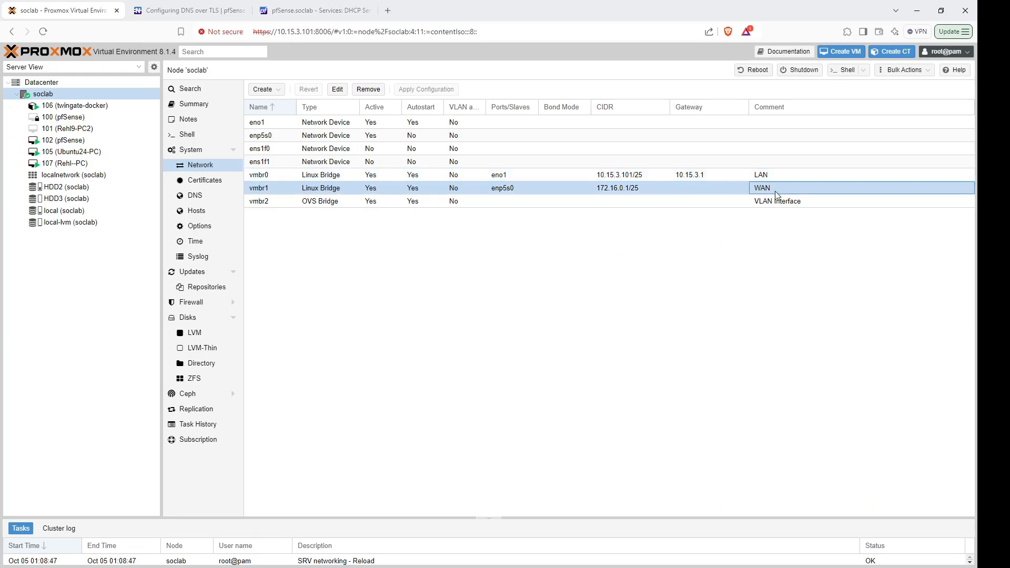
{"action": "left_click", "coordinate": [777, 205]}
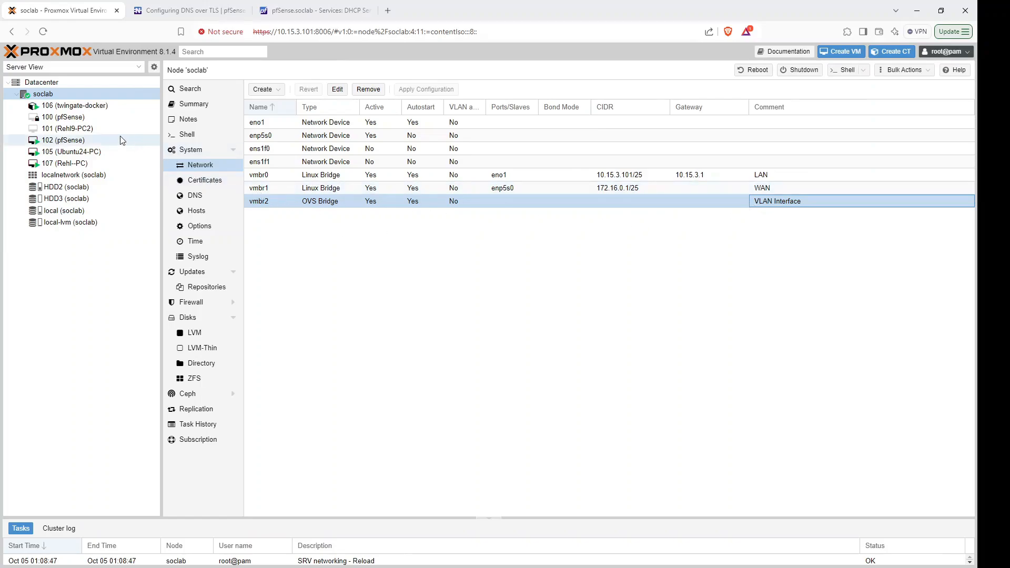
{"action": "left_click", "coordinate": [85, 144]}
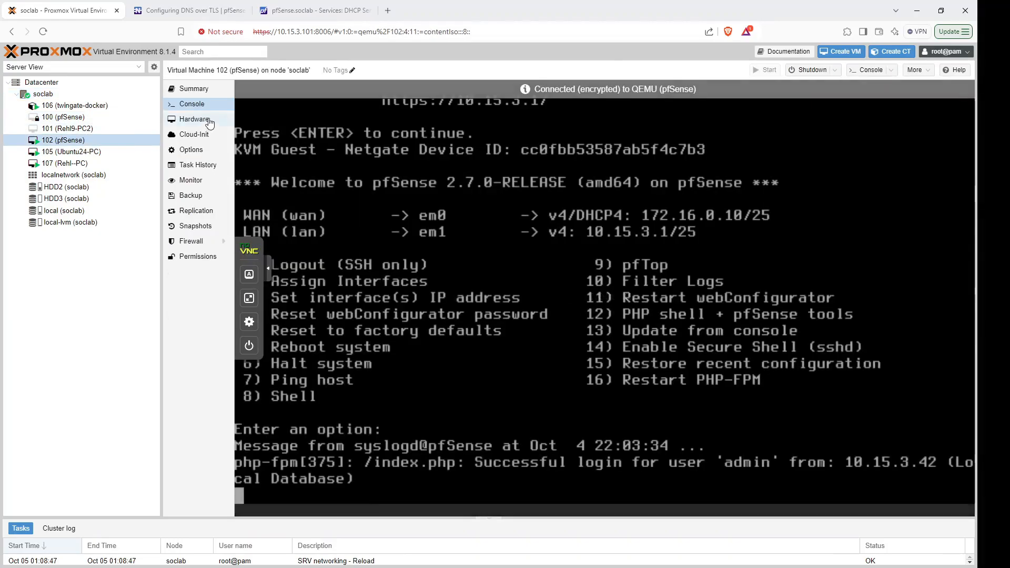
Add a VirtIO network device attached to bridge vmbr2 to VM 102's hardware.
{"action": "left_click", "coordinate": [194, 119]}
{"action": "left_click", "coordinate": [251, 88]}
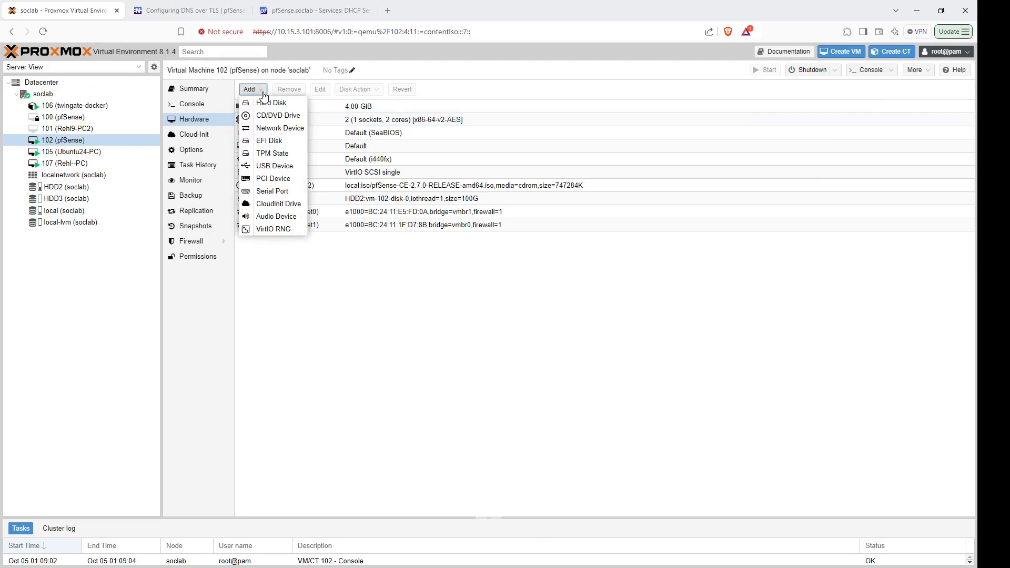
{"action": "left_click", "coordinate": [279, 127]}
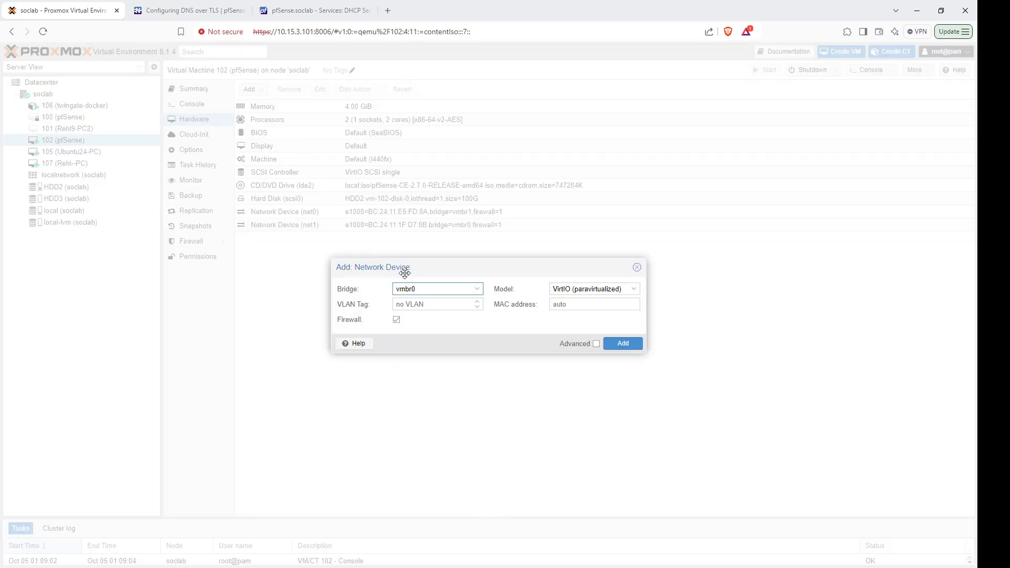
{"action": "left_click", "coordinate": [477, 289]}
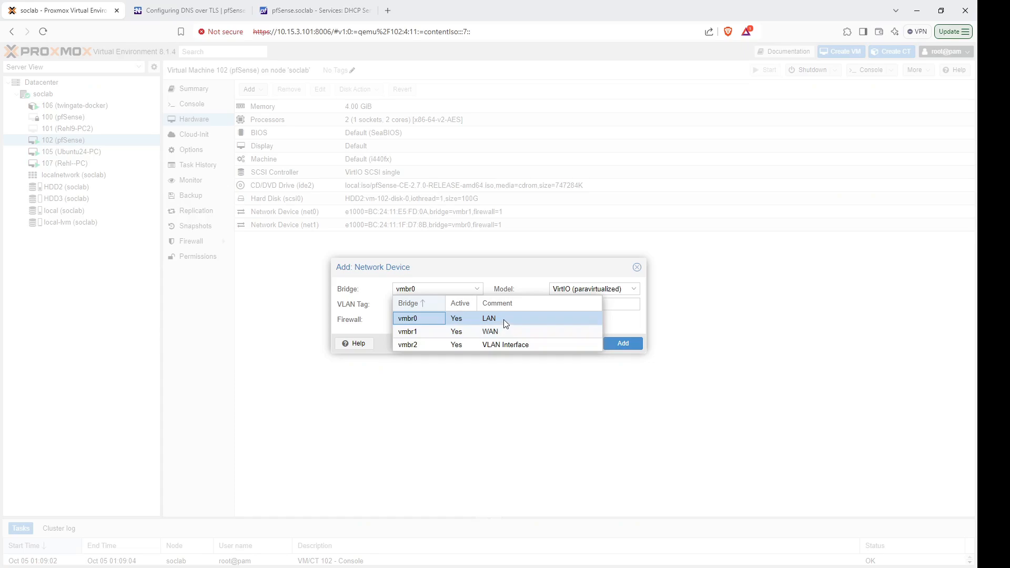
{"action": "left_click", "coordinate": [441, 343]}
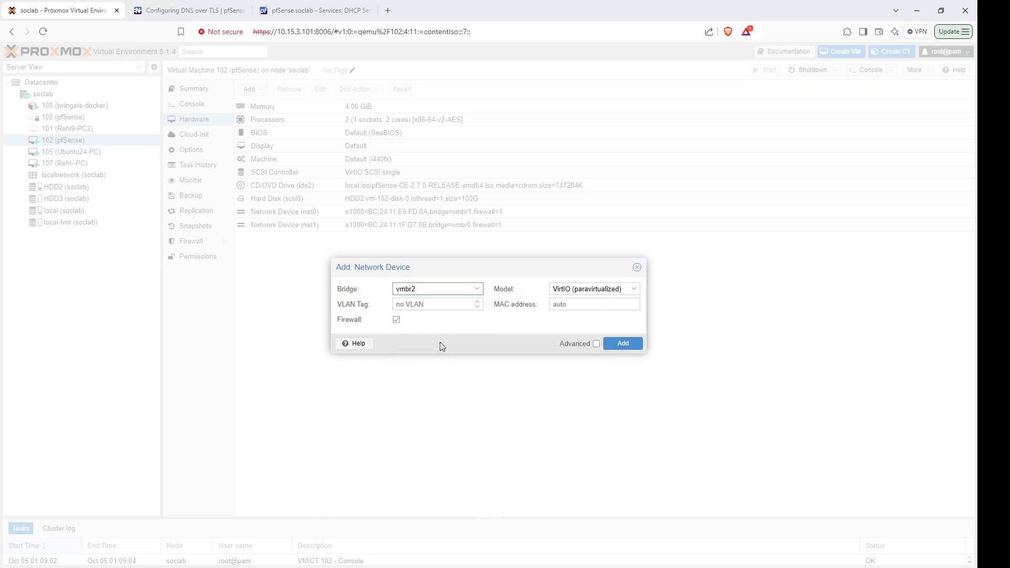
{"action": "left_click", "coordinate": [622, 343]}
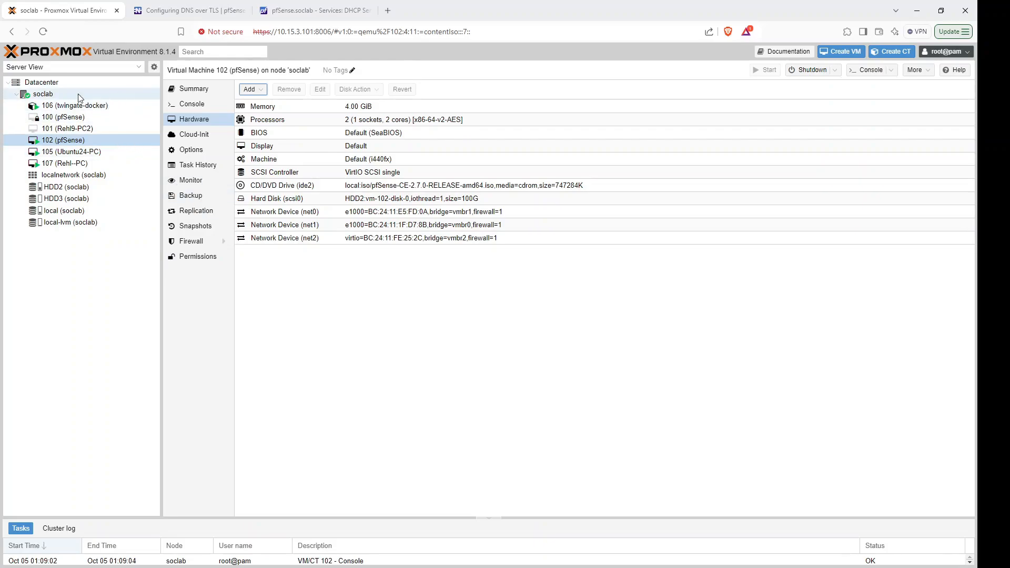
On soclab's Network page, create OVS IntPort vlan100home on bridge vmbr2 with VLAN tag 100.
{"action": "left_click", "coordinate": [64, 95]}
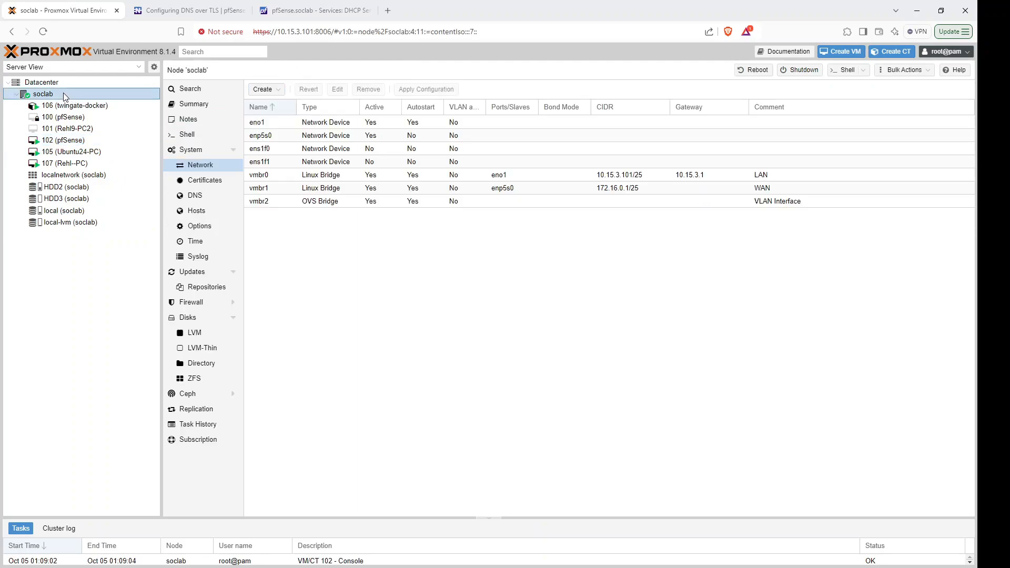
{"action": "left_click", "coordinate": [279, 91]}
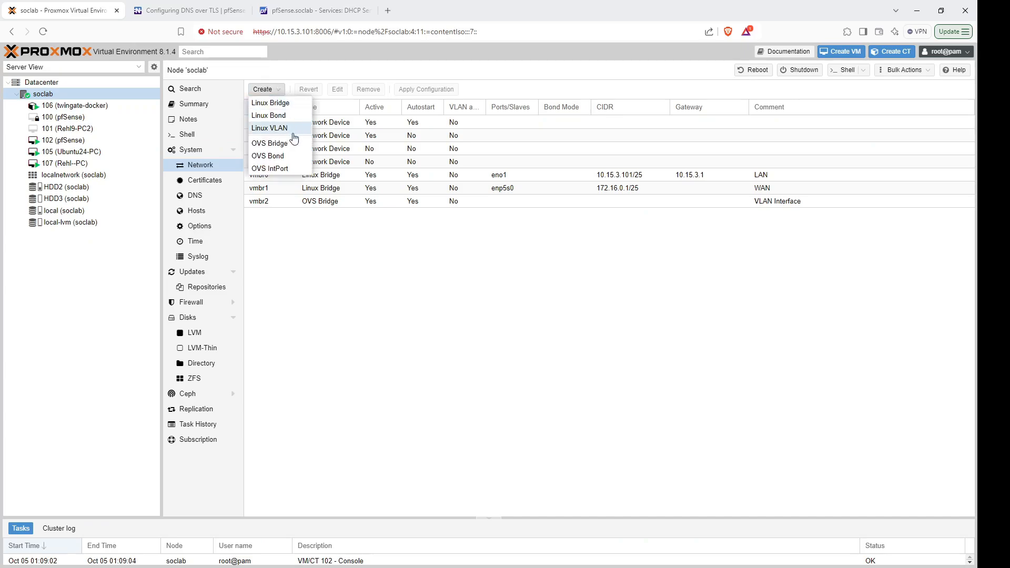
{"action": "left_click", "coordinate": [276, 171]}
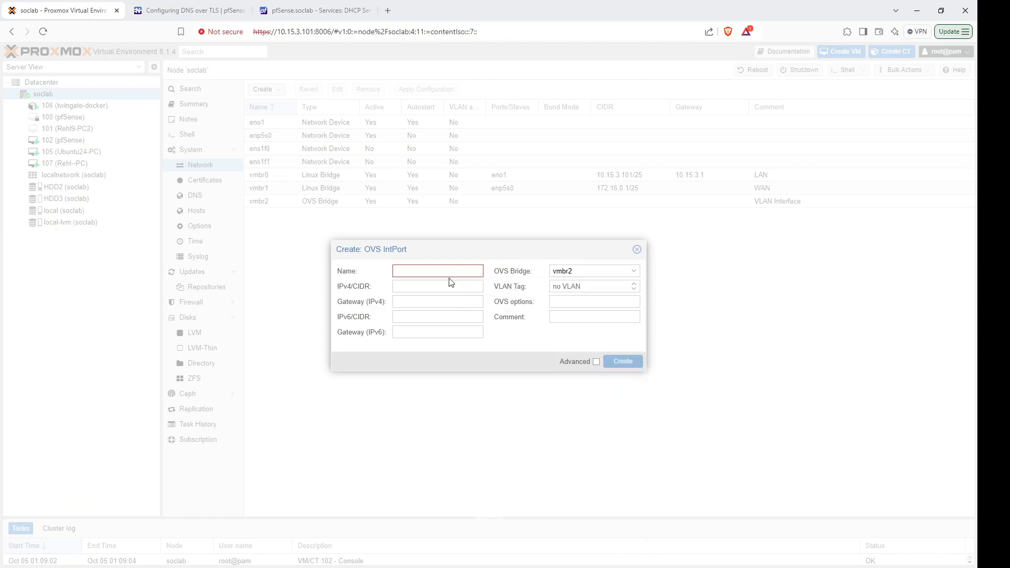
{"action": "type", "text": "vlan100"}
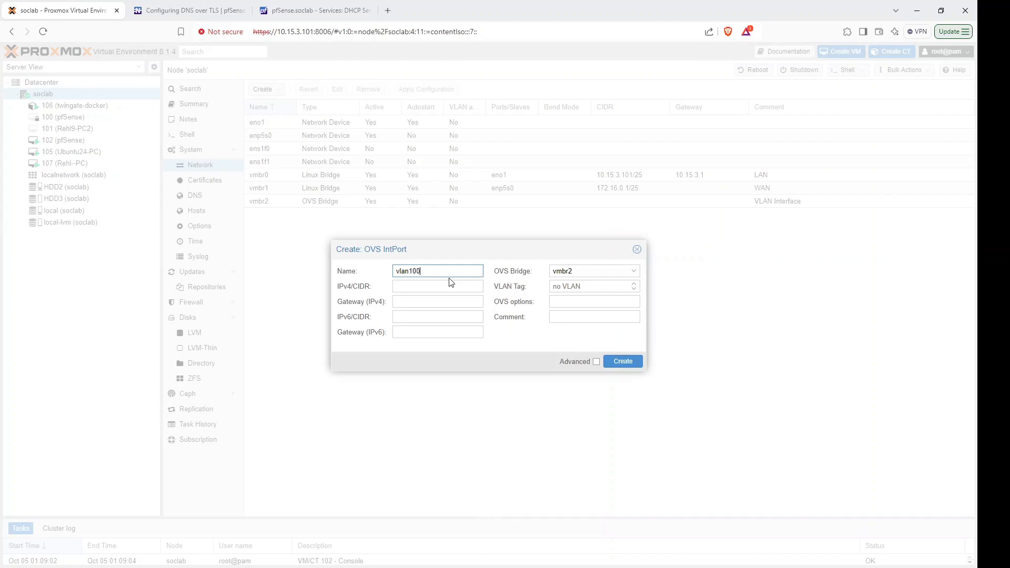
{"action": "left_click", "coordinate": [565, 292]}
{"action": "type", "text": "100"}
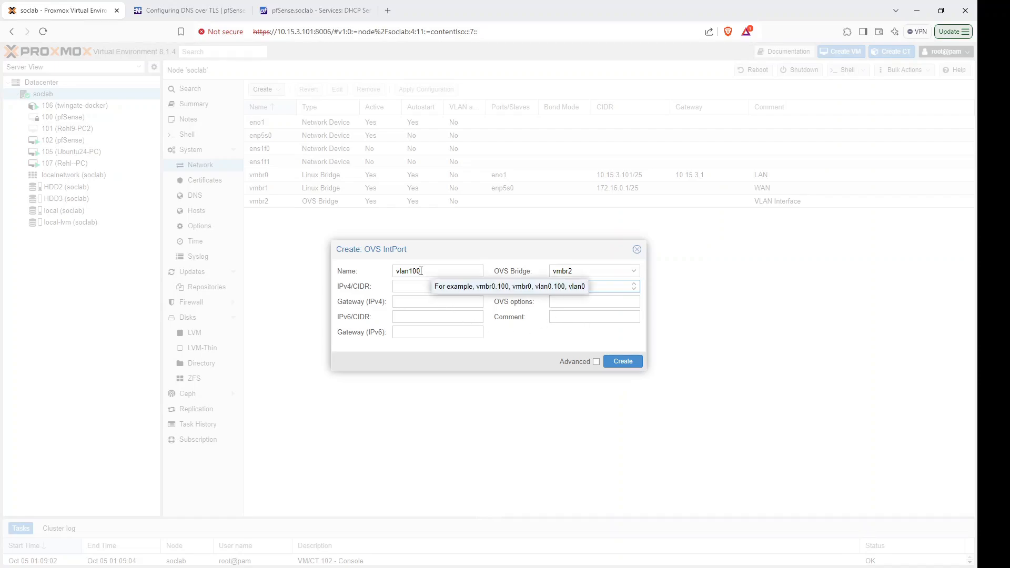
{"action": "left_click_drag", "start_coordinate": [421, 271], "coordinate": [410, 271]}
{"action": "left_click_drag", "start_coordinate": [572, 285], "coordinate": [549, 289]}
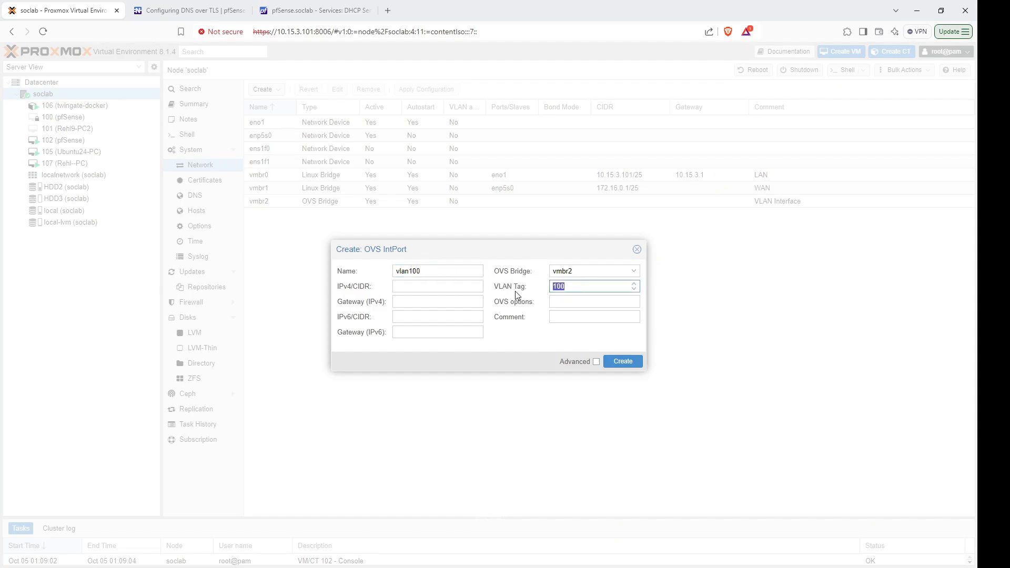
{"action": "left_click", "coordinate": [572, 287]}
{"action": "double_click", "coordinate": [570, 287]}
{"action": "left_click", "coordinate": [432, 272]}
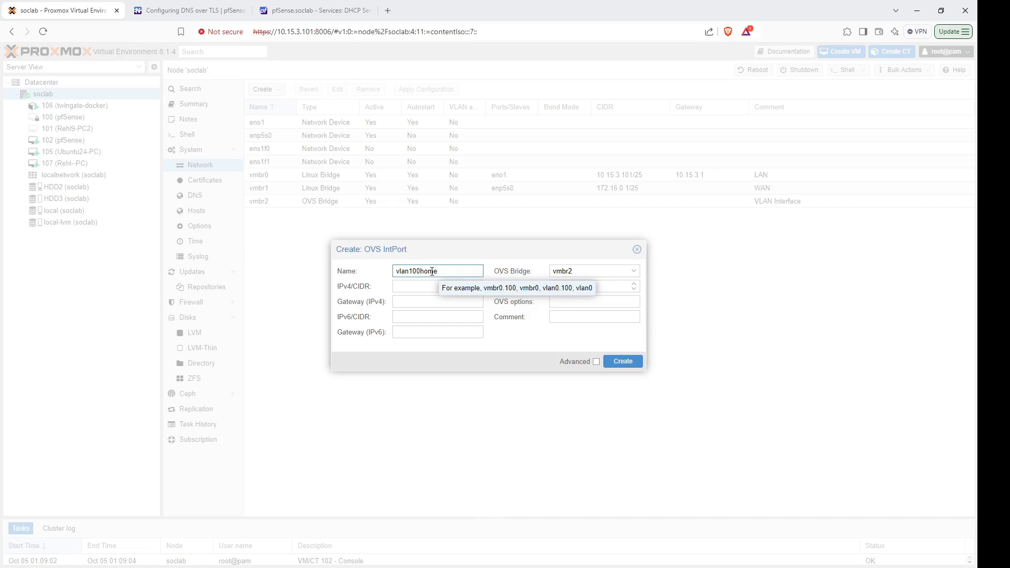
{"action": "left_click", "coordinate": [622, 362]}
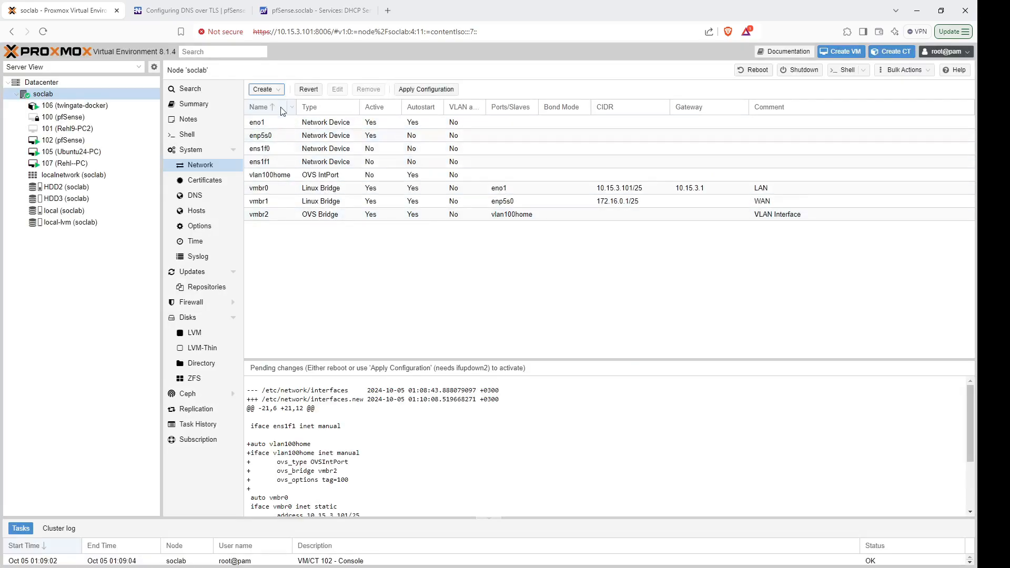
Create OVS IntPort vlan200dmz on vmbr2 with its VLAN tag, then apply the network configuration.
{"action": "left_click", "coordinate": [263, 89]}
{"action": "left_click", "coordinate": [284, 166]}
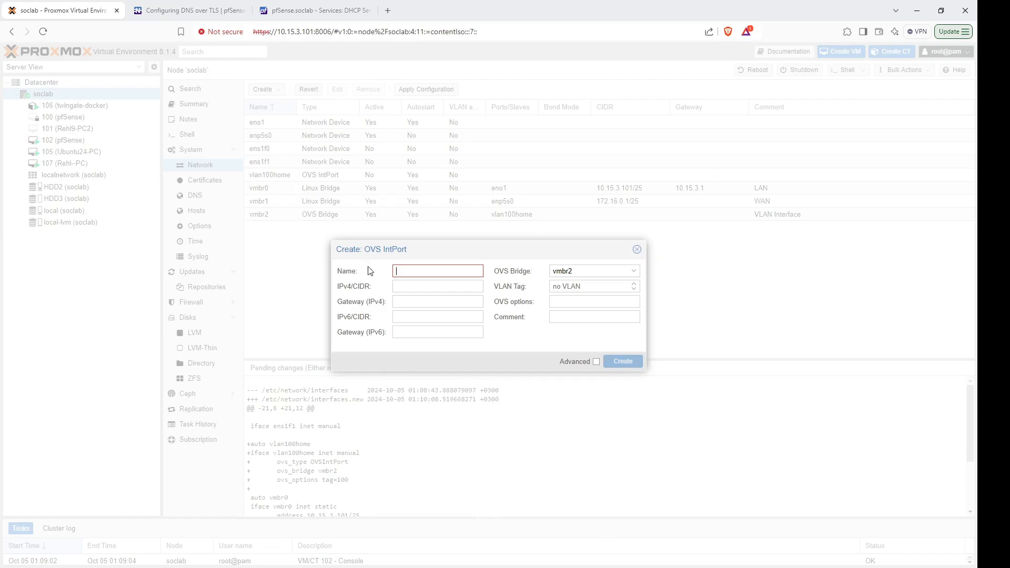
{"action": "type", "text": "v"}
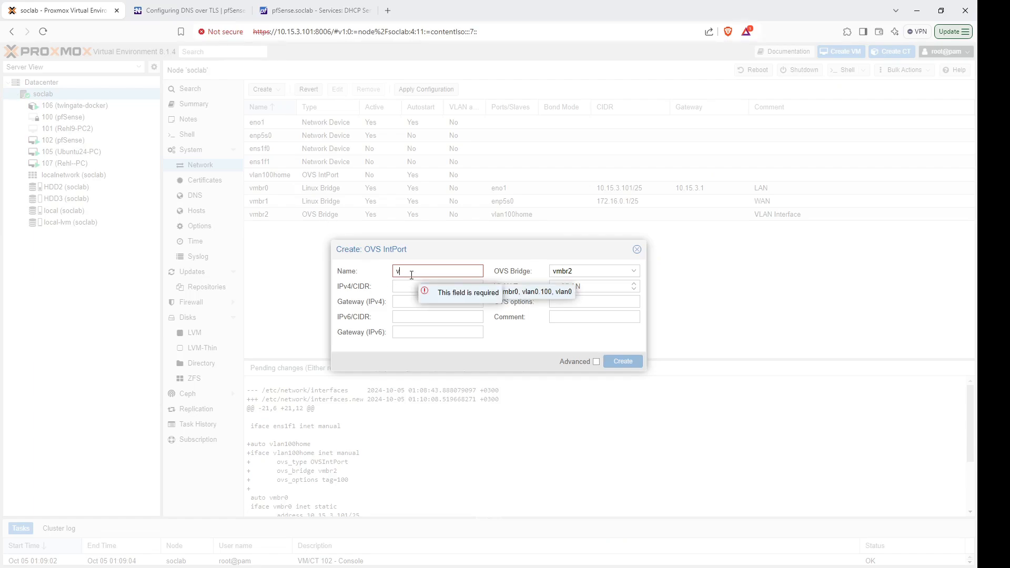
{"action": "type", "text": "lan2"}
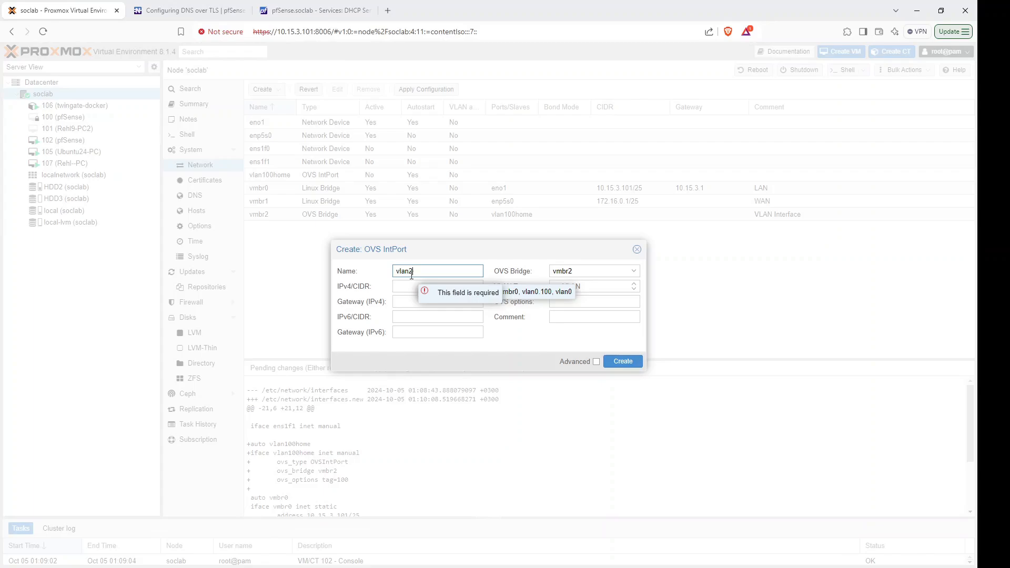
{"action": "type", "text": "00"}
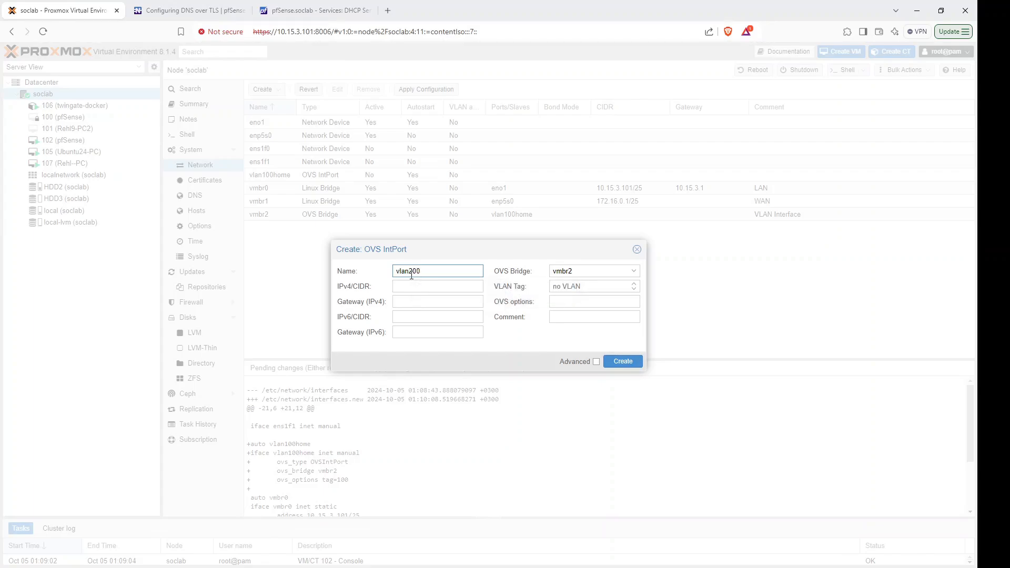
{"action": "type", "text": "dmz"}
{"action": "left_click", "coordinate": [573, 287]}
{"action": "type", "text": "200"}
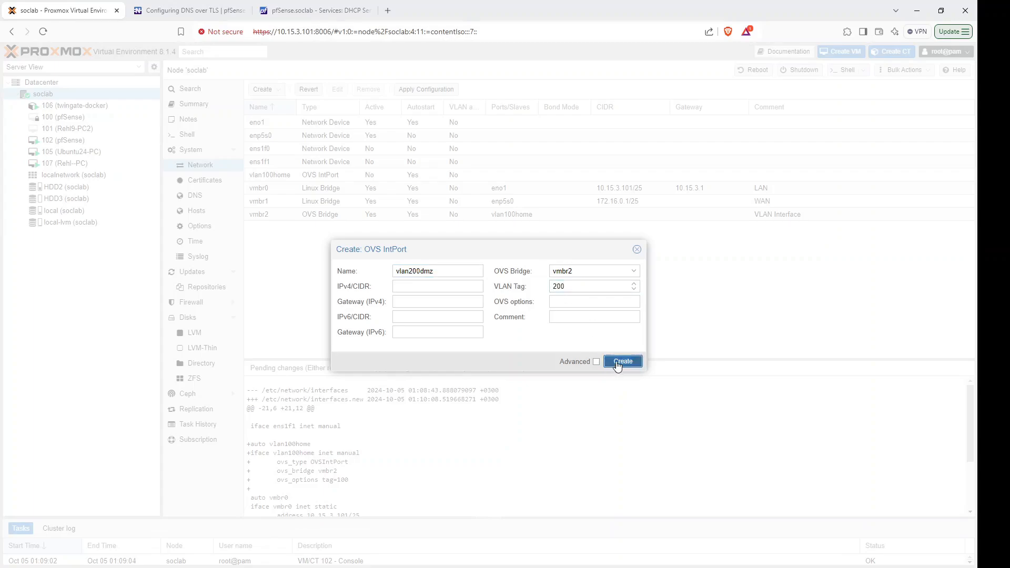
{"action": "left_click", "coordinate": [623, 362]}
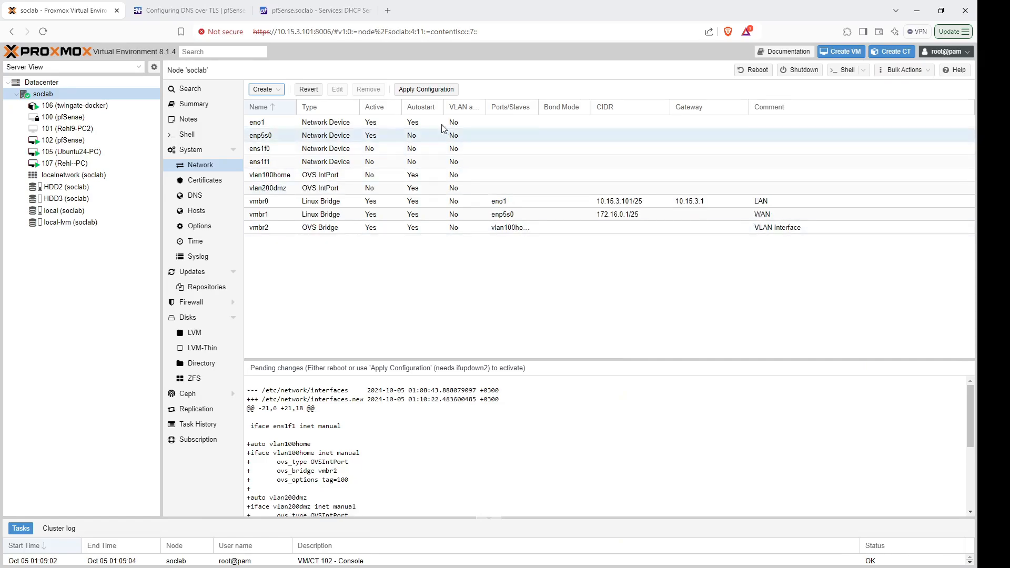
{"action": "left_click", "coordinate": [426, 89]}
{"action": "left_click", "coordinate": [472, 329]}
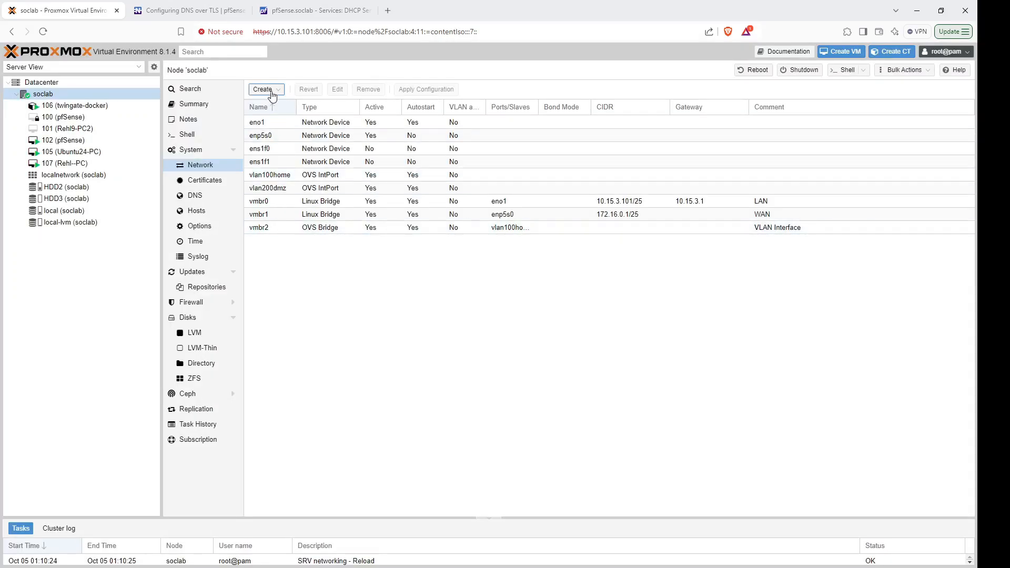
In pfSense, go to Interfaces > Assignments > VLANs and start a new VLAN.
{"action": "left_click", "coordinate": [303, 10]}
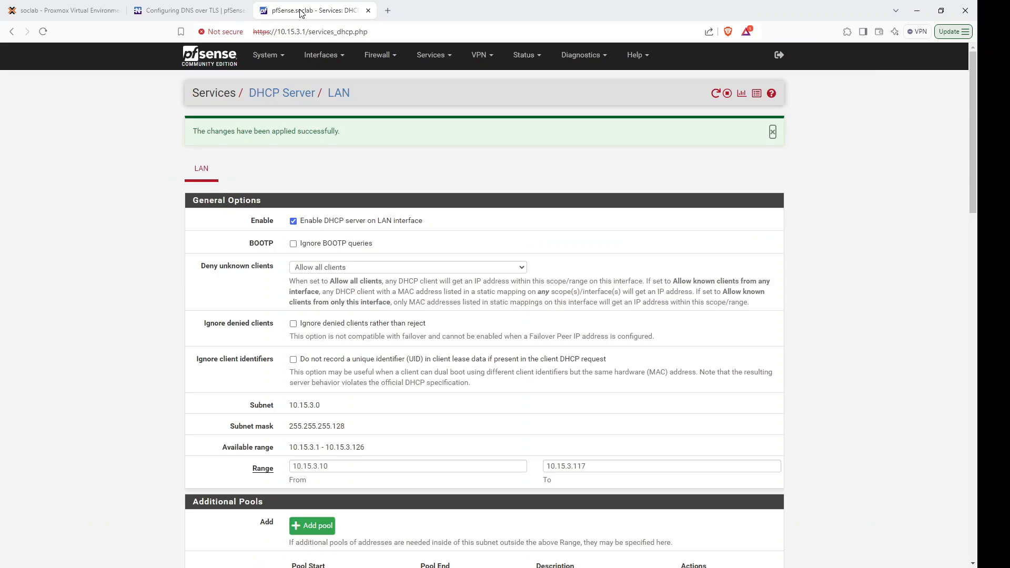
{"action": "left_click", "coordinate": [346, 62]}
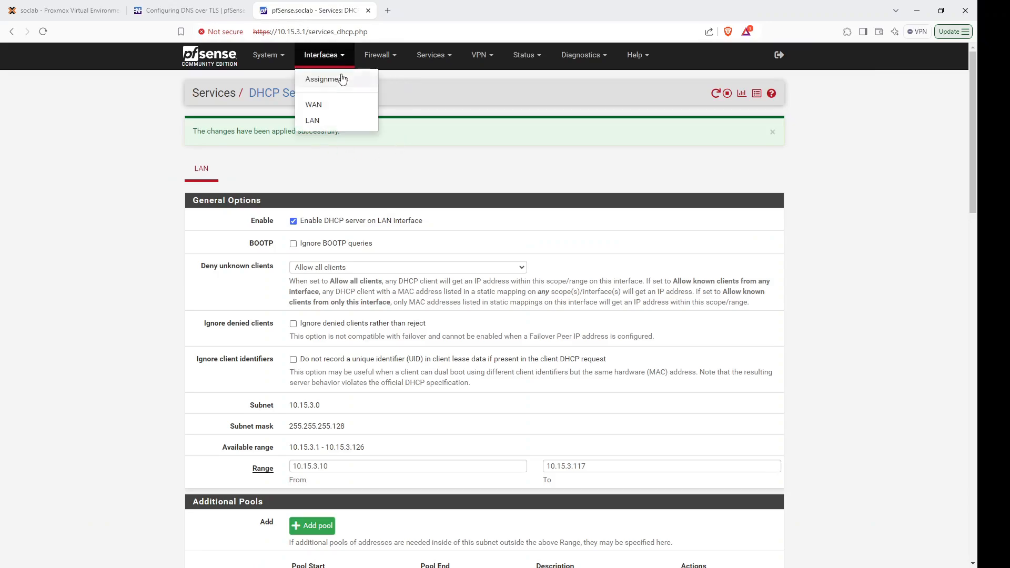
{"action": "left_click", "coordinate": [341, 74]}
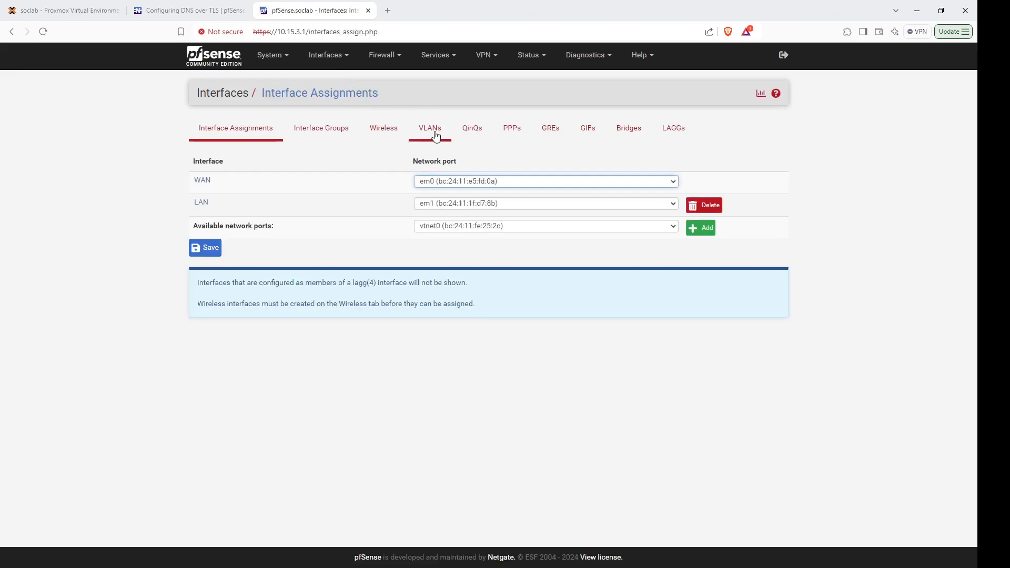
{"action": "left_click", "coordinate": [436, 137]}
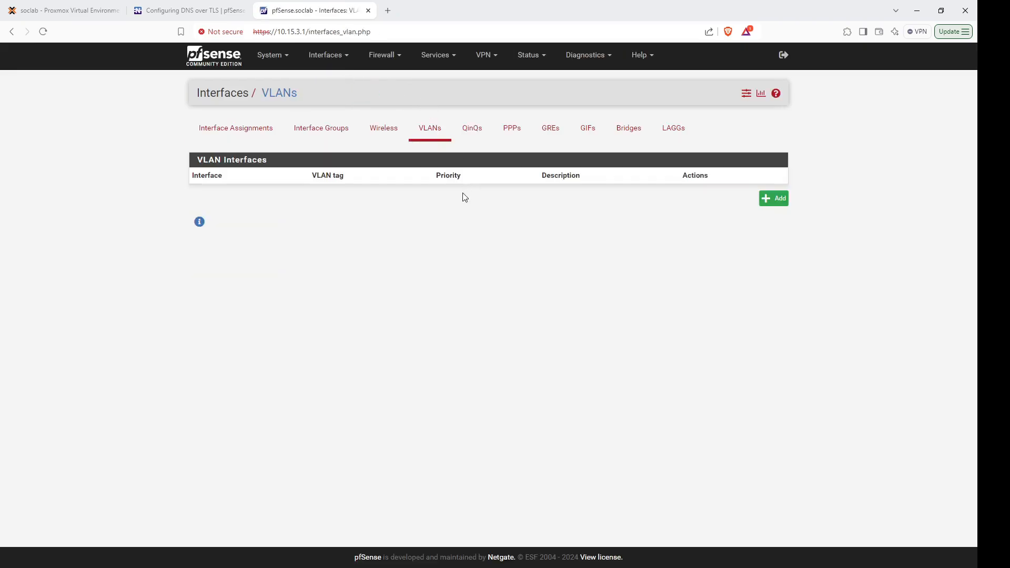
{"action": "left_click", "coordinate": [772, 207]}
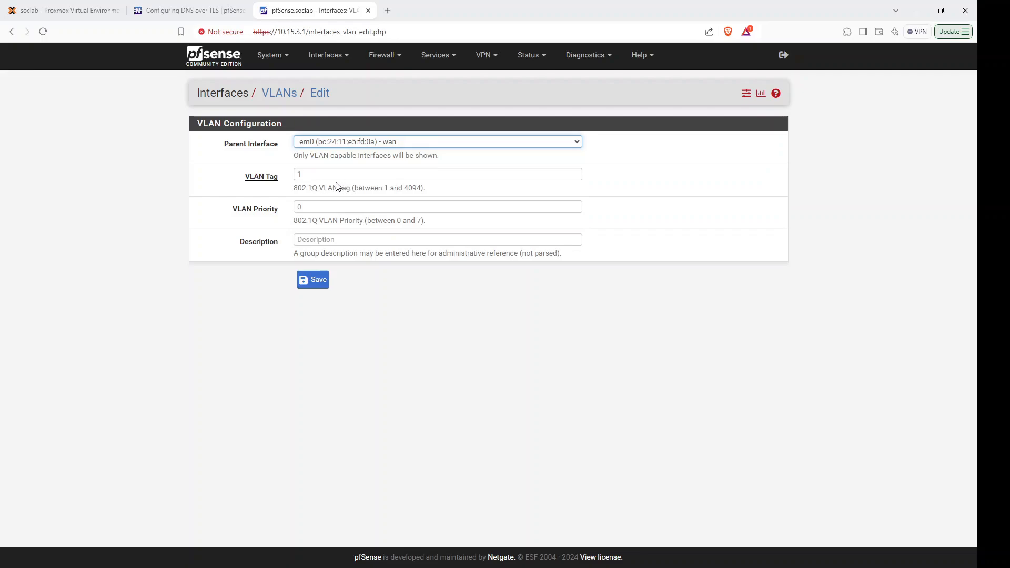
Define VLAN tag 100 on parent vtnet0 with description VLAN100Home and save it.
{"action": "key", "text": "Down"}
{"action": "left_click", "coordinate": [310, 178]}
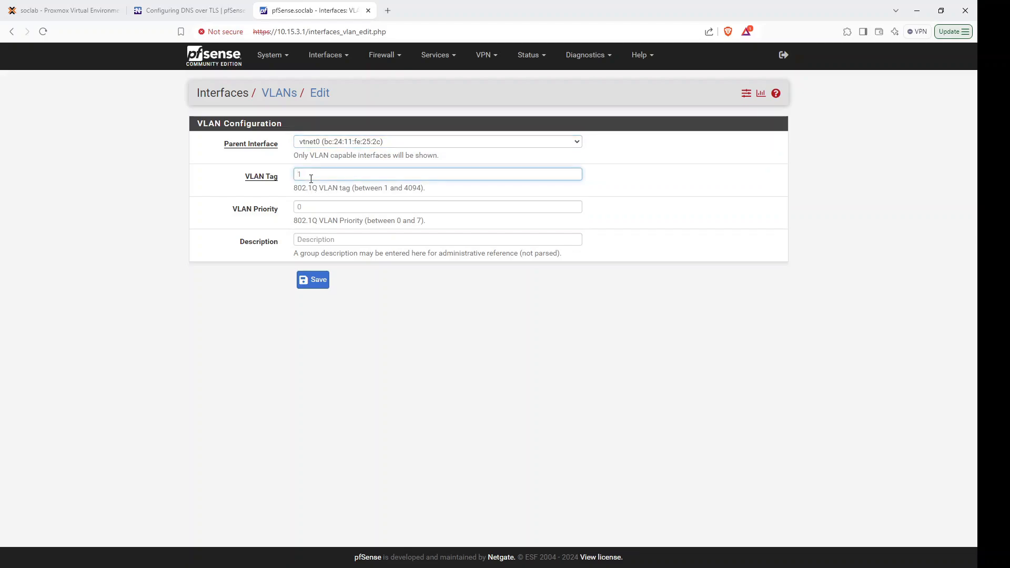
{"action": "type", "text": "100"}
{"action": "left_click", "coordinate": [322, 240]}
{"action": "type", "text": "V100Home"}
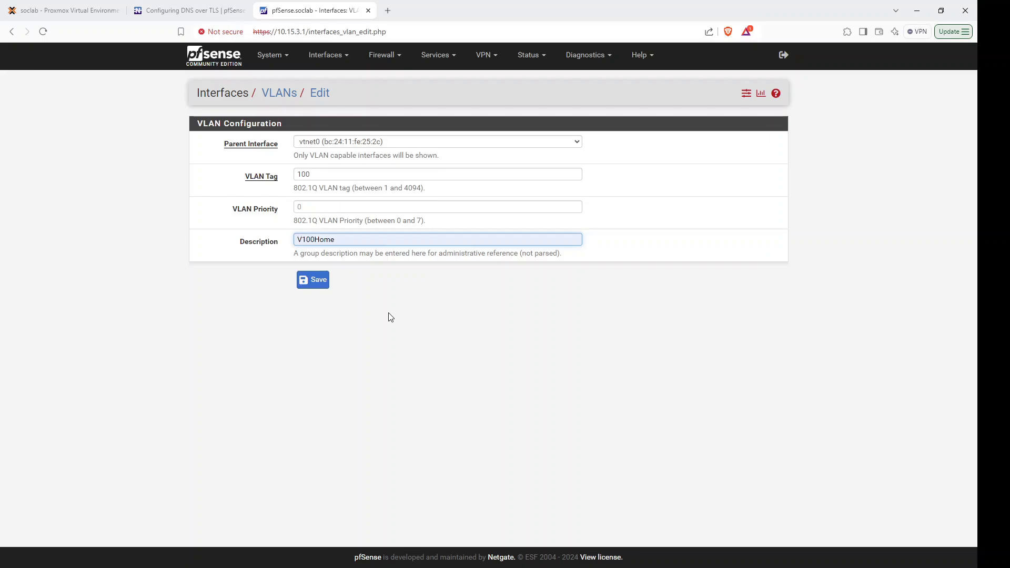
{"action": "type", "text": "LAN"}
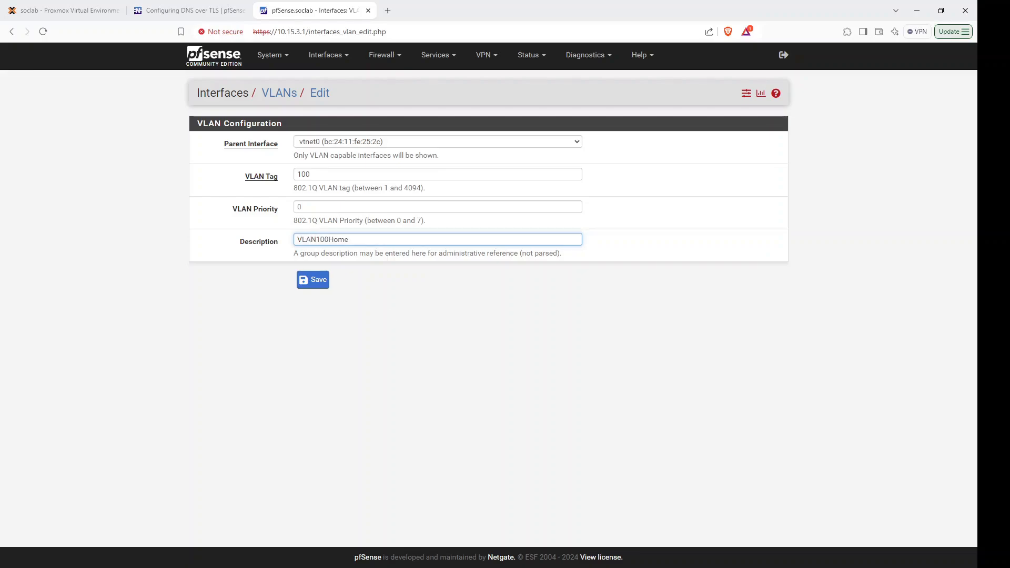
{"action": "left_click", "coordinate": [367, 245]}
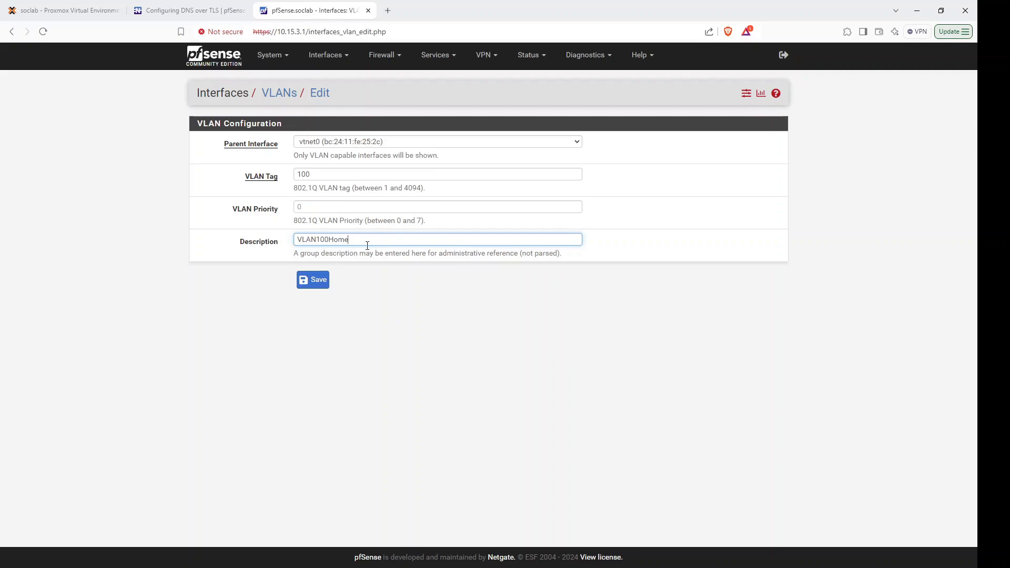
{"action": "left_click", "coordinate": [319, 281]}
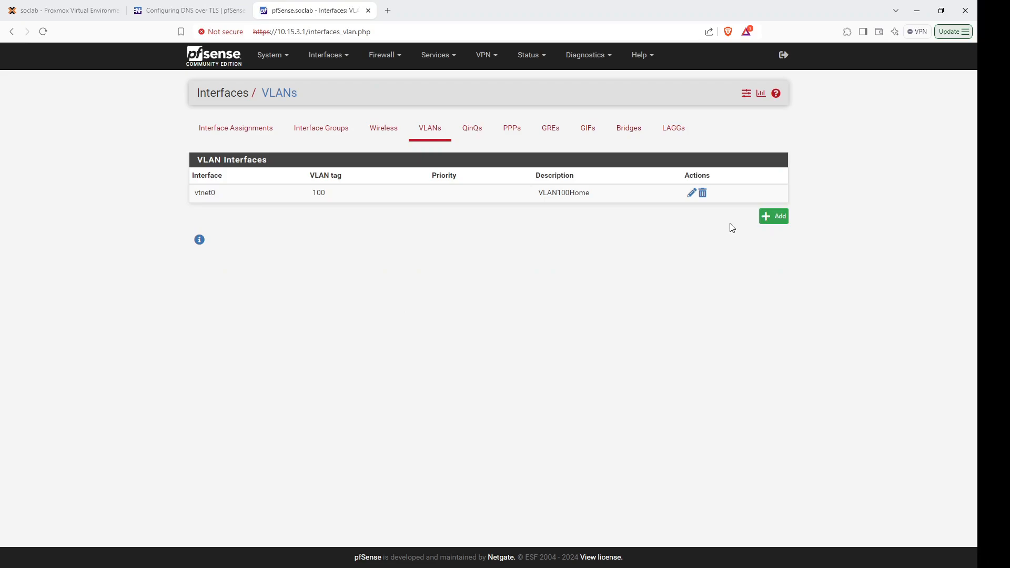
Add VLAN tag 200 on parent vtnet0 described VLAN200DMZ and save it.
{"action": "left_click", "coordinate": [773, 221]}
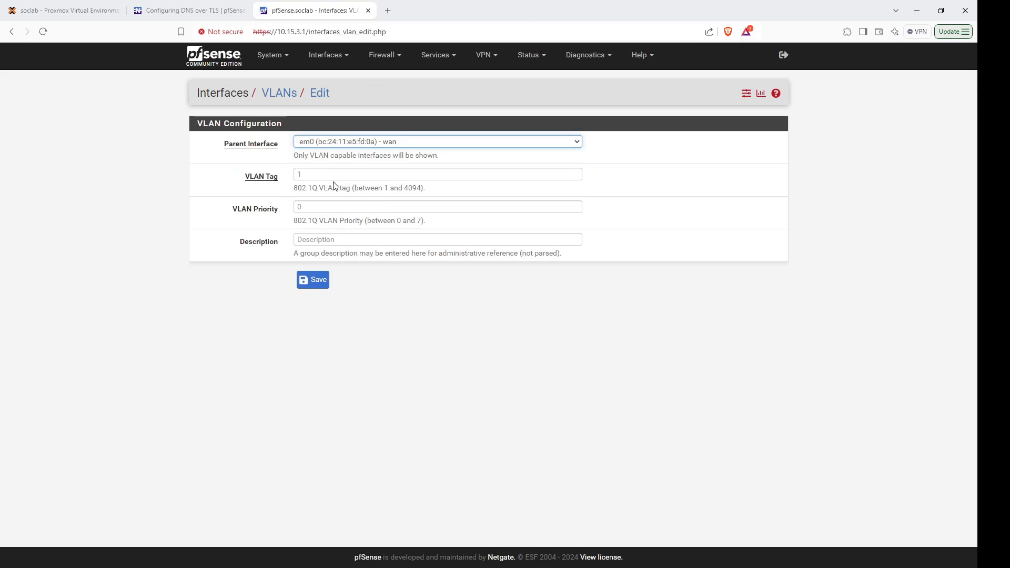
{"action": "key", "text": "Down"}
{"action": "left_click", "coordinate": [325, 176]}
{"action": "type", "text": "200"}
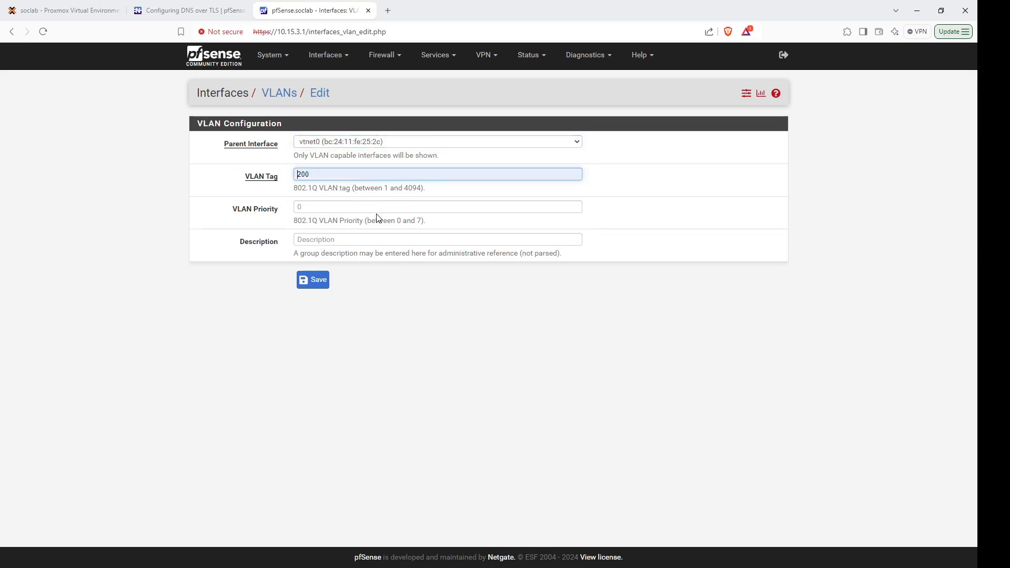
{"action": "left_click", "coordinate": [320, 241]}
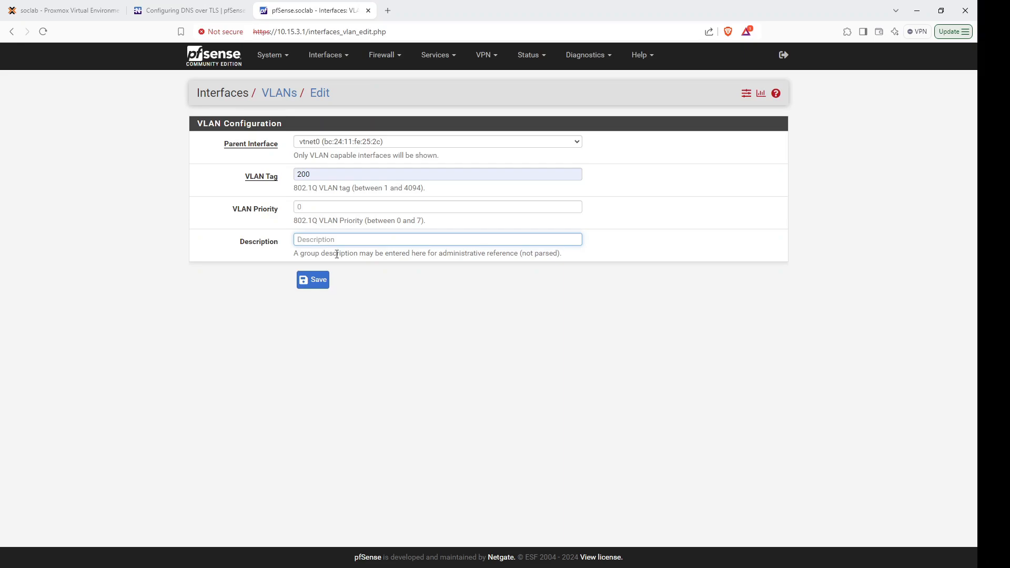
{"action": "type", "text": "V200DMZ"}
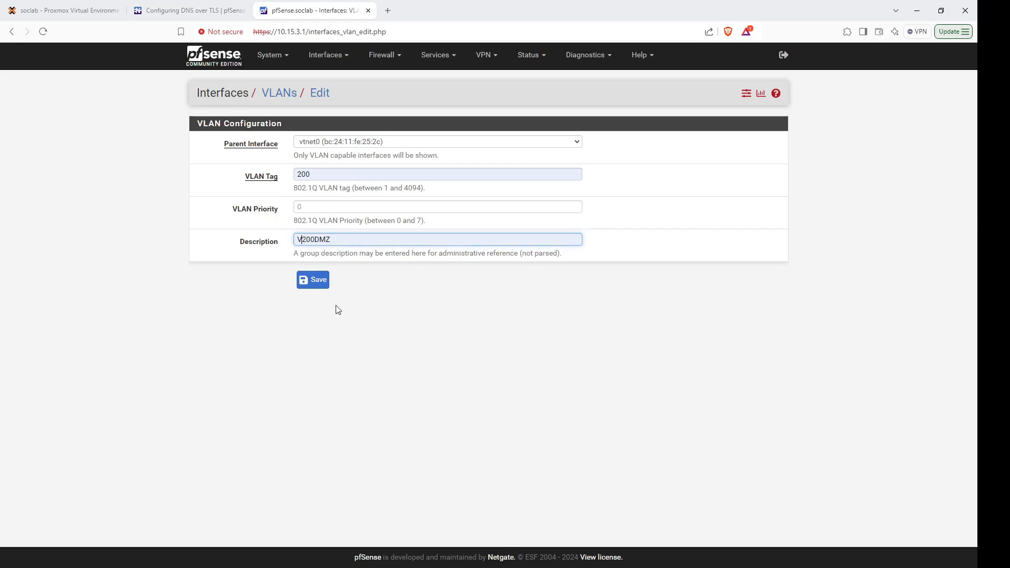
{"action": "type", "text": "LAN"}
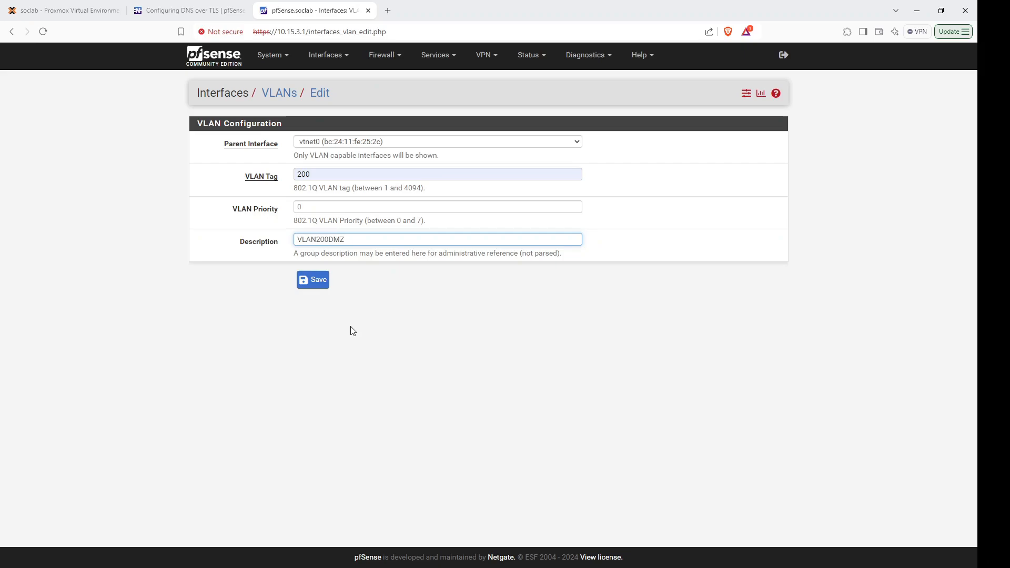
{"action": "left_click", "coordinate": [323, 281]}
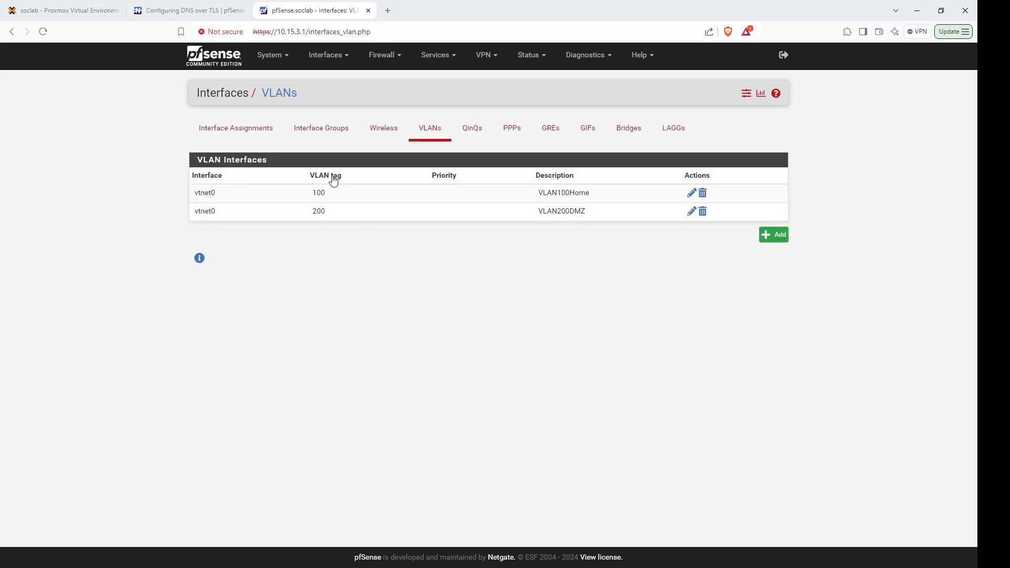
Assign 'VLAN 100 on vtnet0' as new interface OPT1 and open its settings.
{"action": "left_click", "coordinate": [259, 131]}
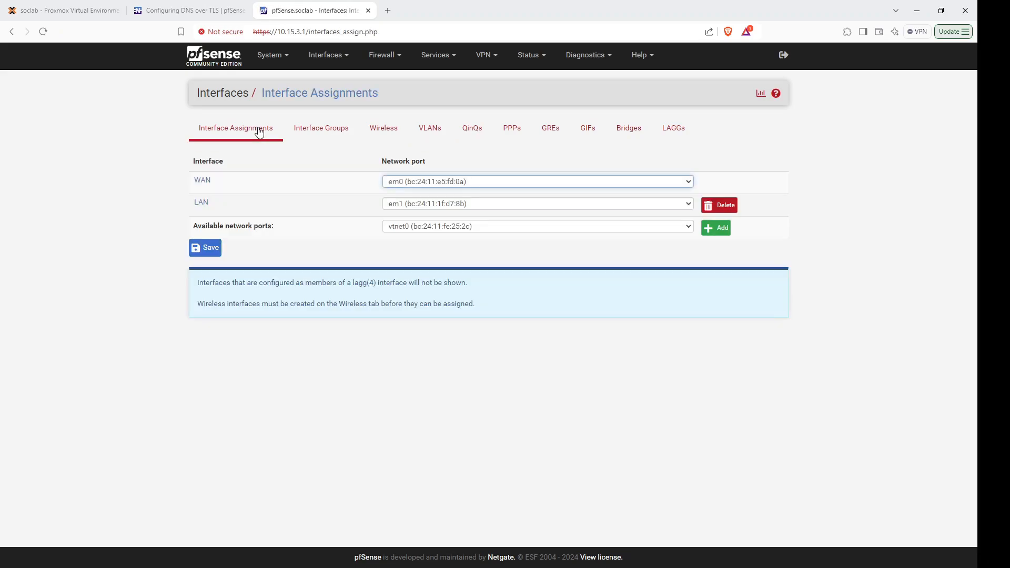
{"action": "left_click", "coordinate": [438, 227]}
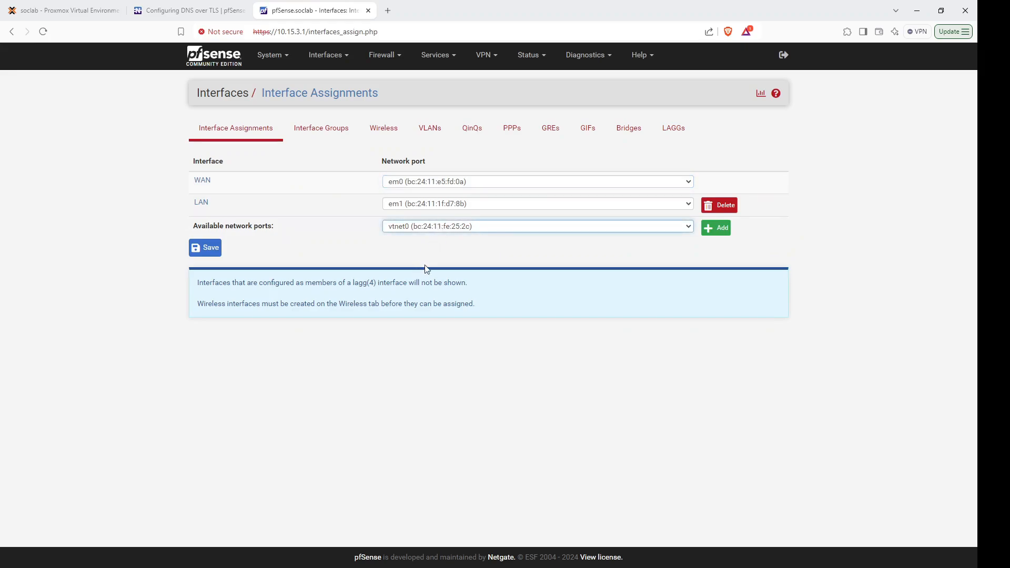
{"action": "key", "text": "Down"}
{"action": "left_click", "coordinate": [716, 227]}
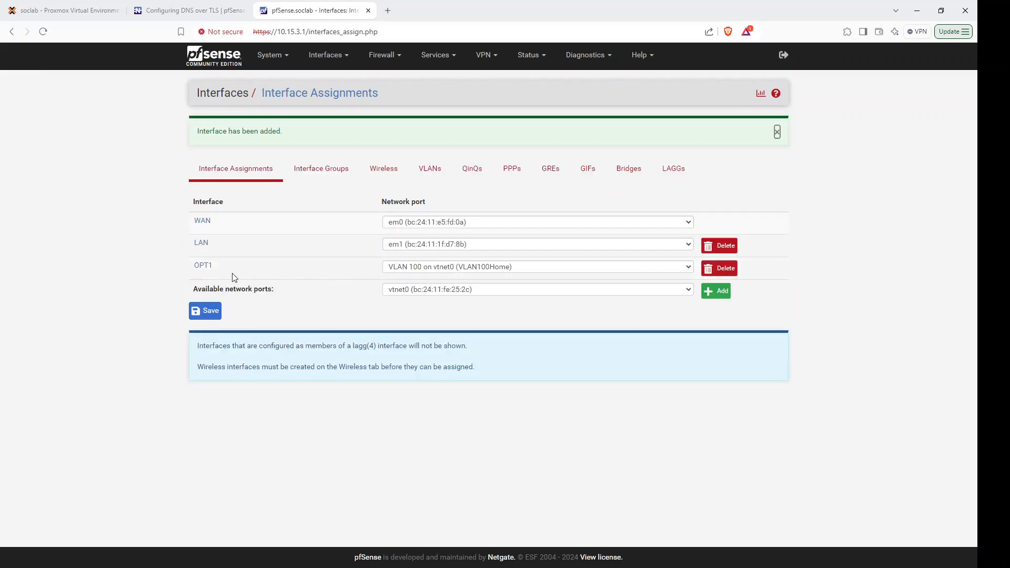
{"action": "left_click", "coordinate": [208, 266]}
Enable OPT1 and change its description to VLAN100Home.
{"action": "left_click", "coordinate": [294, 144]}
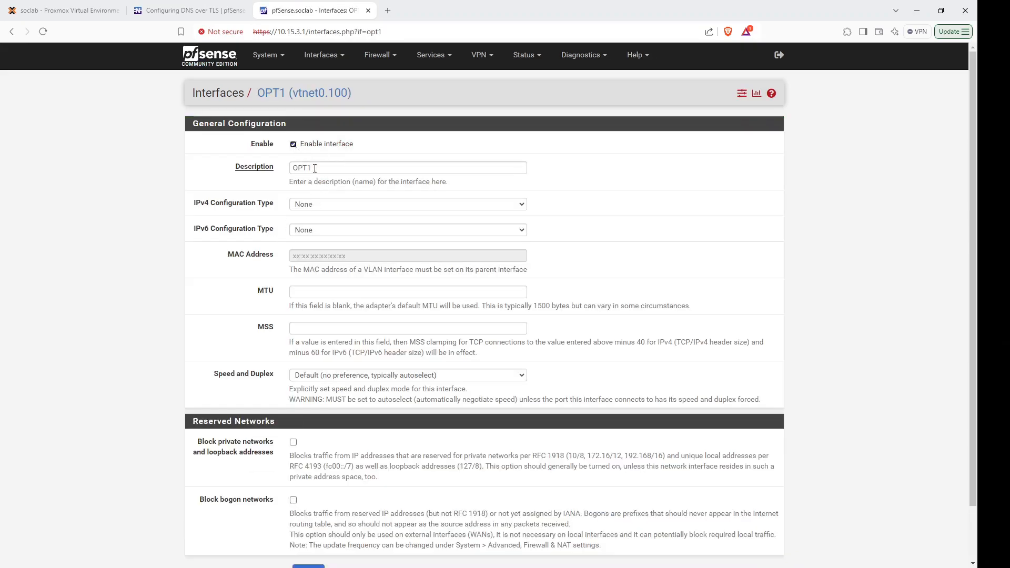
{"action": "left_click", "coordinate": [322, 168]}
{"action": "double_click", "coordinate": [322, 171]}
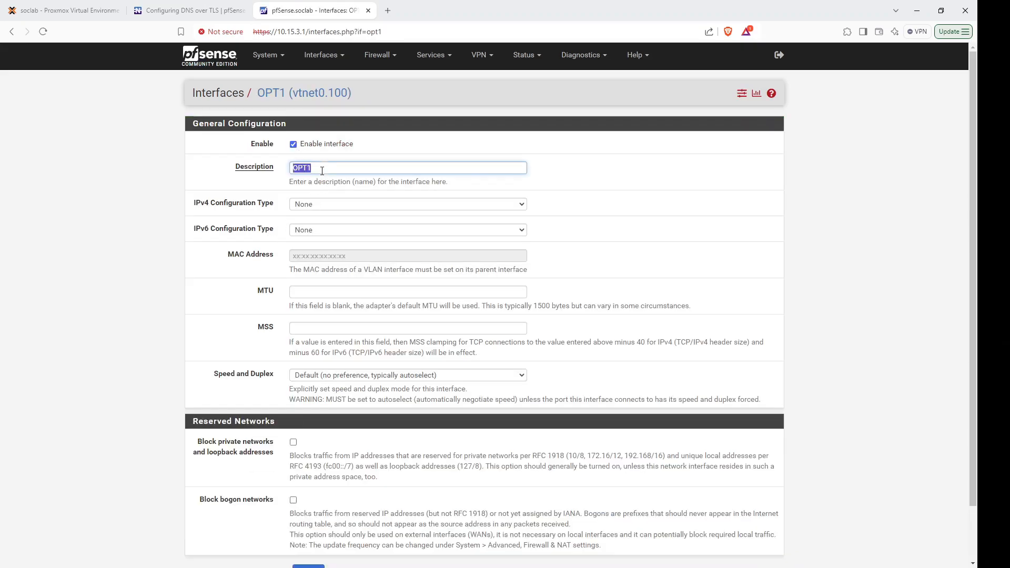
{"action": "key", "text": "BackSpace"}
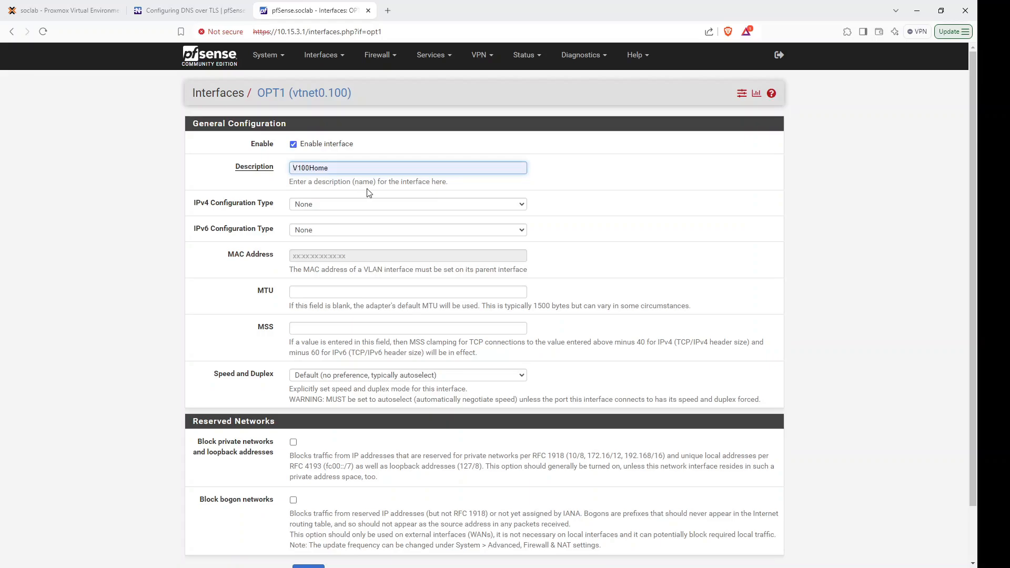
{"action": "left_click", "coordinate": [370, 194]}
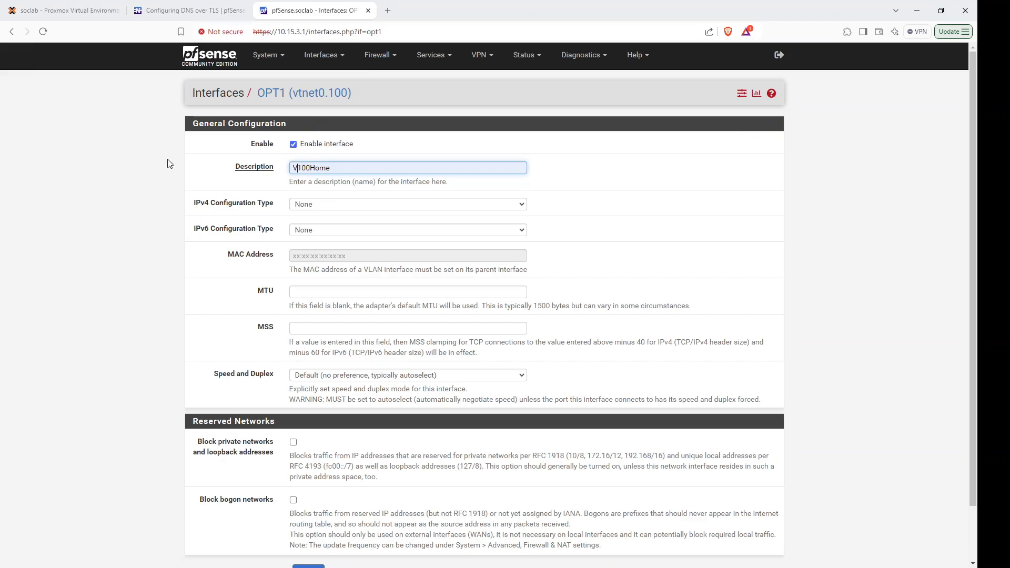
{"action": "type", "text": "LAN"}
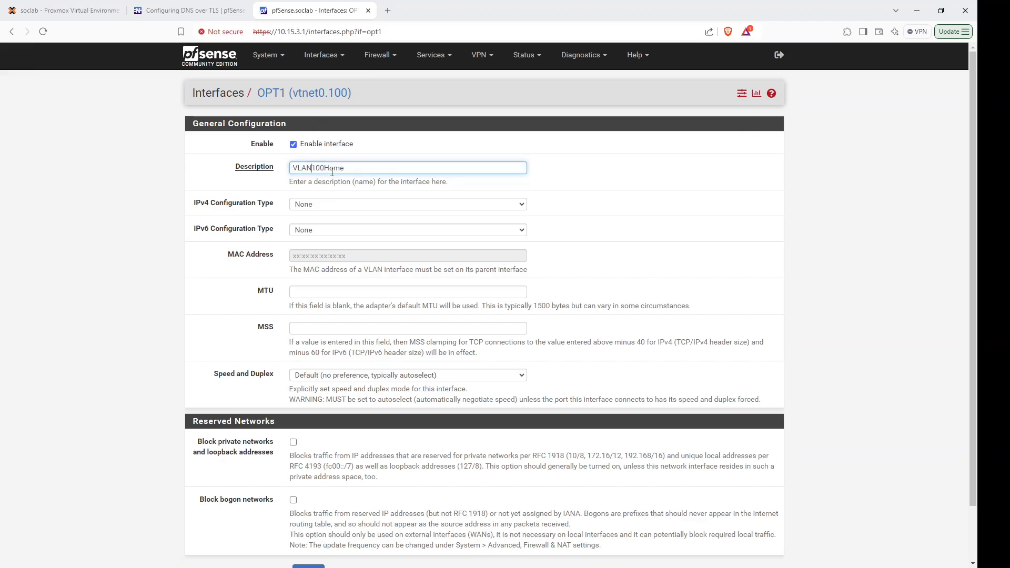
Set static IPv4 10.0.1.1 with /25 prefix, then save and apply the changes.
{"action": "left_click", "coordinate": [313, 208]}
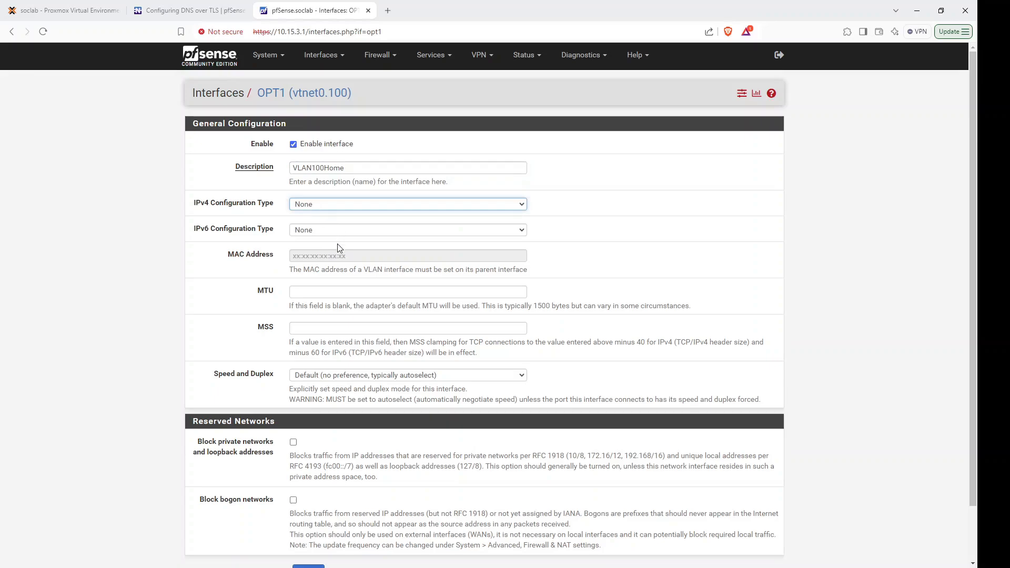
{"action": "key", "text": "Down"}
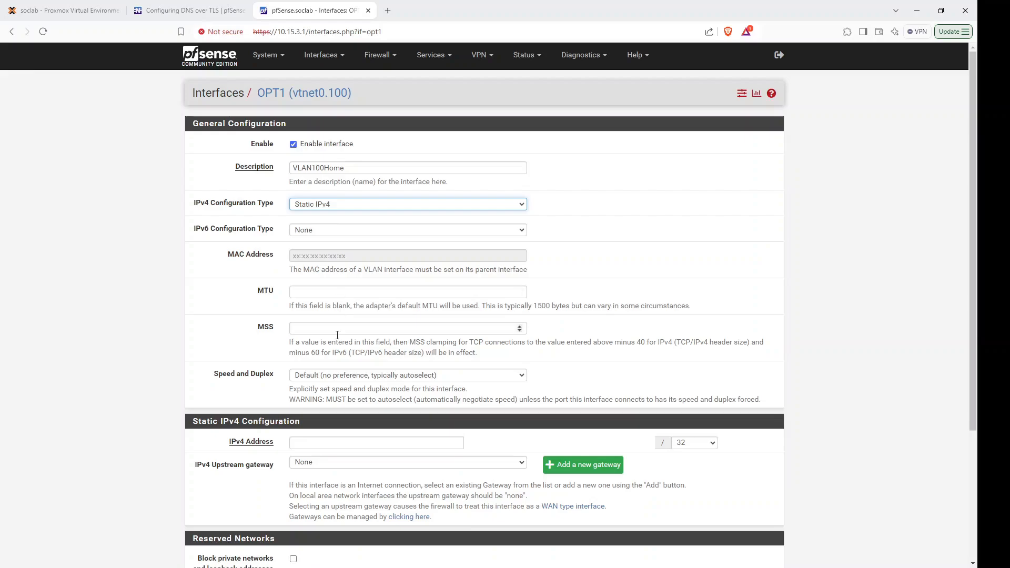
{"action": "left_click", "coordinate": [327, 443]}
{"action": "type", "text": "10.0.1.100"}
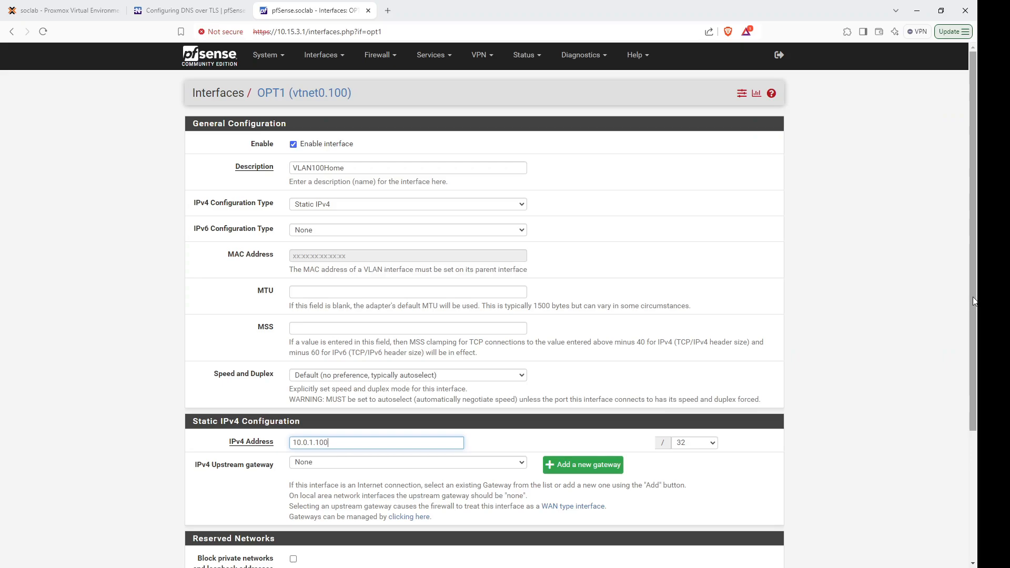
{"action": "scroll", "coordinate": [972, 311], "scroll_direction": "down", "scroll_amount": 3}
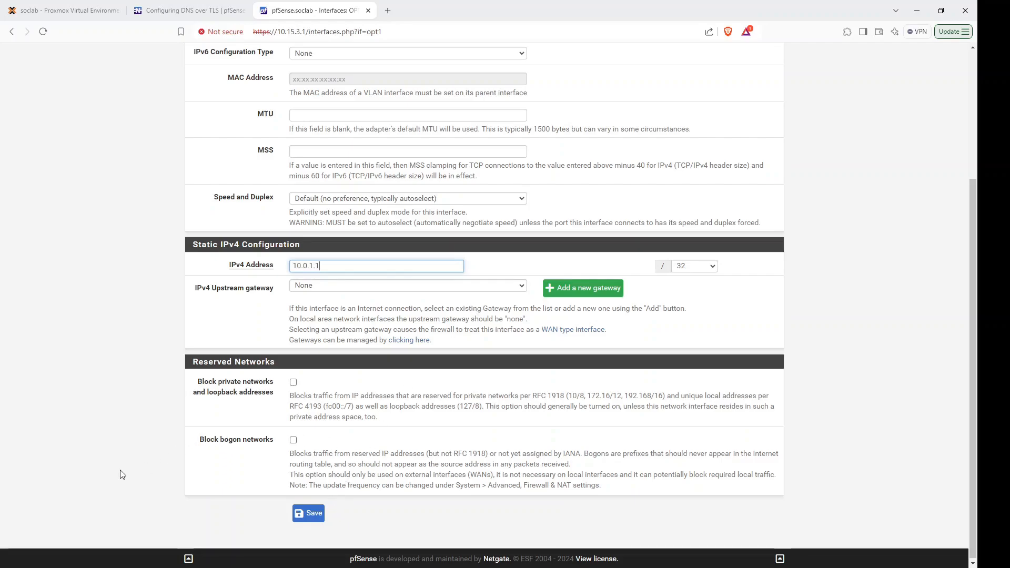
{"action": "left_click", "coordinate": [154, 385]}
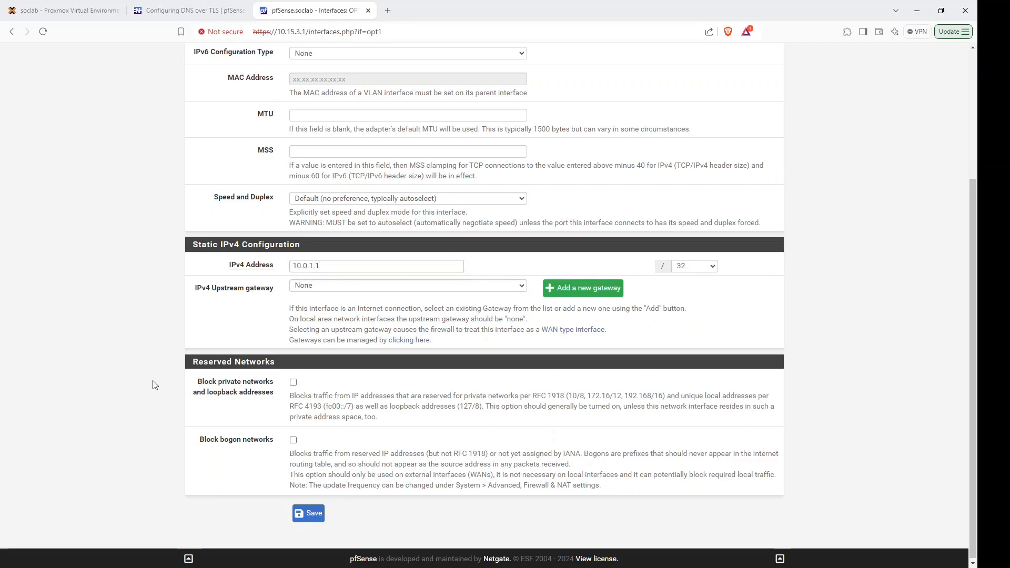
{"action": "left_click", "coordinate": [706, 269]}
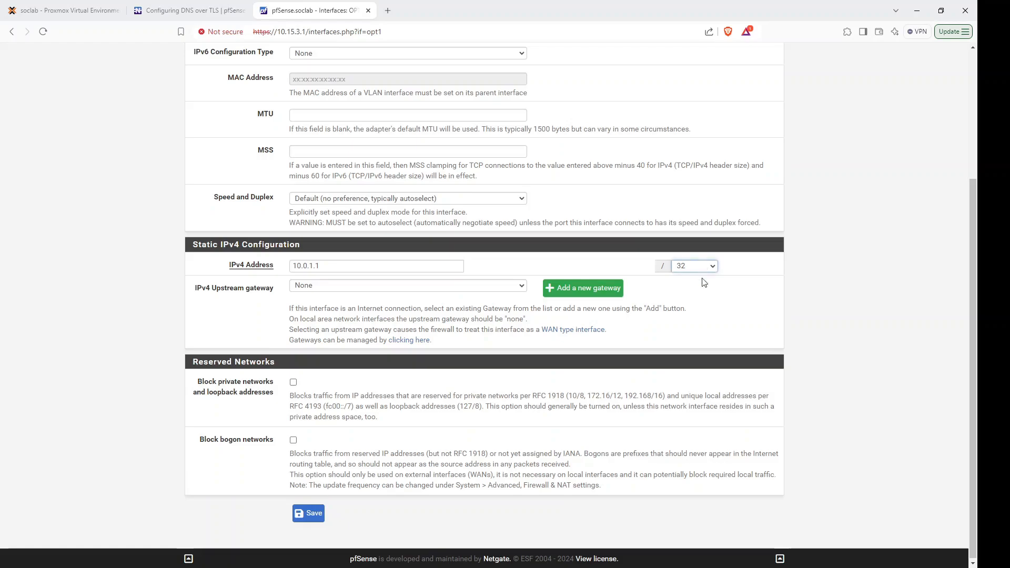
{"action": "left_click", "coordinate": [687, 380]}
{"action": "left_click", "coordinate": [310, 513]}
{"action": "left_click", "coordinate": [731, 141]}
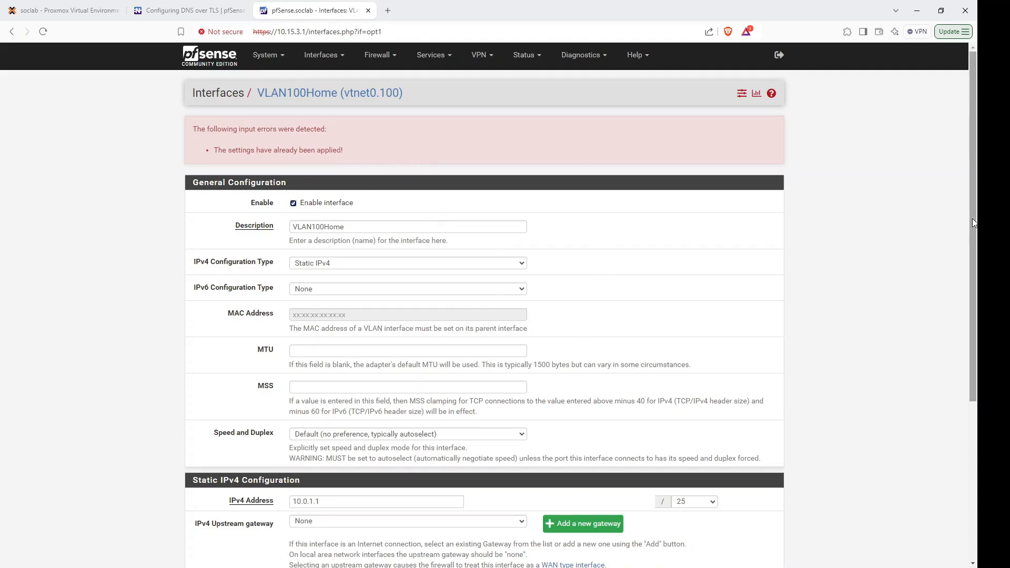
{"action": "left_click_drag", "start_coordinate": [972, 218], "coordinate": [942, 210]}
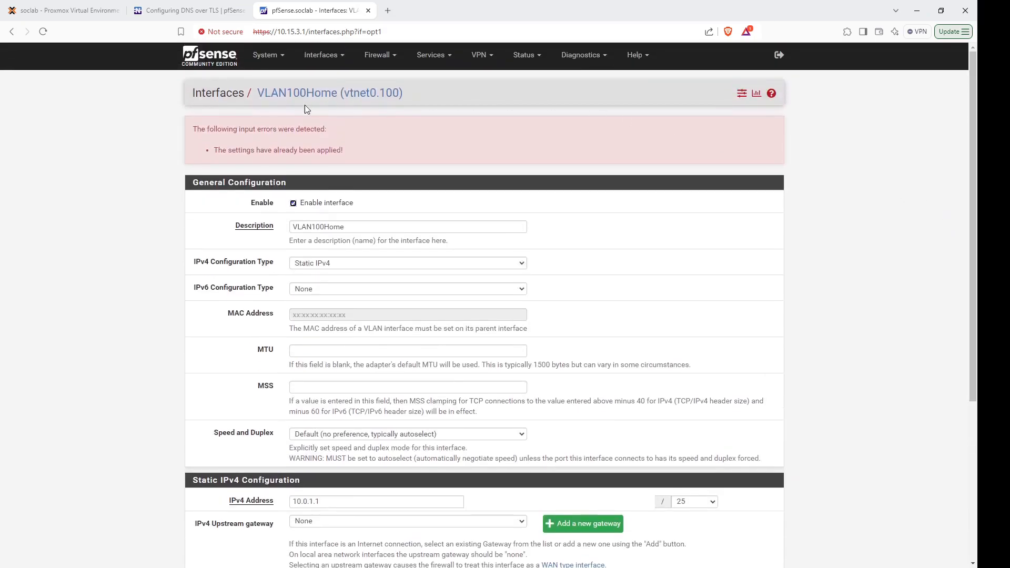
Assign 'VLAN 200 on vtnet0' as new interface OPT2 and open its settings.
{"action": "left_click", "coordinate": [336, 57]}
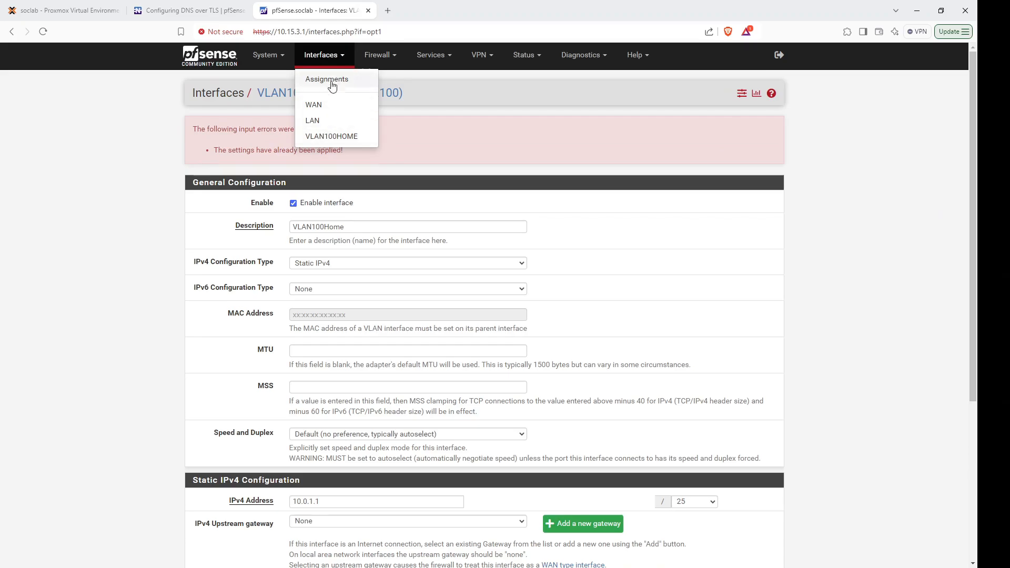
{"action": "left_click", "coordinate": [337, 80]}
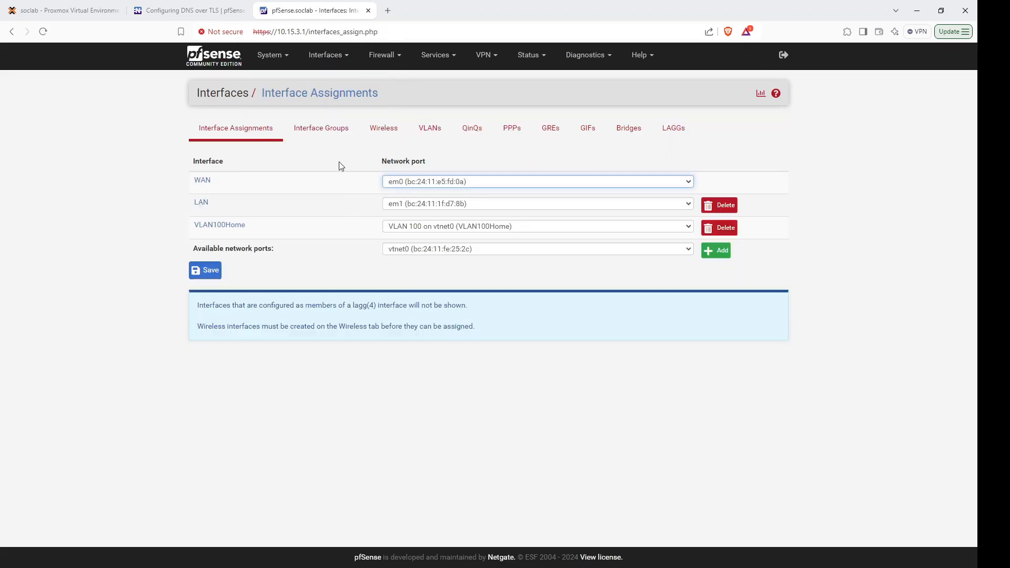
{"action": "left_click", "coordinate": [593, 254]}
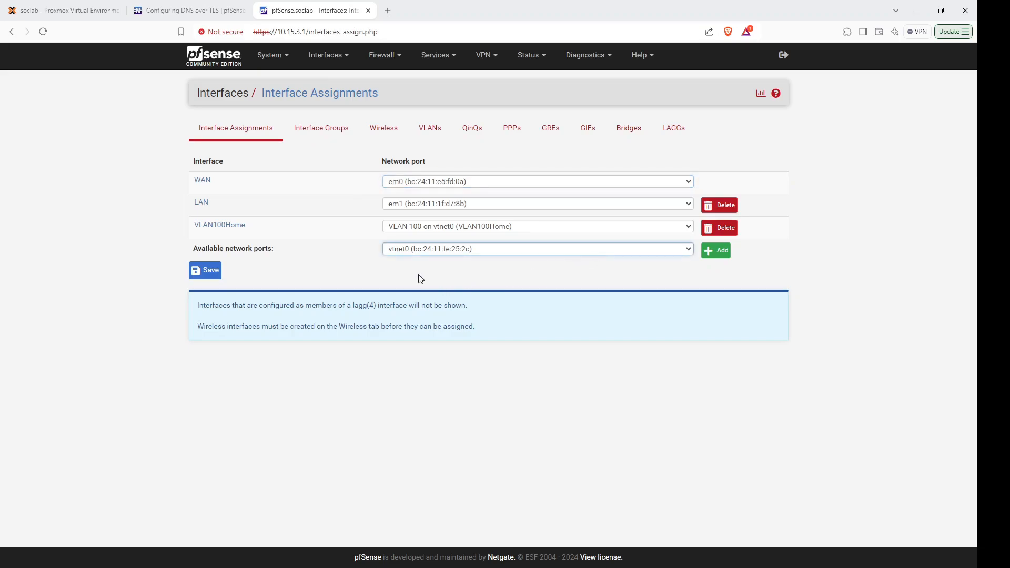
{"action": "key", "text": "Down"}
{"action": "left_click", "coordinate": [715, 251]}
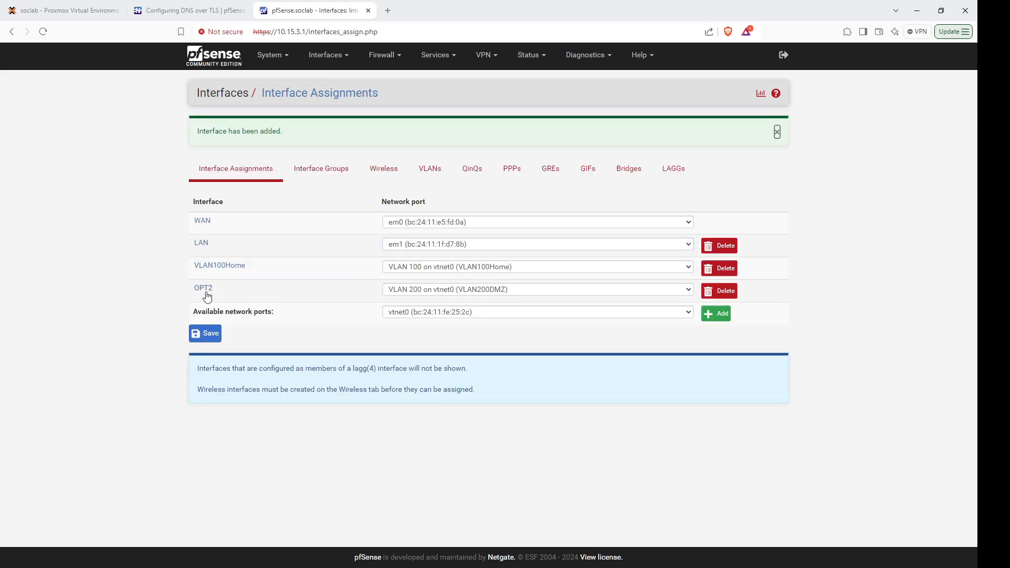
{"action": "left_click", "coordinate": [206, 292]}
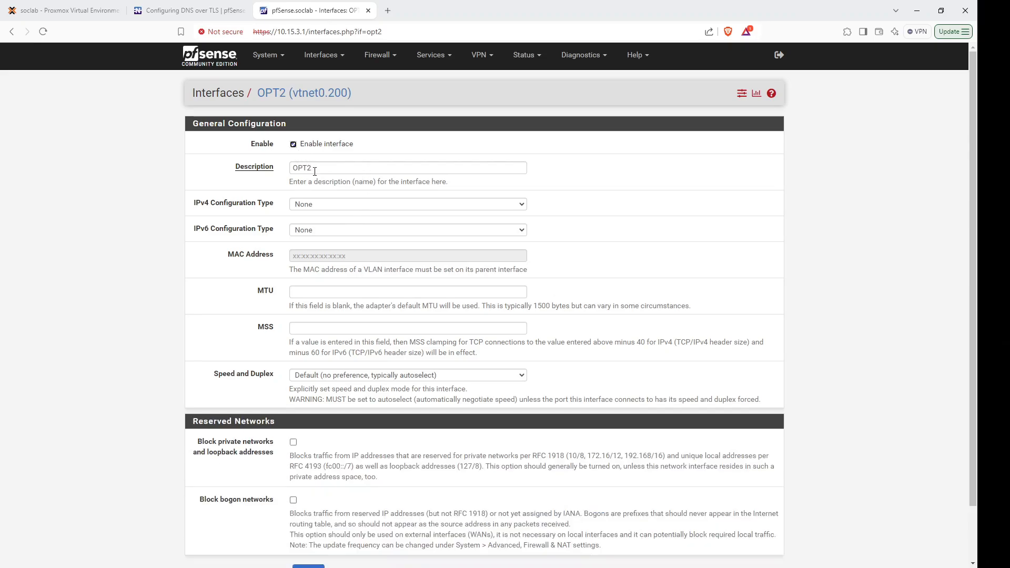
Rename OPT2 to VLAN200DMZ with static IPv4 10.0.2.1/25 and save.
{"action": "double_click", "coordinate": [315, 169]}
{"action": "type", "text": "VLAN"}
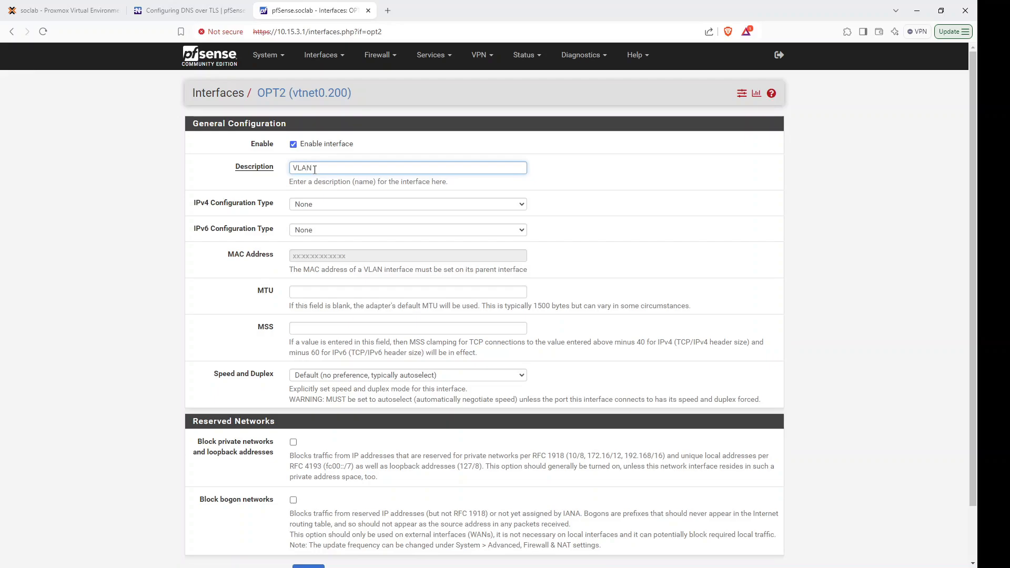
{"action": "type", "text": "200DMZ"}
{"action": "left_click", "coordinate": [321, 210]}
{"action": "left_click", "coordinate": [332, 229]}
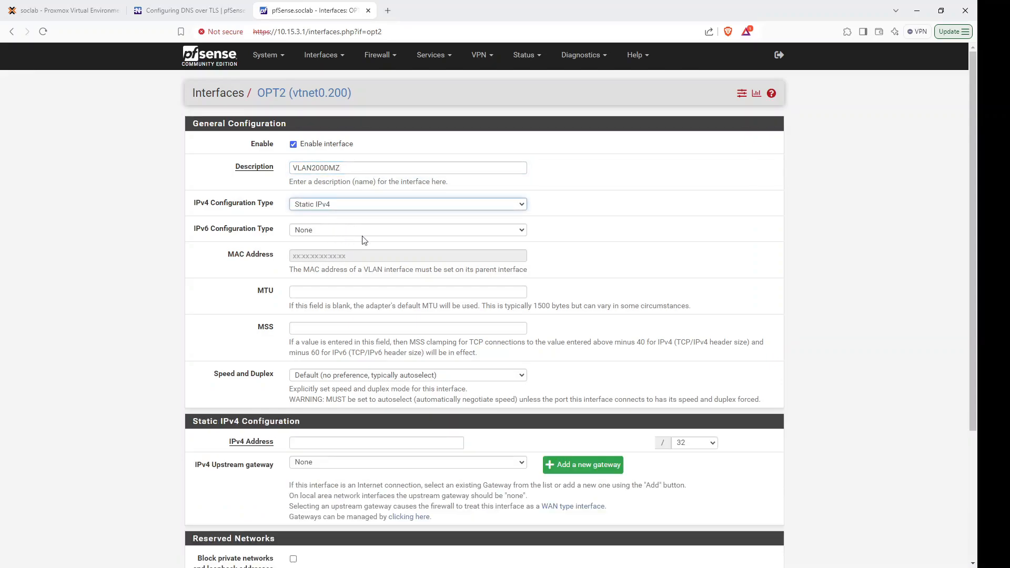
{"action": "left_click", "coordinate": [702, 442]}
{"action": "left_click", "coordinate": [693, 279]}
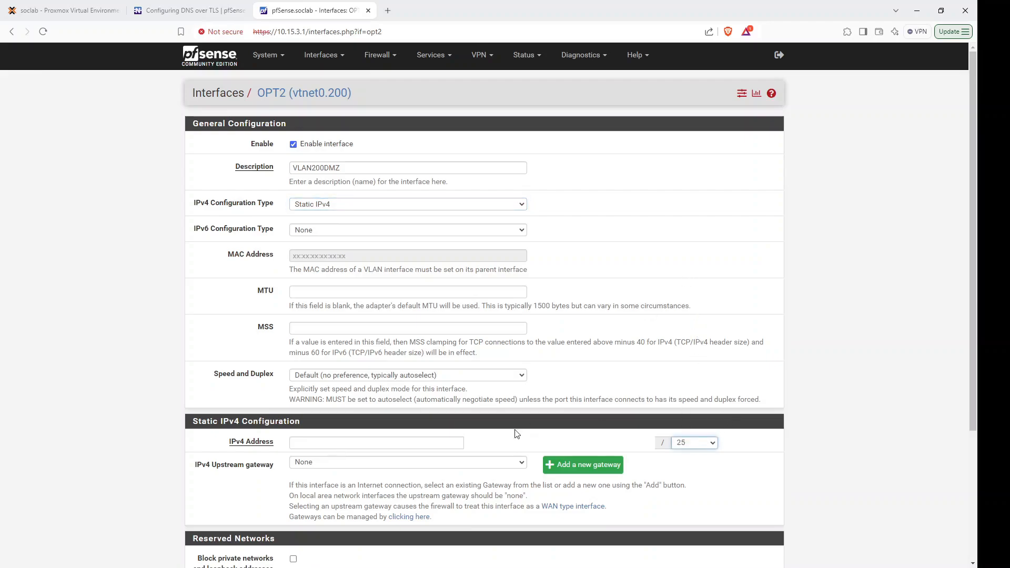
{"action": "left_click", "coordinate": [420, 440]}
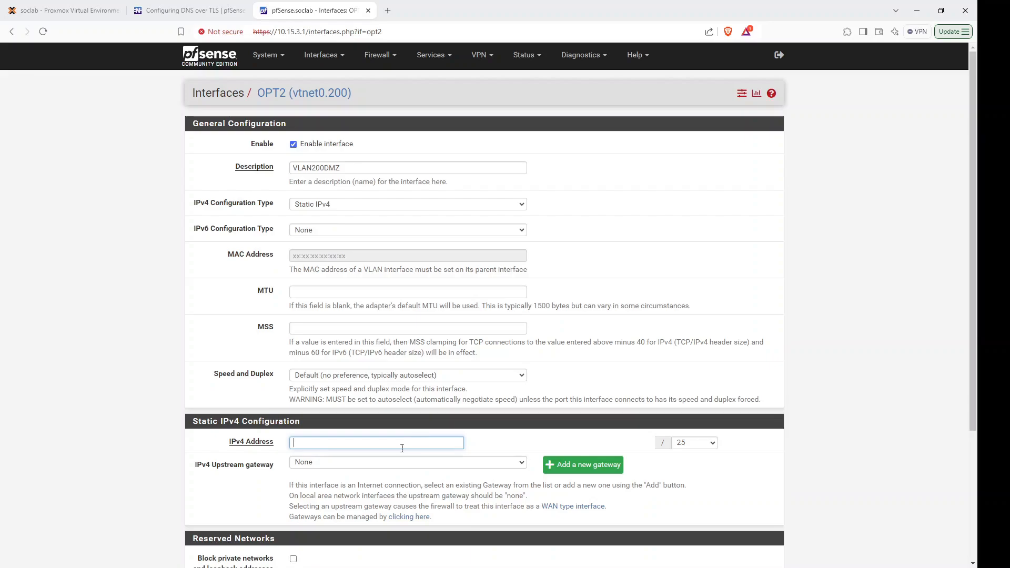
{"action": "left_click", "coordinate": [382, 465]}
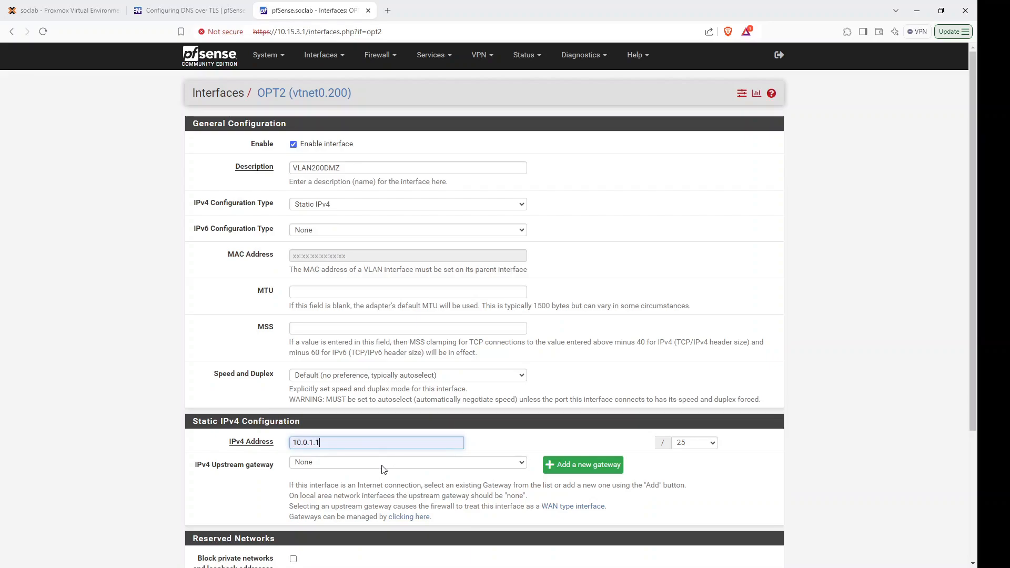
{"action": "double_click", "coordinate": [311, 443]}
{"action": "type", "text": "2"}
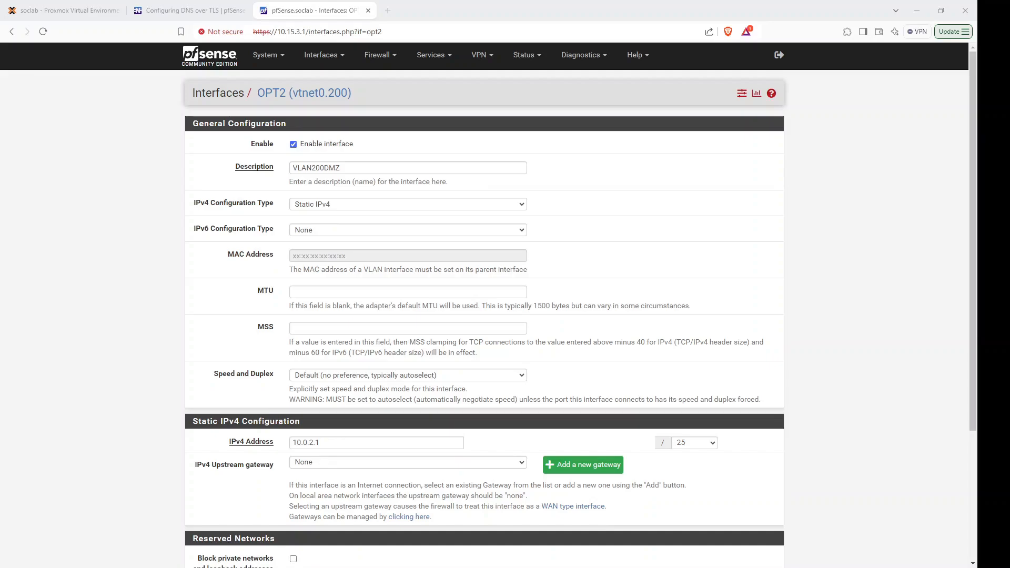
{"action": "scroll", "coordinate": [471, 476], "scroll_direction": "down", "scroll_amount": 3}
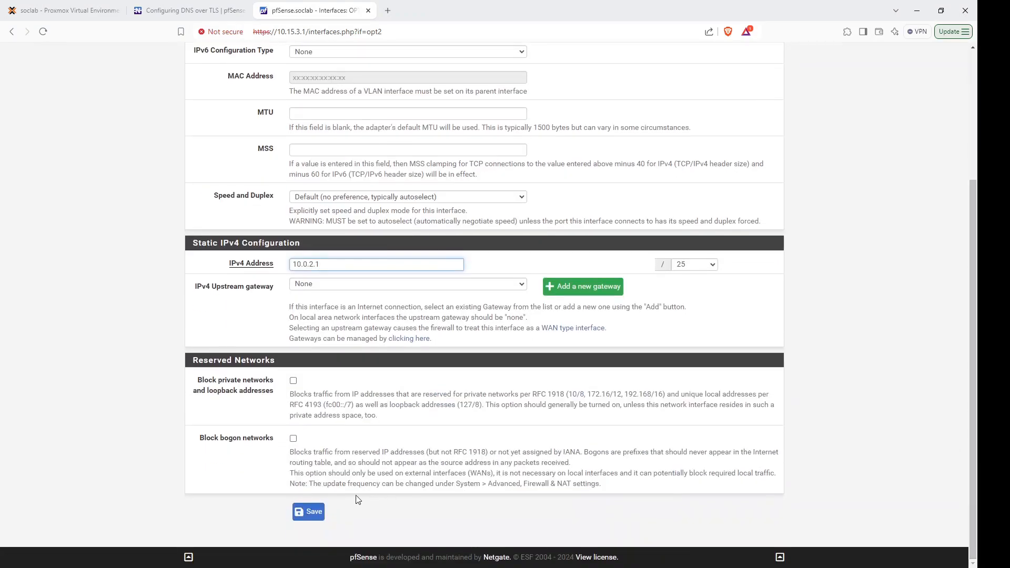
{"action": "left_click", "coordinate": [317, 512]}
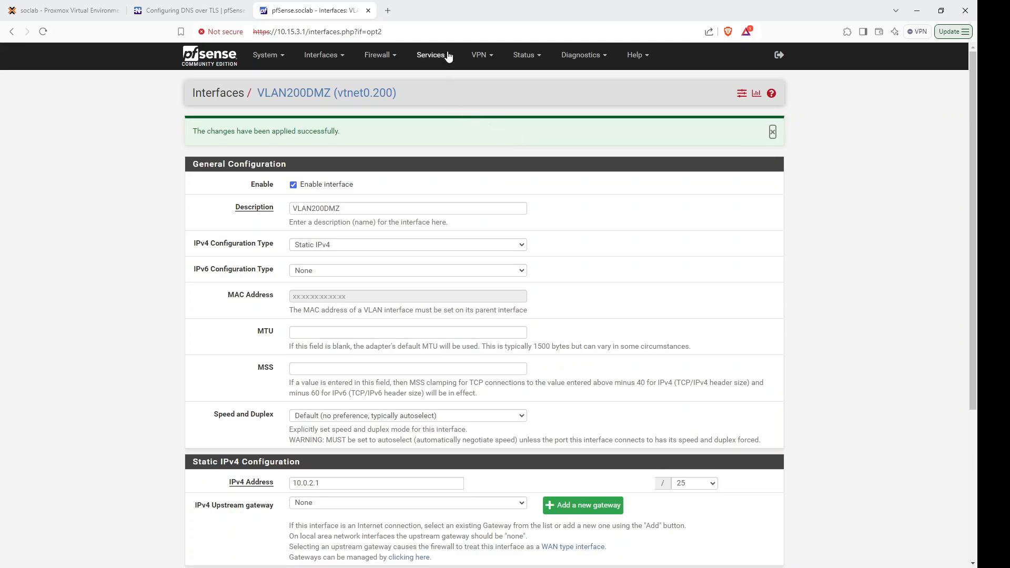
Open the VLAN100HOME DHCP server settings and tick Enable.
{"action": "left_click", "coordinate": [447, 56]}
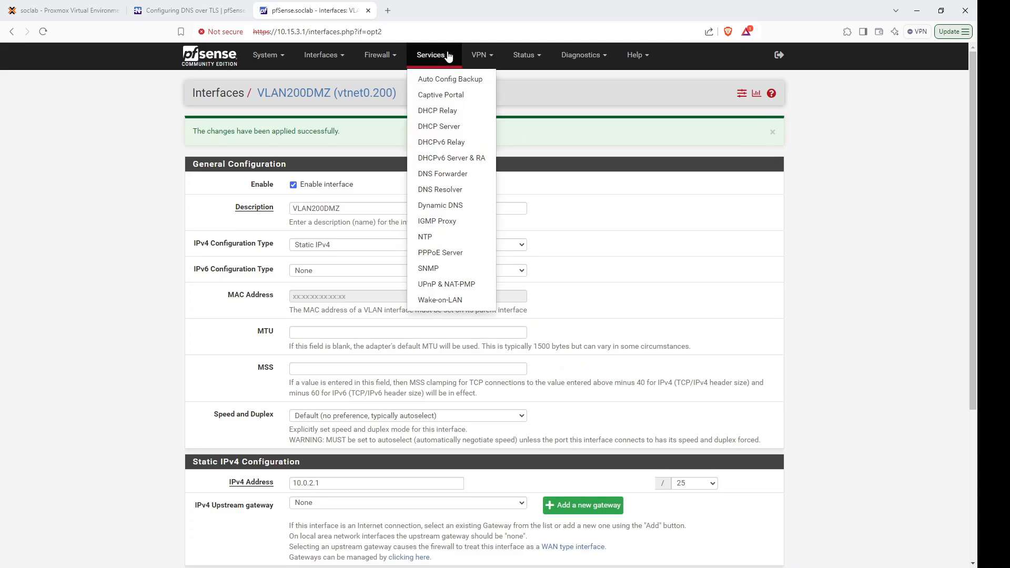
{"action": "left_click", "coordinate": [462, 131]}
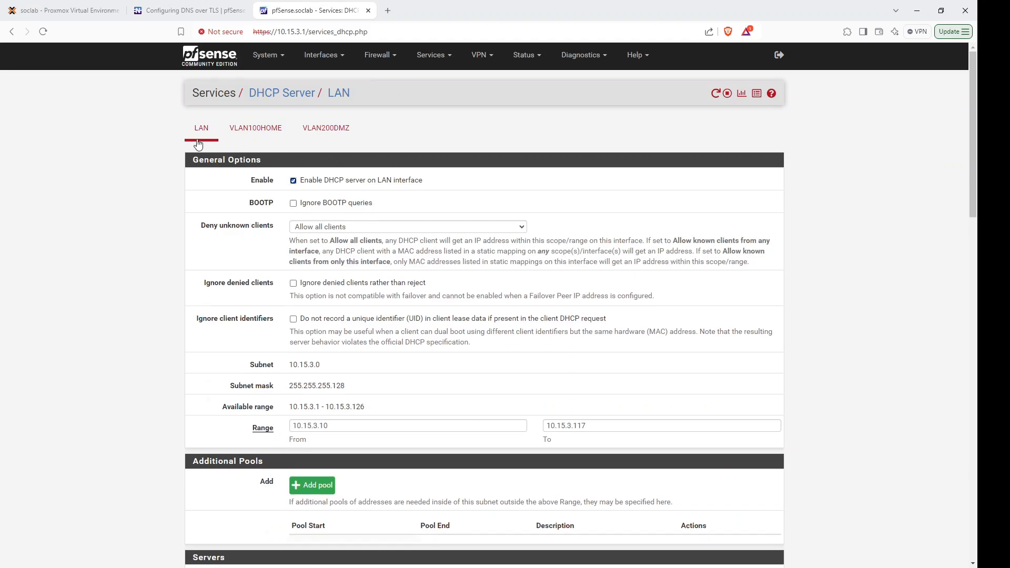
{"action": "left_click", "coordinate": [262, 128]}
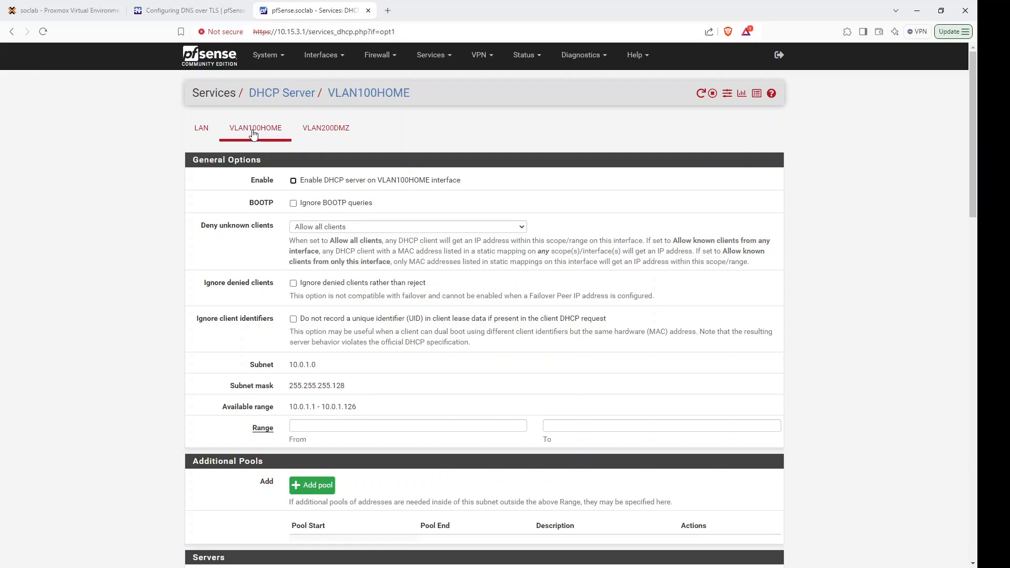
{"action": "left_click", "coordinate": [294, 181]}
Set the DHCP range from 10.0.1.1 to 10.0.1.126 and save.
{"action": "left_click_drag", "start_coordinate": [319, 407], "coordinate": [290, 409]}
{"action": "key", "text": "ctrl+c"}
{"action": "left_click", "coordinate": [302, 426]}
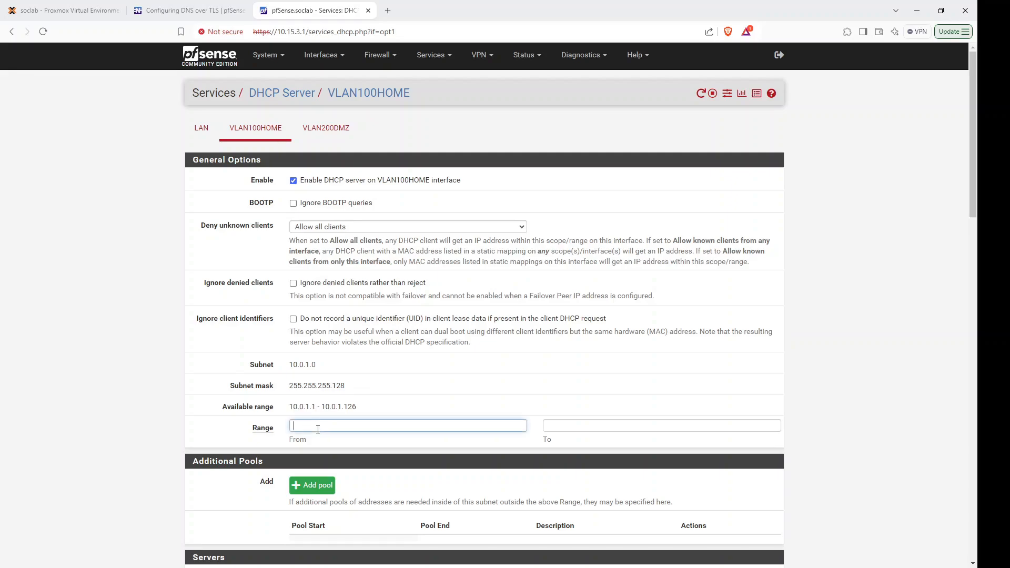
{"action": "key", "text": "ctrl+v"}
{"action": "left_click_drag", "start_coordinate": [356, 408], "coordinate": [323, 408]}
{"action": "key", "text": "ctrl+c"}
{"action": "left_click", "coordinate": [583, 425]}
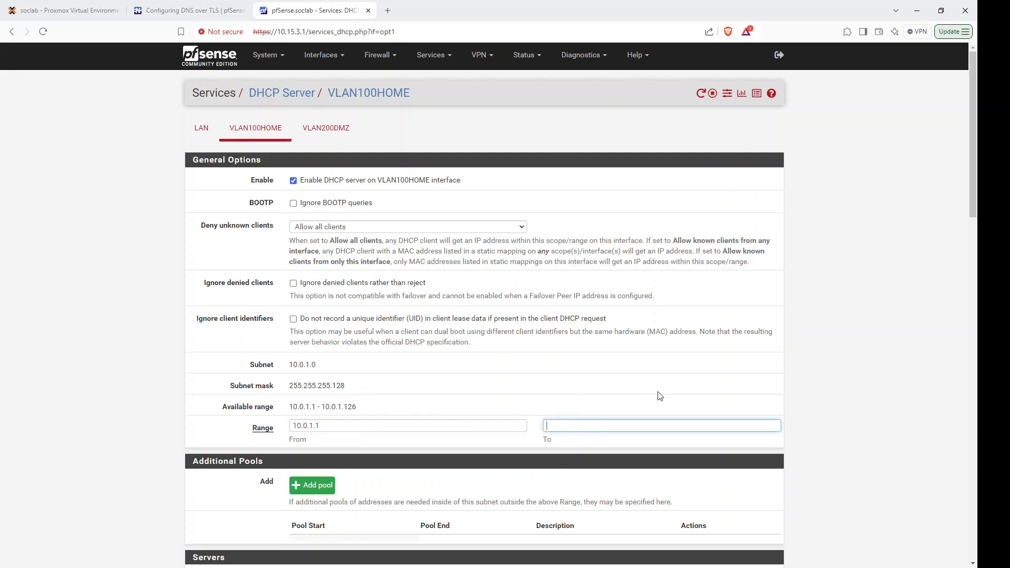
{"action": "key", "text": "ctrl+v"}
{"action": "left_click_drag", "start_coordinate": [972, 200], "coordinate": [930, 513]}
{"action": "left_click", "coordinate": [318, 550]}
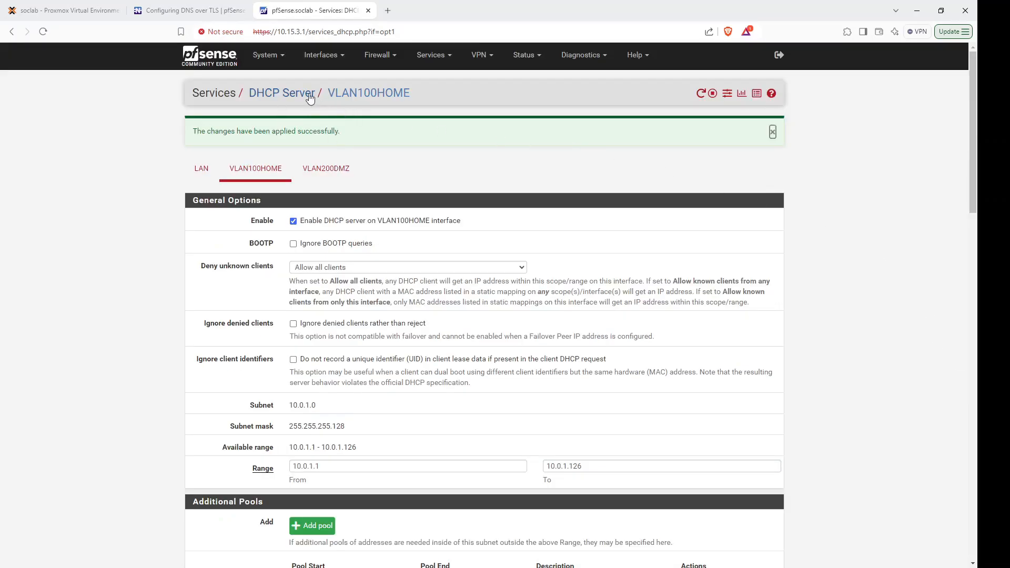
Switch to the VLAN200DMZ DHCP settings and tick Enable.
{"action": "left_click", "coordinate": [452, 57]}
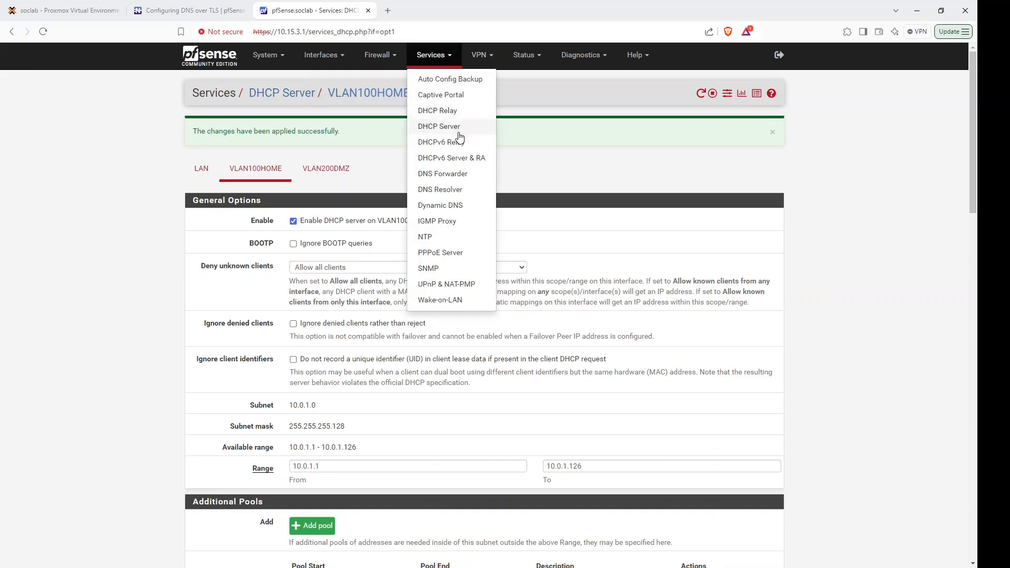
{"action": "left_click", "coordinate": [326, 169]}
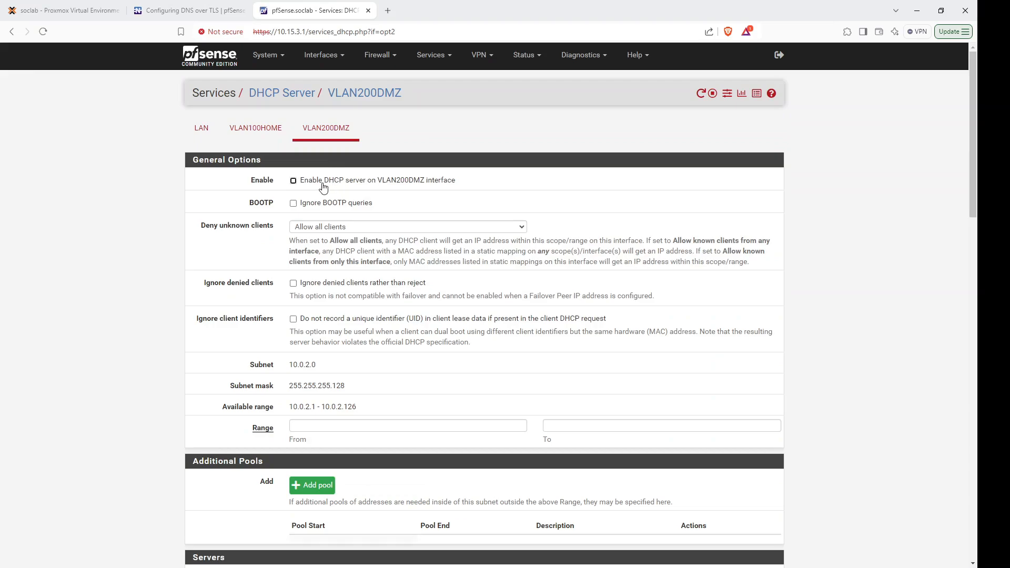
{"action": "left_click", "coordinate": [323, 186]}
Set the DHCP range from 10.0.2.1 to 10.0.2.126 and save.
{"action": "left_click_drag", "start_coordinate": [317, 409], "coordinate": [290, 408]}
{"action": "key", "text": "ctrl+c"}
{"action": "left_click", "coordinate": [322, 421]}
{"action": "key", "text": "ctrl+v"}
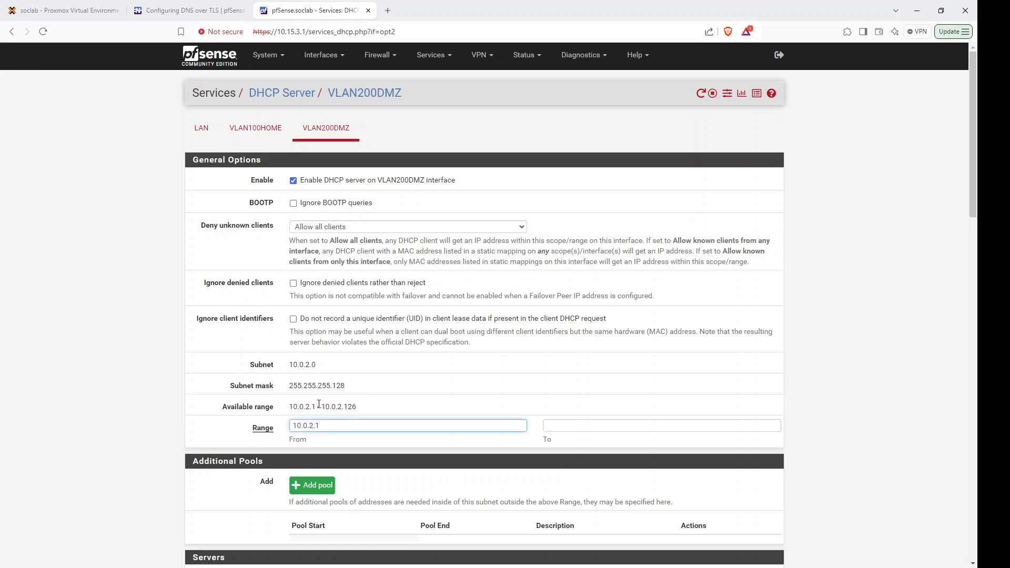
{"action": "left_click_drag", "start_coordinate": [319, 407], "coordinate": [359, 411]}
{"action": "key", "text": "ctrl+c"}
{"action": "left_click", "coordinate": [586, 438]}
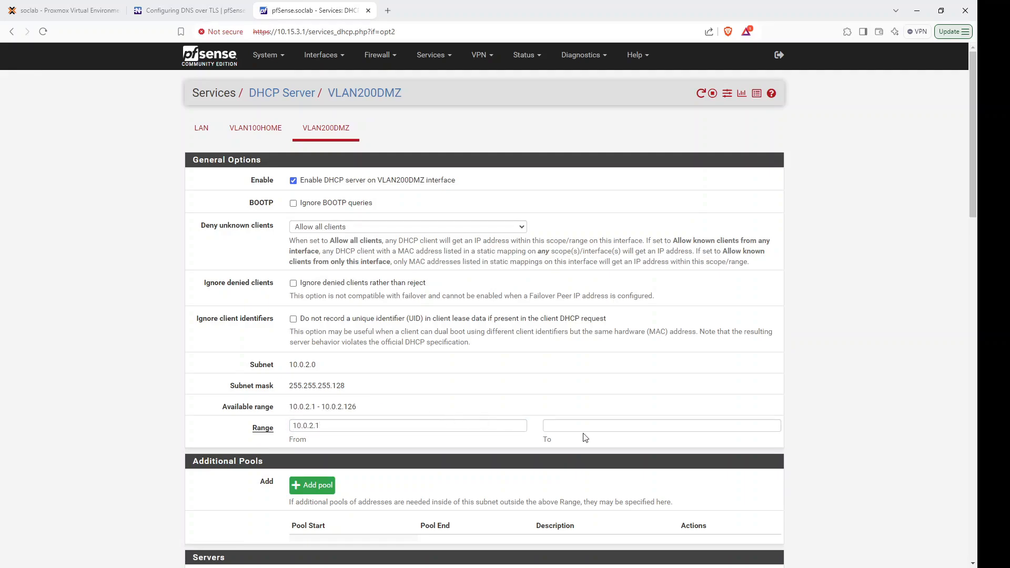
{"action": "left_click", "coordinate": [621, 426]}
{"action": "key", "text": "ctrl+v"}
{"action": "left_click_drag", "start_coordinate": [967, 187], "coordinate": [965, 531]}
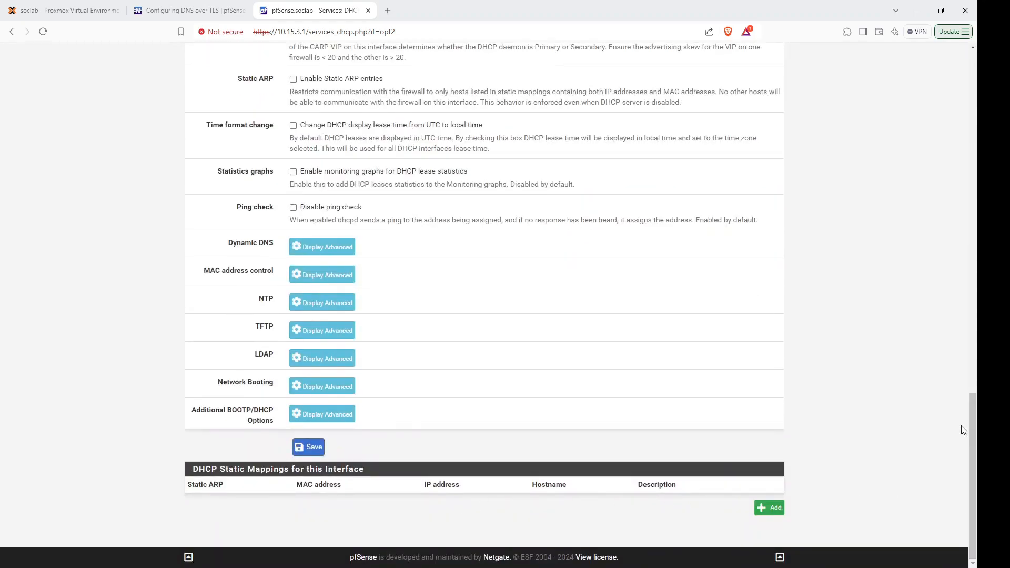
{"action": "left_click", "coordinate": [307, 447]}
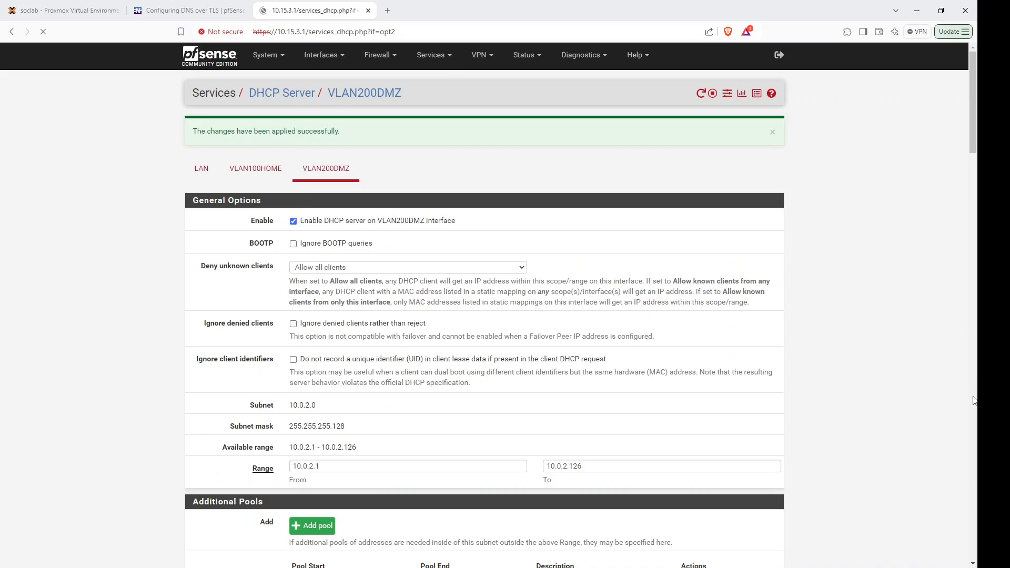
Scroll through the saved page, then close the Interfaces menu without choosing anything.
{"action": "scroll", "coordinate": [953, 208], "scroll_direction": "down", "scroll_amount": 9}
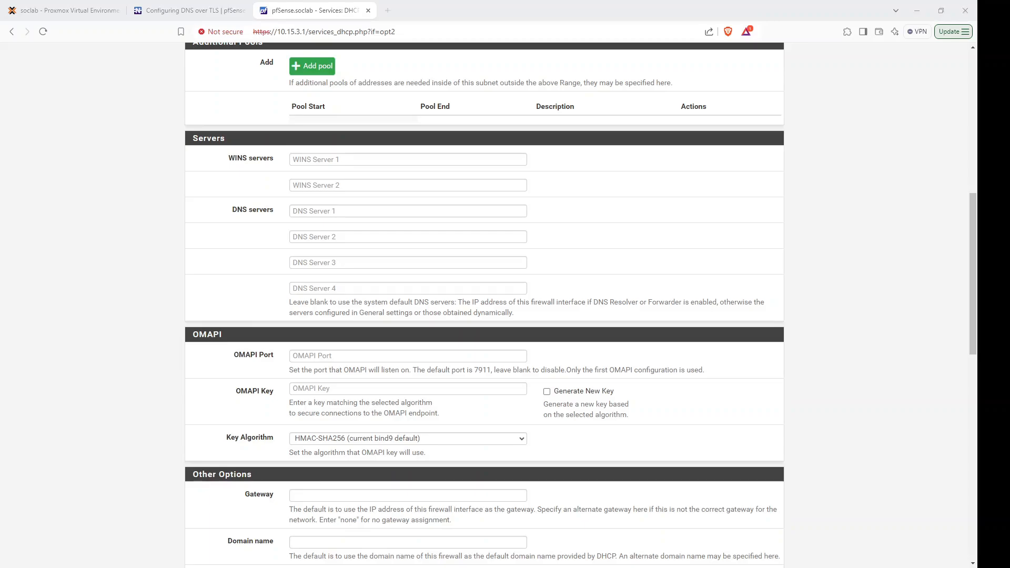
{"action": "left_click_drag", "start_coordinate": [973, 226], "coordinate": [966, 80]}
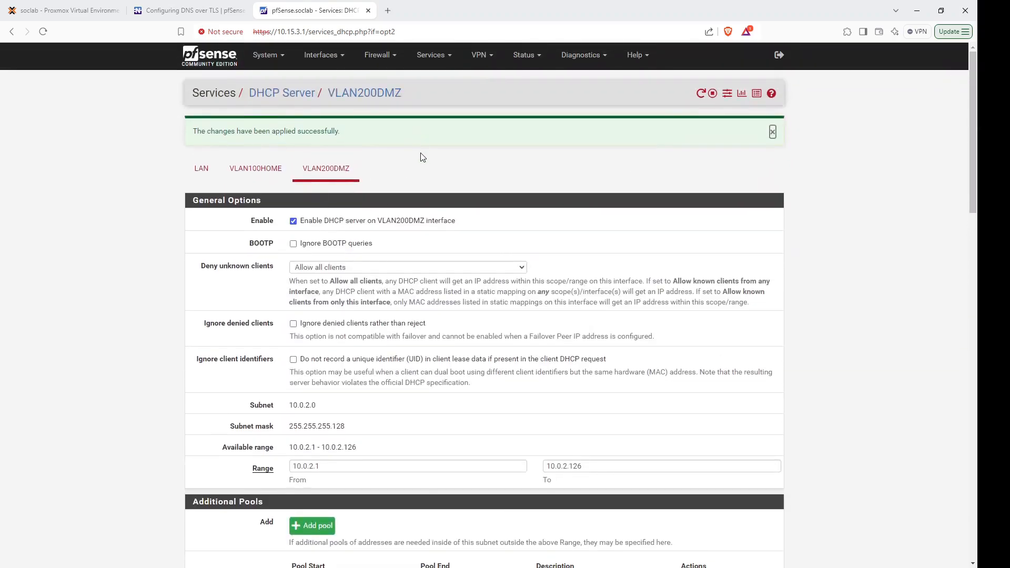
{"action": "left_click", "coordinate": [345, 57]}
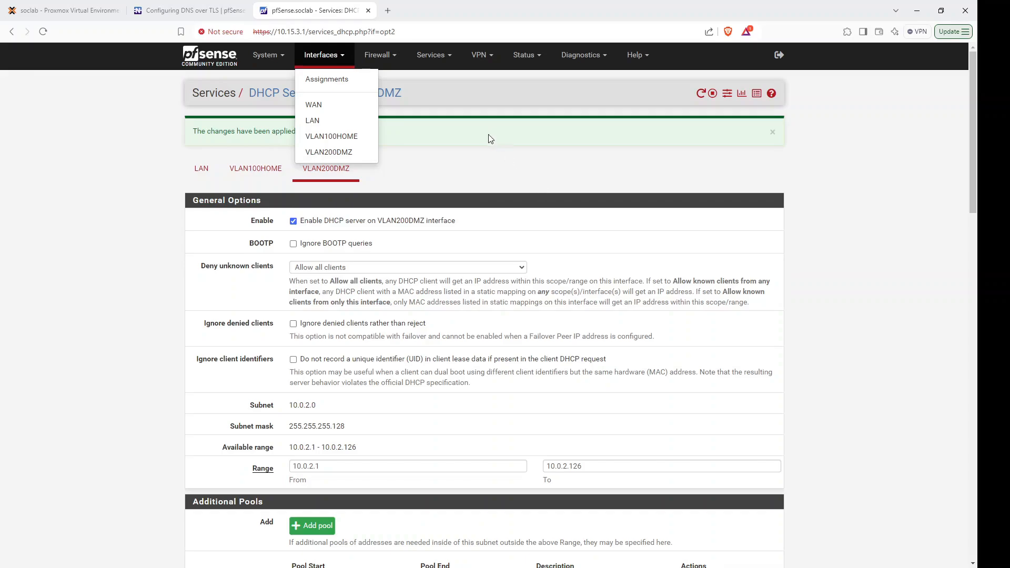
{"action": "left_click", "coordinate": [432, 170]}
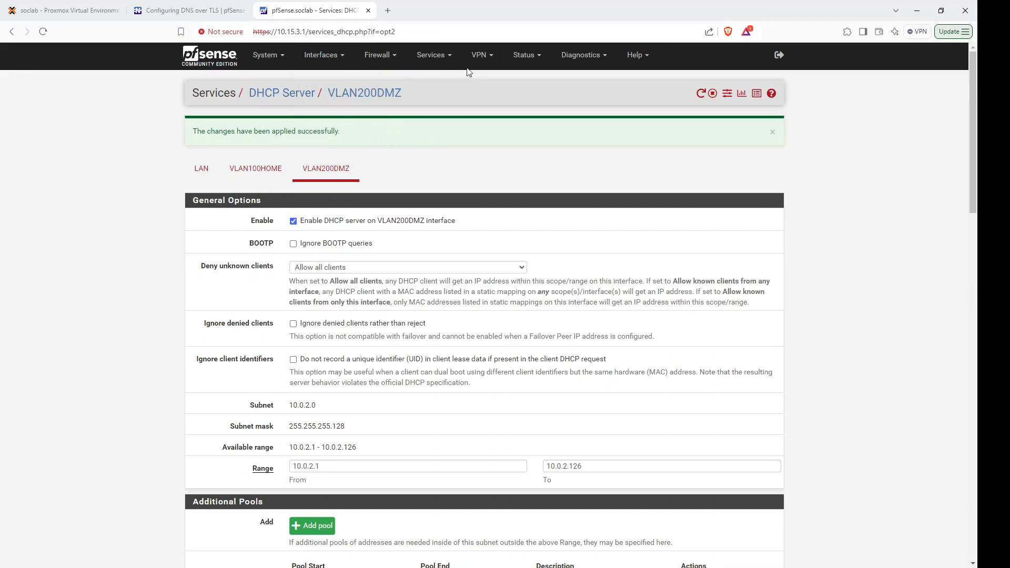
Open Firewall > Rules, view the VLAN100HOME tab, and return to the LAN tab's anti-lockout and allow rules.
{"action": "left_click", "coordinate": [397, 60]}
{"action": "left_click", "coordinate": [409, 111]}
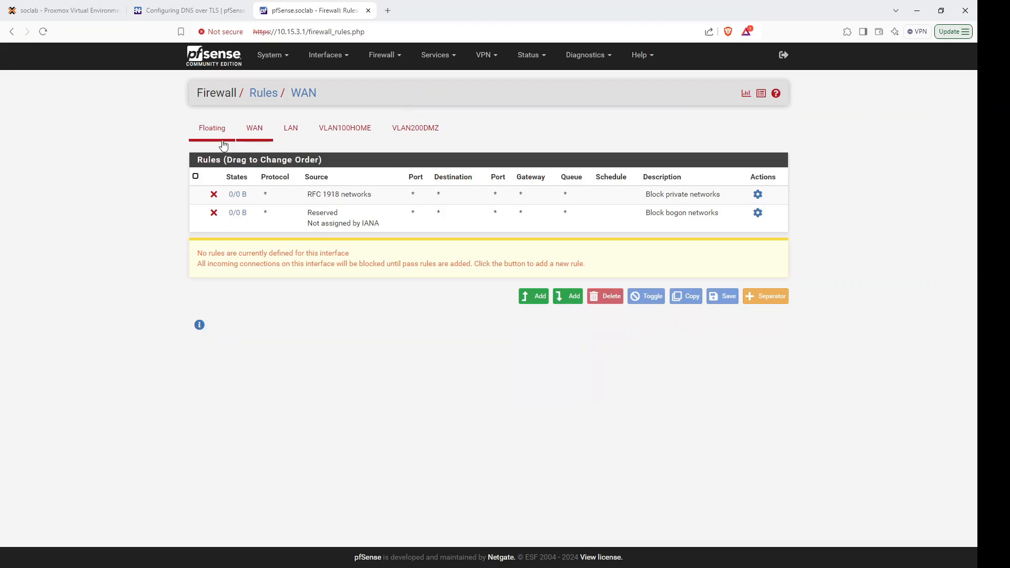
{"action": "left_click", "coordinate": [291, 130]}
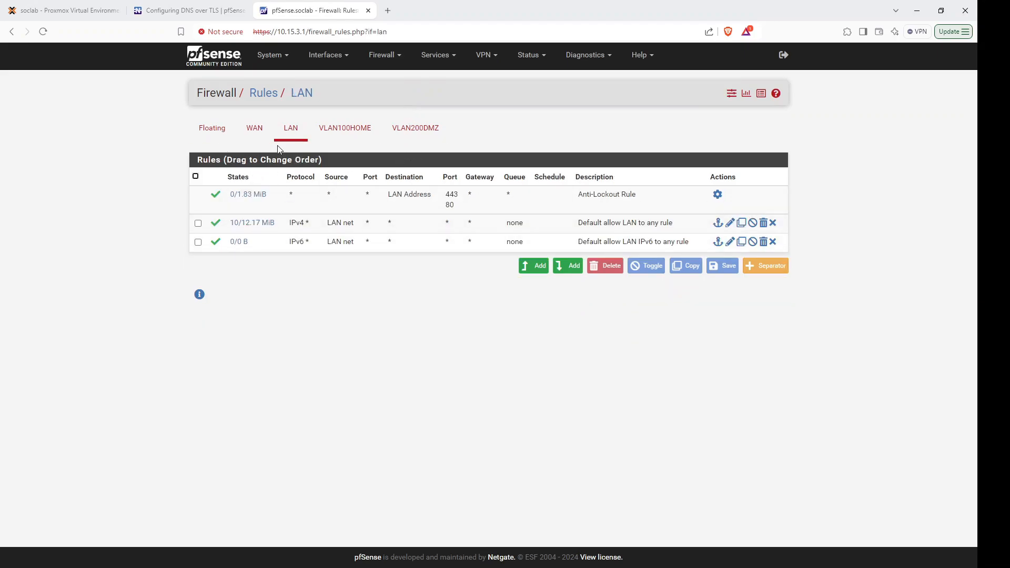
{"action": "left_click", "coordinate": [360, 131]}
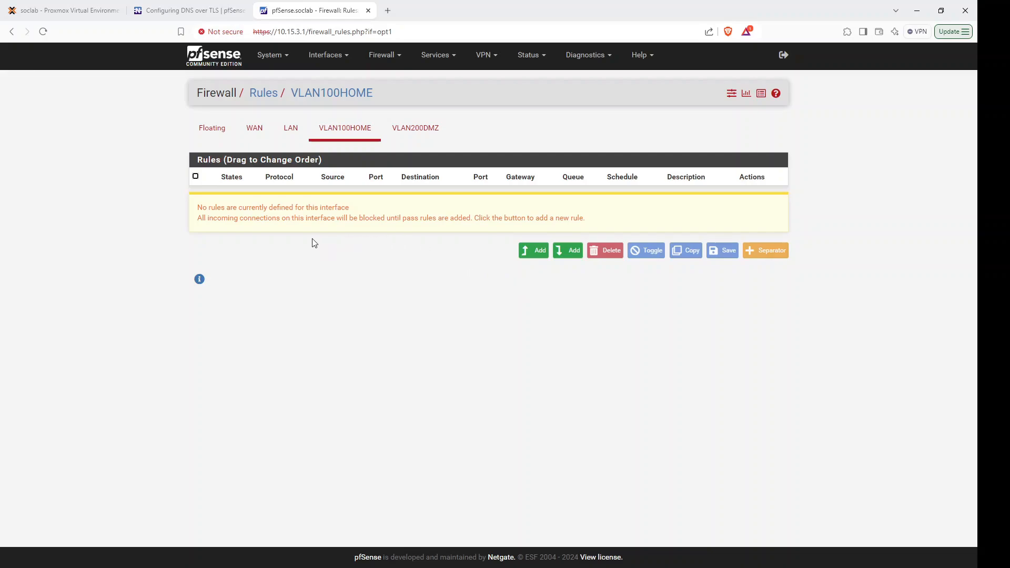
{"action": "left_click", "coordinate": [288, 131]}
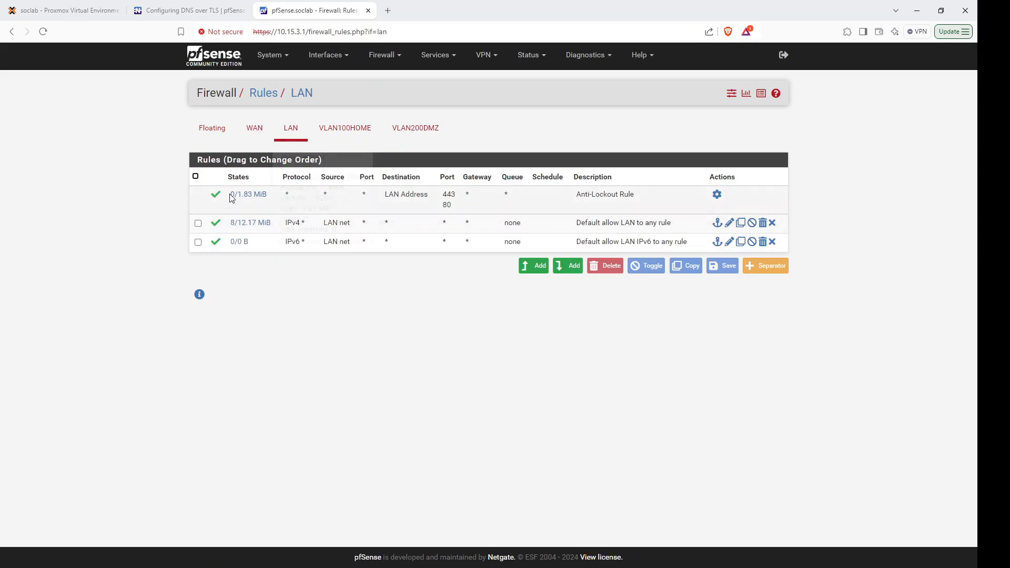
{"action": "mouse_move", "coordinate": [233, 198]}
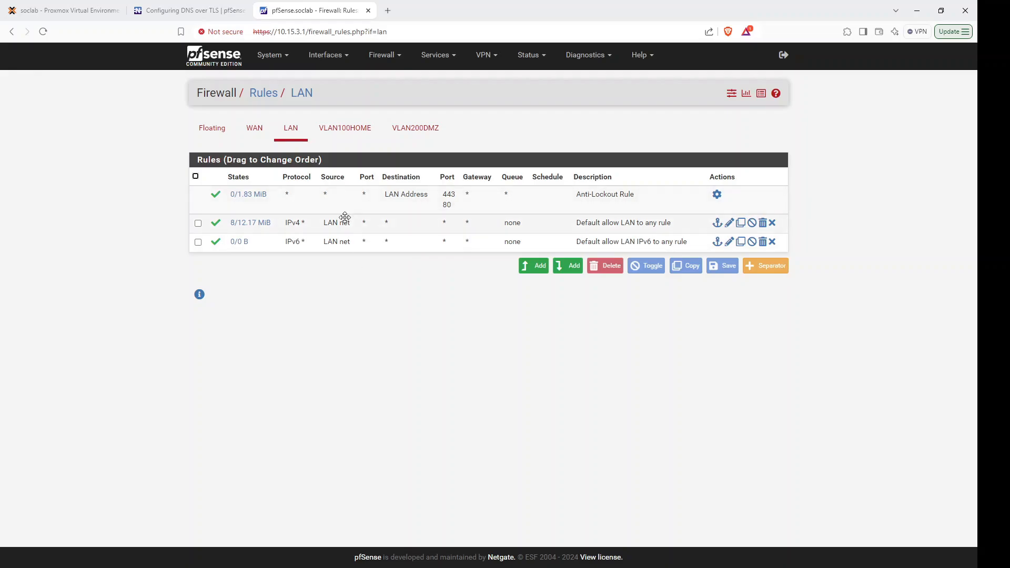
Add a new pass rule at the top of VLAN100HOME matching any protocol.
{"action": "left_click", "coordinate": [360, 137]}
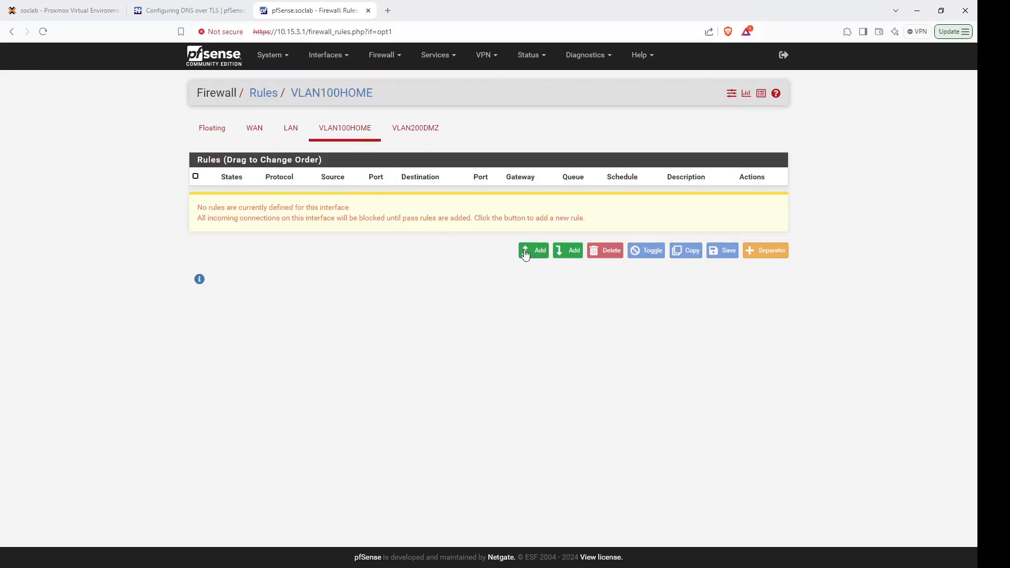
{"action": "left_click", "coordinate": [525, 253]}
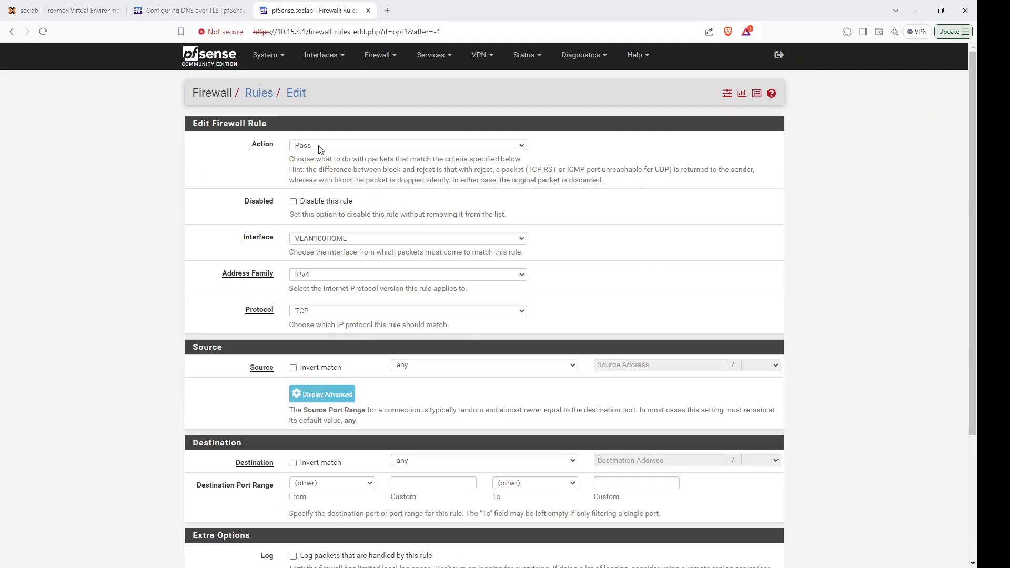
{"action": "left_click", "coordinate": [323, 148]}
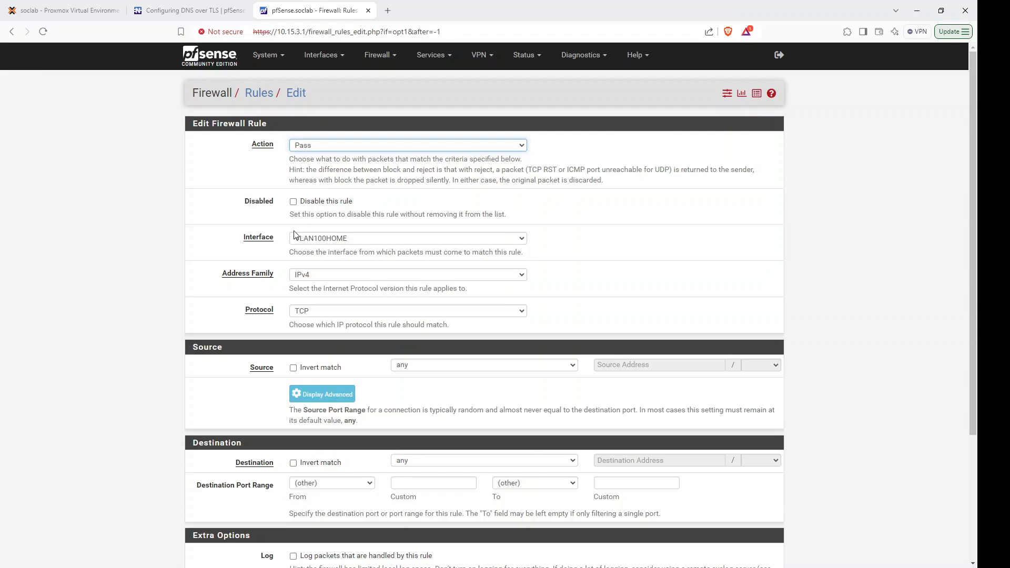
{"action": "left_click", "coordinate": [331, 239]}
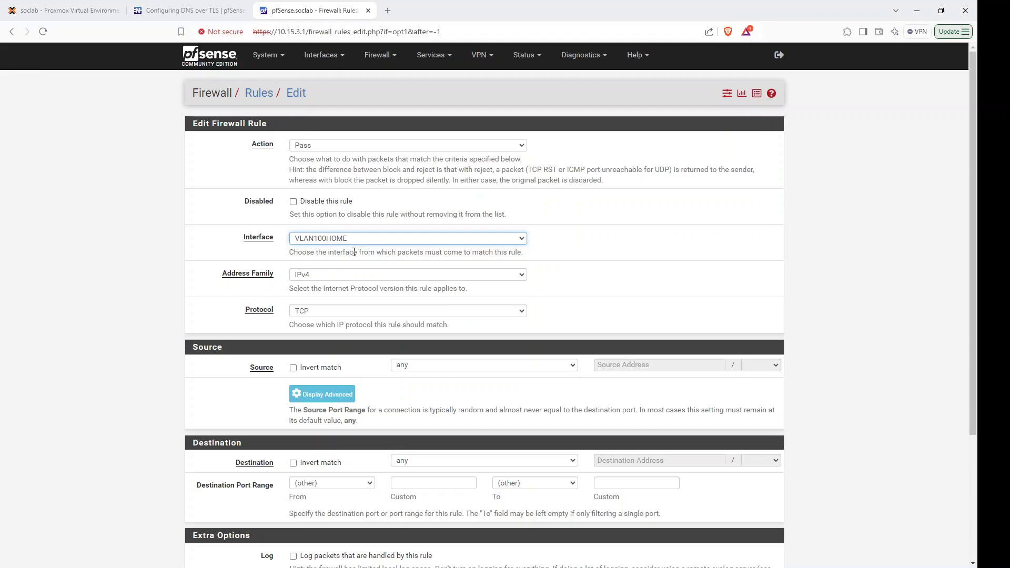
{"action": "left_click", "coordinate": [323, 316]}
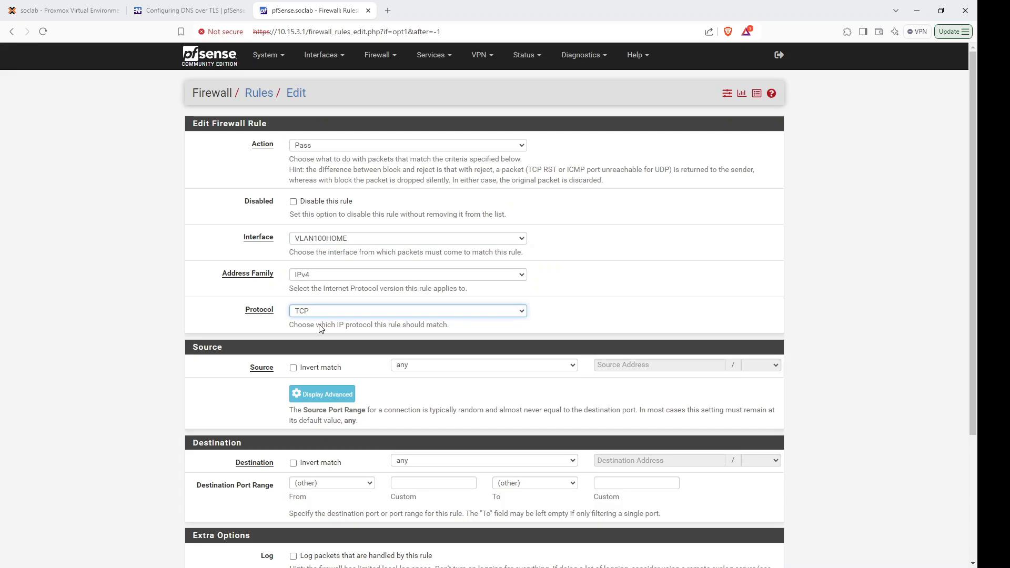
{"action": "left_click", "coordinate": [426, 323]}
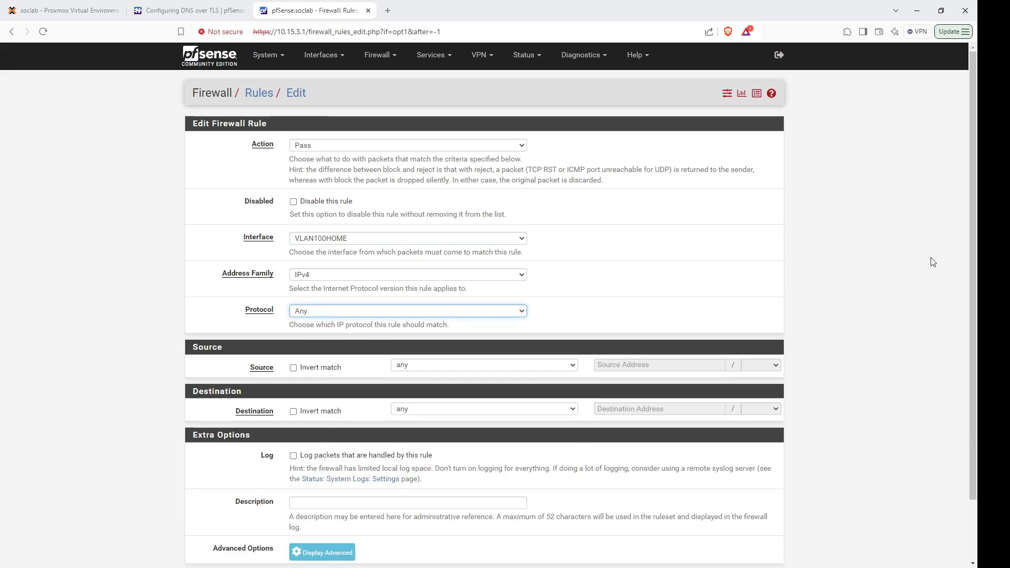
Save and apply the pass rule, then view the empty VLAN200DMZ rules list.
{"action": "left_click_drag", "start_coordinate": [972, 257], "coordinate": [967, 319]}
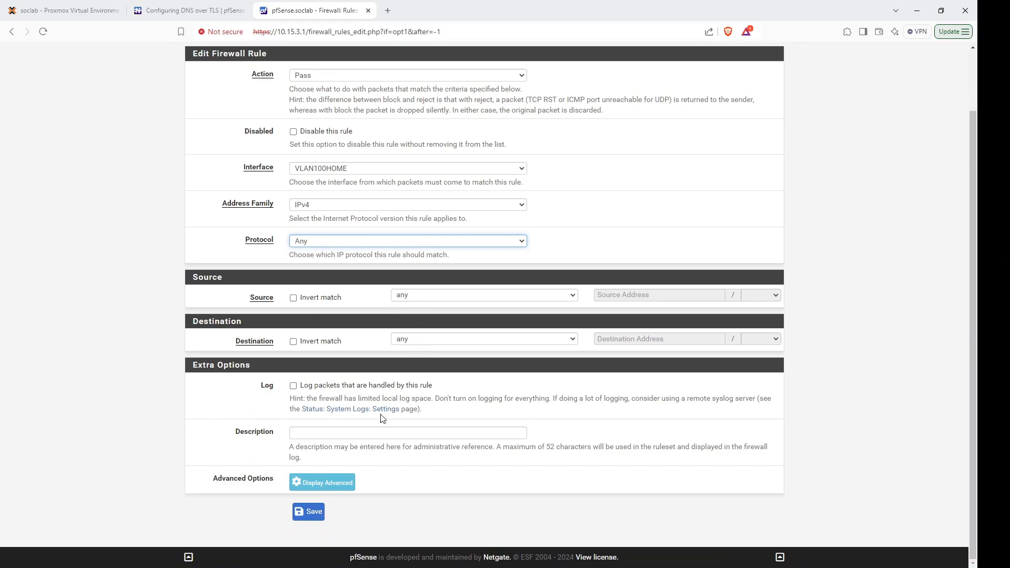
{"action": "left_click", "coordinate": [311, 513]}
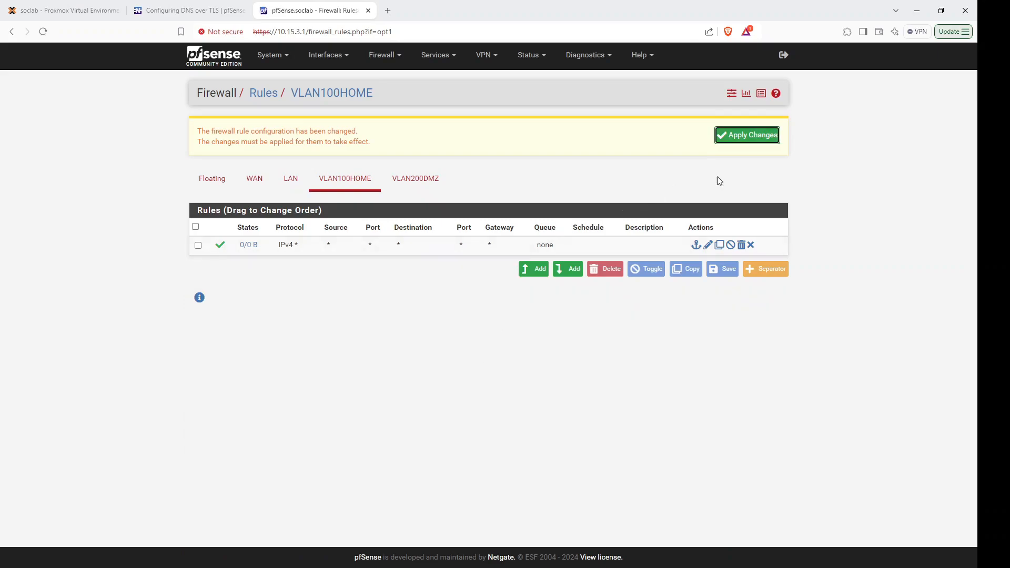
{"action": "left_click", "coordinate": [769, 139]}
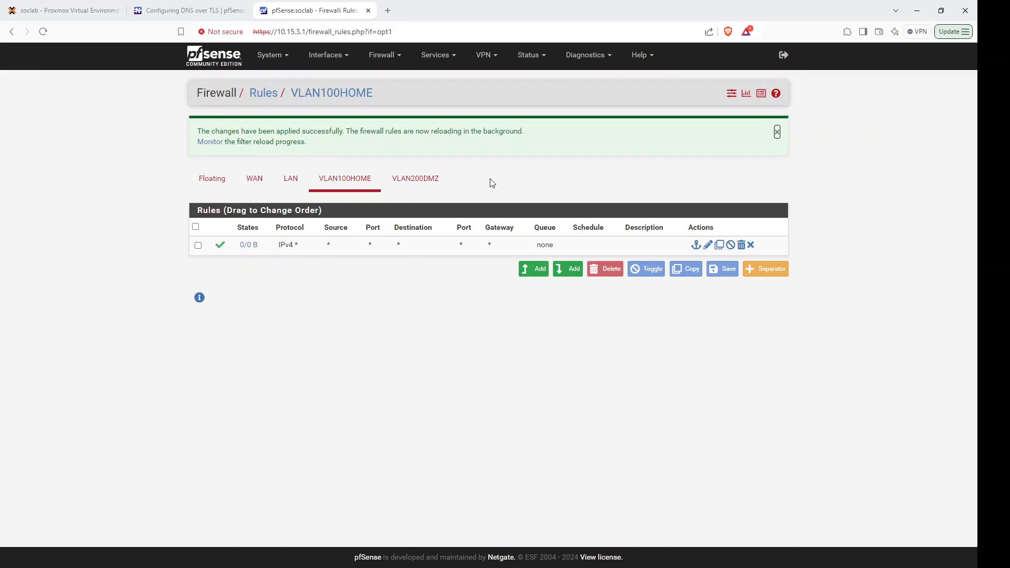
{"action": "left_click", "coordinate": [432, 187]}
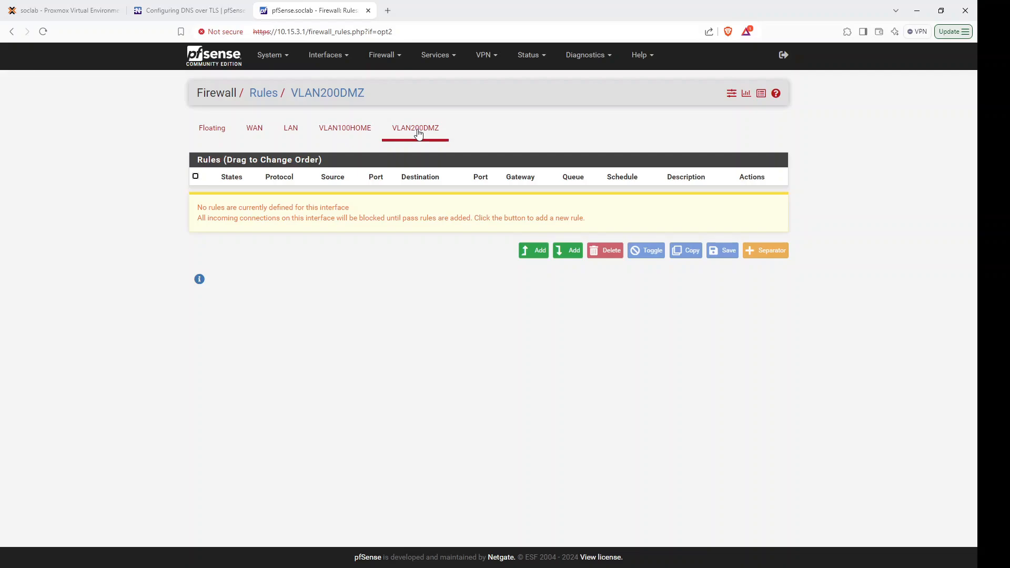
Add a new VLAN200DMZ rule with action Block and protocol Any.
{"action": "left_click", "coordinate": [526, 250]}
{"action": "left_click", "coordinate": [334, 146]}
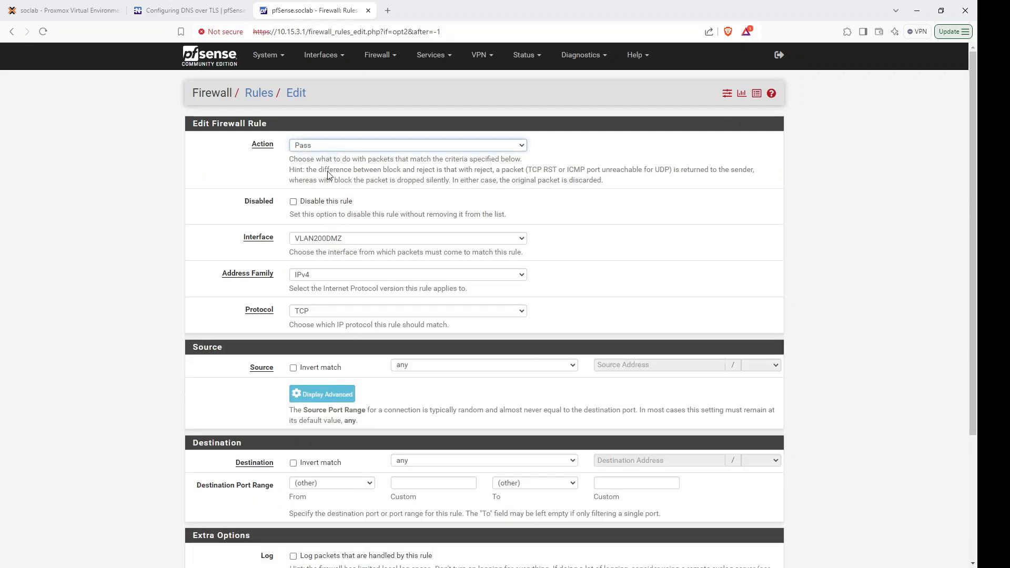
{"action": "left_click", "coordinate": [331, 168]}
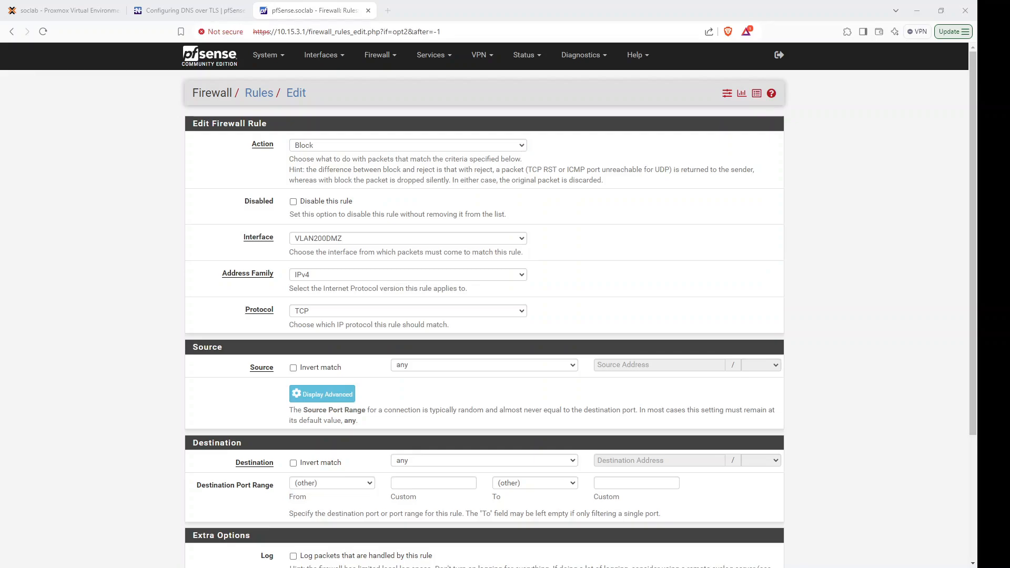
{"action": "left_click", "coordinate": [329, 241]}
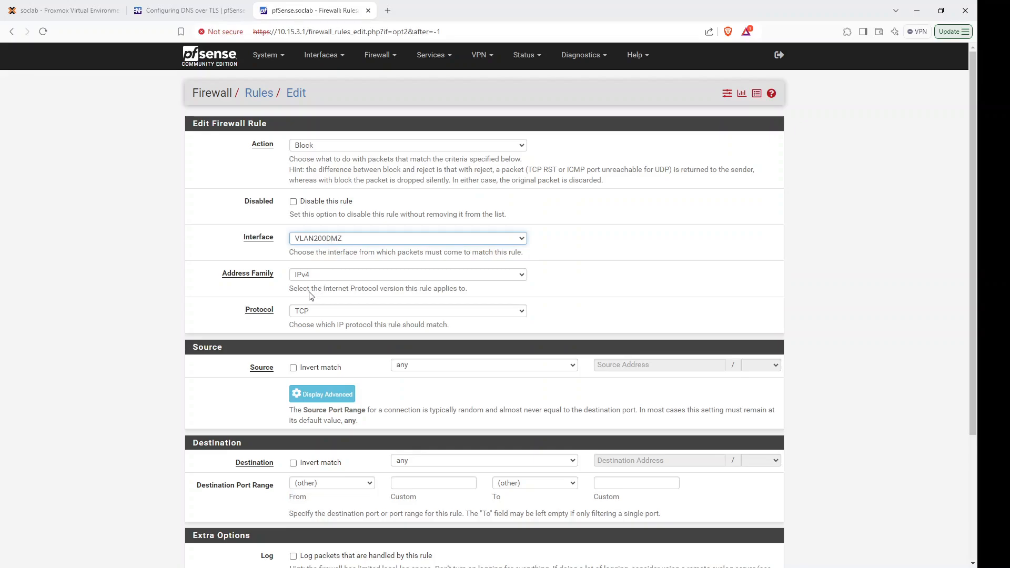
{"action": "left_click", "coordinate": [579, 232]}
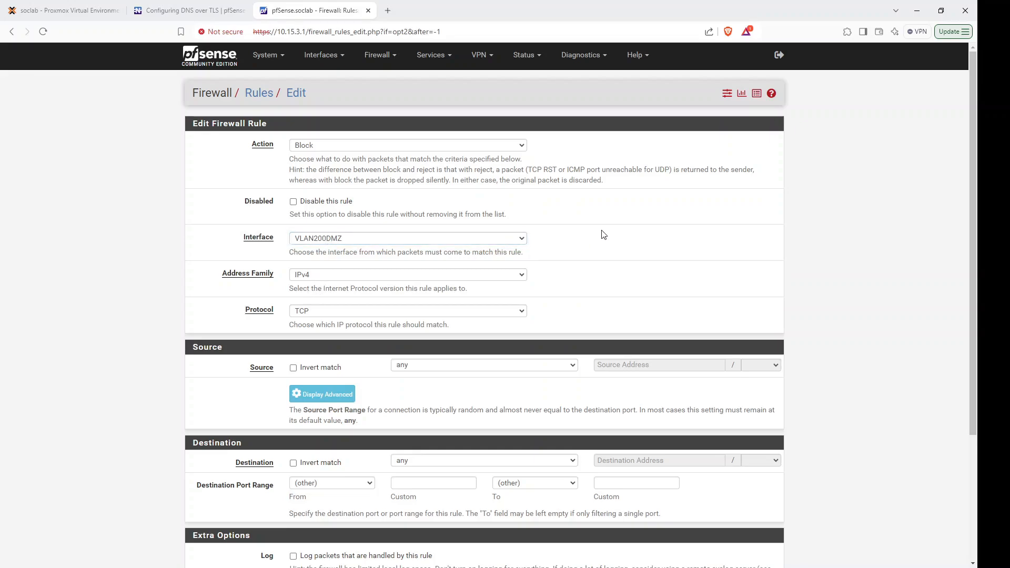
{"action": "scroll", "coordinate": [509, 207], "scroll_direction": "down", "scroll_amount": 2}
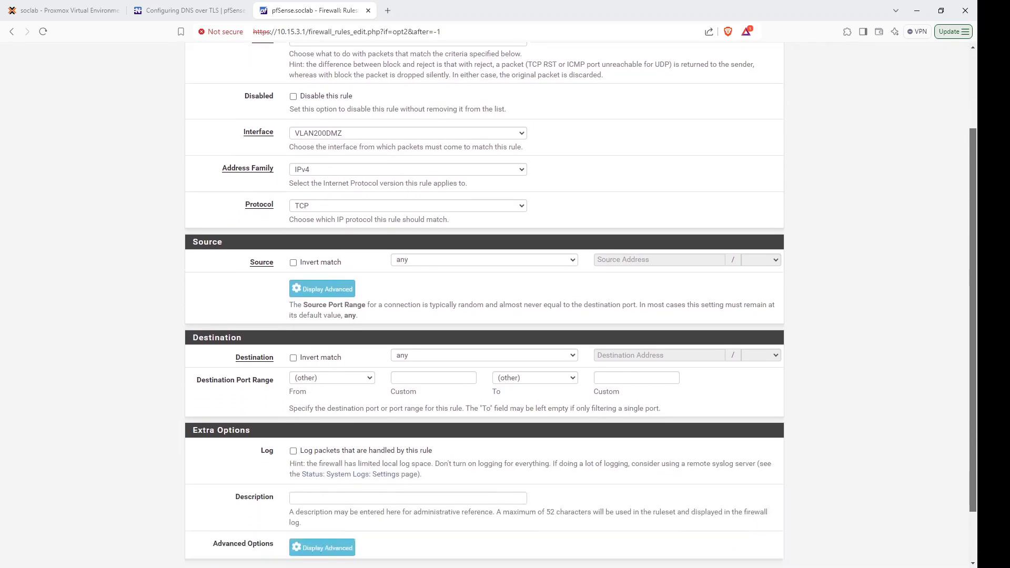
{"action": "left_click", "coordinate": [375, 195]}
{"action": "left_click", "coordinate": [326, 210]}
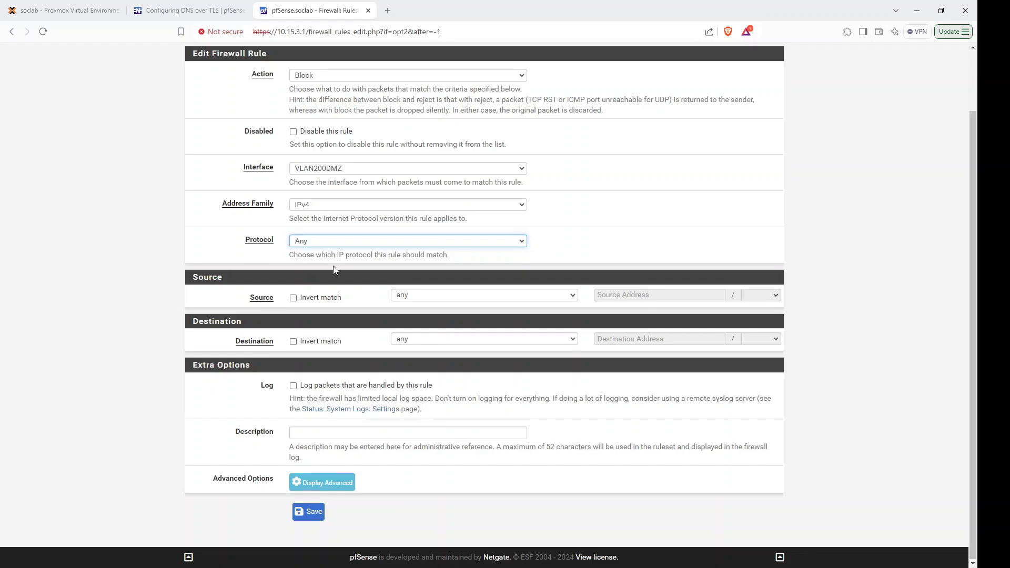
Set source VLAN200DMZ net and destination LAN net, save and apply, then recheck both rule tabs.
{"action": "left_click", "coordinate": [444, 300]}
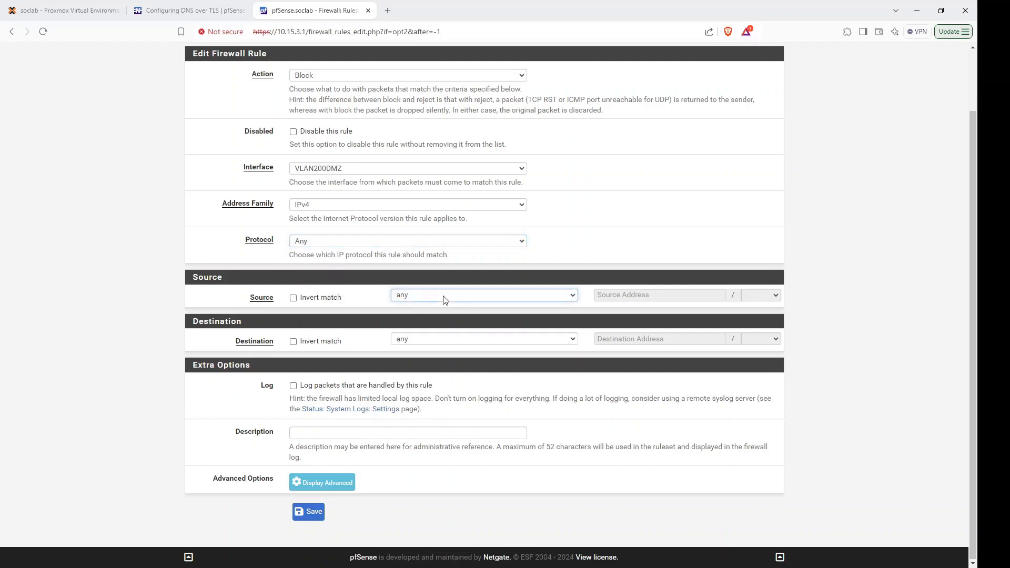
{"action": "left_click", "coordinate": [462, 460]}
{"action": "left_click", "coordinate": [431, 341]}
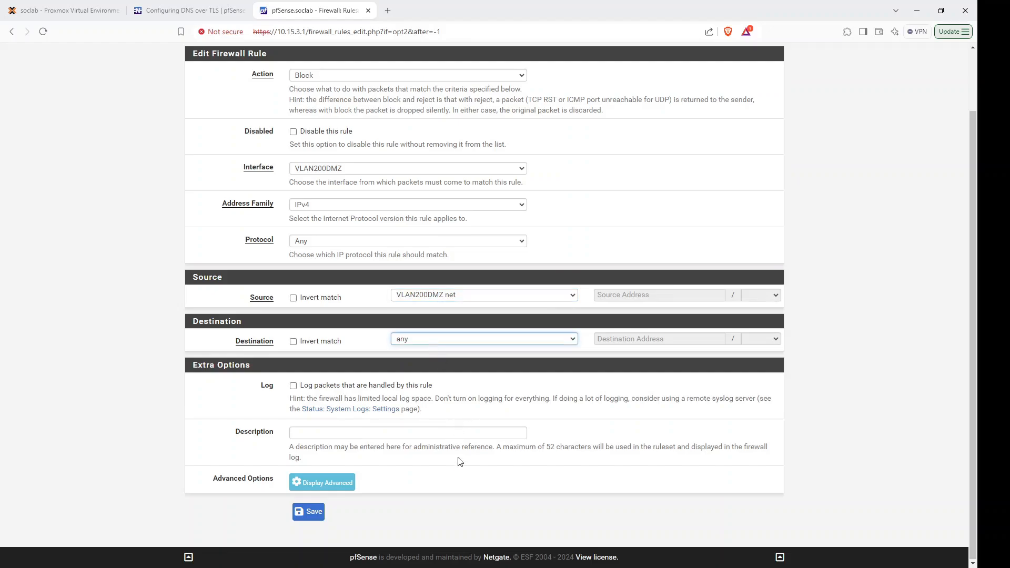
{"action": "key", "text": "l"}
{"action": "left_click", "coordinate": [306, 514]}
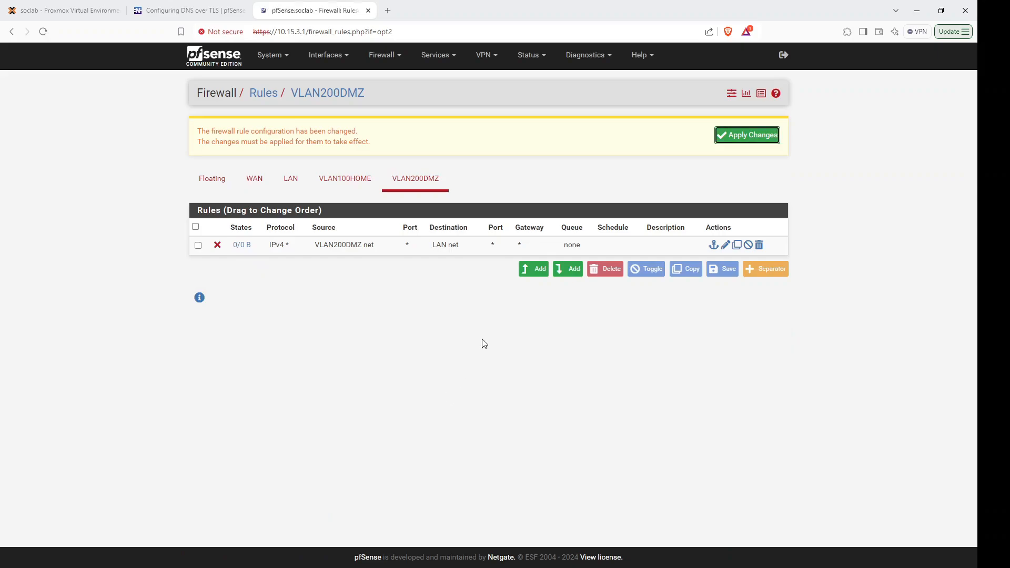
{"action": "left_click", "coordinate": [727, 141]}
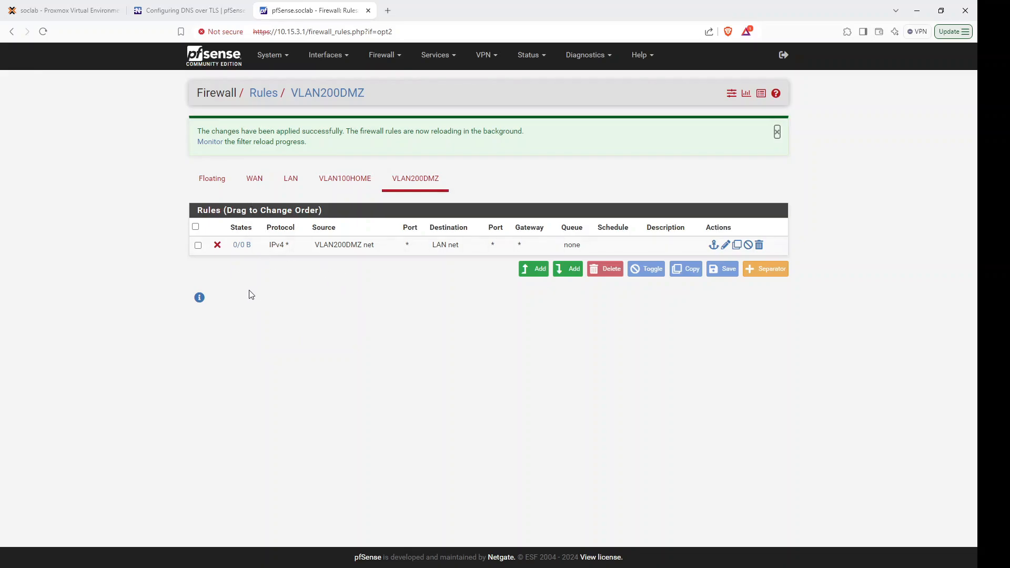
{"action": "left_click", "coordinate": [352, 179]}
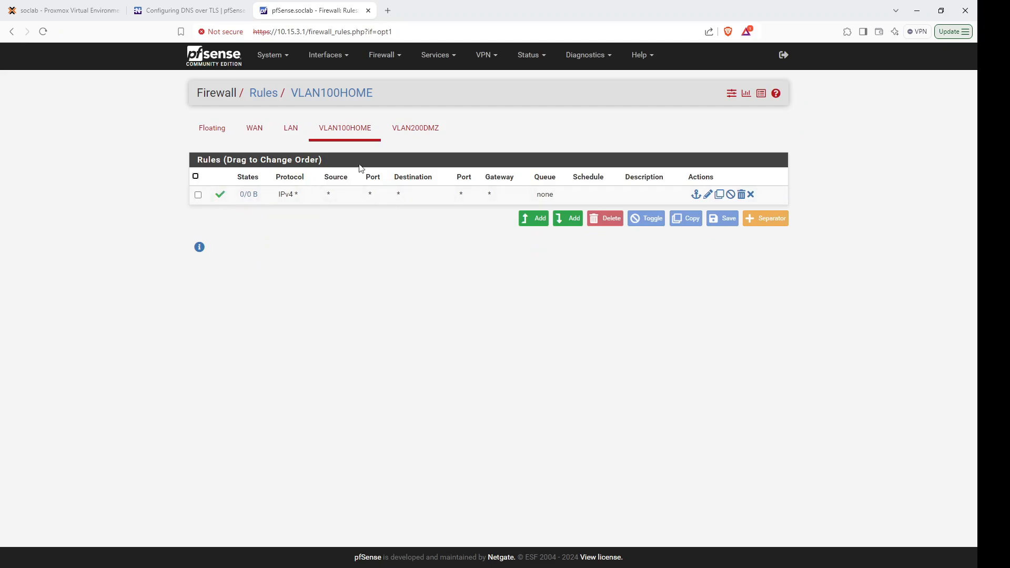
{"action": "left_click", "coordinate": [417, 129]}
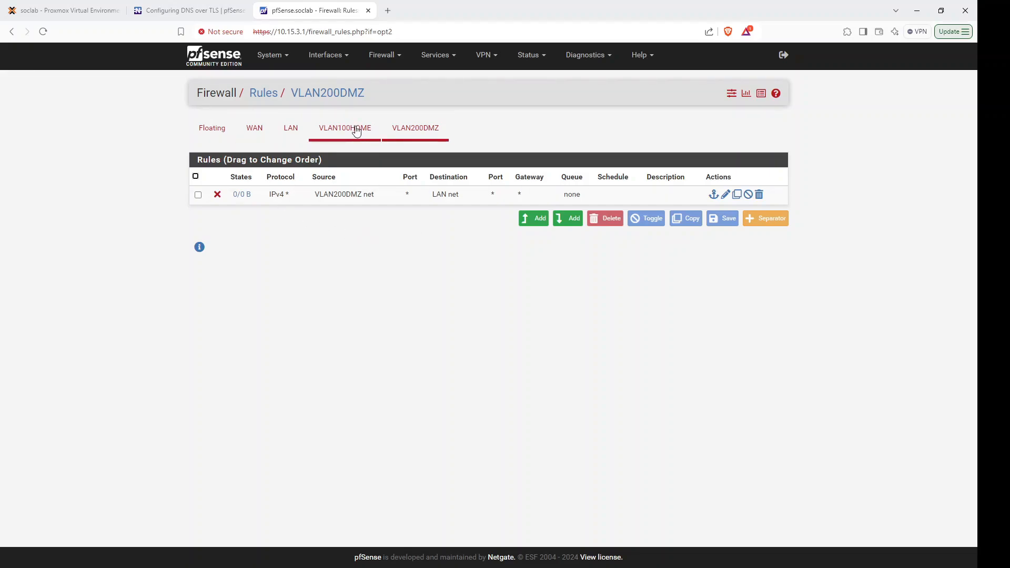
Switch from pfSense to the Proxmox soclab node's network interfaces and bridges page.
{"action": "left_click", "coordinate": [96, 10]}
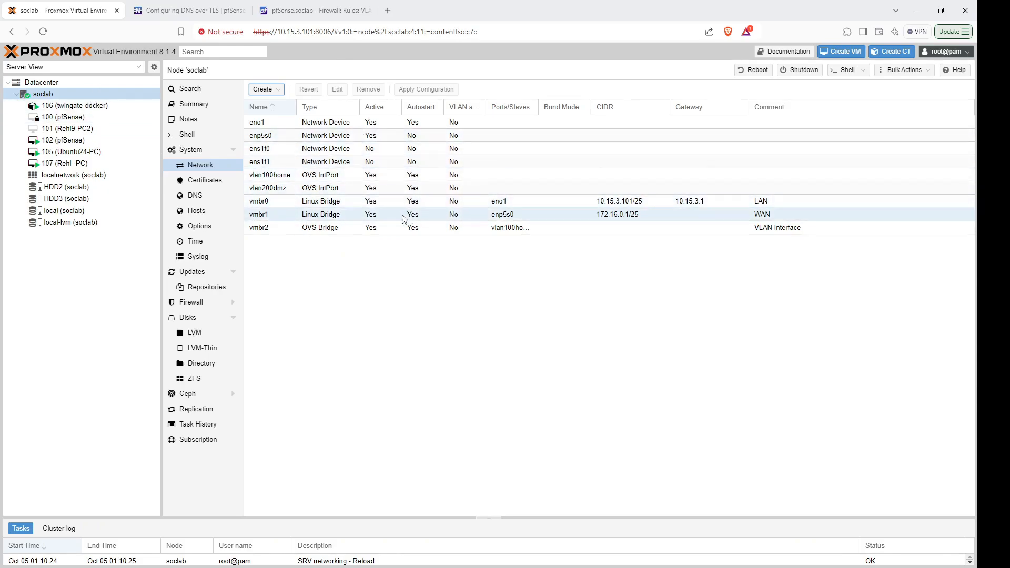
Review VM 102's network devices and soclab's bridges, then show VM 107 (Rehl--PC)'s hardware.
{"action": "left_click", "coordinate": [79, 140]}
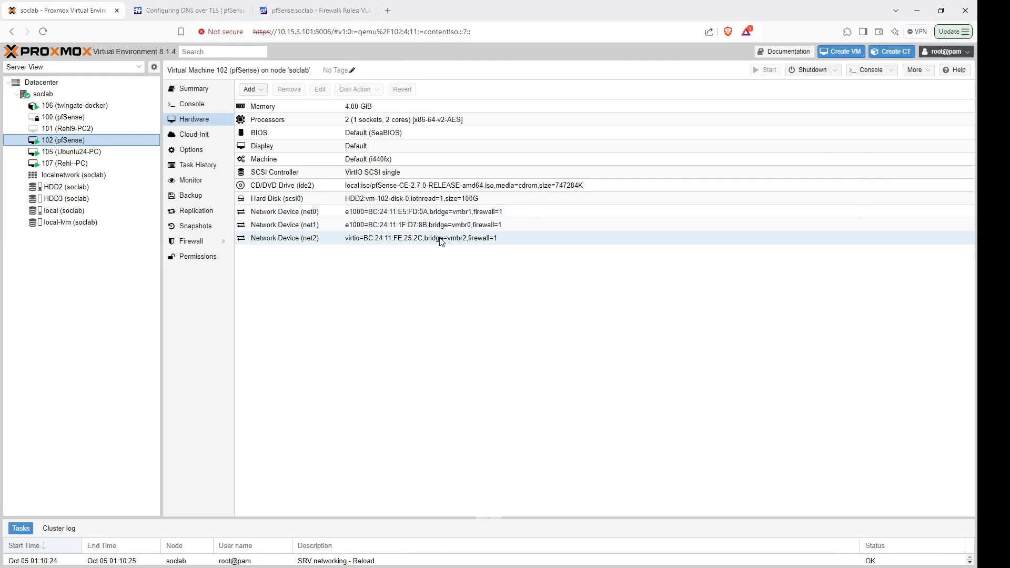
{"action": "left_click", "coordinate": [43, 94]}
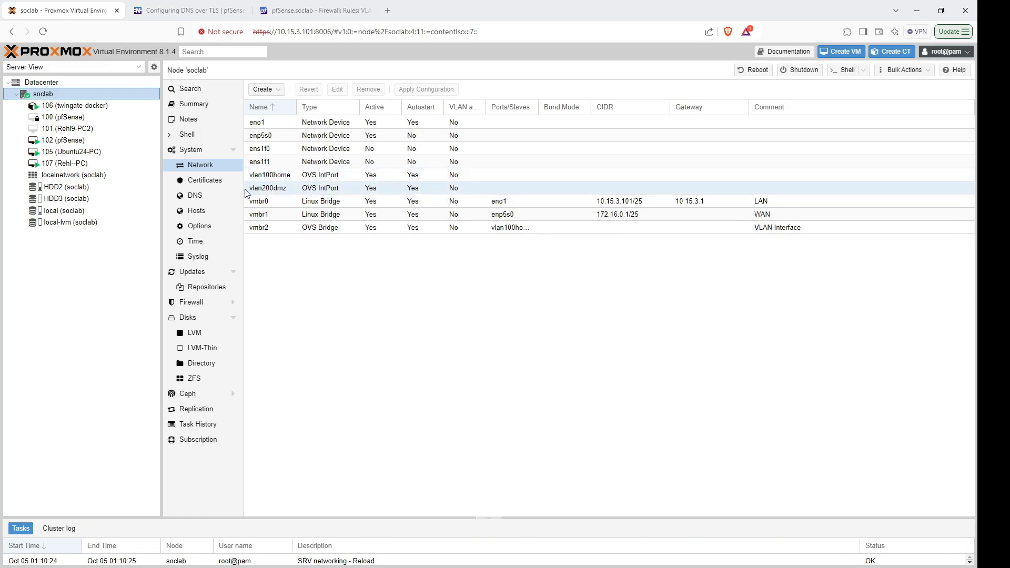
{"action": "left_click", "coordinate": [67, 163]}
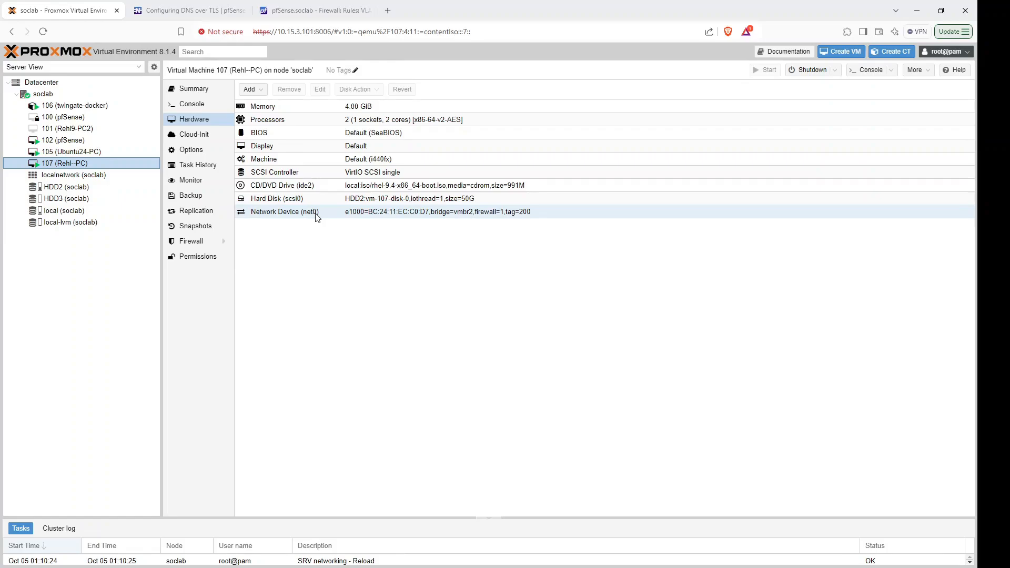
Remove VM 107's existing e1000 network device net0.
{"action": "left_click", "coordinate": [271, 212]}
{"action": "left_click", "coordinate": [292, 90]}
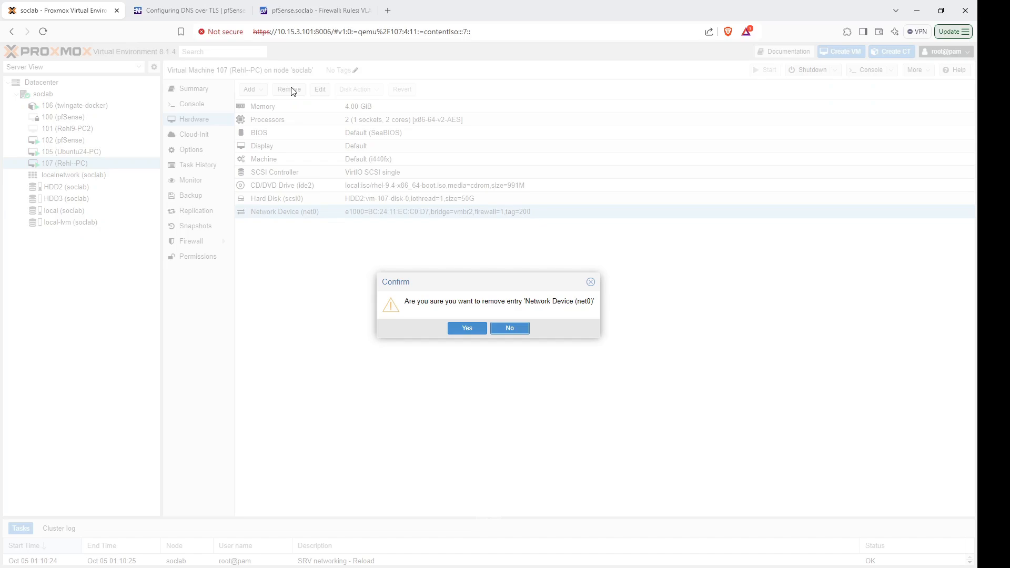
{"action": "left_click", "coordinate": [460, 327]}
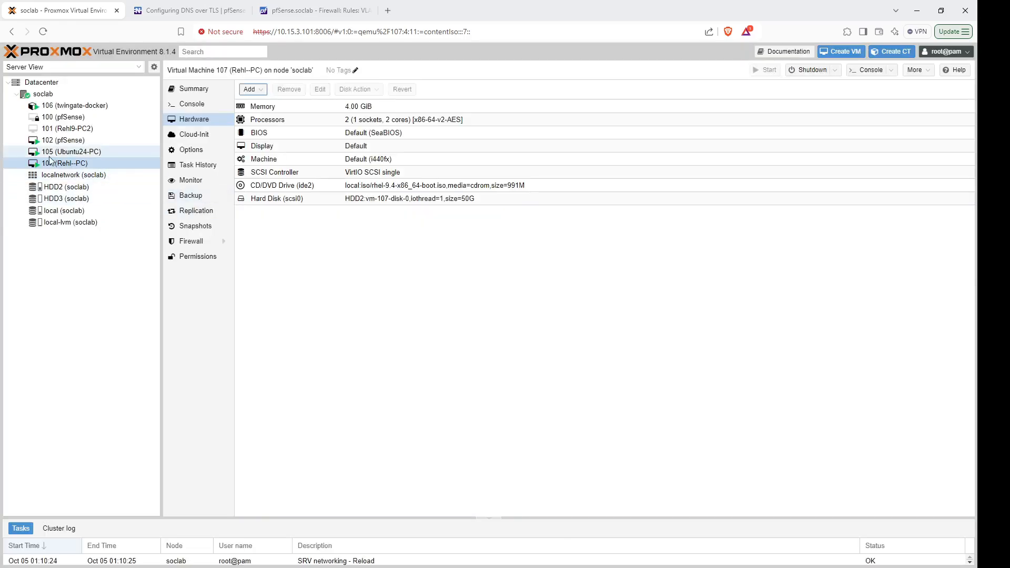
Add a VirtIO network device on bridge vmbr2 with VLAN tag 200.
{"action": "left_click", "coordinate": [257, 89]}
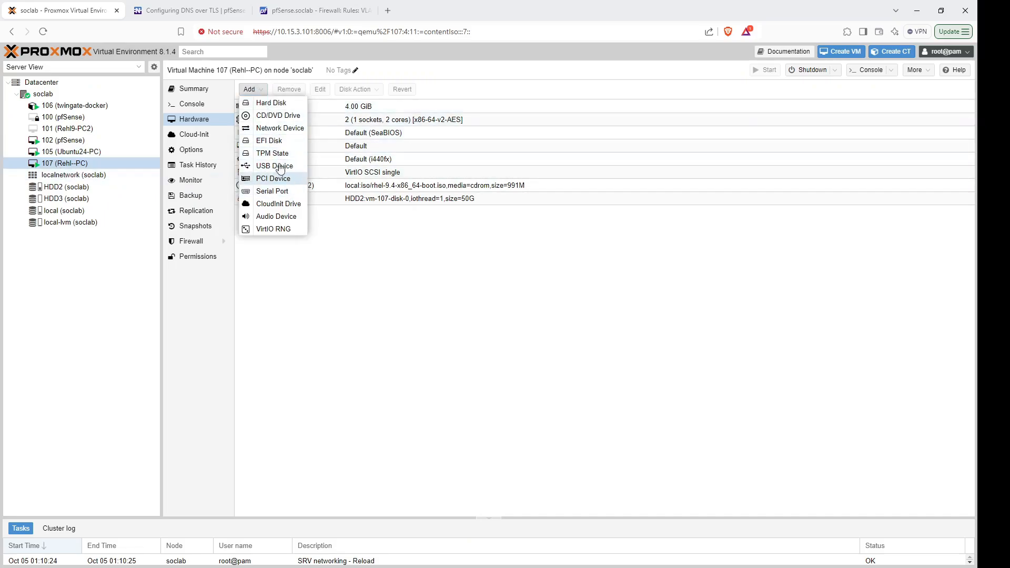
{"action": "left_click", "coordinate": [280, 128]}
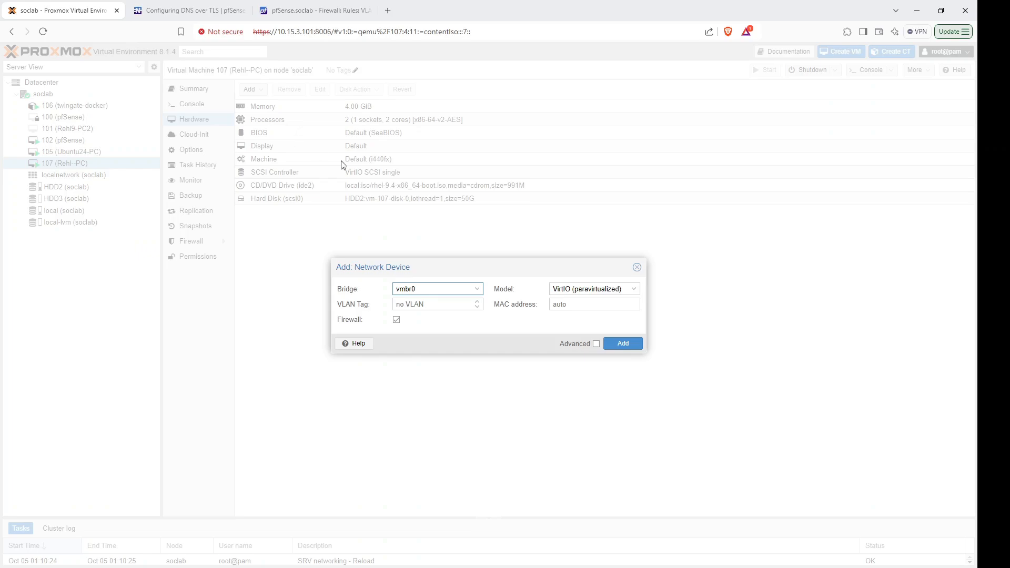
{"action": "left_click", "coordinate": [476, 288]}
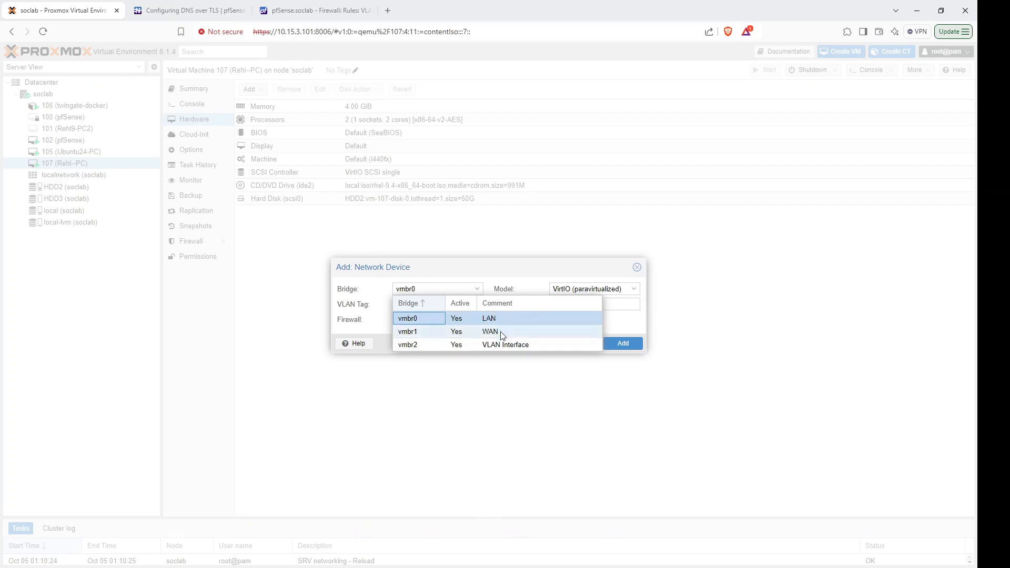
{"action": "left_click", "coordinate": [504, 345]}
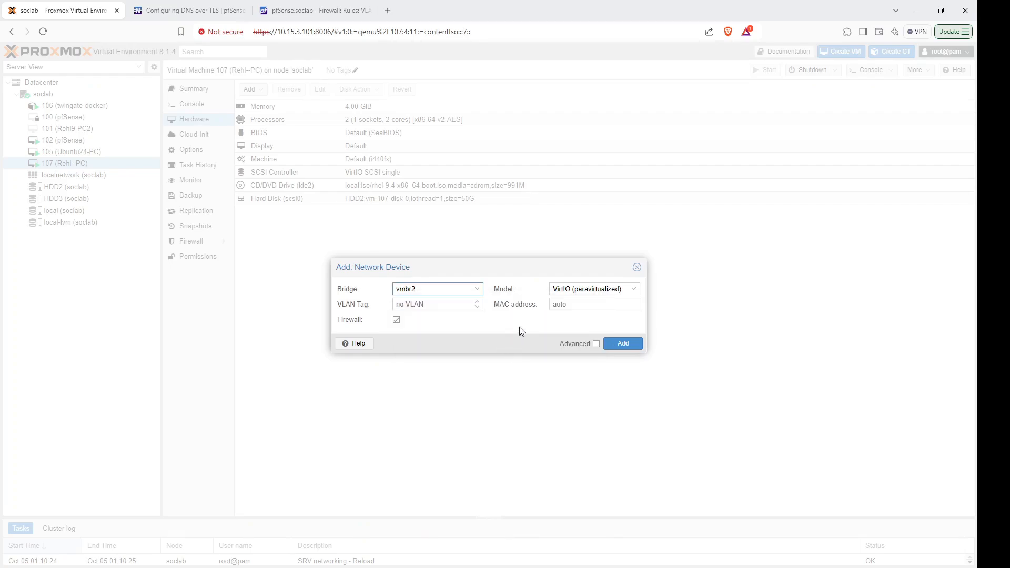
{"action": "left_click", "coordinate": [439, 305]}
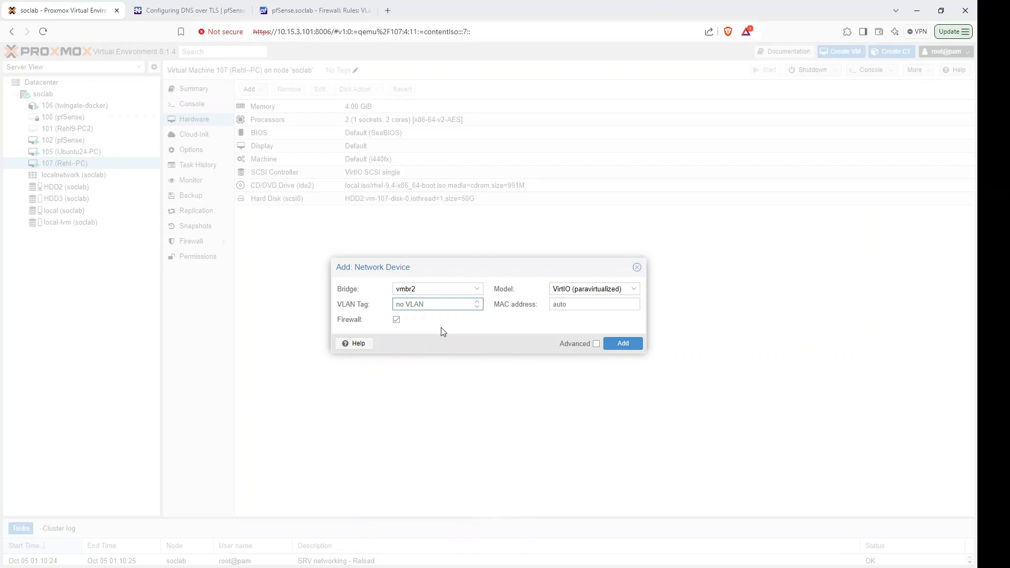
{"action": "type", "text": "200"}
{"action": "left_click", "coordinate": [624, 344]}
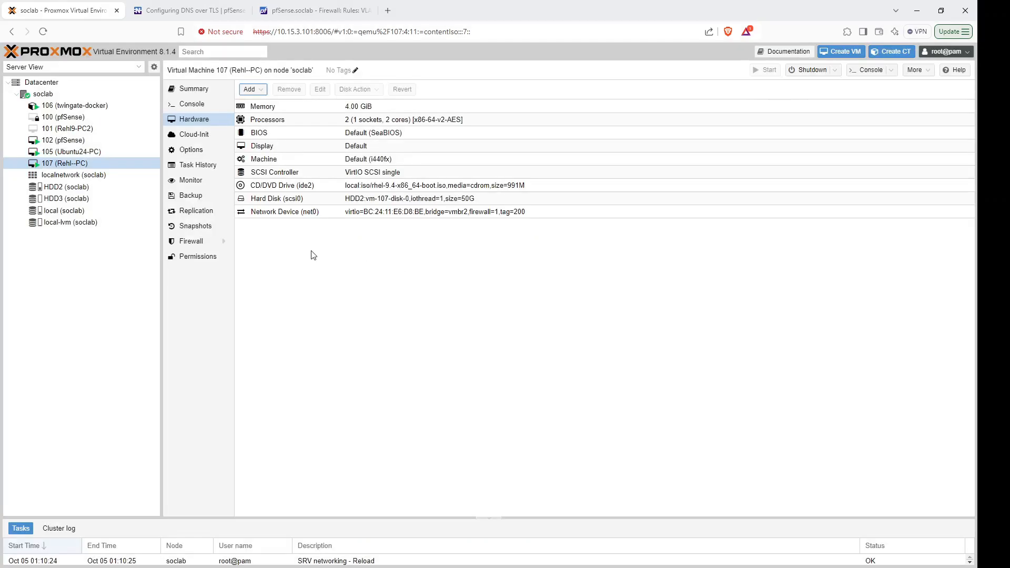
Log into VM 107's console with the account password, run ifconfig, and highlight ens18's 10.0.2.2.
{"action": "left_click", "coordinate": [199, 104]}
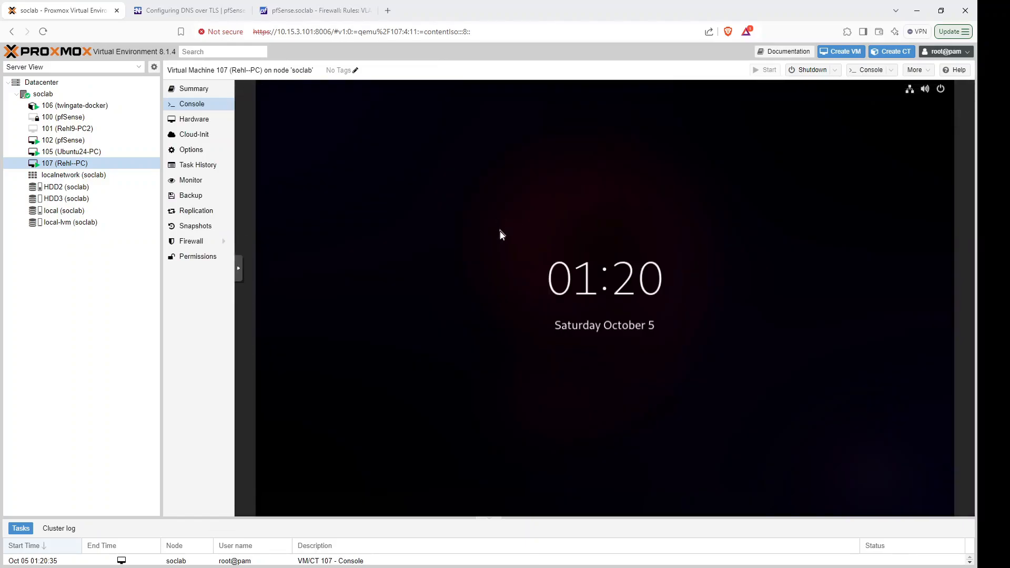
{"action": "left_click", "coordinate": [531, 247]}
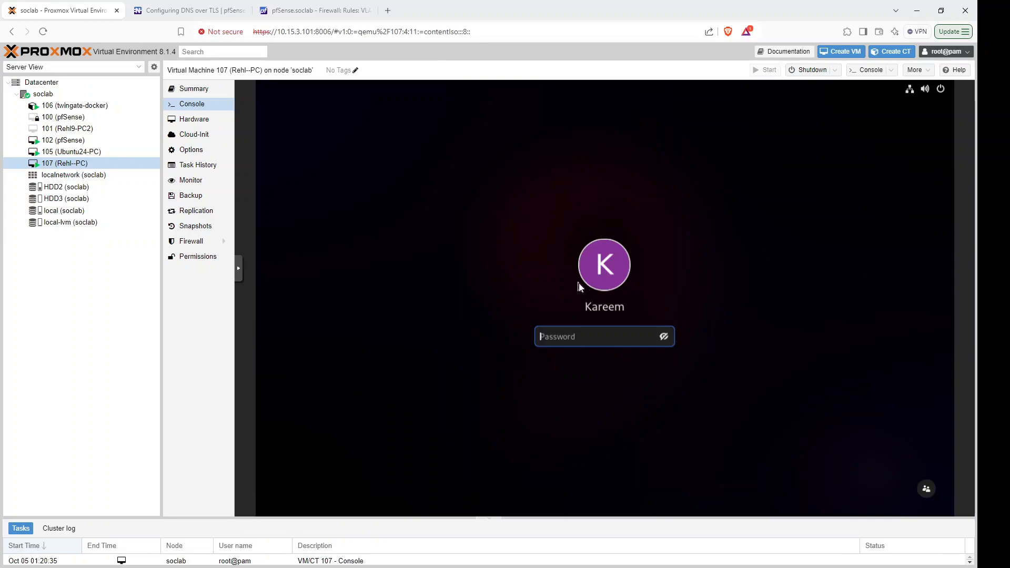
{"action": "type", "text": "k*****"}
{"action": "key", "text": "Return"}
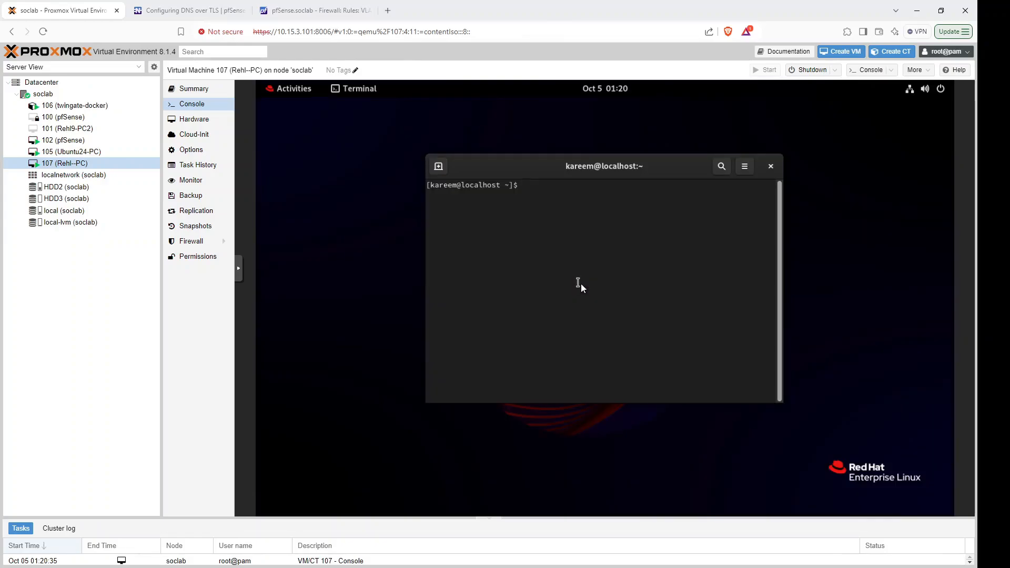
{"action": "type", "text": "ifconfig"}
{"action": "key", "text": "Return"}
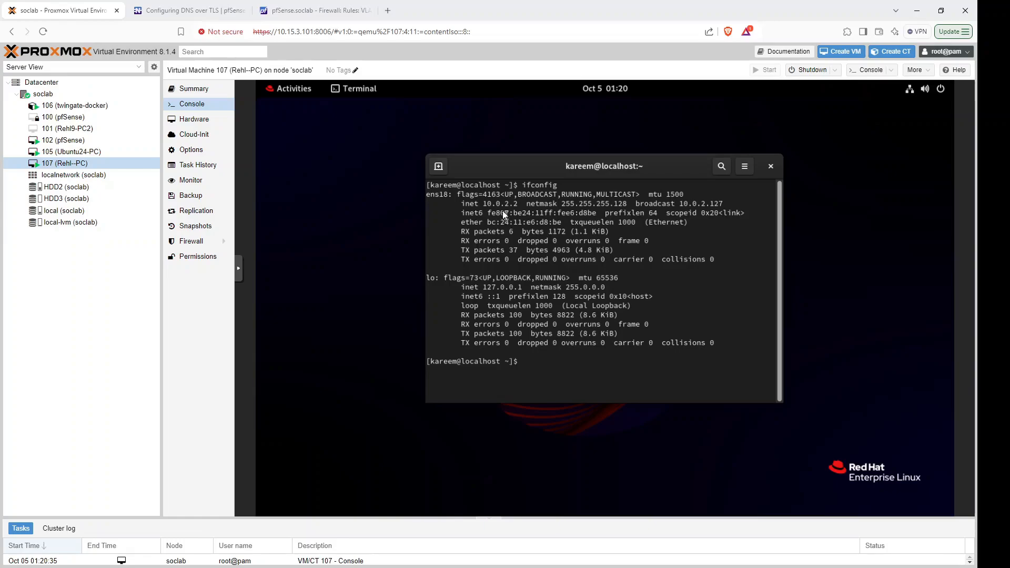
{"action": "left_click_drag", "start_coordinate": [482, 204], "coordinate": [524, 208]}
Confirm pfSense's VLAN200DMZ DHCP range is 10.0.2.1–10.0.2.126, then return to VM 107's console.
{"action": "left_click", "coordinate": [308, 10]}
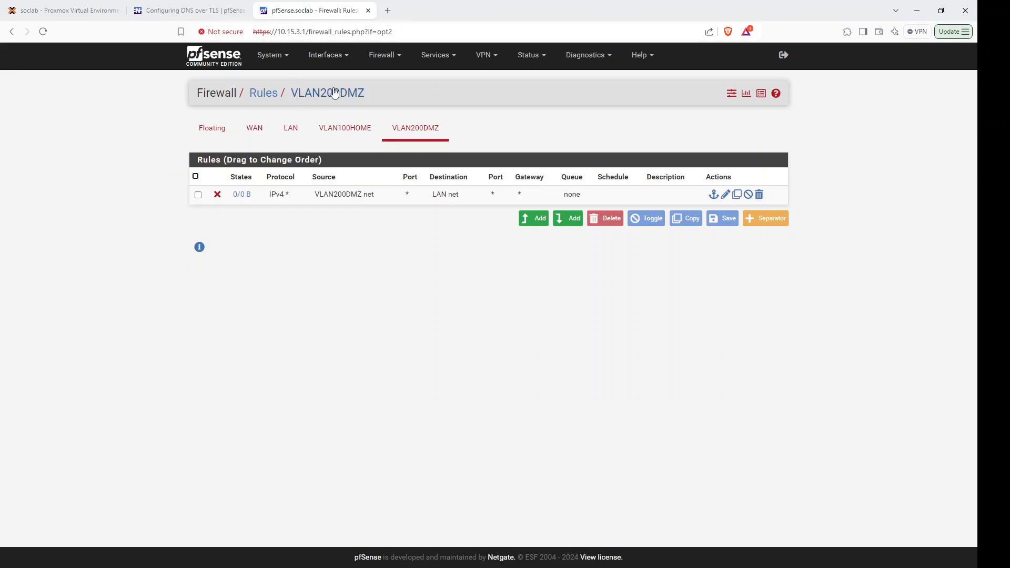
{"action": "left_click", "coordinate": [345, 56]}
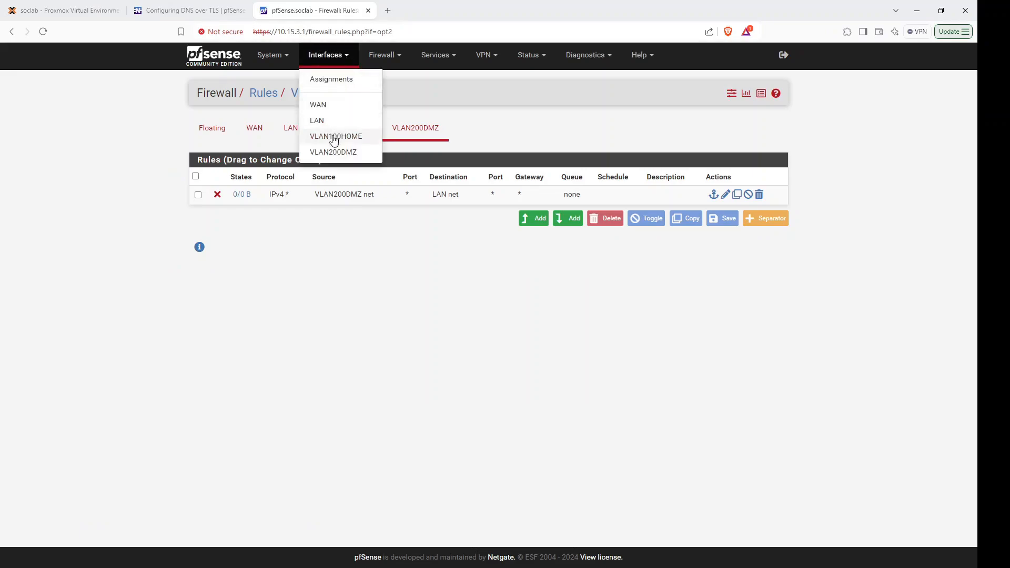
{"action": "left_click", "coordinate": [454, 60]}
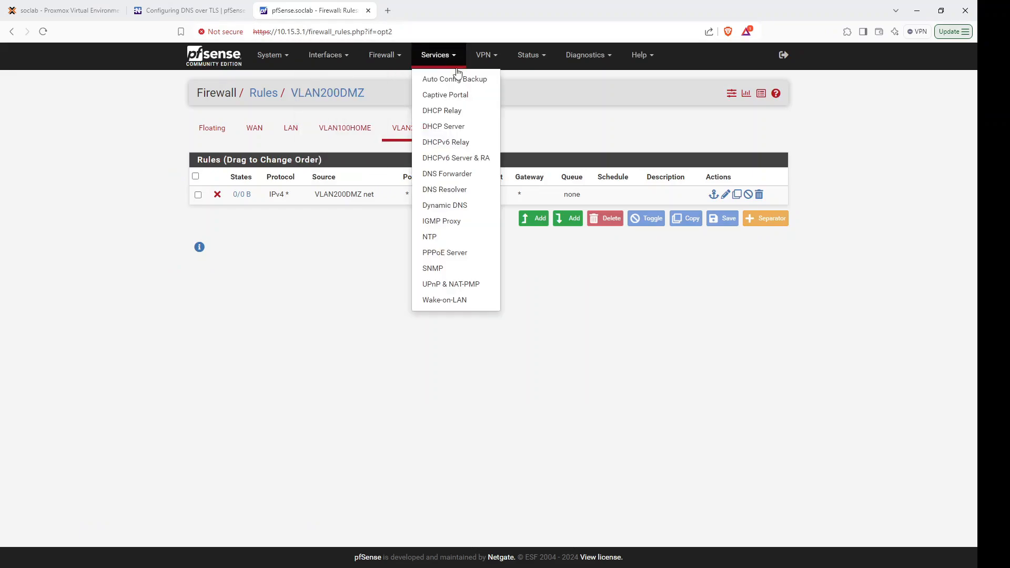
{"action": "left_click", "coordinate": [470, 127]}
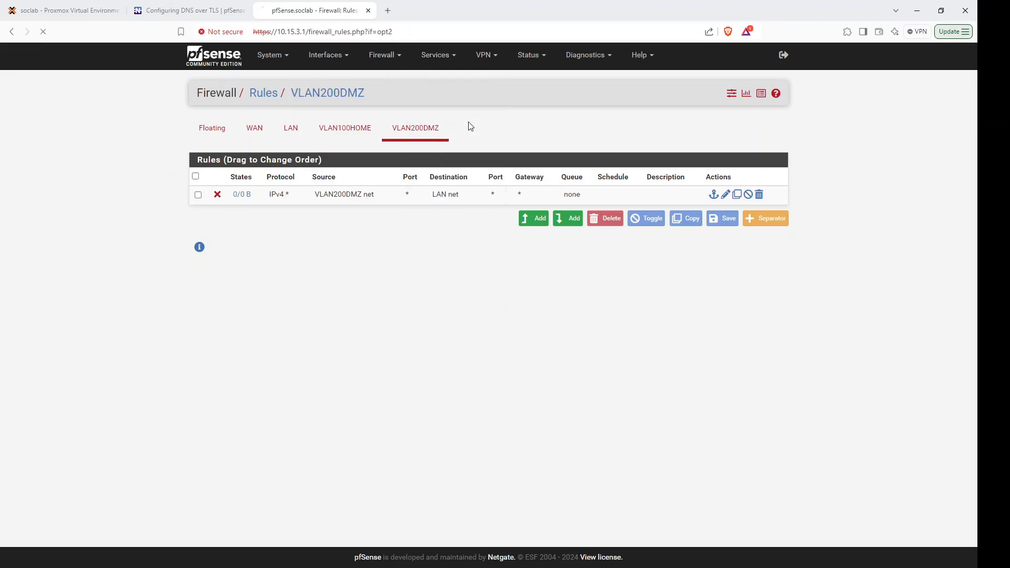
{"action": "left_click", "coordinate": [322, 132]}
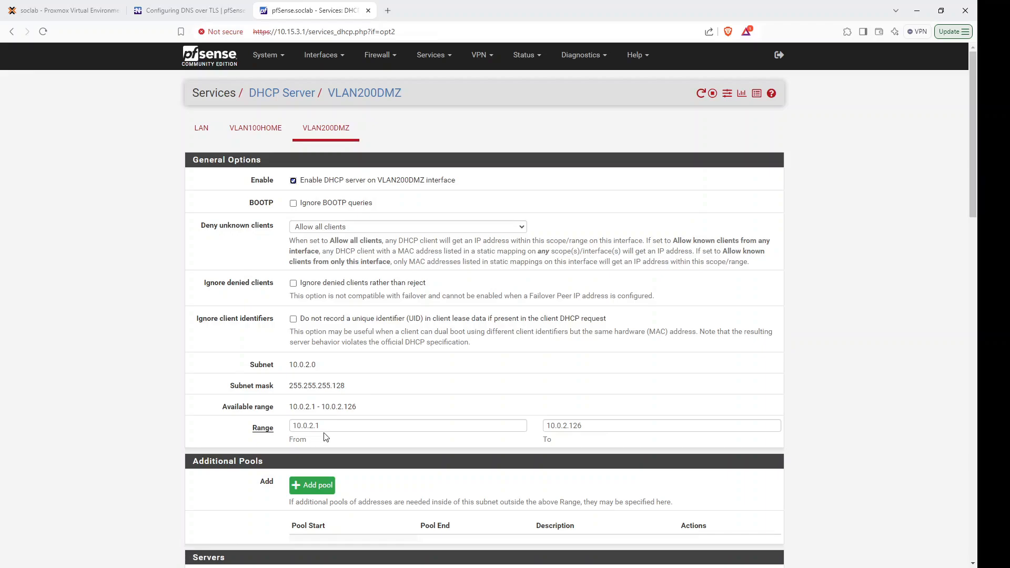
{"action": "left_click", "coordinate": [84, 13]}
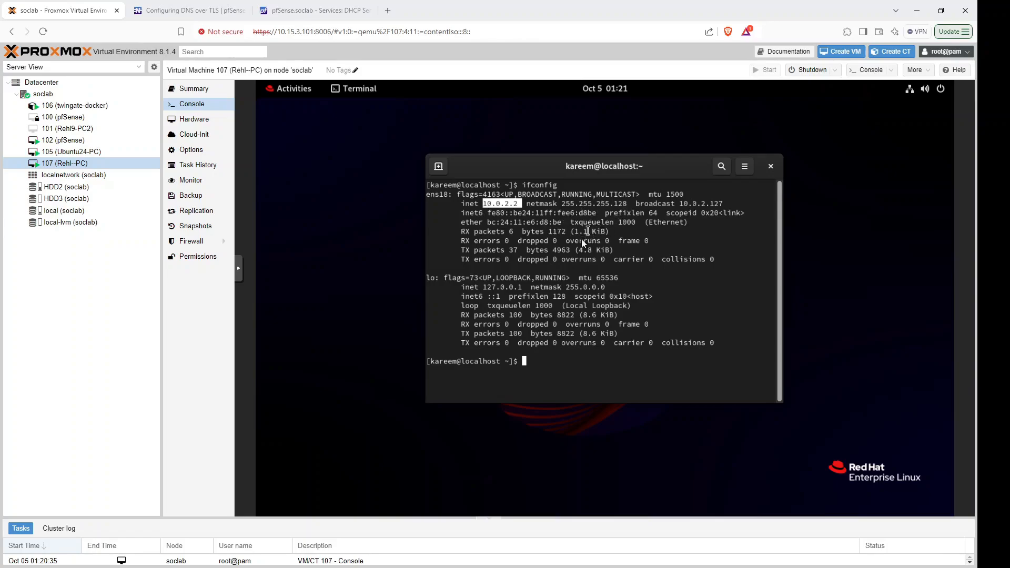
Ping 8.8.8.8 from VM 107, which loses every packet.
{"action": "left_click", "coordinate": [582, 268]}
{"action": "type", "text": "ping 8.8.8.8"}
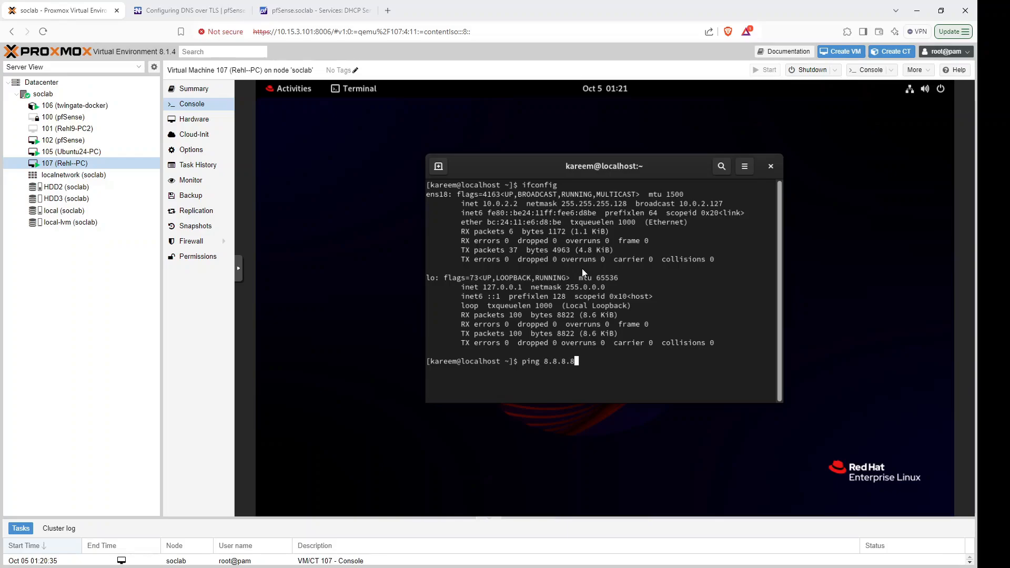
{"action": "key", "text": "Return"}
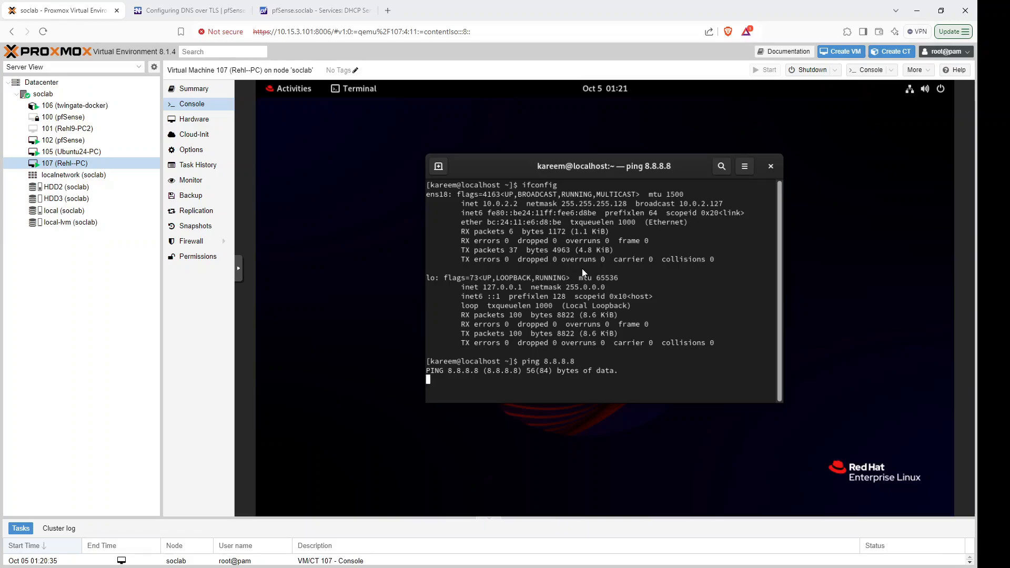
{"action": "key", "text": "ctrl+c"}
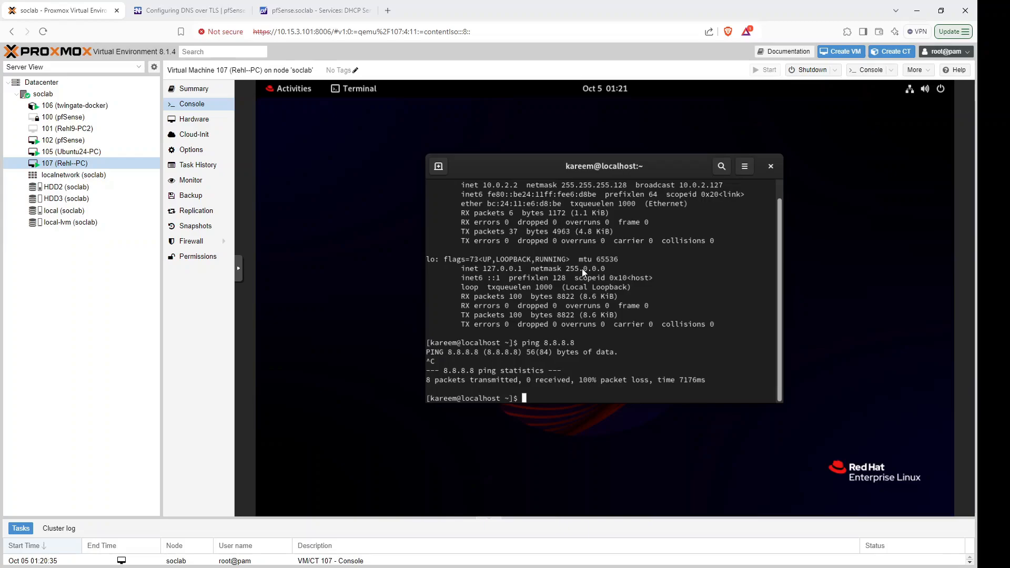
Ping 10.15.3.1 from VM 107, also 100% loss, then select VM 105 (Ubuntu24-PC).
{"action": "type", "text": "ping 10.15.3.1"}
{"action": "key", "text": "Return"}
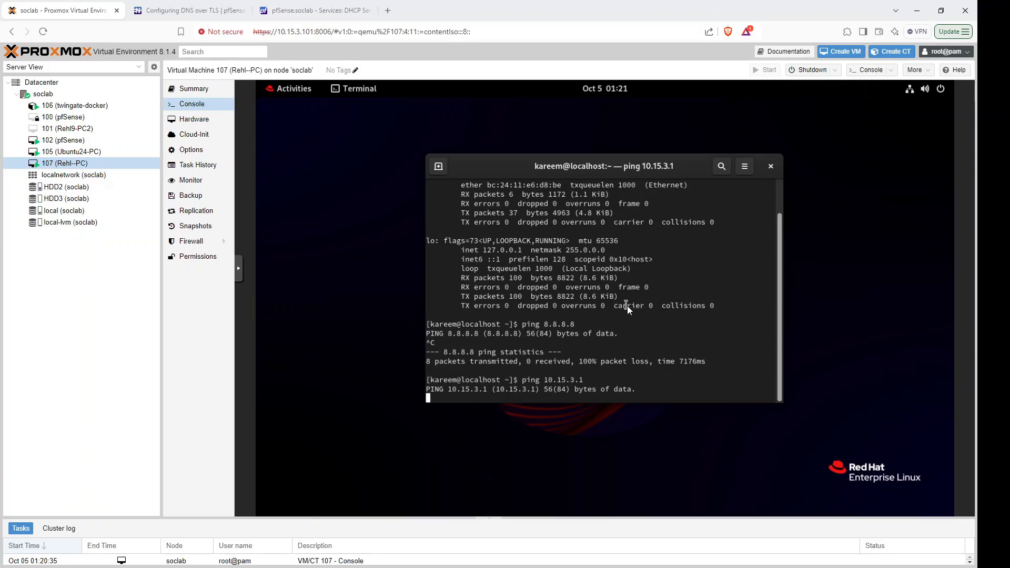
{"action": "key", "text": "ctrl+c"}
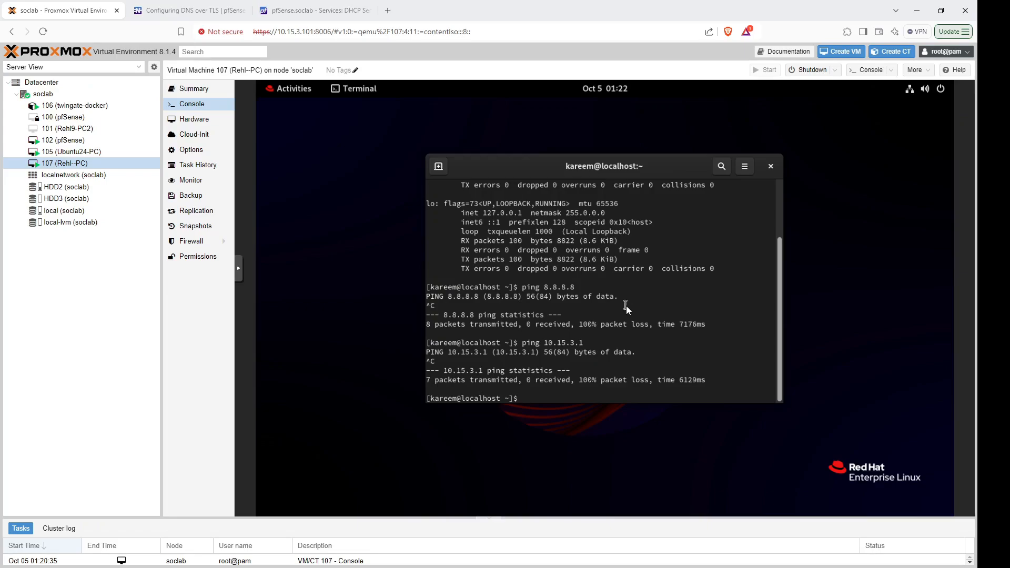
{"action": "type", "text": "ping"}
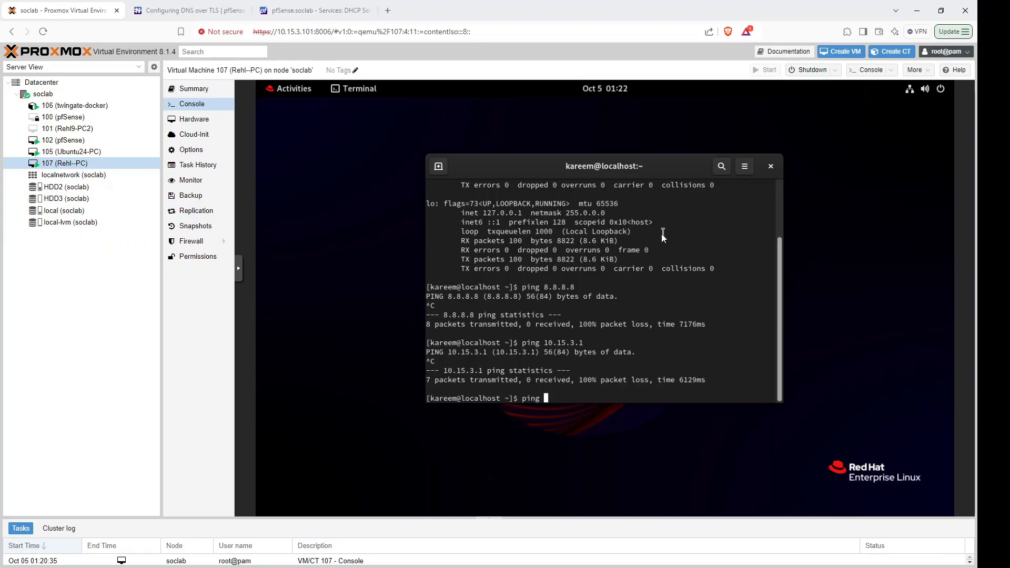
{"action": "left_click", "coordinate": [106, 152]}
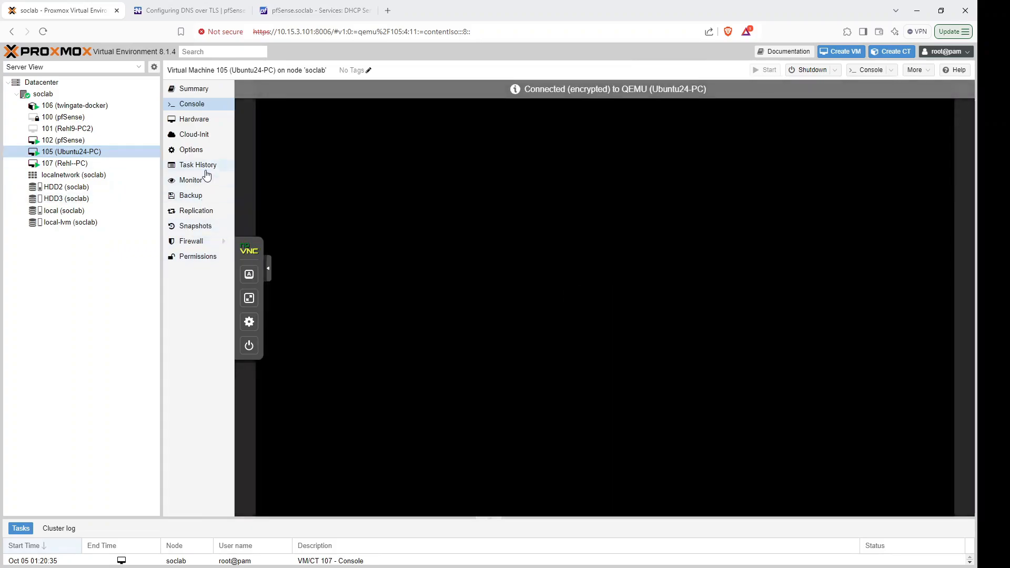
Remove VM 105's existing network device net0.
{"action": "left_click", "coordinate": [196, 119]}
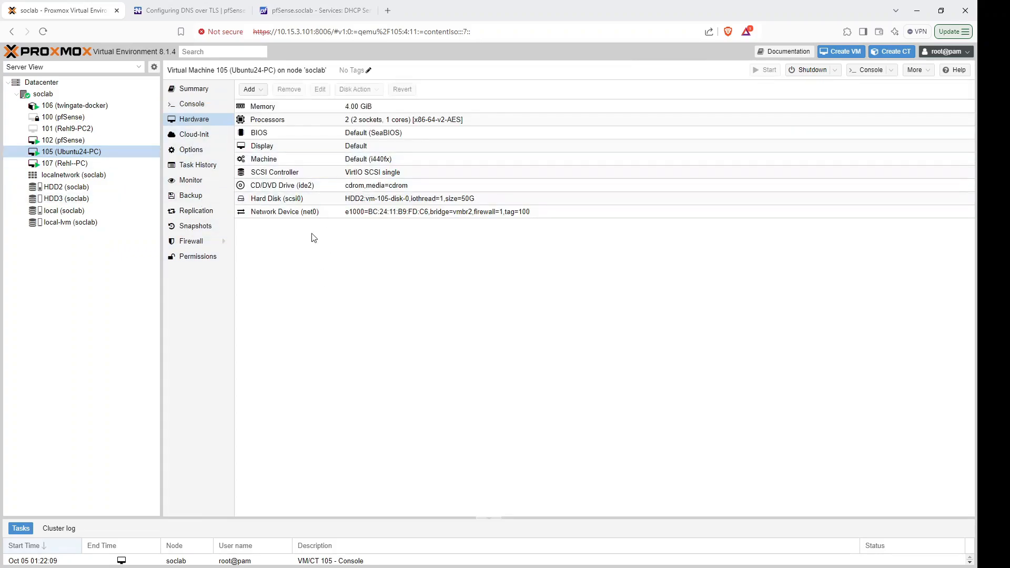
{"action": "left_click", "coordinate": [304, 215]}
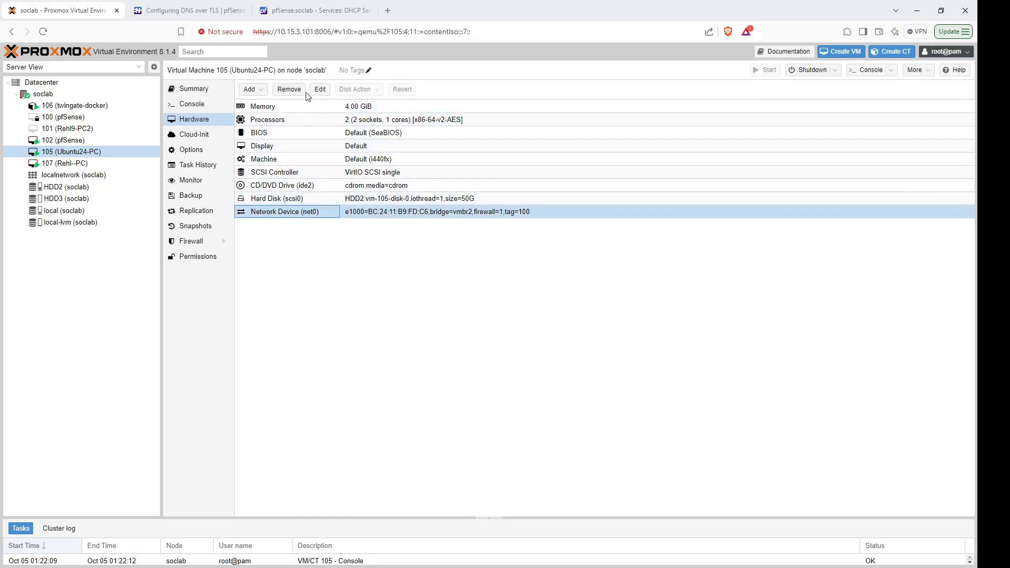
{"action": "left_click", "coordinate": [291, 91]}
{"action": "left_click", "coordinate": [454, 329]}
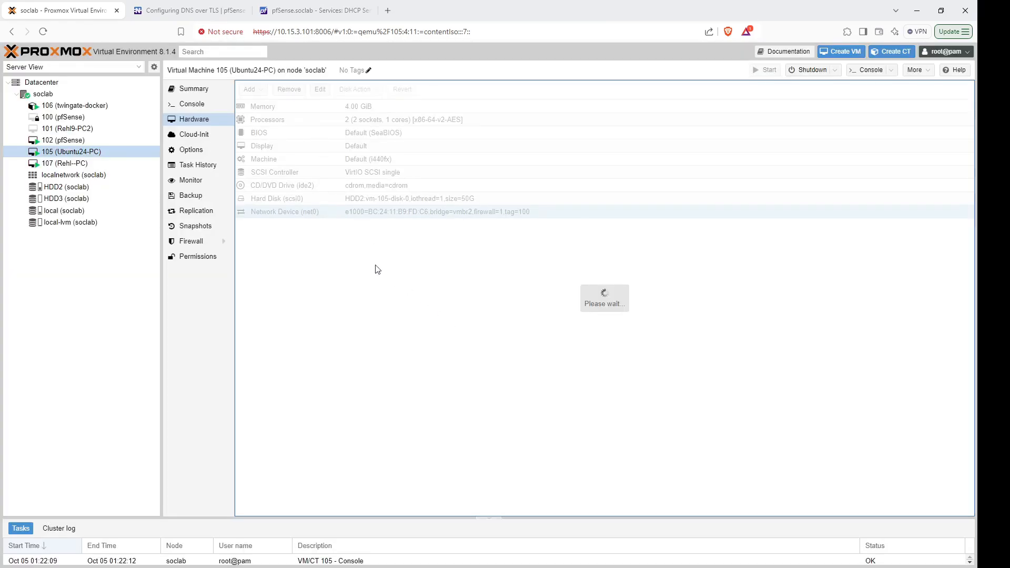
Add an Intel E1000 network device on bridge vmbr2 with VLAN tag 100.
{"action": "left_click", "coordinate": [253, 90]}
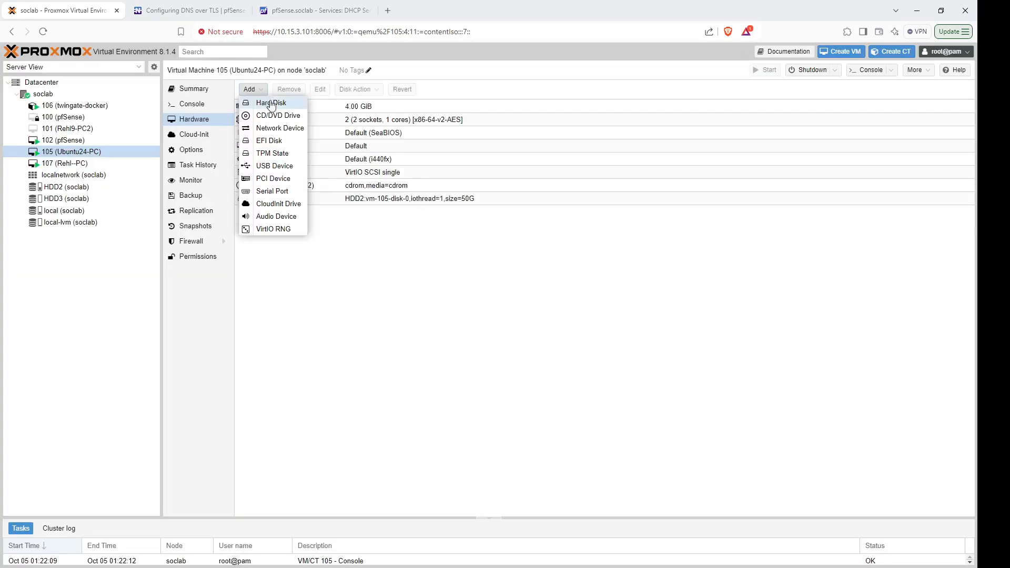
{"action": "left_click", "coordinate": [279, 129]}
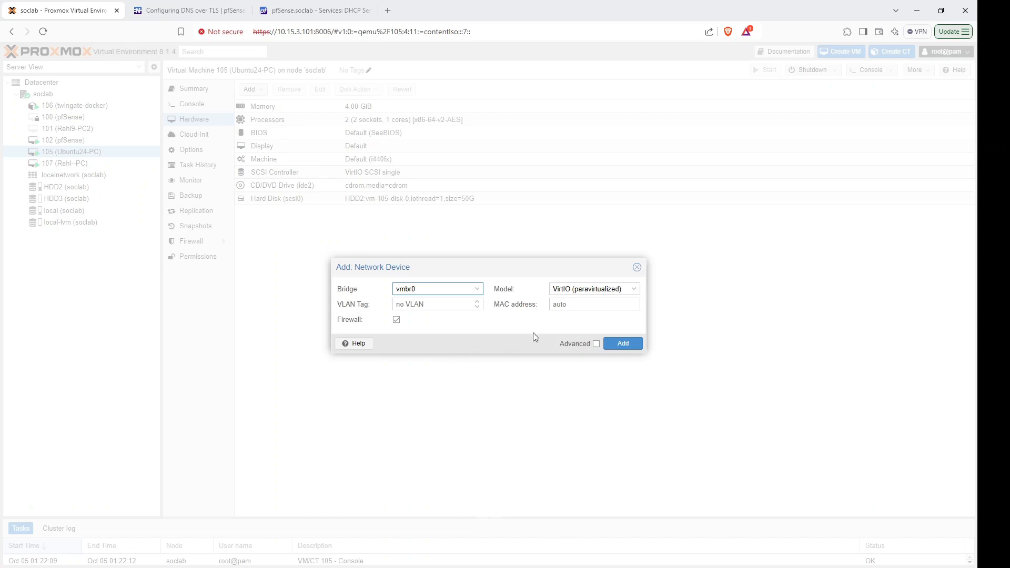
{"action": "left_click", "coordinate": [428, 289]}
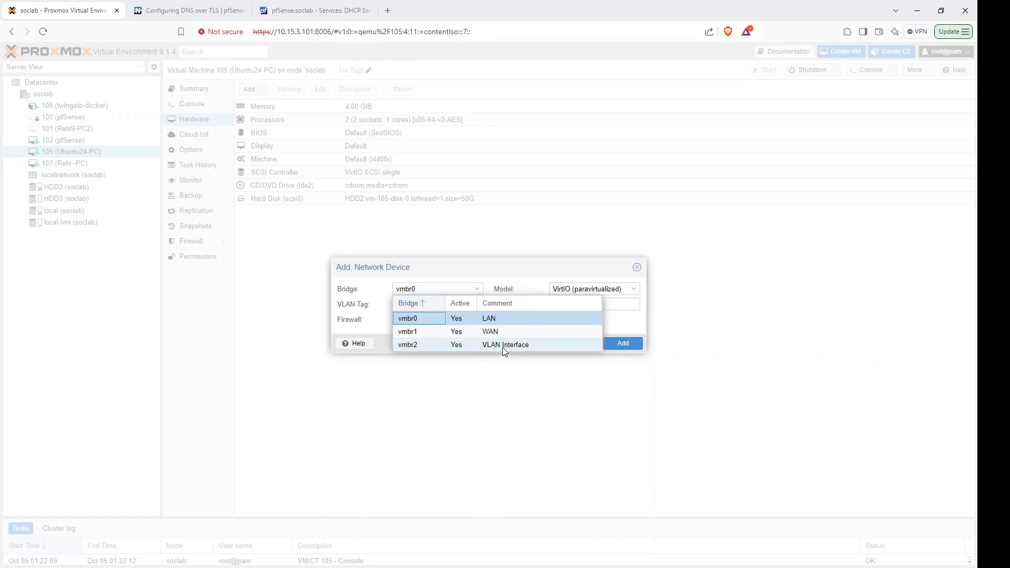
{"action": "left_click", "coordinate": [504, 348]}
{"action": "left_click", "coordinate": [425, 304]}
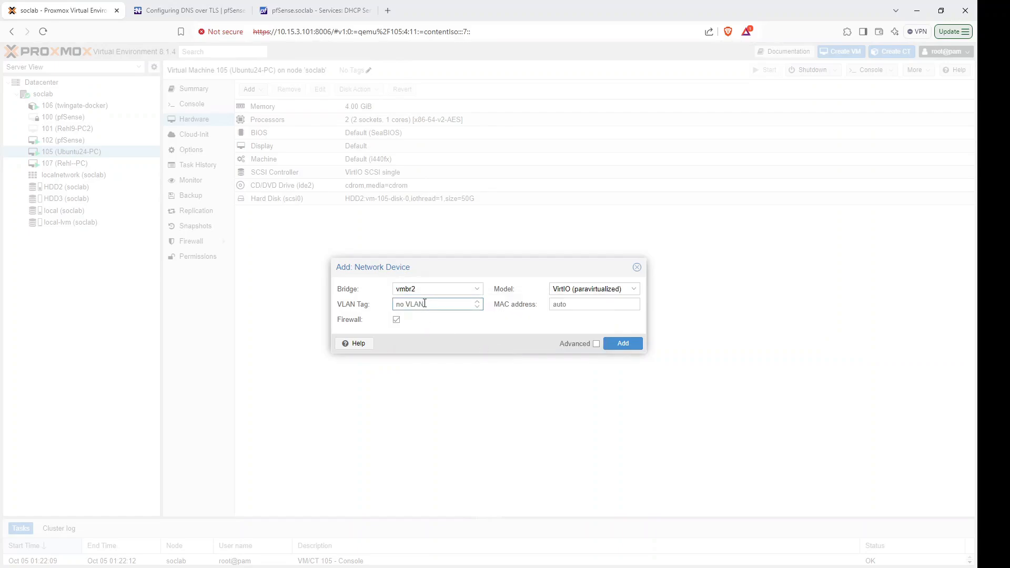
{"action": "type", "text": "100"}
{"action": "left_click", "coordinate": [456, 289]}
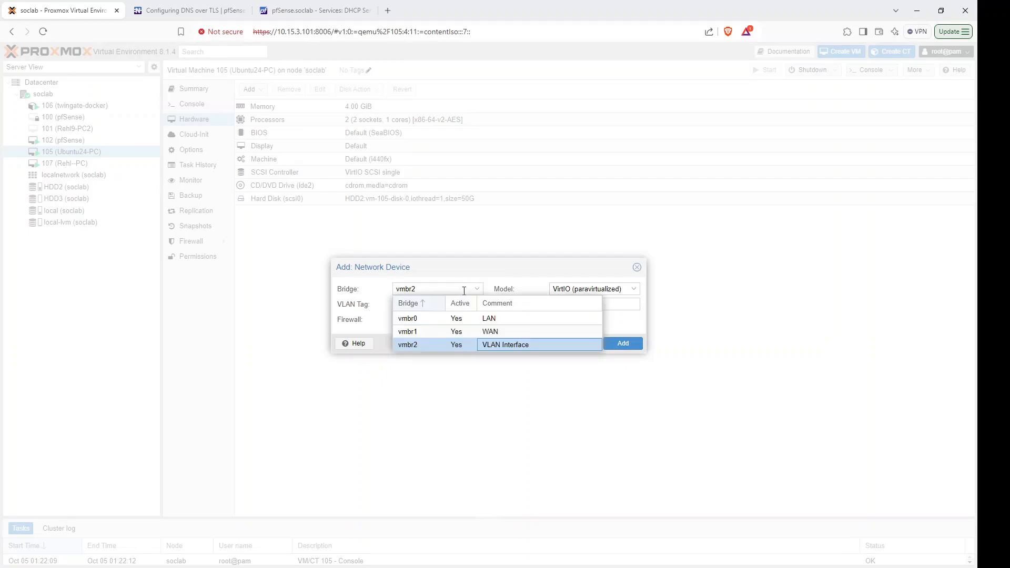
{"action": "left_click", "coordinate": [486, 345]}
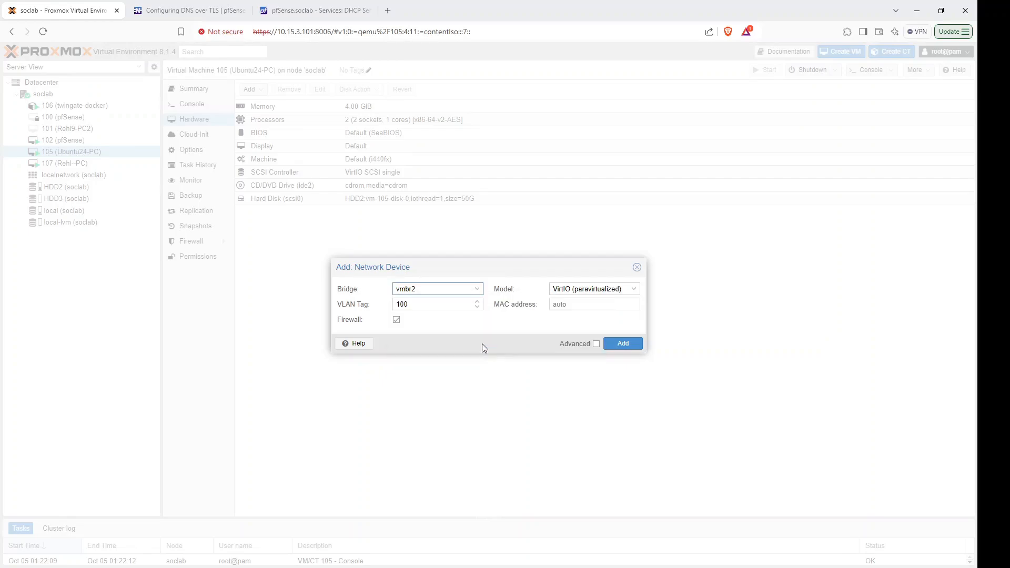
{"action": "left_click", "coordinate": [415, 305]}
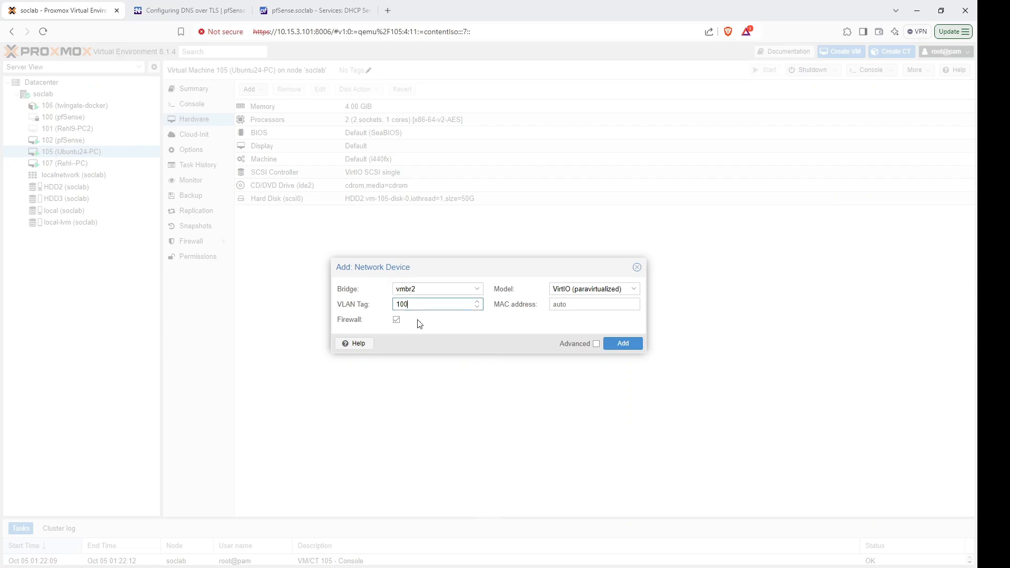
{"action": "left_click", "coordinate": [634, 290]}
{"action": "left_click", "coordinate": [593, 301]}
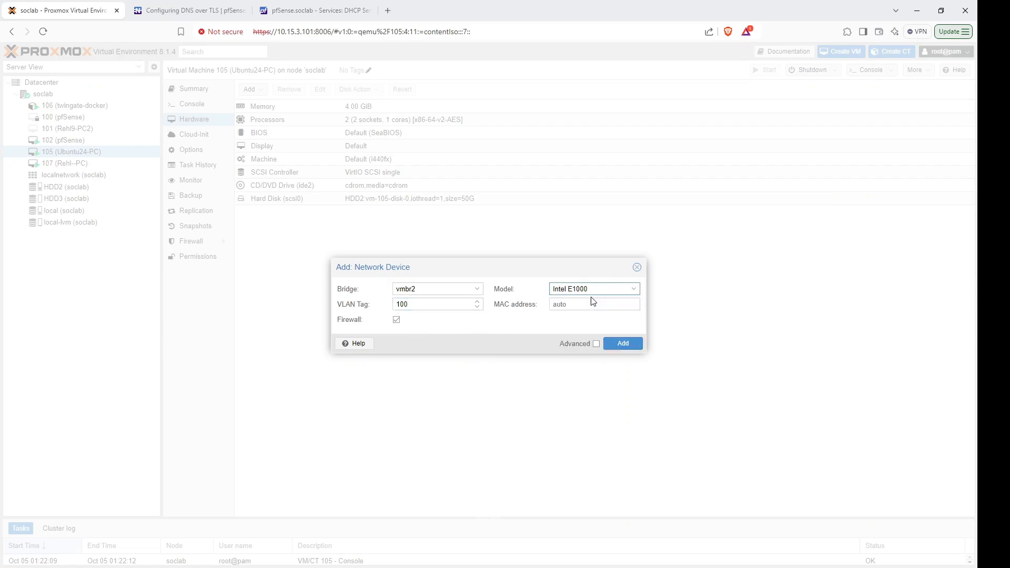
{"action": "left_click", "coordinate": [623, 344]}
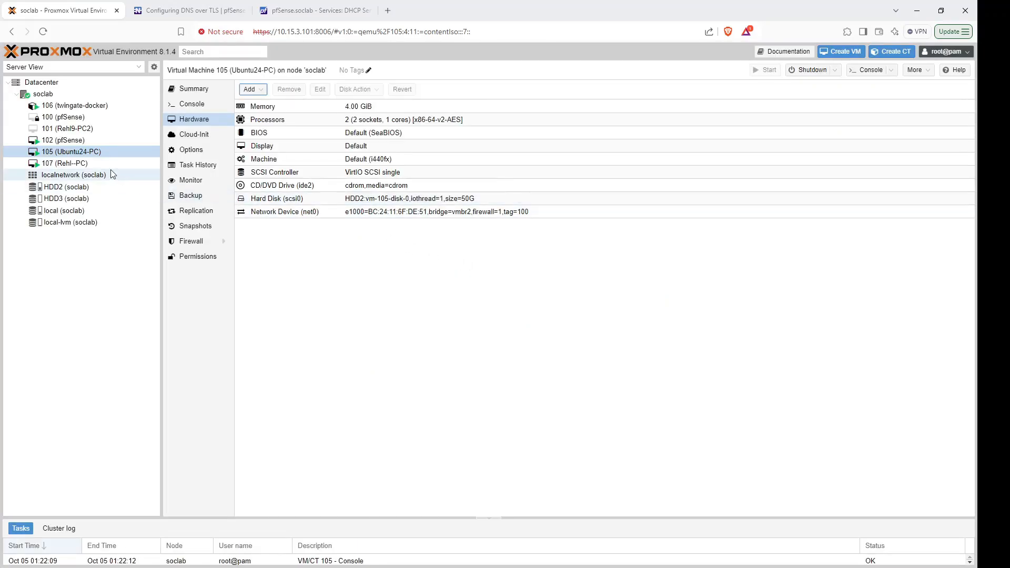
{"action": "left_click", "coordinate": [64, 164]}
Change VM 107's net0 model to Intel E1000, keeping bridge vmbr2 and VLAN tag 200.
{"action": "double_click", "coordinate": [374, 212]}
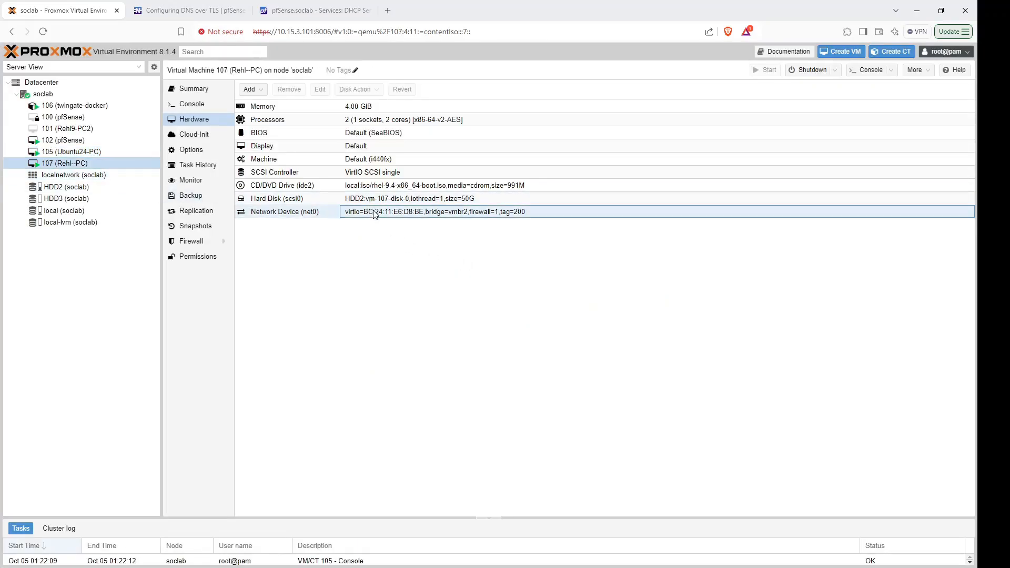
{"action": "left_click", "coordinate": [635, 290]}
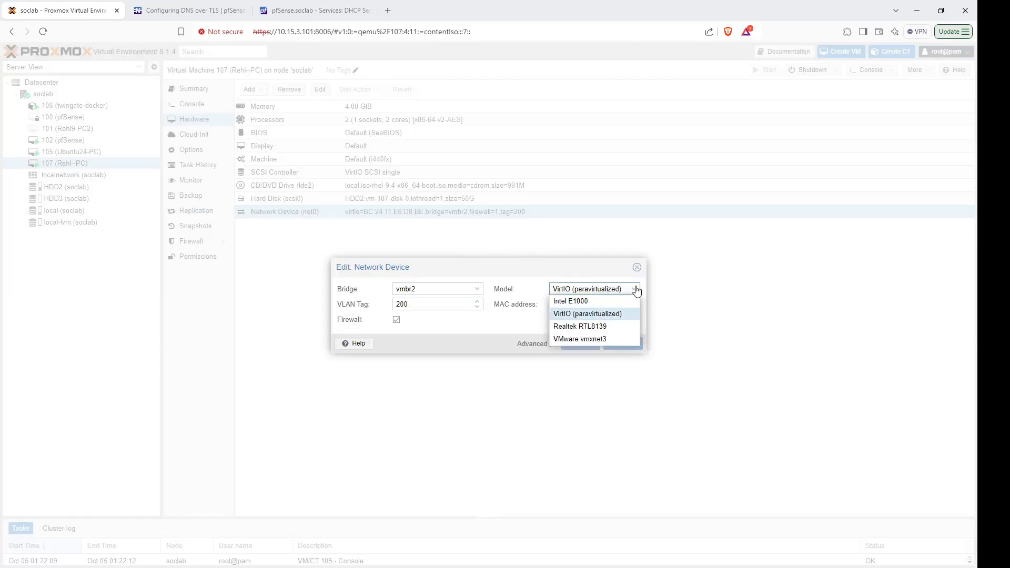
{"action": "left_click", "coordinate": [604, 301]}
{"action": "left_click", "coordinate": [624, 344]}
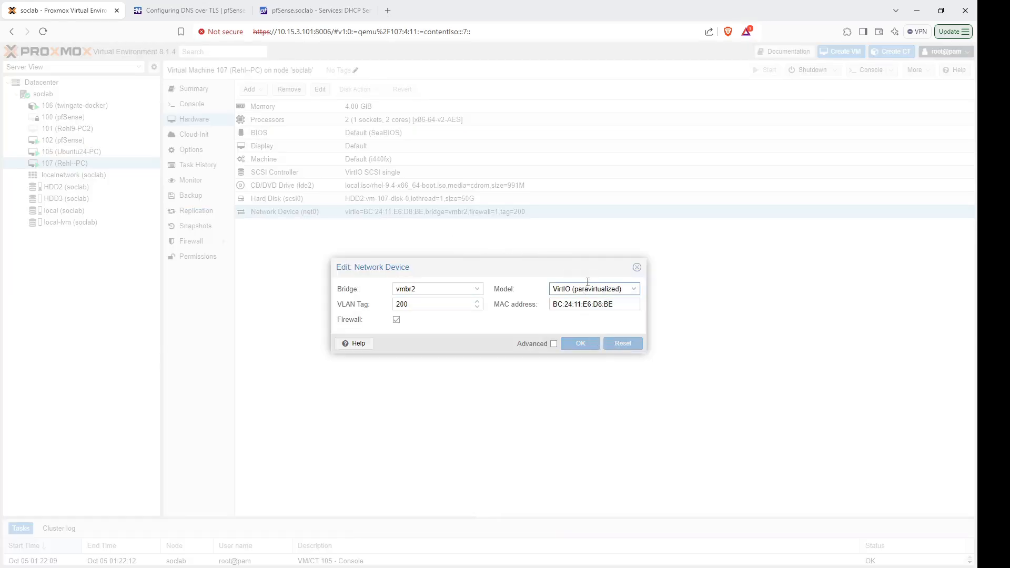
{"action": "left_click", "coordinate": [604, 289]}
{"action": "left_click", "coordinate": [588, 302]}
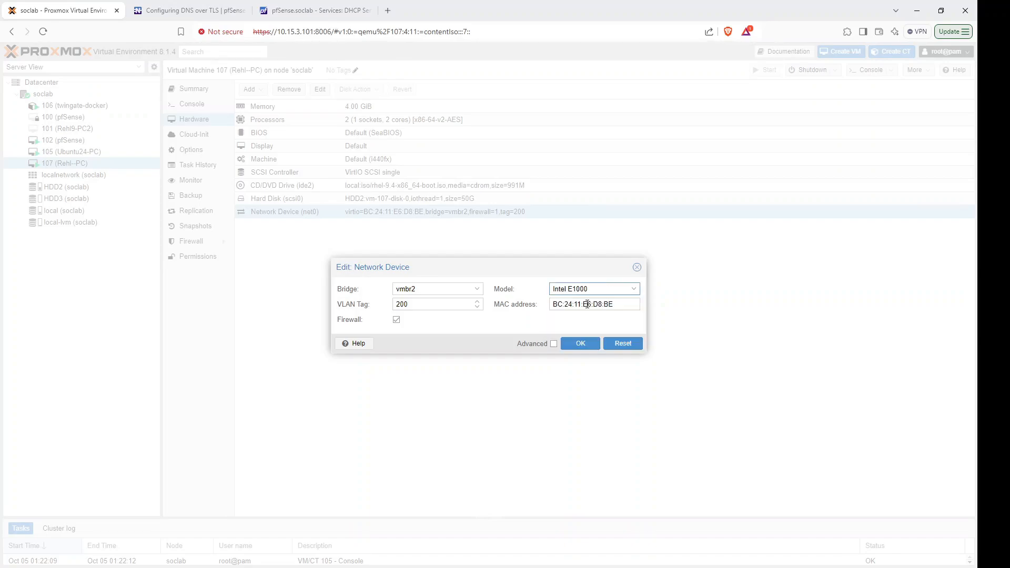
{"action": "left_click", "coordinate": [581, 344]}
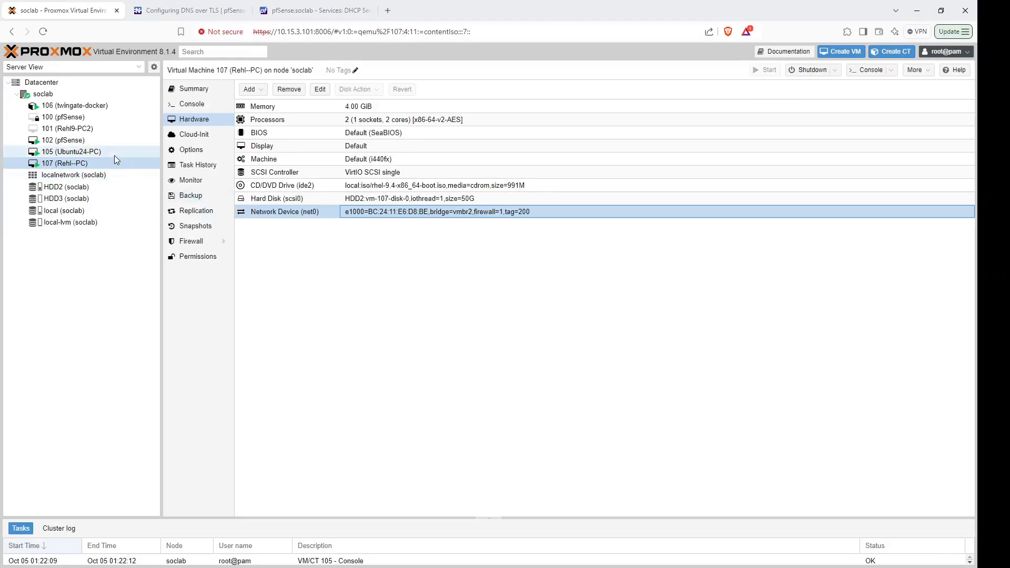
{"action": "left_click", "coordinate": [104, 152]}
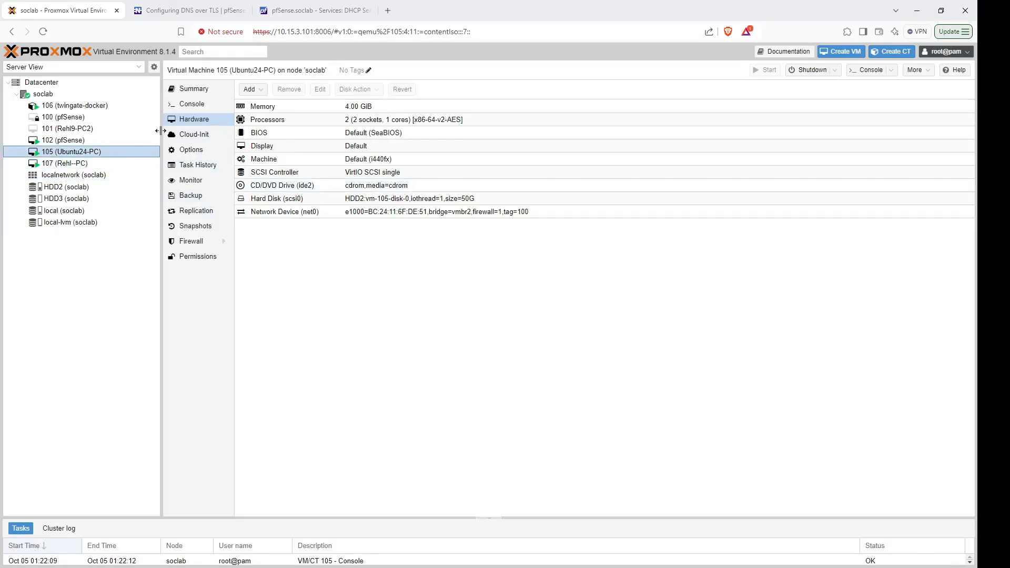
Log into the Ubuntu24-PC console, entering the login password.
{"action": "left_click", "coordinate": [190, 106]}
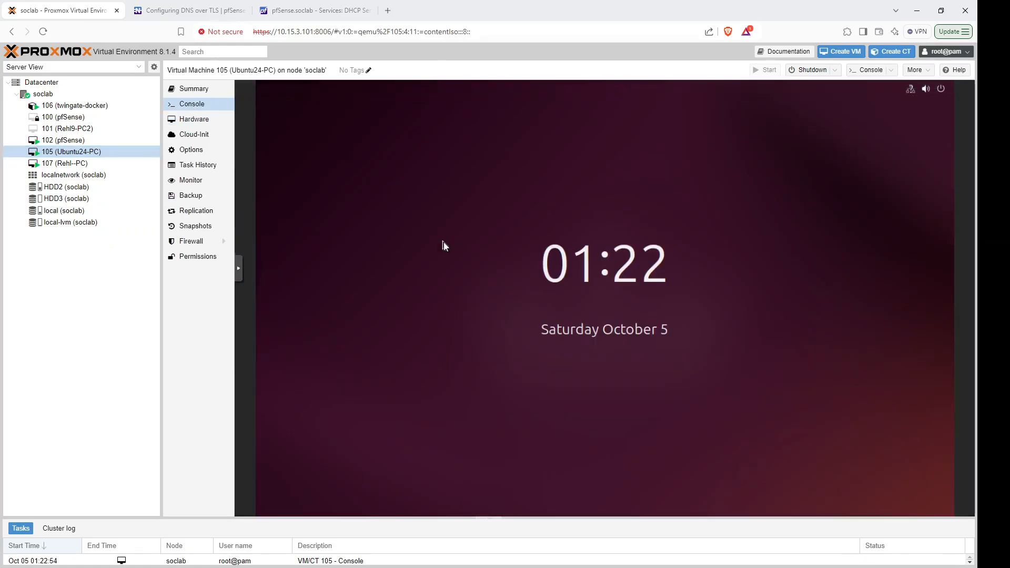
{"action": "left_click", "coordinate": [456, 260]}
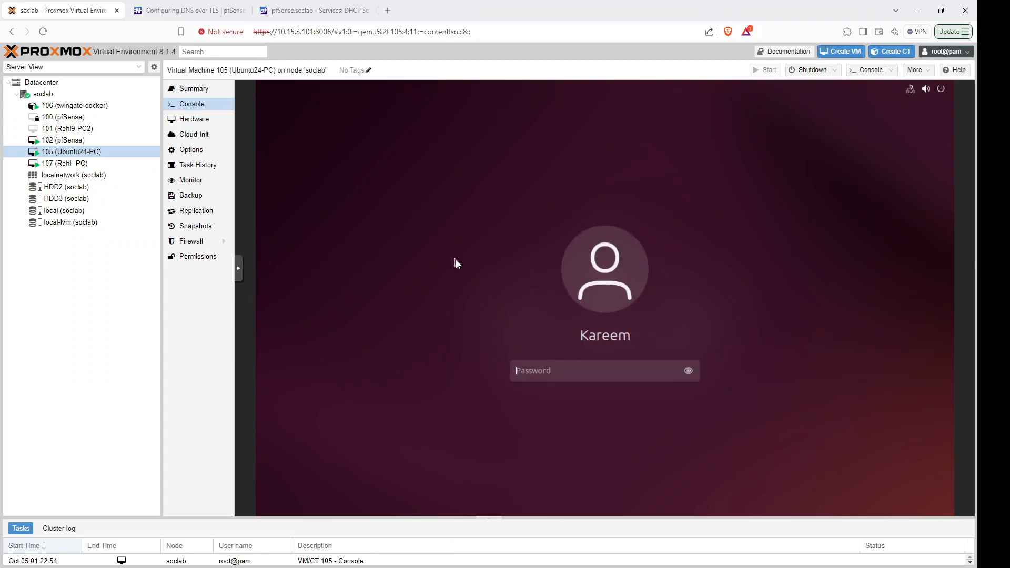
{"action": "type", "text": "**"}
{"action": "key", "text": "Return"}
{"action": "type", "text": "******"}
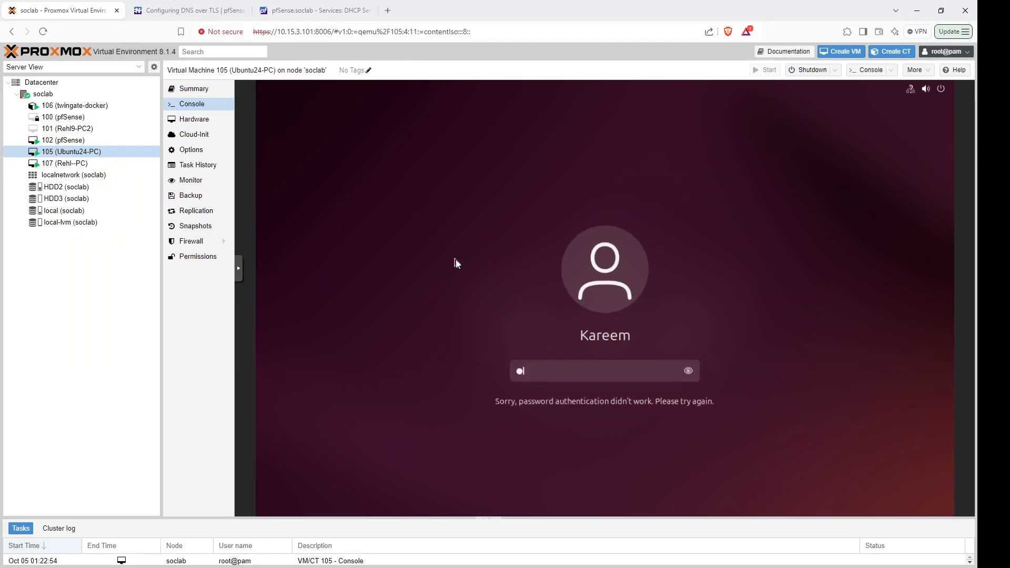
{"action": "key", "text": "Return"}
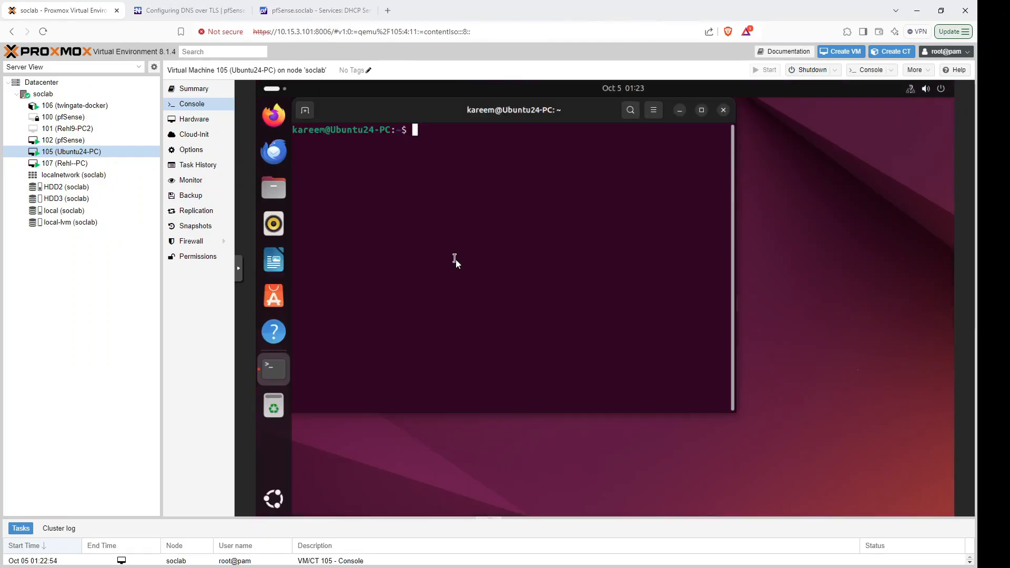
Run ifconfig and highlight ens18's address 10.0.1.2 in the output.
{"action": "type", "text": "ifcon"}
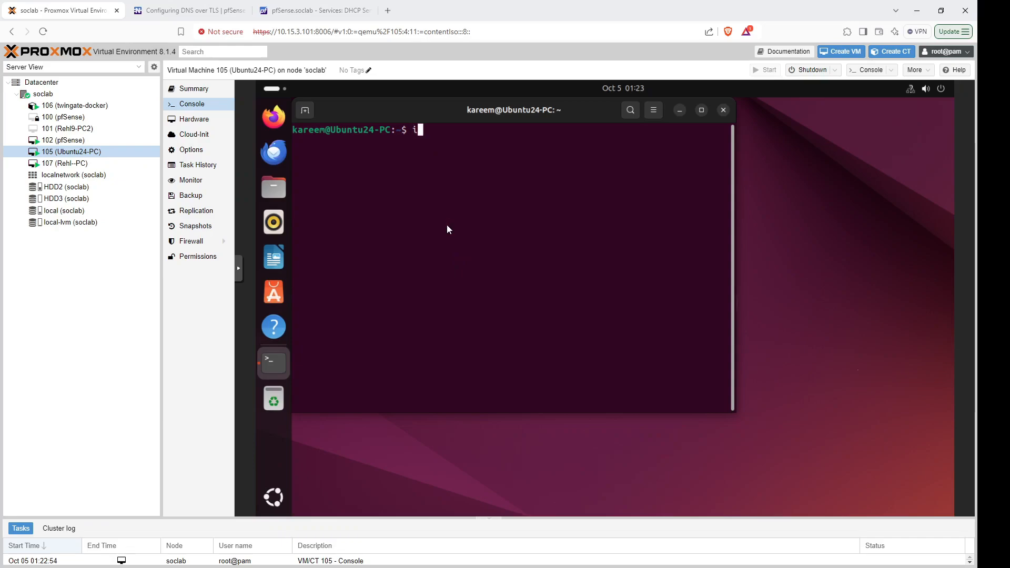
{"action": "type", "text": "fig"}
{"action": "key", "text": "Return"}
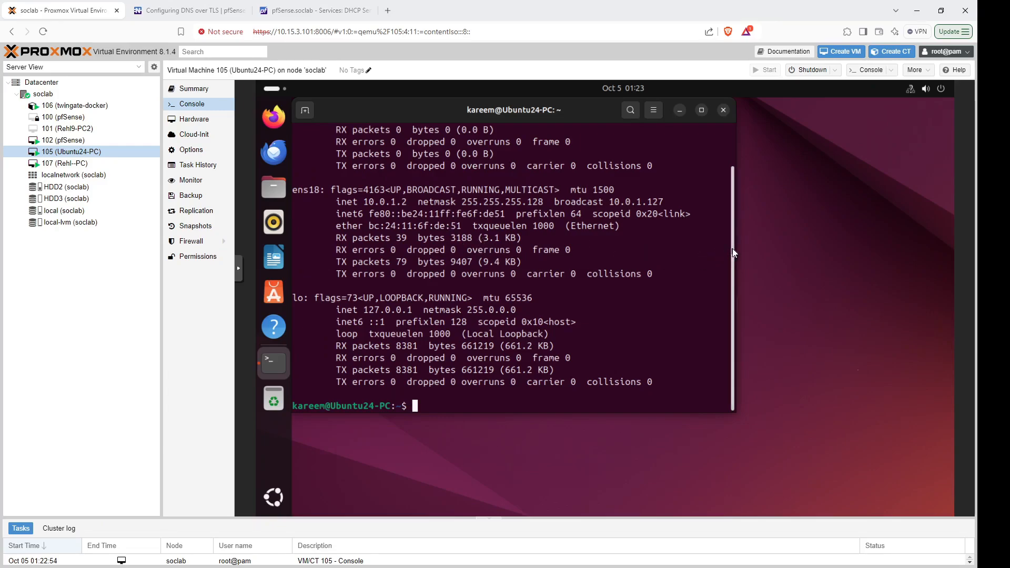
{"action": "left_click_drag", "start_coordinate": [732, 248], "coordinate": [721, 136]}
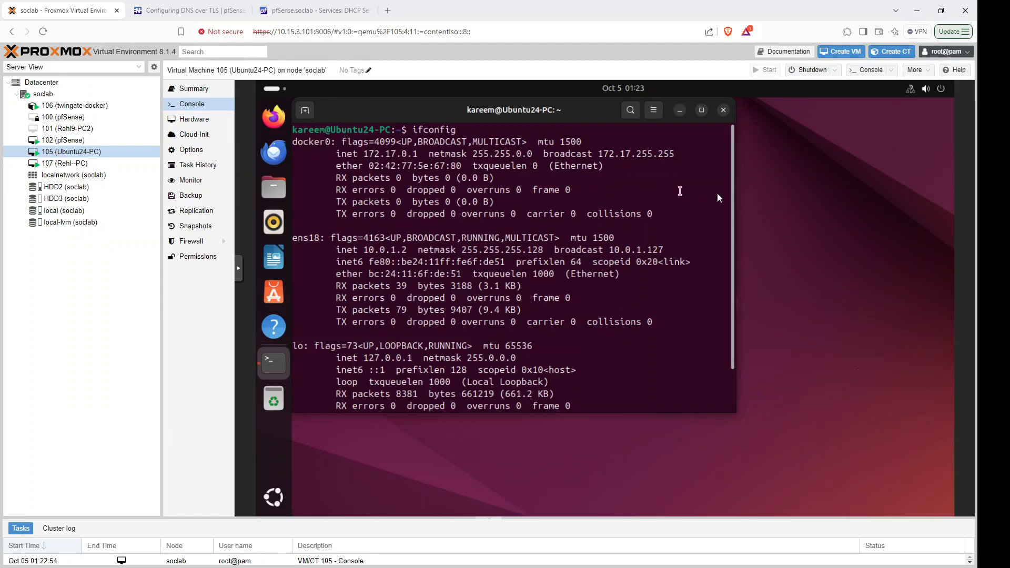
{"action": "left_click_drag", "start_coordinate": [734, 184], "coordinate": [744, 241]}
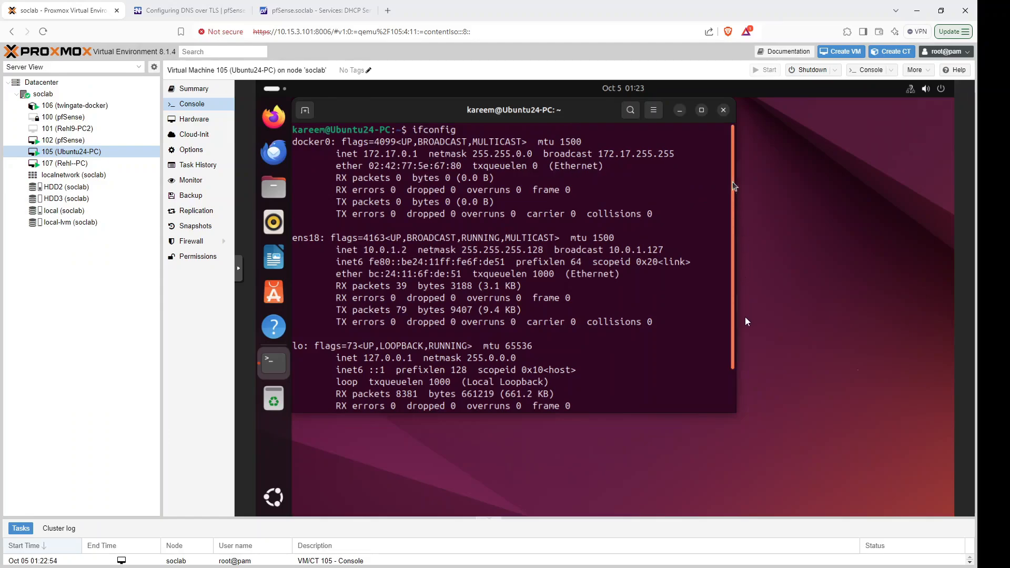
{"action": "left_click_drag", "start_coordinate": [747, 321], "coordinate": [746, 390]}
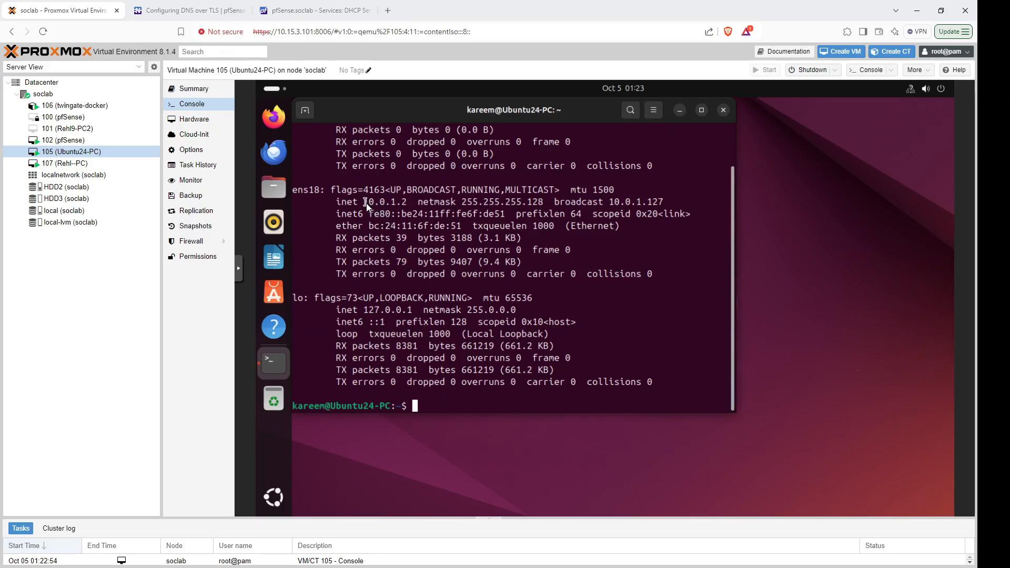
{"action": "left_click_drag", "start_coordinate": [365, 204], "coordinate": [414, 206]}
Ping 10.15.3.1 and then 8.8.8.8 from Ubuntu24-PC, both replying with 0% packet loss.
{"action": "left_click", "coordinate": [439, 234]}
{"action": "type", "text": "ping 10.15.3.1"}
{"action": "key", "text": "Return"}
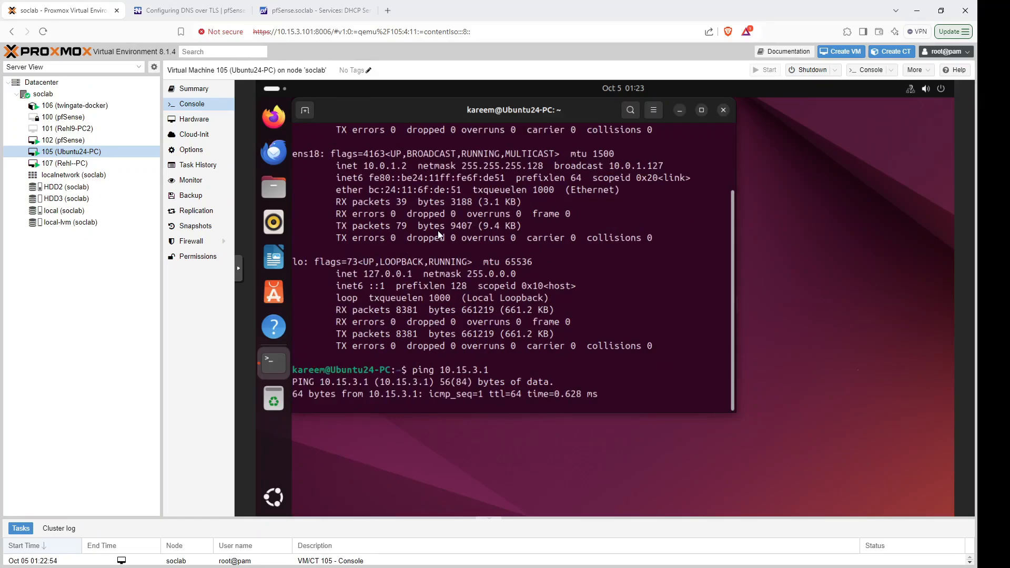
{"action": "key", "text": "ctrl+c"}
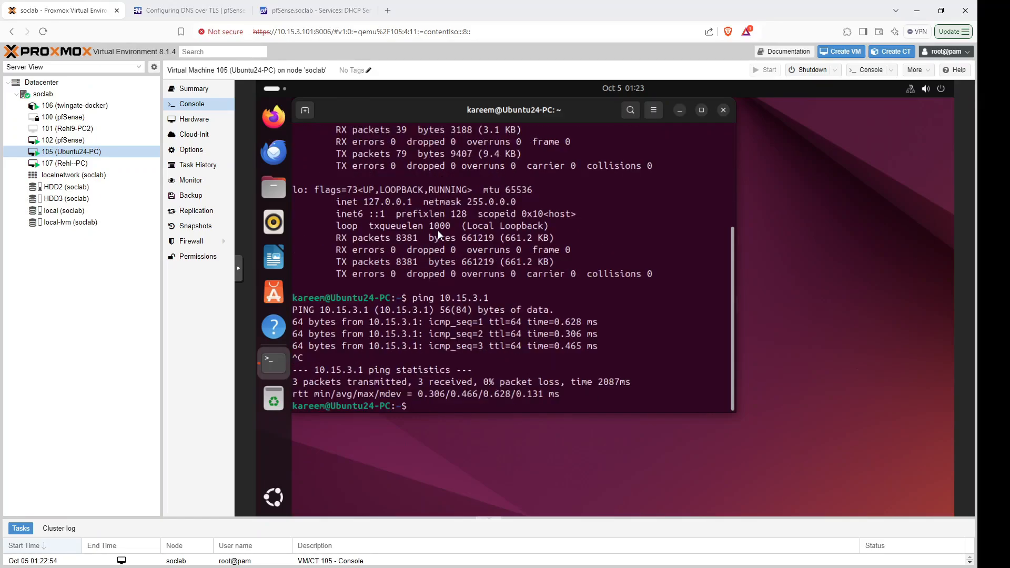
{"action": "type", "text": "ping "}
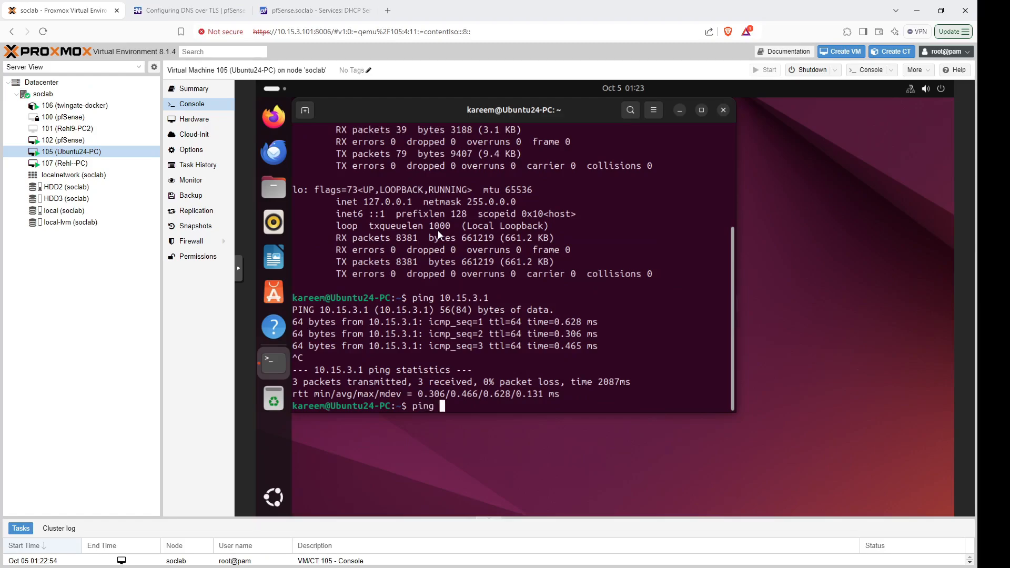
{"action": "type", "text": "8.8.8.8"}
{"action": "key", "text": "Return"}
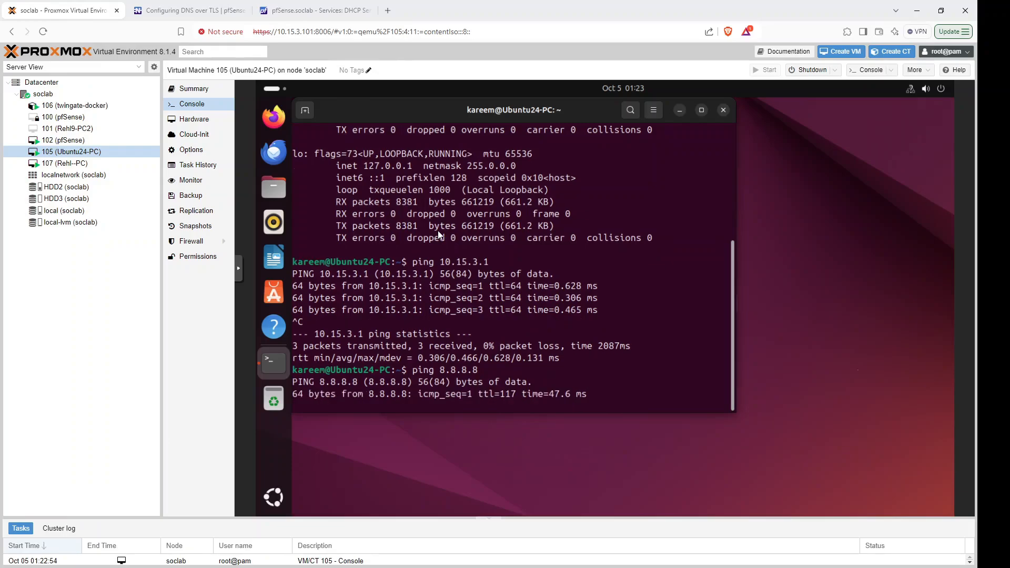
{"action": "key", "text": "ctrl+c"}
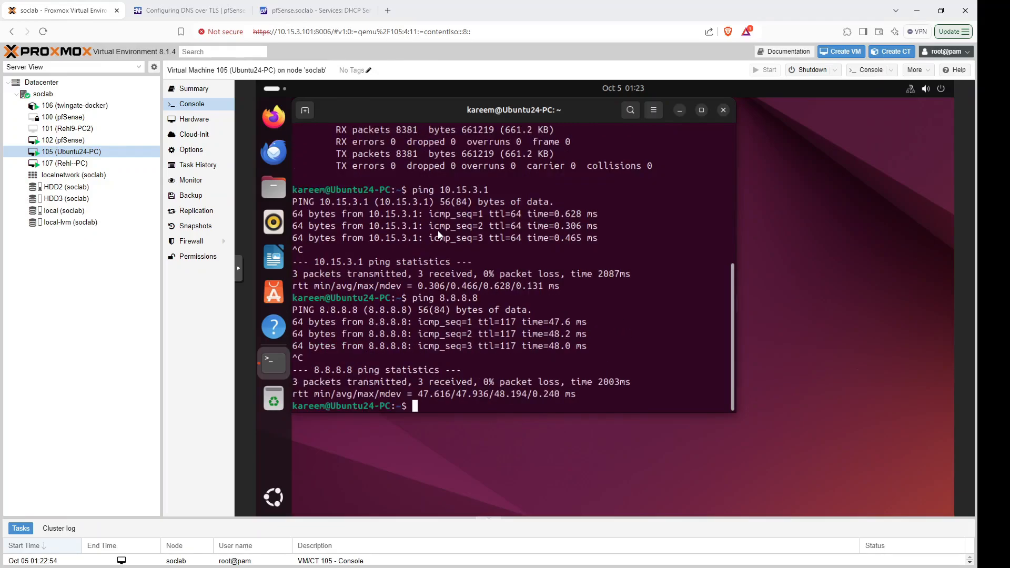
{"action": "type", "text": "pin"}
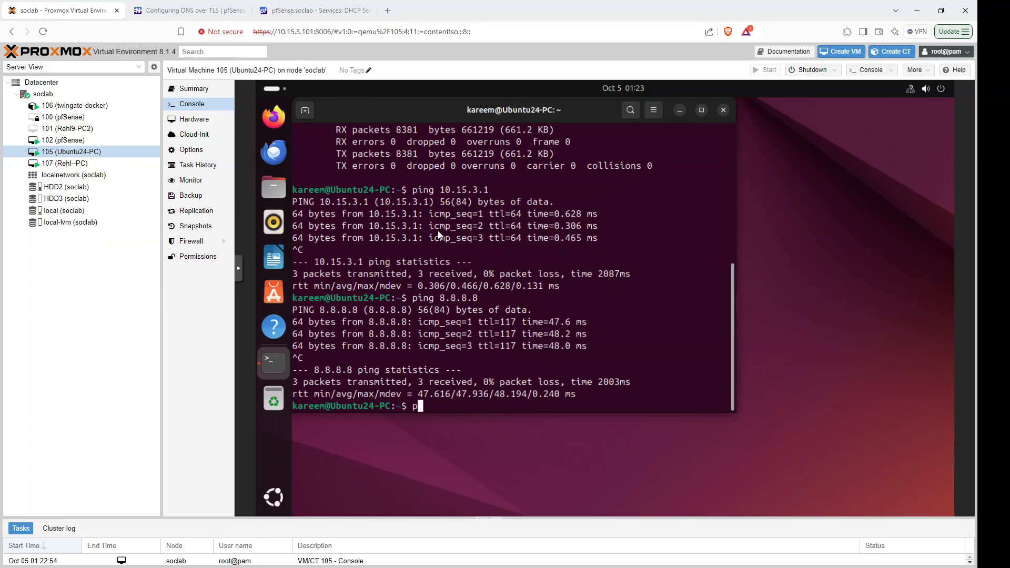
{"action": "type", "text": "g"}
Open the Rehl--PC (VM 107) console and scroll back to its ifconfig output showing ens18 at 10.0.2.2.
{"action": "left_click", "coordinate": [65, 164]}
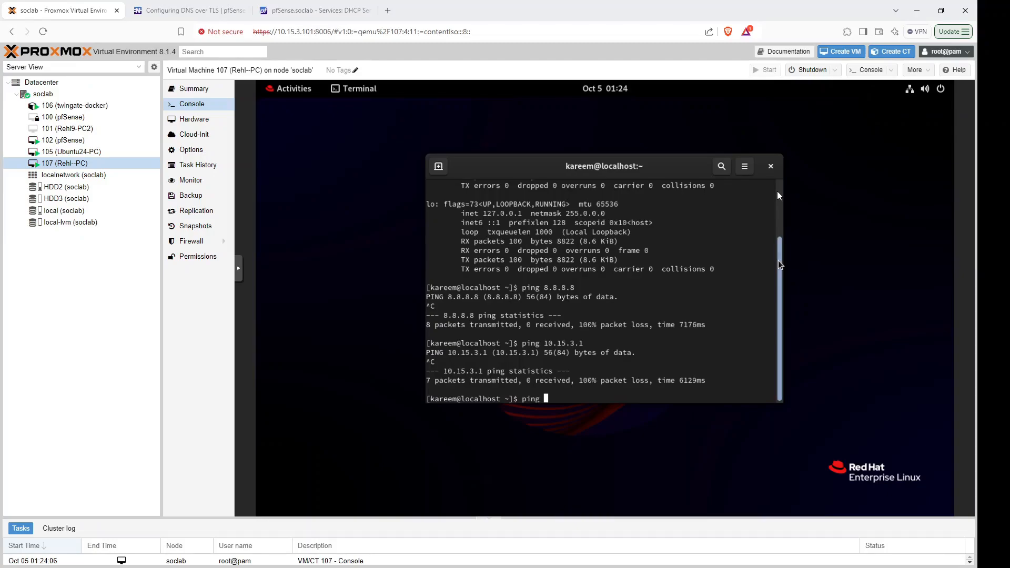
{"action": "left_click_drag", "start_coordinate": [779, 260], "coordinate": [778, 217]}
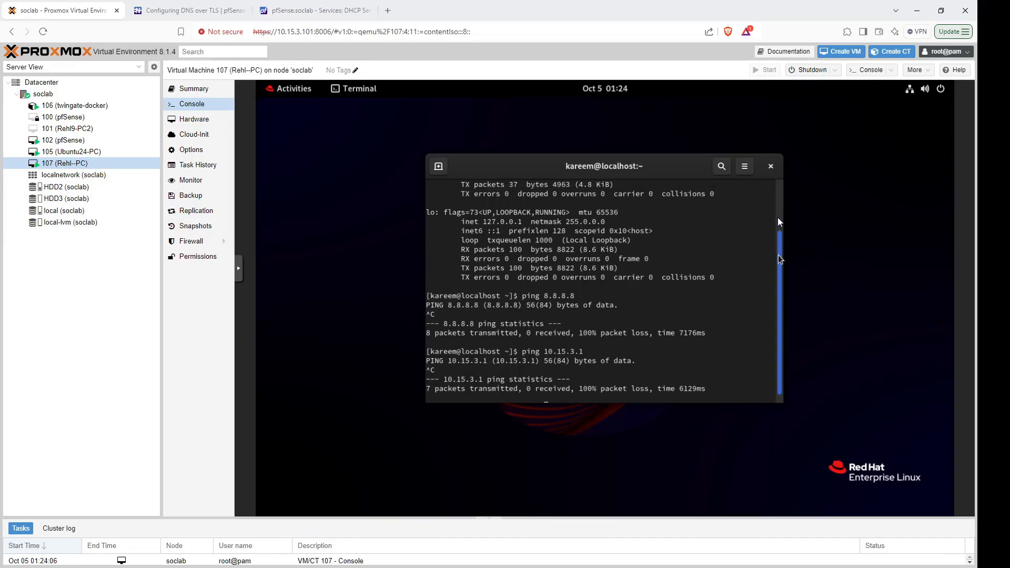
{"action": "scroll", "coordinate": [748, 243], "scroll_direction": "down", "scroll_amount": 2}
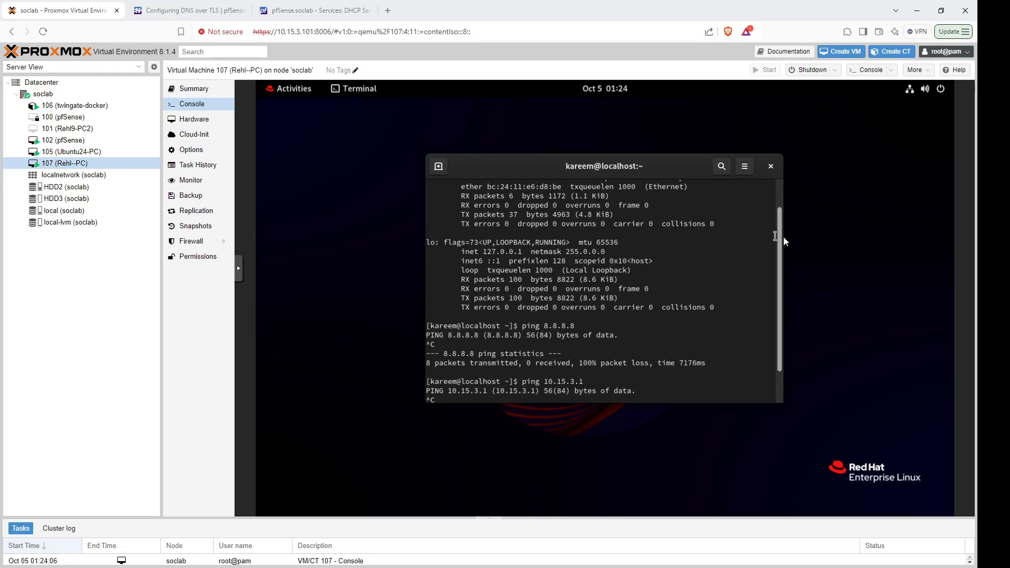
{"action": "left_click_drag", "start_coordinate": [780, 230], "coordinate": [780, 182]}
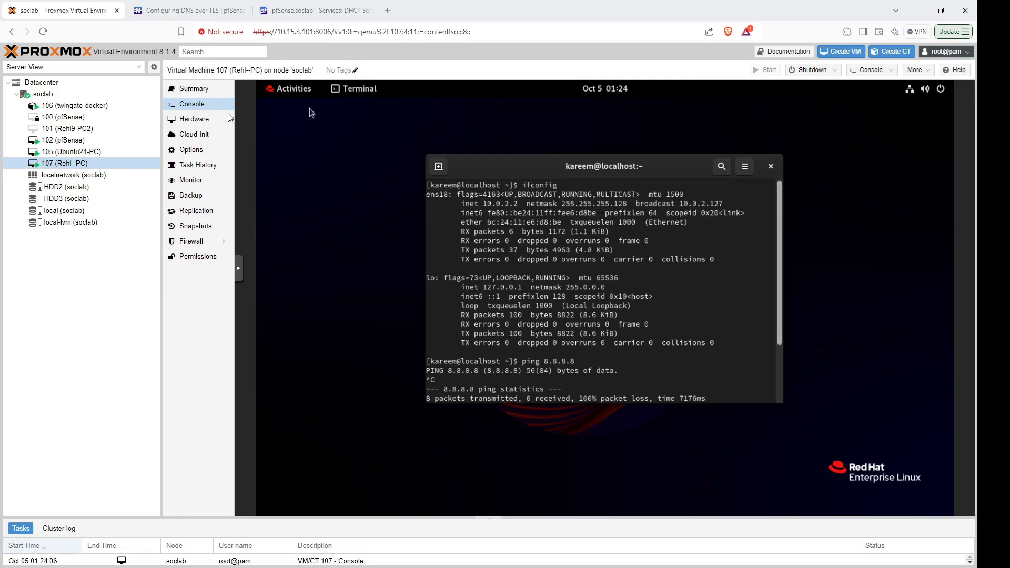
From Ubuntu24-PC (VM 105), ping 10.0.2.2 and confirm 0% packet loss.
{"action": "left_click", "coordinate": [71, 152]}
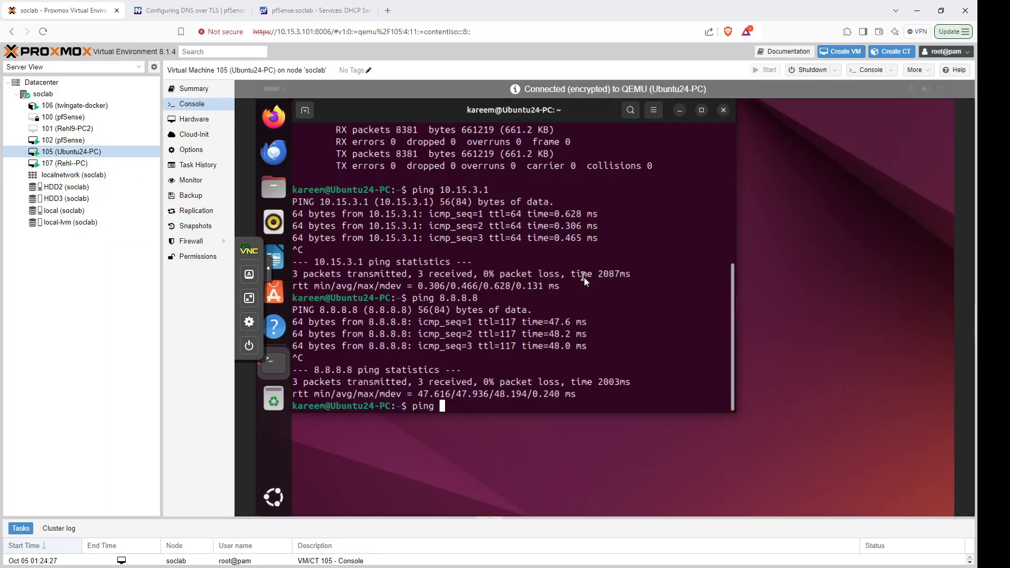
{"action": "type", "text": "10.0.2.2"}
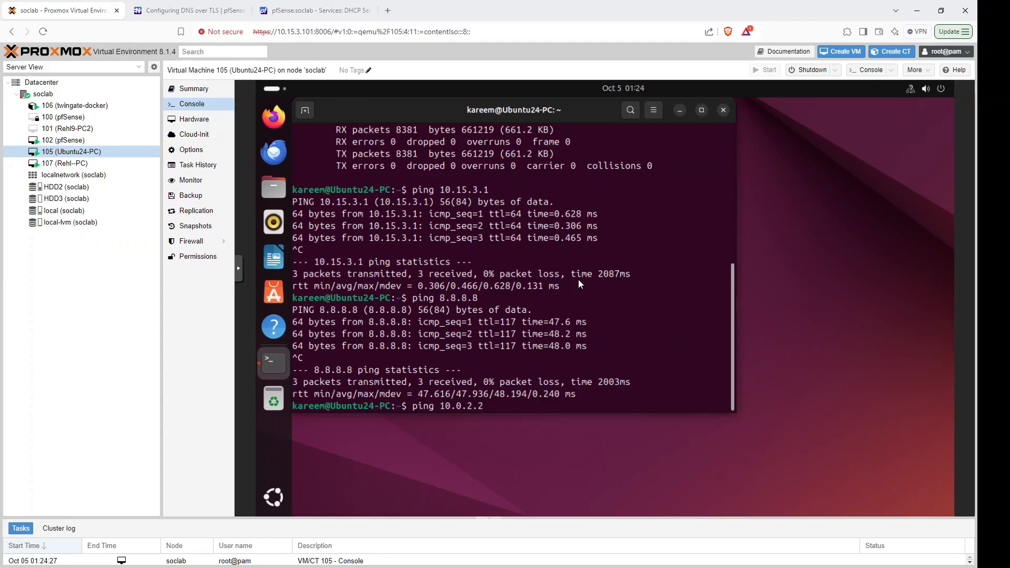
{"action": "key", "text": "Return"}
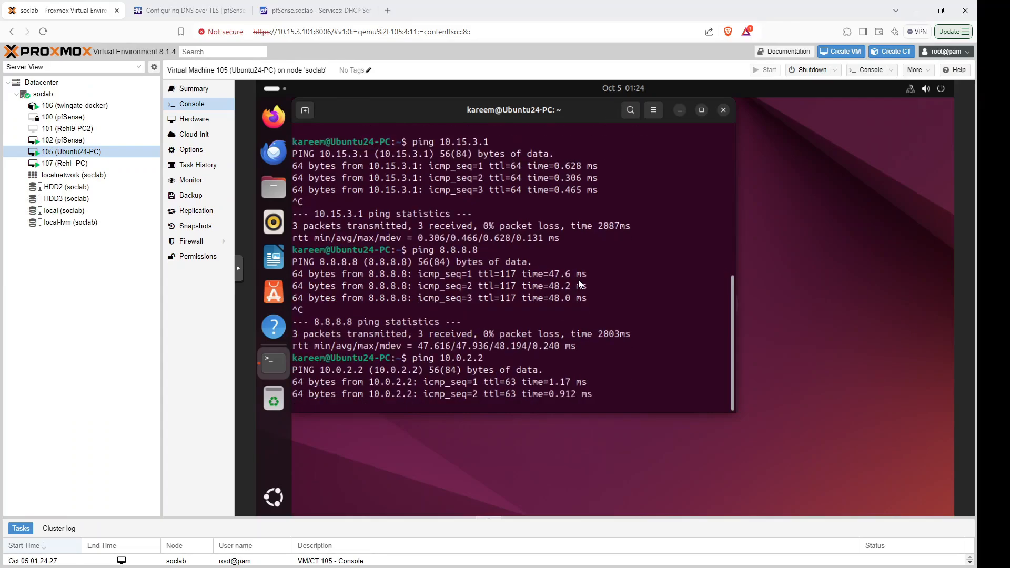
{"action": "key", "text": "ctrl+c"}
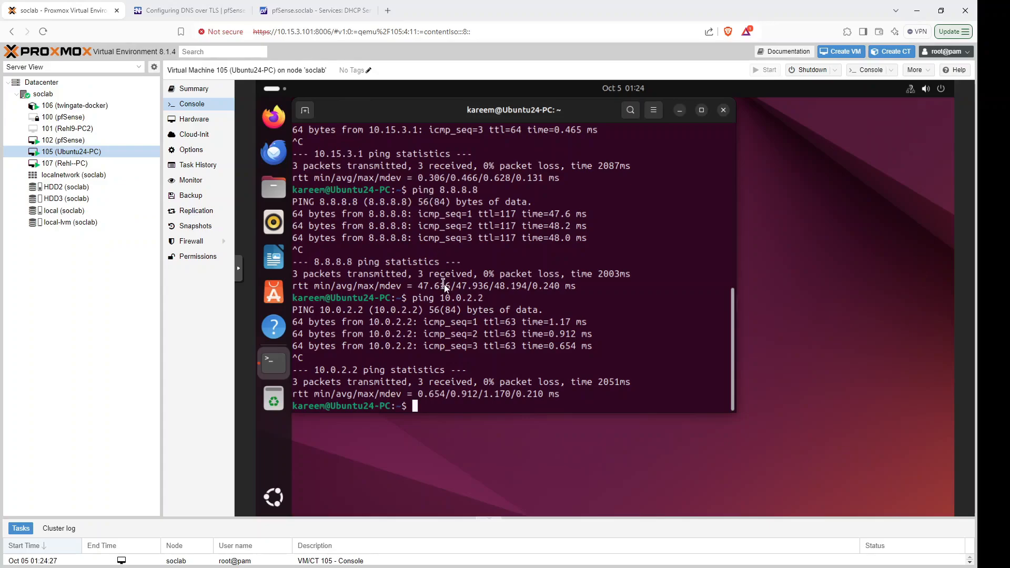
Return to the Rehl--PC (VM 107) console and scroll its terminal to the bottom.
{"action": "left_click", "coordinate": [111, 164]}
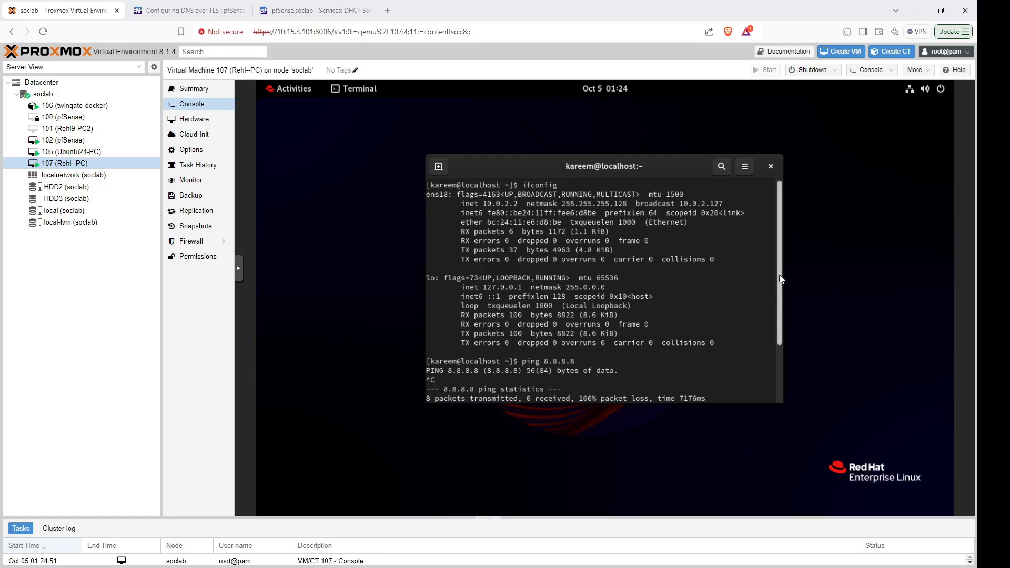
{"action": "left_click_drag", "start_coordinate": [781, 268], "coordinate": [782, 273]}
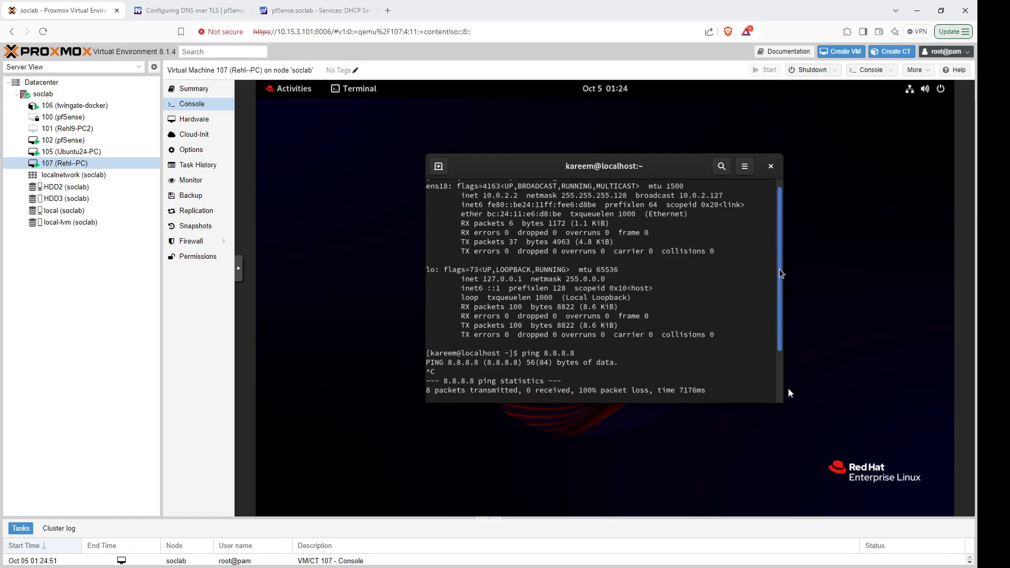
{"action": "left_click_drag", "start_coordinate": [788, 402], "coordinate": [788, 406]}
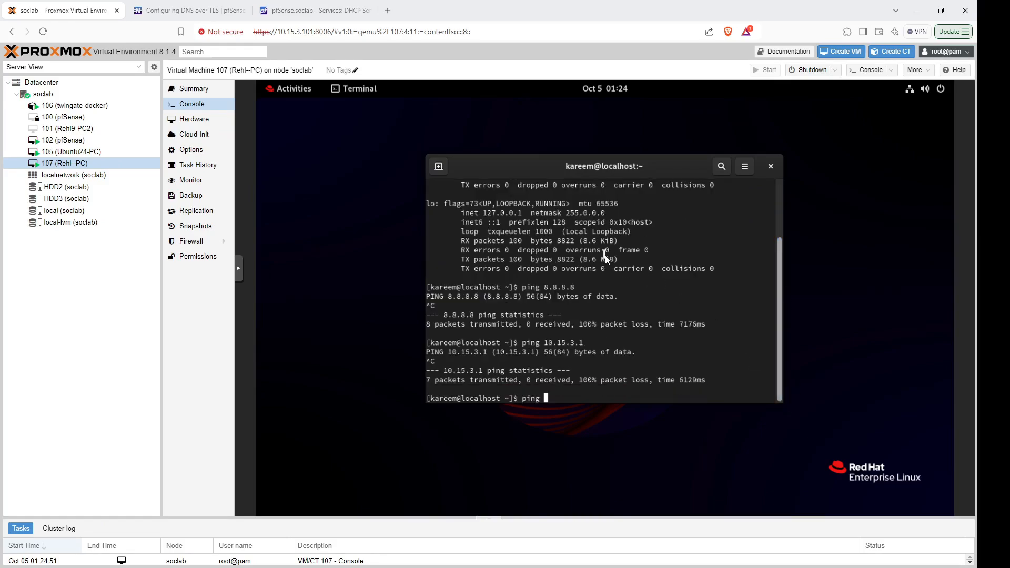
{"action": "left_click", "coordinate": [308, 10]}
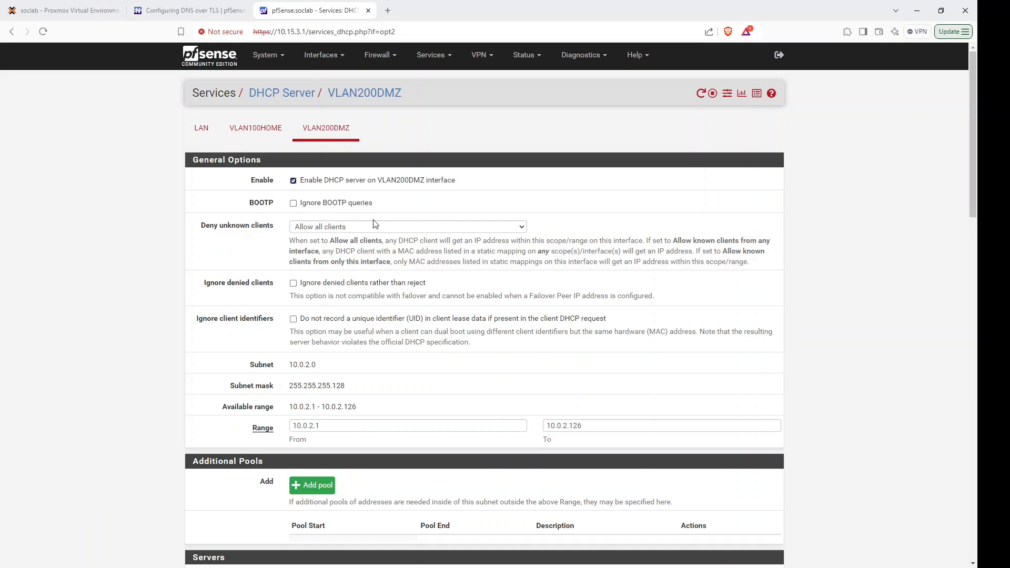
{"action": "left_click", "coordinate": [395, 56]}
{"action": "left_click", "coordinate": [398, 110]}
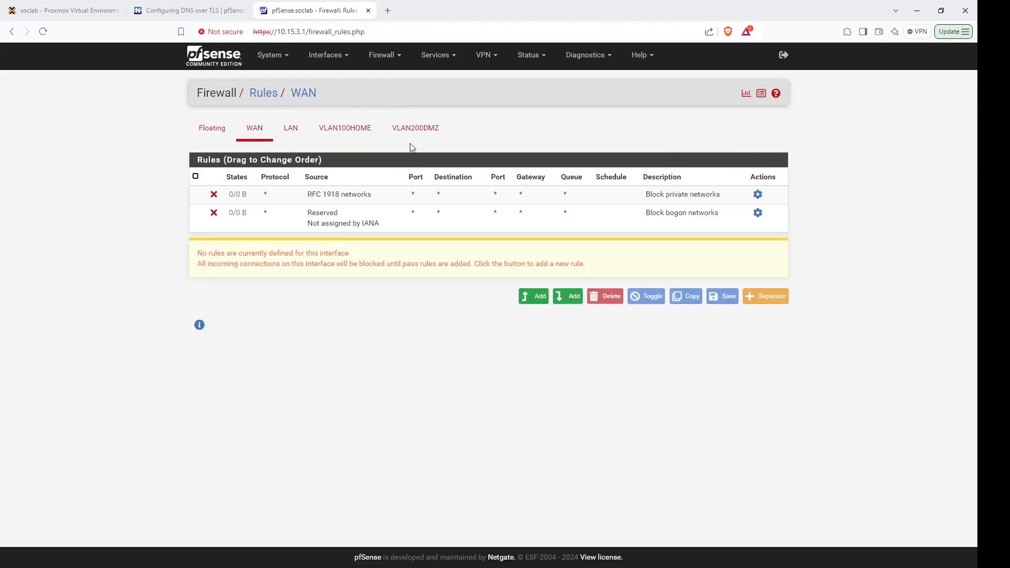
{"action": "left_click", "coordinate": [420, 133]}
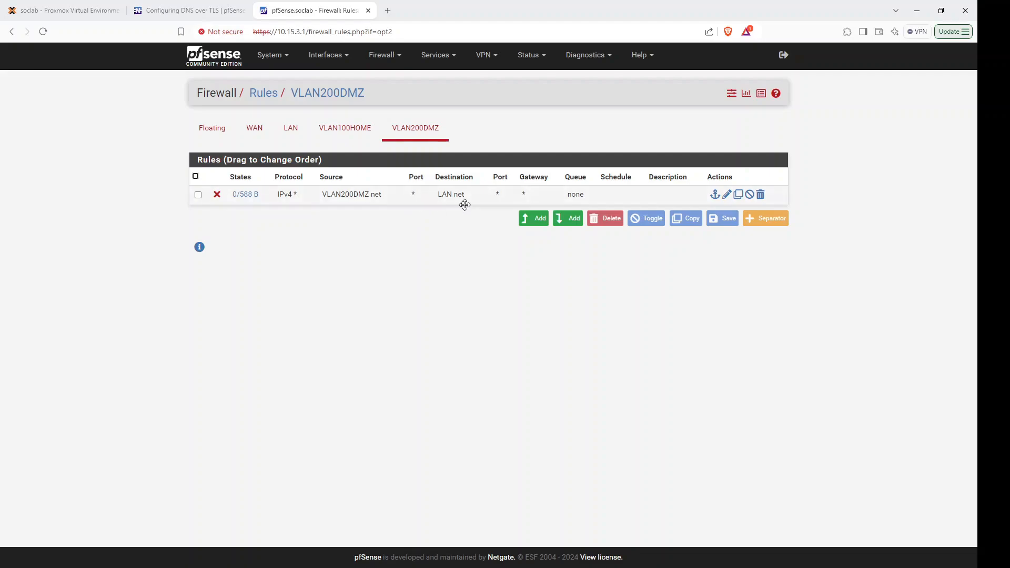
{"action": "left_click", "coordinate": [77, 13]}
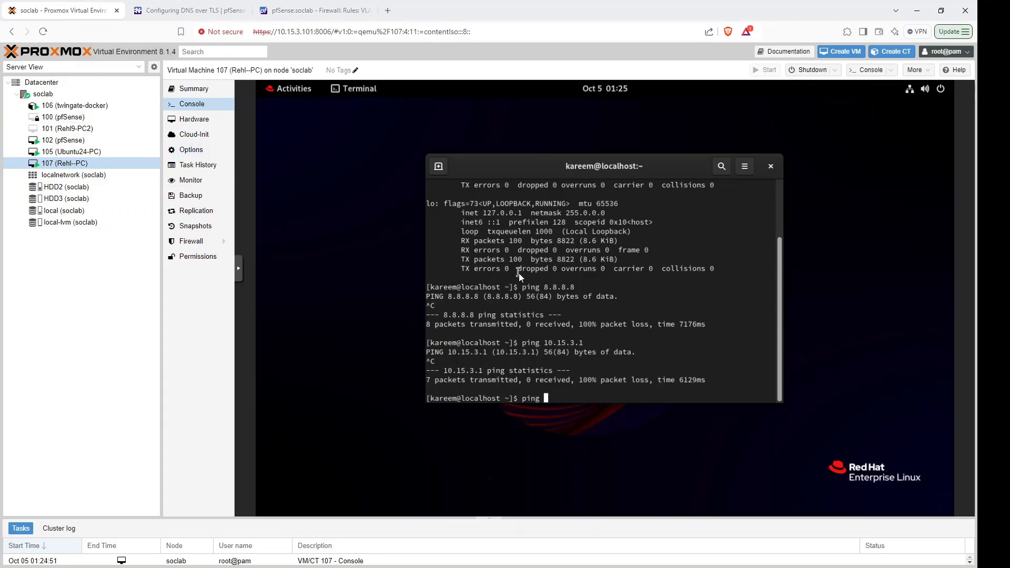
On Ubuntu24-PC (VM 105), run ifconfig after a mistyped ipconfig to show ens18 at 10.0.1.2.
{"action": "left_click", "coordinate": [73, 153]}
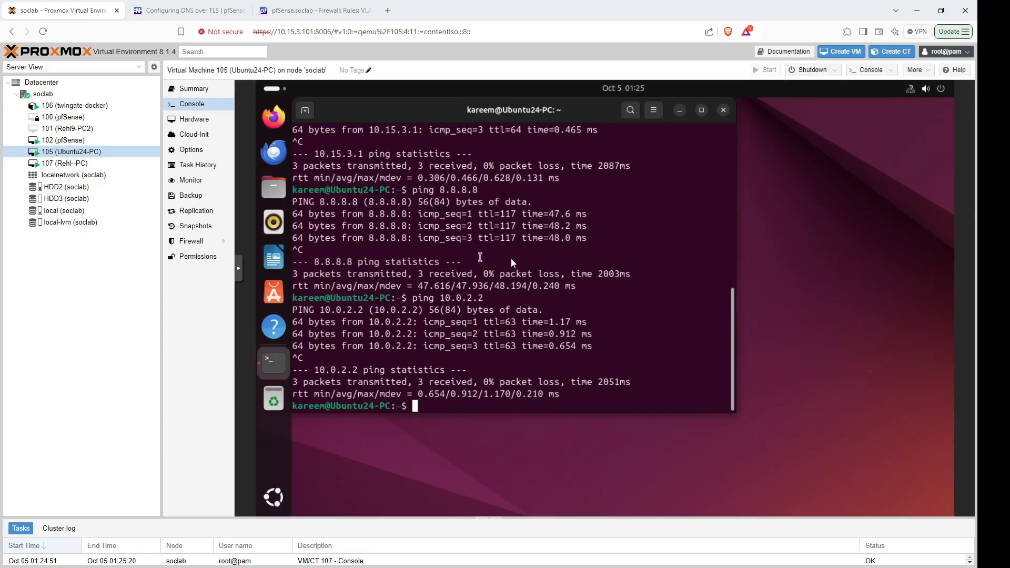
{"action": "type", "text": "ip"}
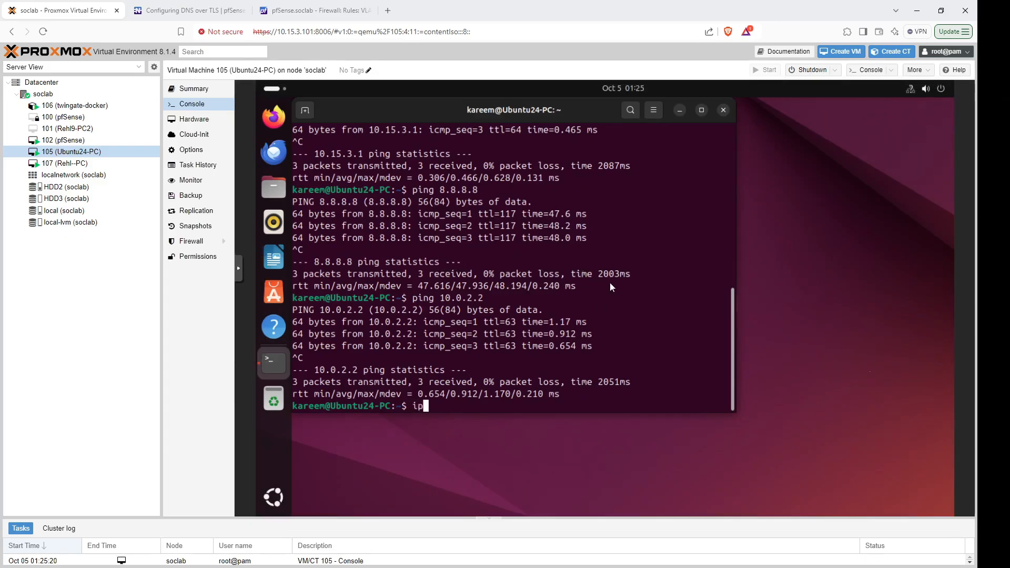
{"action": "type", "text": "config"}
{"action": "key", "text": "Return"}
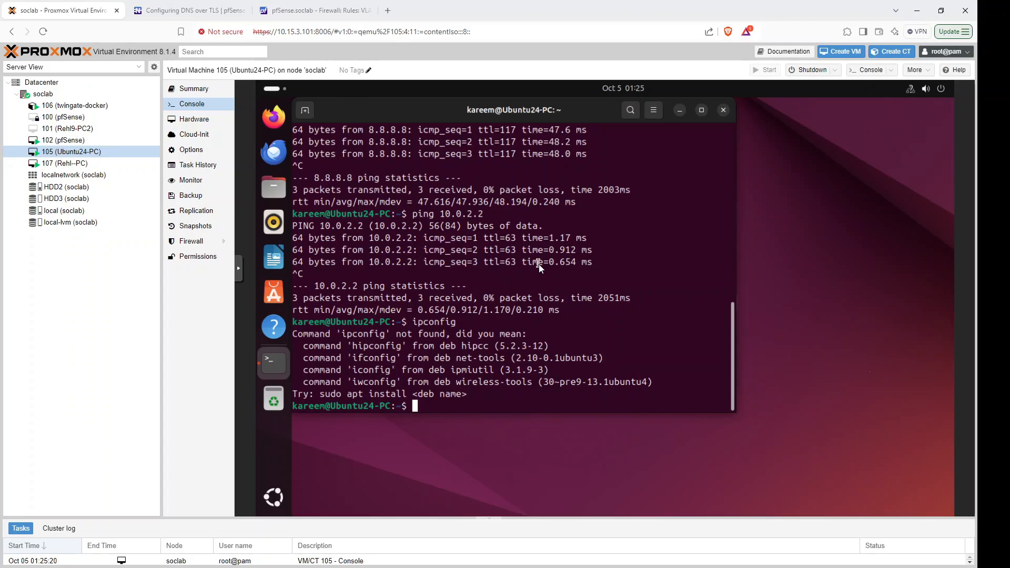
{"action": "type", "text": "ifconfig"}
{"action": "key", "text": "Return"}
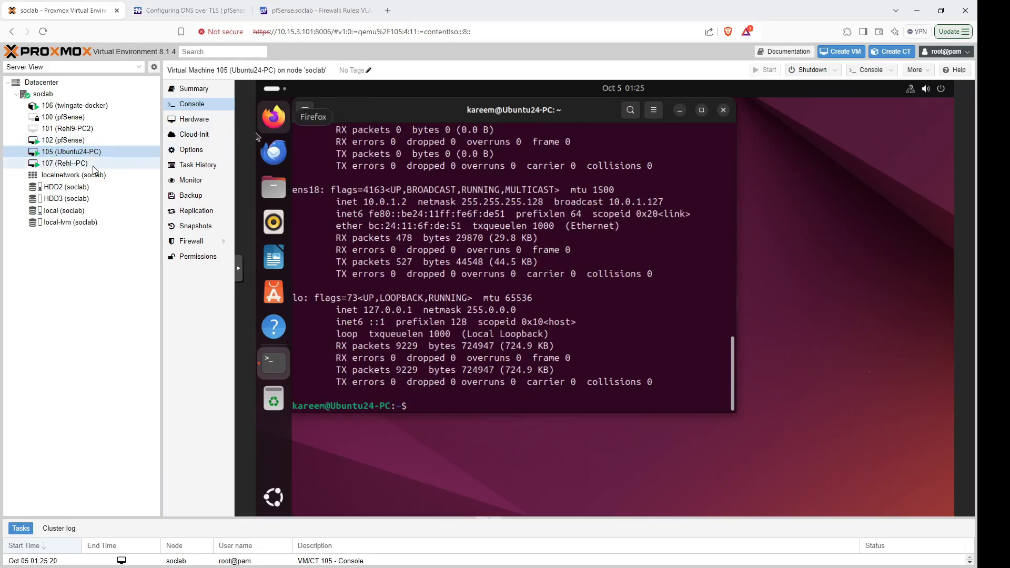
From Rehl--PC (VM 107), ping 10.0.1.2 and confirm all packets are lost.
{"action": "left_click", "coordinate": [66, 163]}
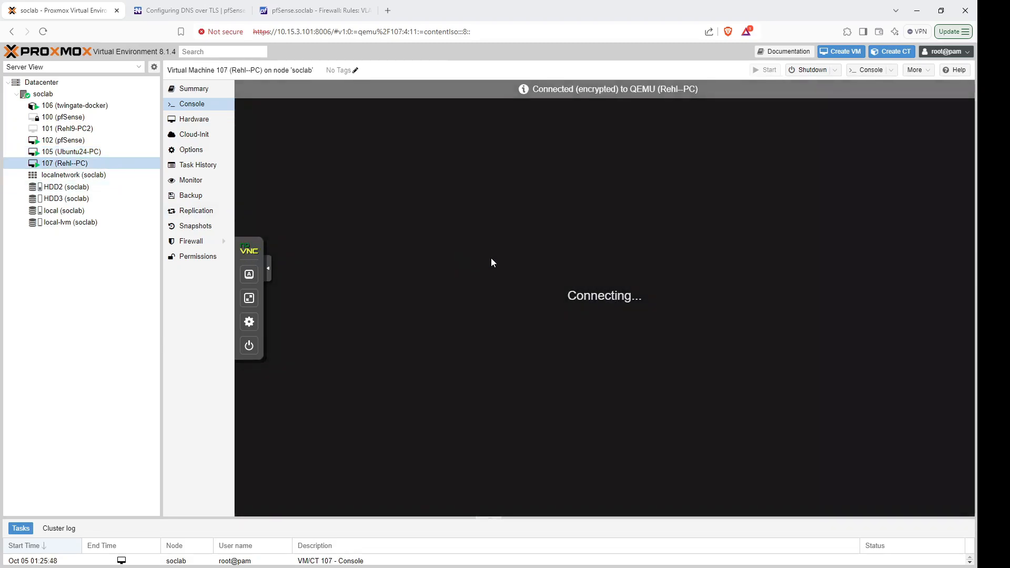
{"action": "type", "text": "10.0.1.2"}
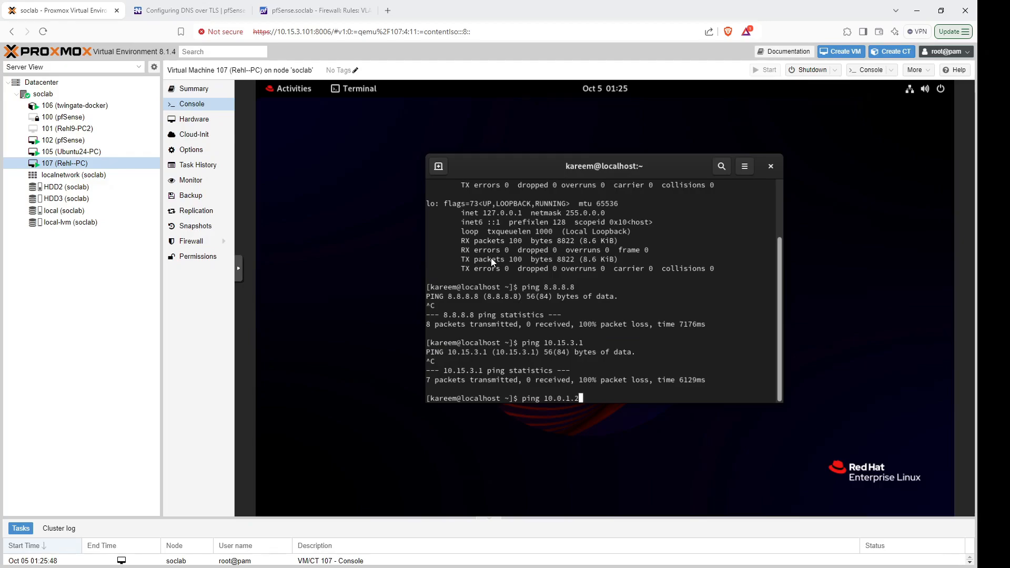
{"action": "key", "text": "Return"}
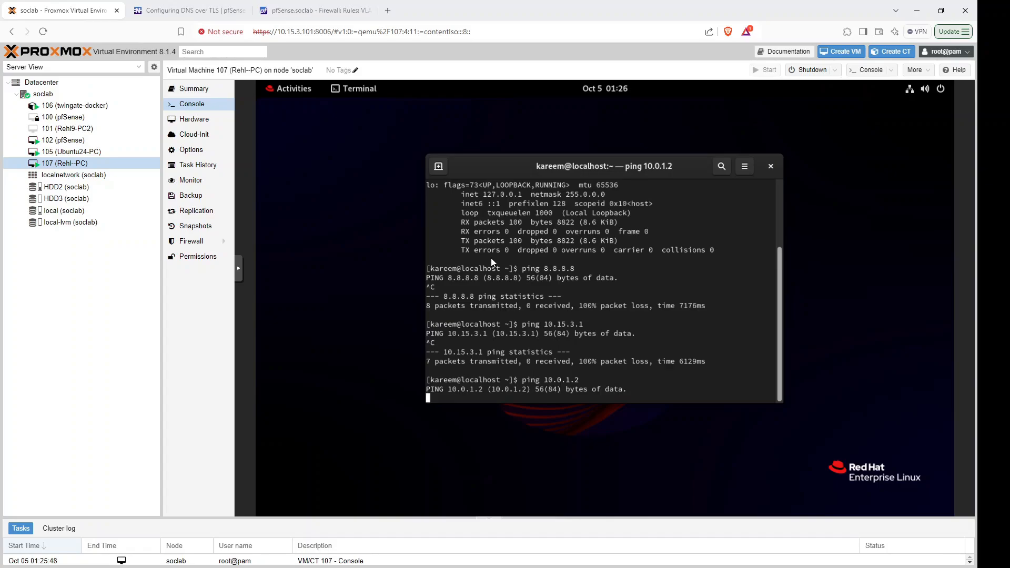
{"action": "key", "text": "ctrl+c"}
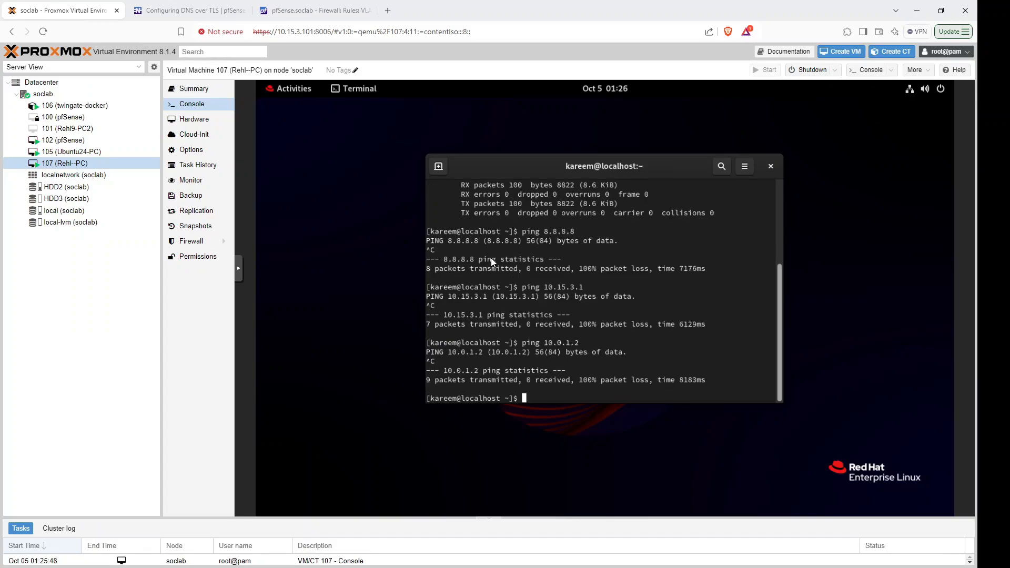
{"action": "left_click", "coordinate": [312, 10]}
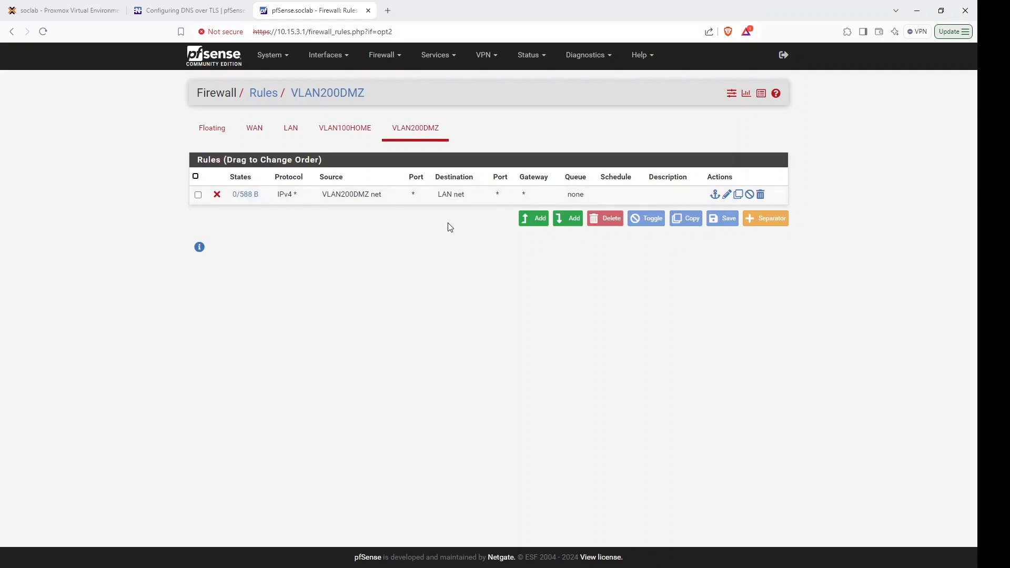
Add and apply a top VLAN200DMZ pass rule: protocol Any, source VLAN200DMZ net, destination any.
{"action": "left_click", "coordinate": [535, 223]}
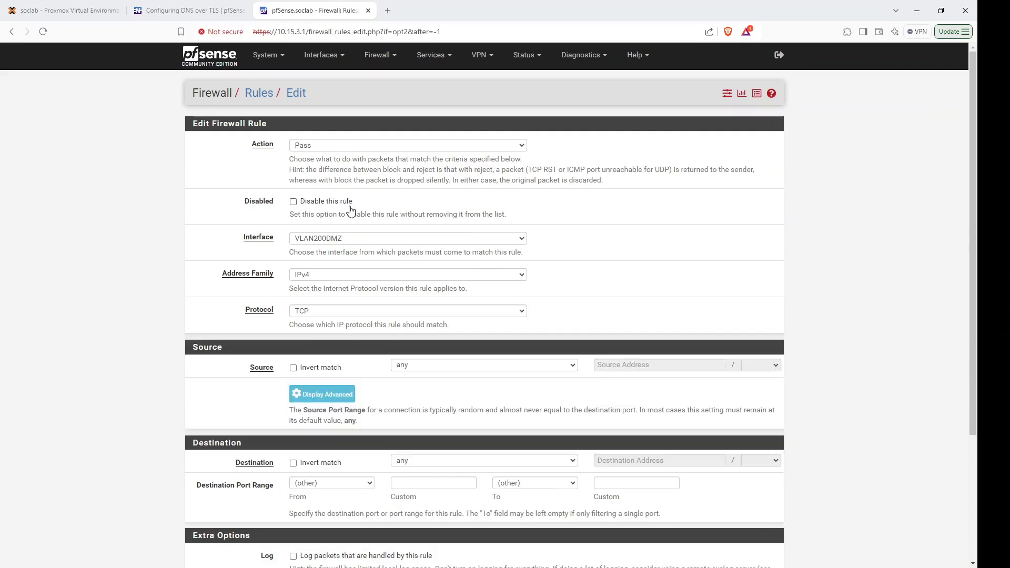
{"action": "left_click", "coordinate": [323, 311]}
{"action": "left_click", "coordinate": [324, 326]}
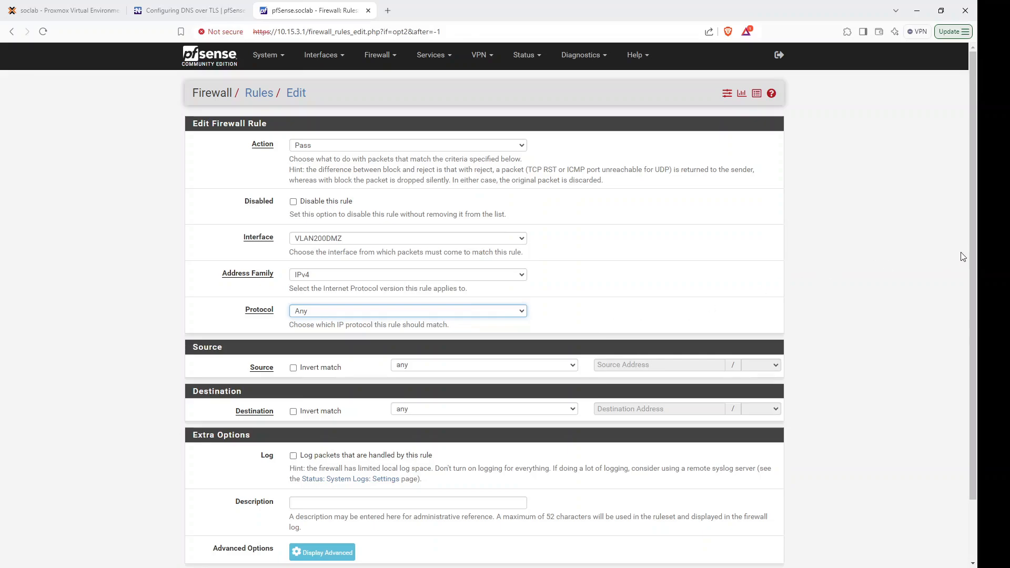
{"action": "scroll", "coordinate": [971, 244], "scroll_direction": "down", "scroll_amount": 2}
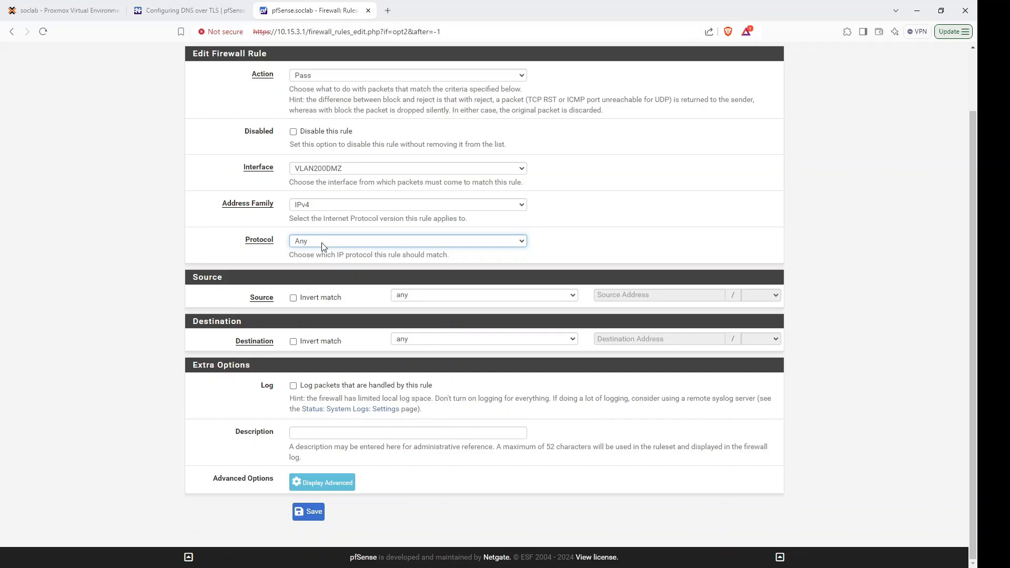
{"action": "left_click", "coordinate": [420, 299]}
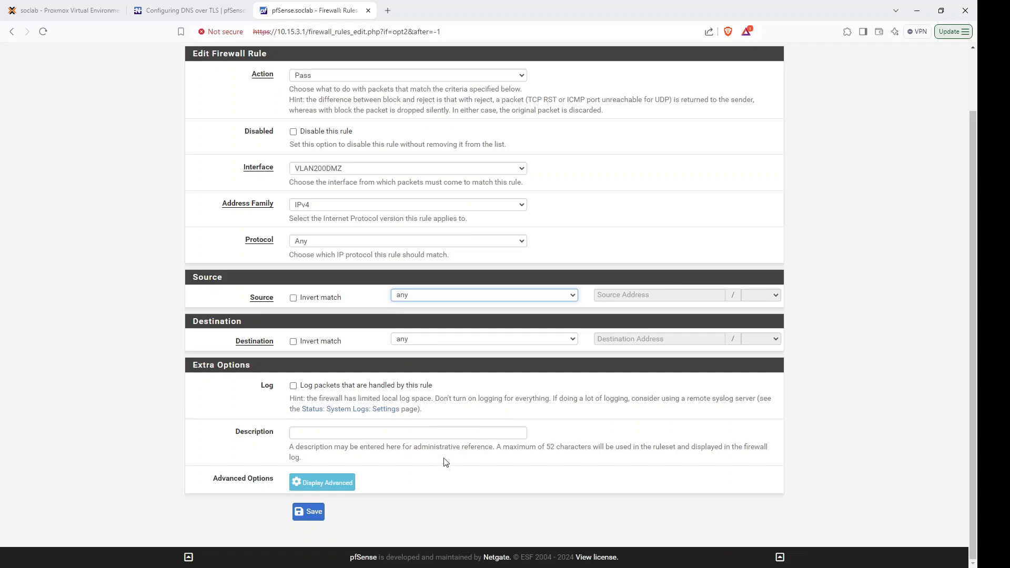
{"action": "key", "text": "v"}
{"action": "left_click", "coordinate": [309, 511]}
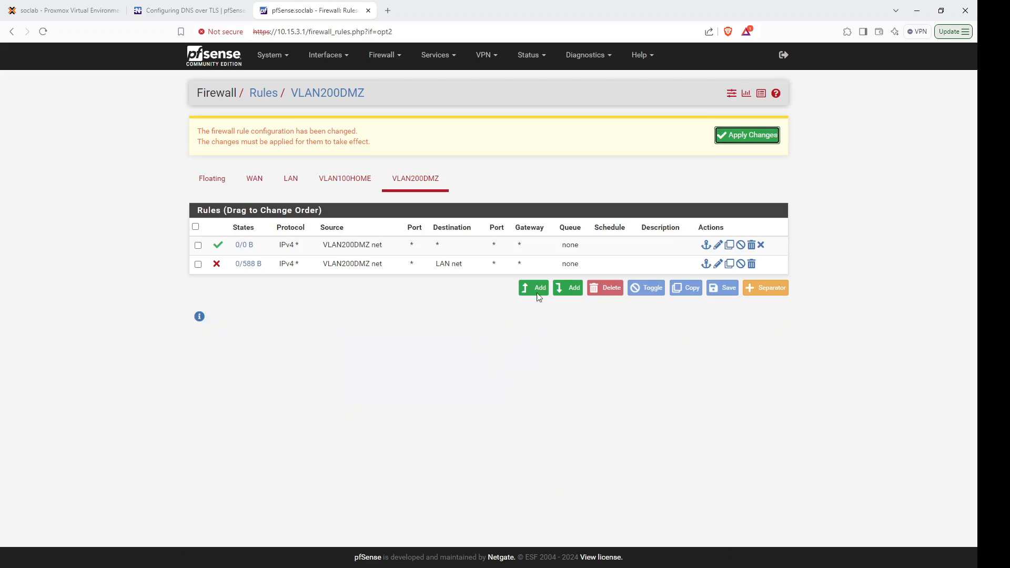
{"action": "left_click", "coordinate": [748, 136]}
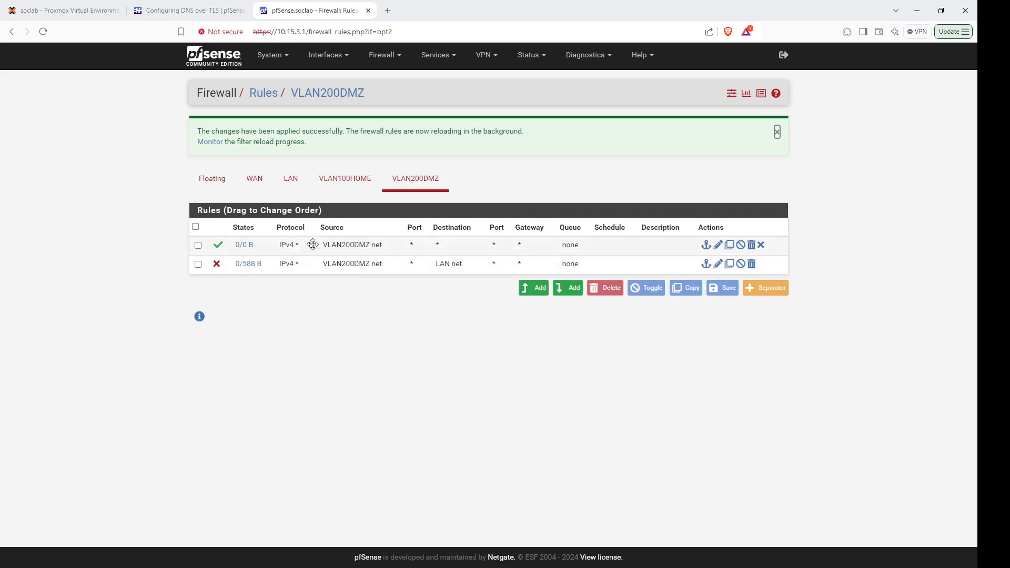
{"action": "mouse_move", "coordinate": [246, 264]}
Rerun pings from VM 107 to 10.0.1.2 and 10.15.3.1, both now replying.
{"action": "left_click", "coordinate": [94, 10]}
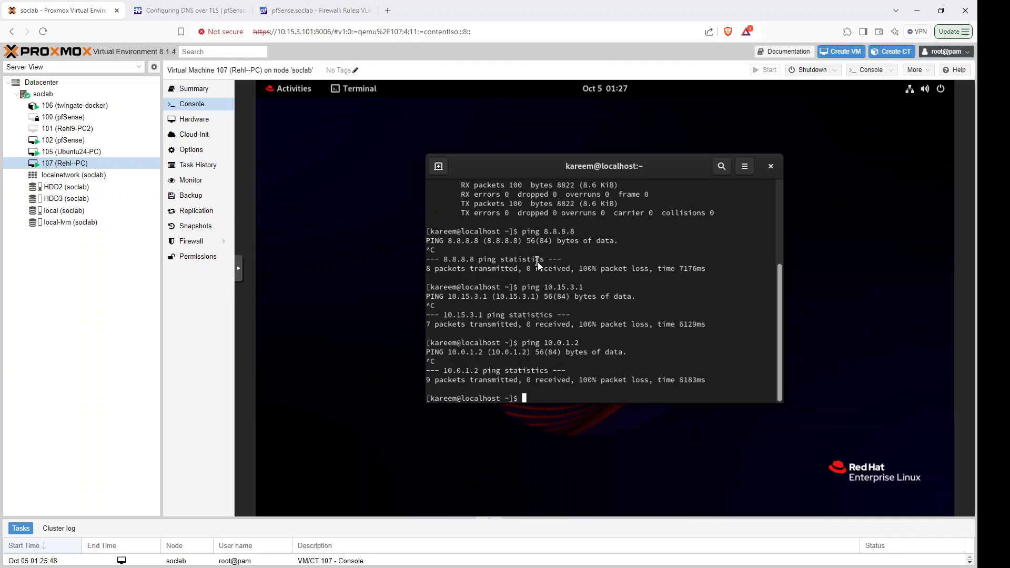
{"action": "key", "text": "Up"}
{"action": "key", "text": "Return"}
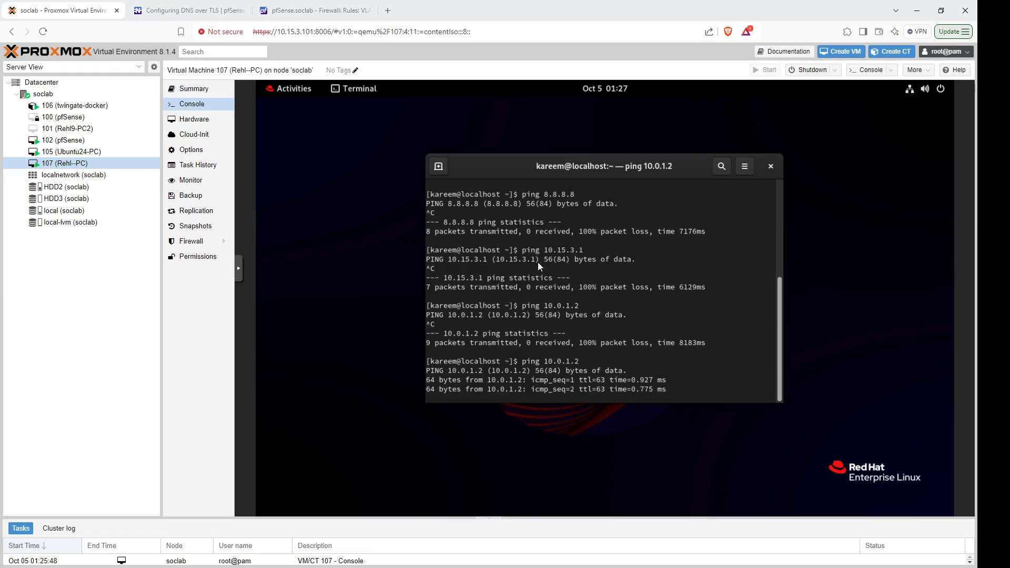
{"action": "key", "text": "ctrl+c"}
{"action": "key", "text": "Up"}
{"action": "key", "text": "Up"}
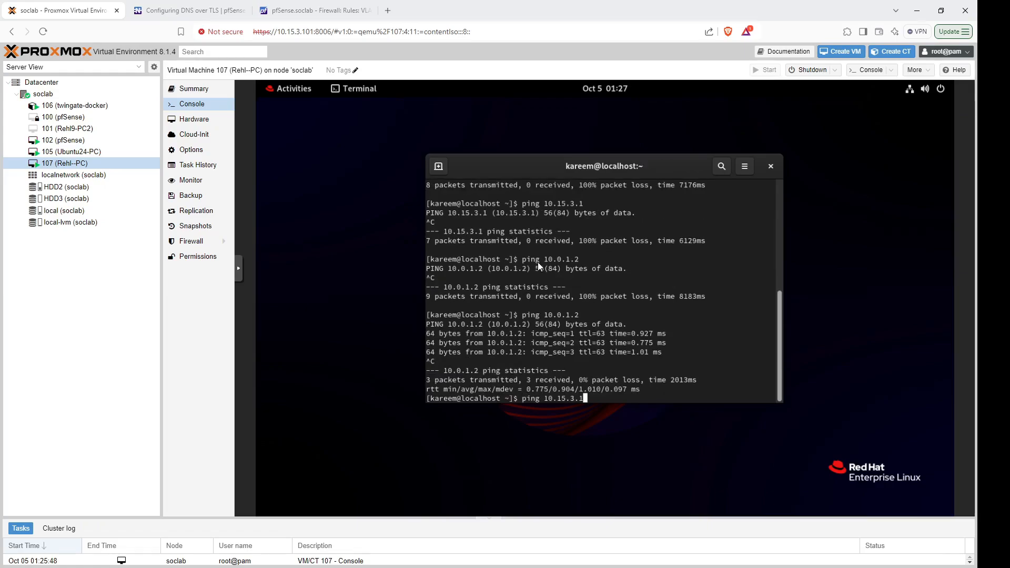
{"action": "key", "text": "Return"}
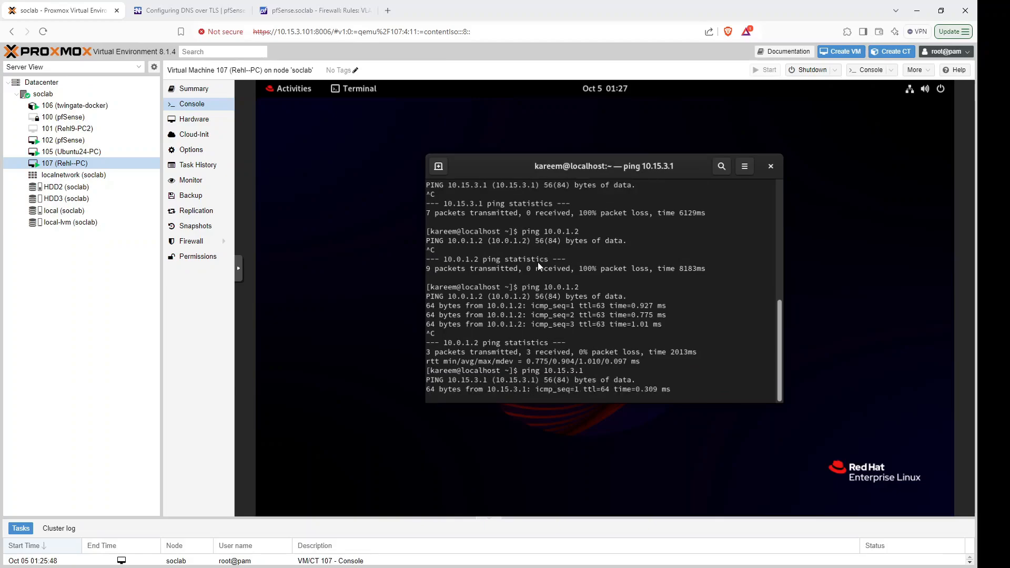
{"action": "key", "text": "ctrl+c"}
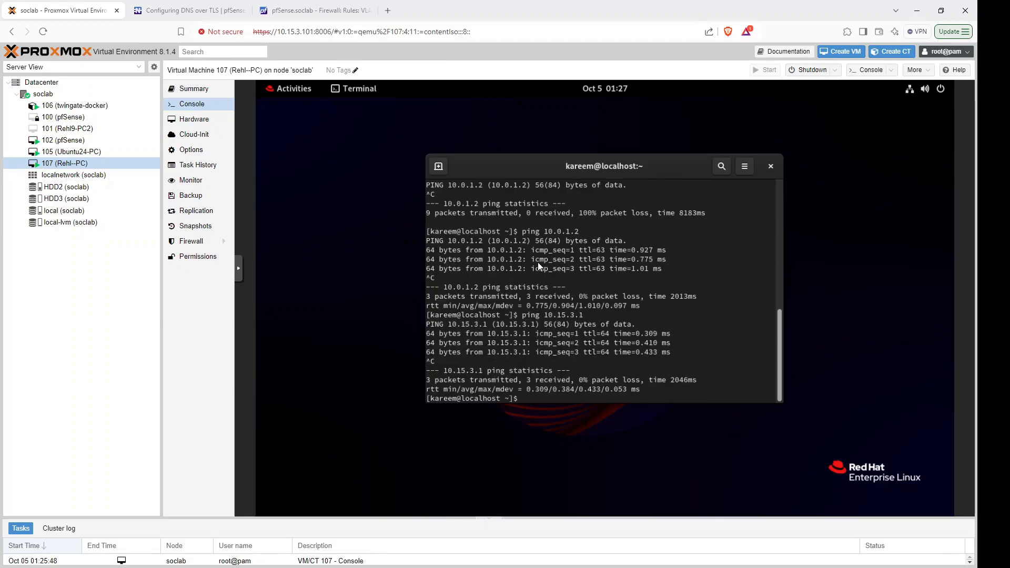
Ping 8.8.8.8 from VM 107 and confirm 0% packet loss.
{"action": "key", "text": "Up"}
{"action": "key", "text": "Up"}
{"action": "key", "text": "BackSpace"}
{"action": "key", "text": "BackSpace"}
{"action": "key", "text": "BackSpace"}
{"action": "key", "text": "BackSpace"}
{"action": "key", "text": "BackSpace"}
{"action": "key", "text": "BackSpace"}
{"action": "key", "text": "BackSpace"}
{"action": "key", "text": "BackSpace"}
{"action": "type", "text": "8.8.8.8"}
{"action": "key", "text": "Return"}
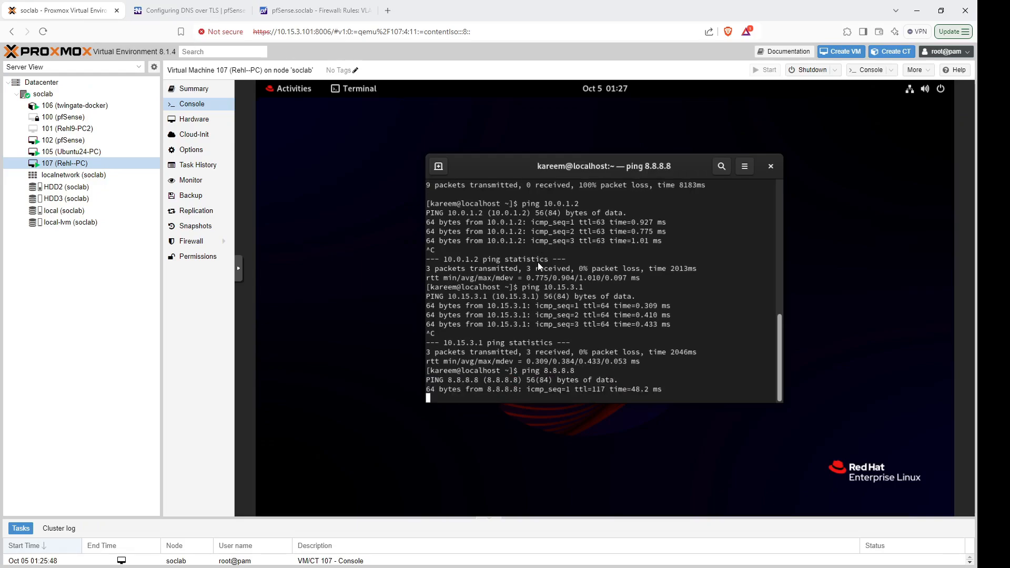
{"action": "key", "text": "ctrl+c"}
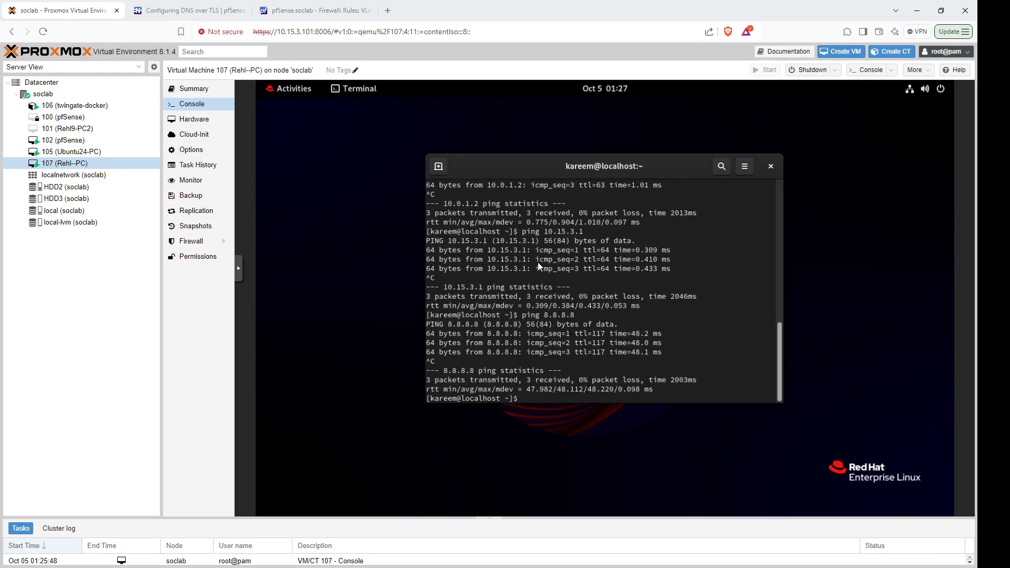
{"action": "left_click", "coordinate": [308, 11]}
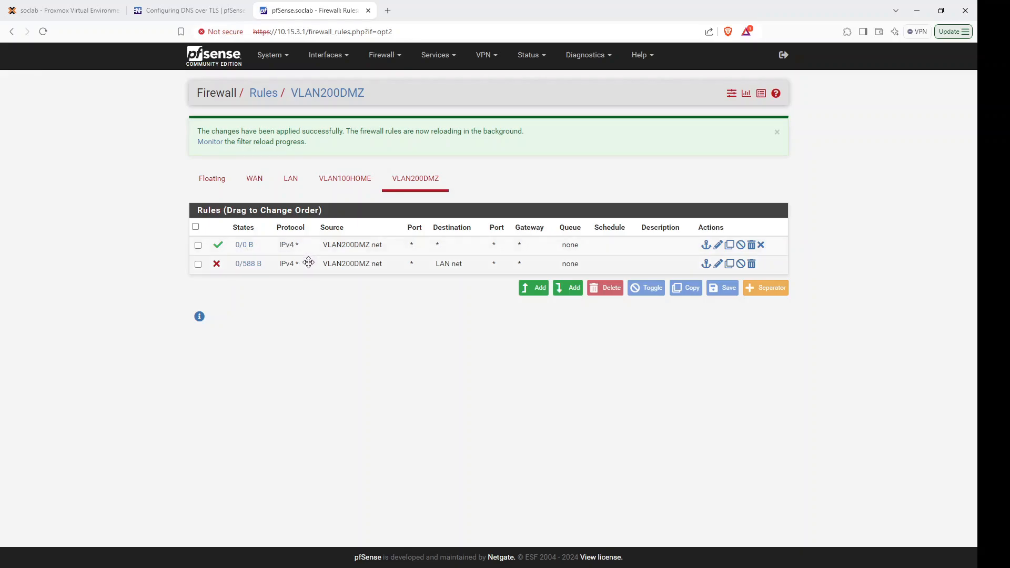
Move the VLAN200DMZ block-to-LAN-net rule above the pass-any rule, then save and apply.
{"action": "left_click_drag", "start_coordinate": [308, 262], "coordinate": [305, 243]}
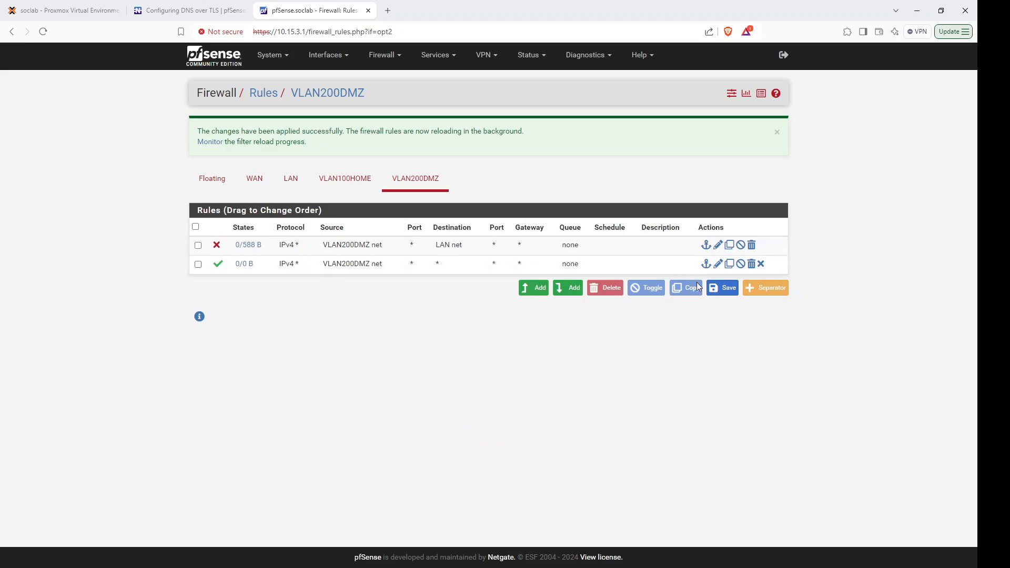
{"action": "left_click", "coordinate": [724, 289]}
{"action": "left_click", "coordinate": [761, 144]}
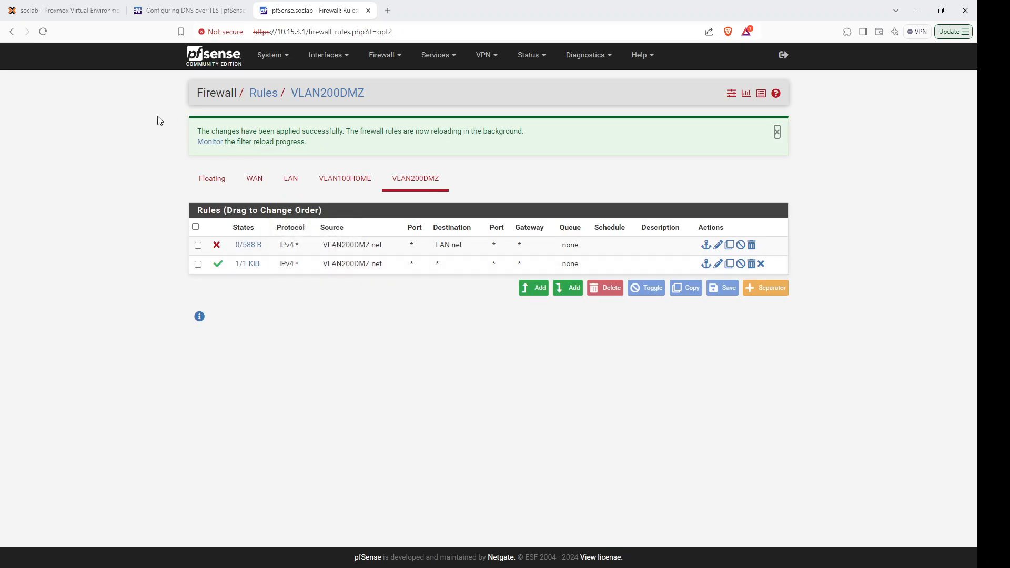
{"action": "left_click", "coordinate": [74, 11]}
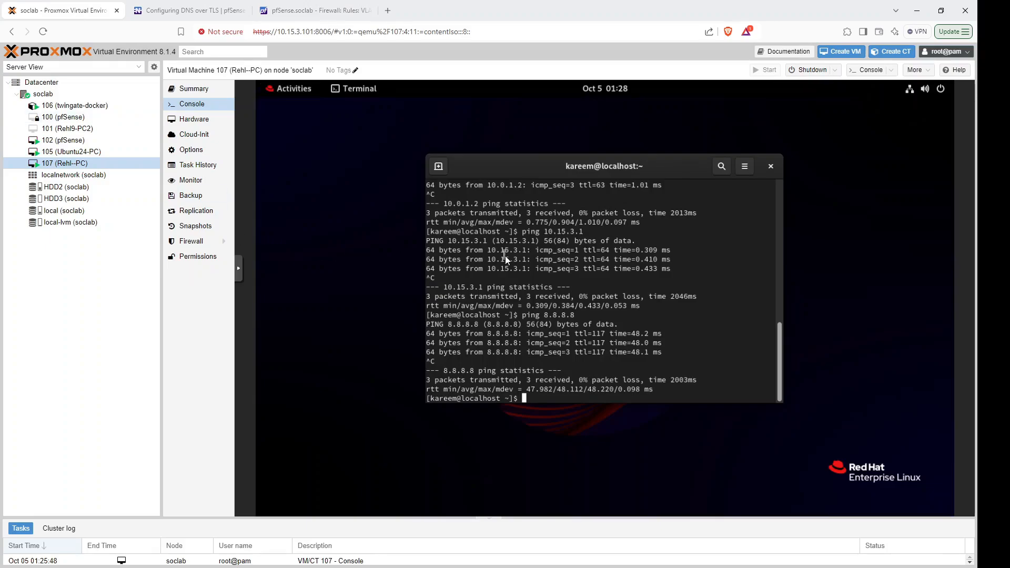
Rerun pings from VM 107: 8.8.8.8 and 10.0.1.2 reply, while 10.15.3.1 loses all packets.
{"action": "key", "text": "Up"}
{"action": "key", "text": "Return"}
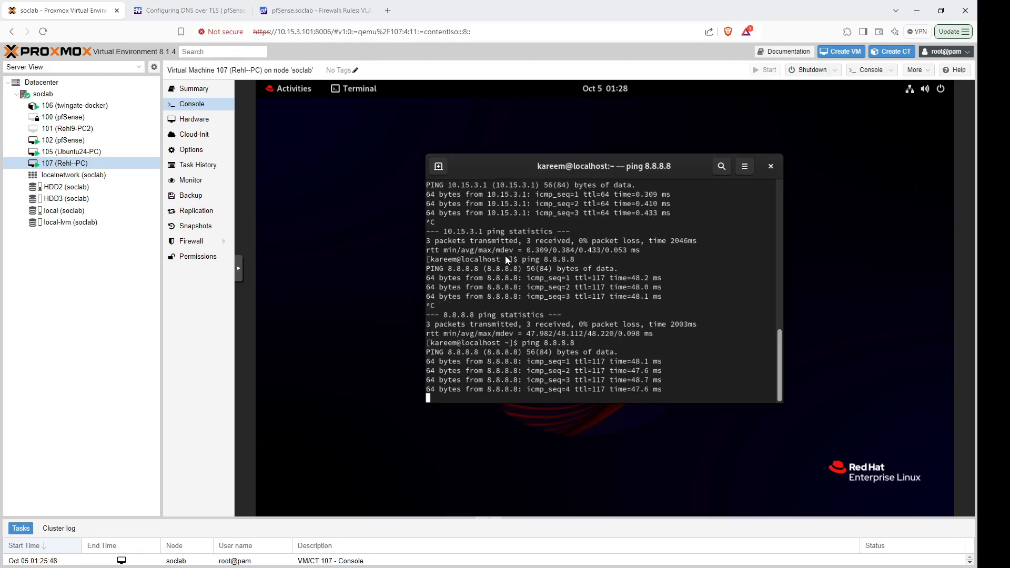
{"action": "key", "text": "ctrl+c"}
{"action": "key", "text": "Up"}
{"action": "key", "text": "Up"}
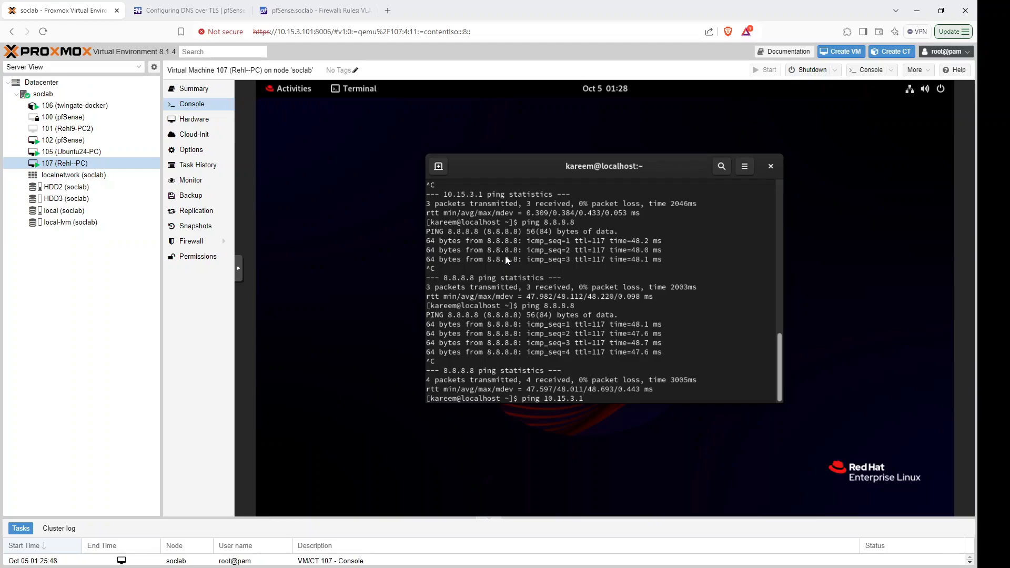
{"action": "key", "text": "Return"}
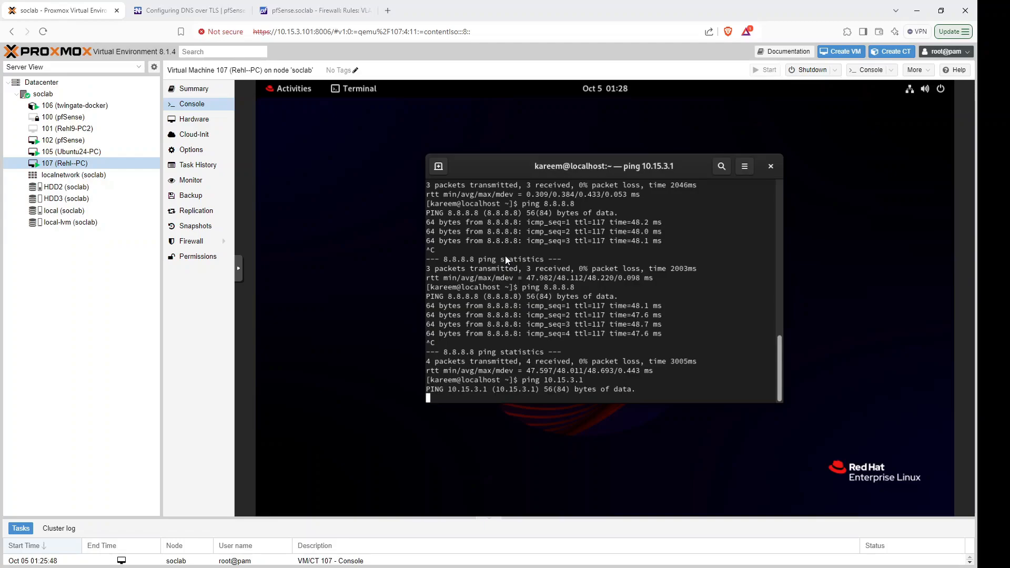
{"action": "key", "text": "ctrl+c"}
{"action": "key", "text": "Up"}
{"action": "key", "text": "Up"}
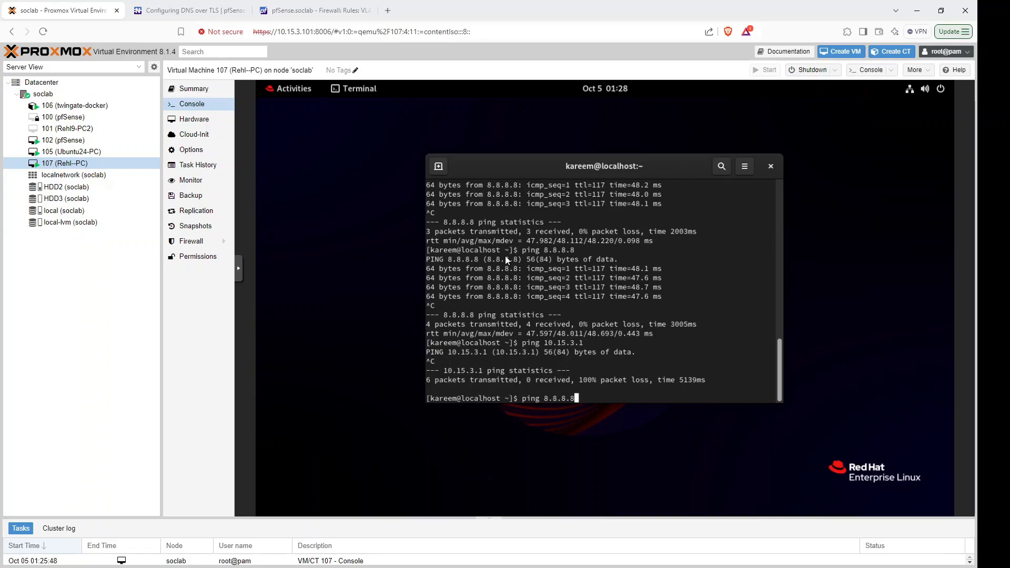
{"action": "key", "text": "Up"}
{"action": "key", "text": "Up"}
{"action": "key", "text": "Return"}
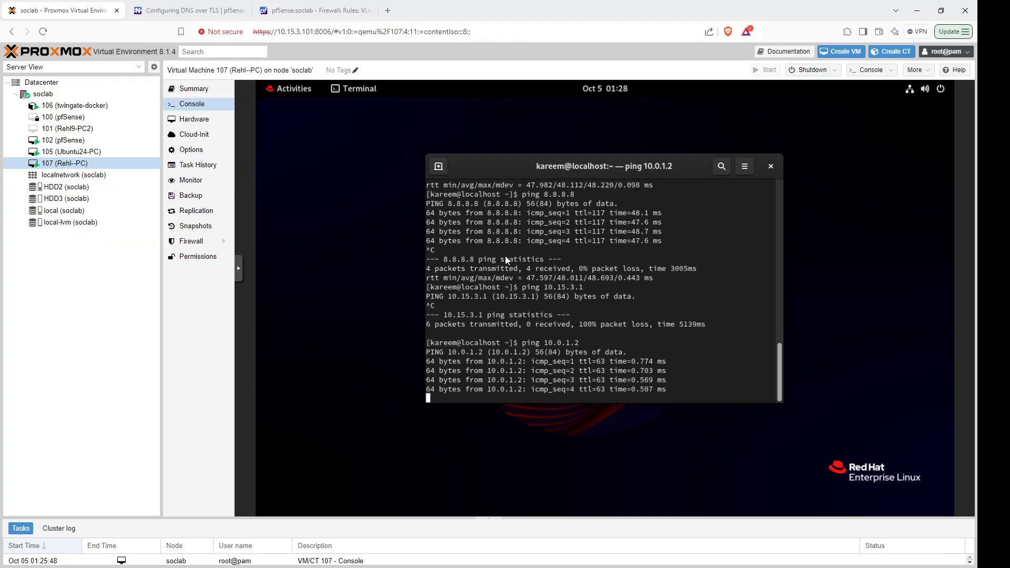
{"action": "key", "text": "ctrl+c"}
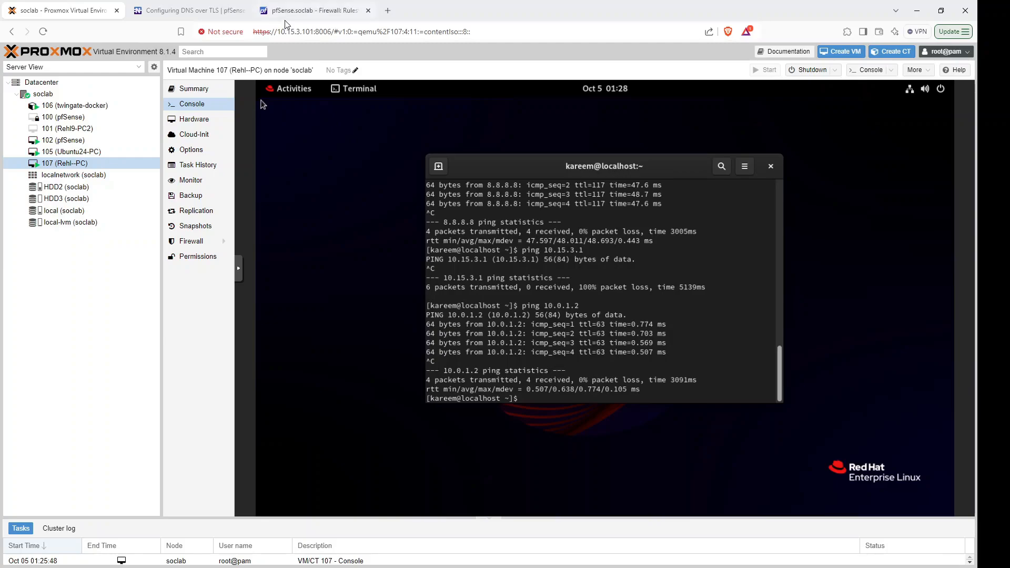
{"action": "left_click", "coordinate": [295, 11]}
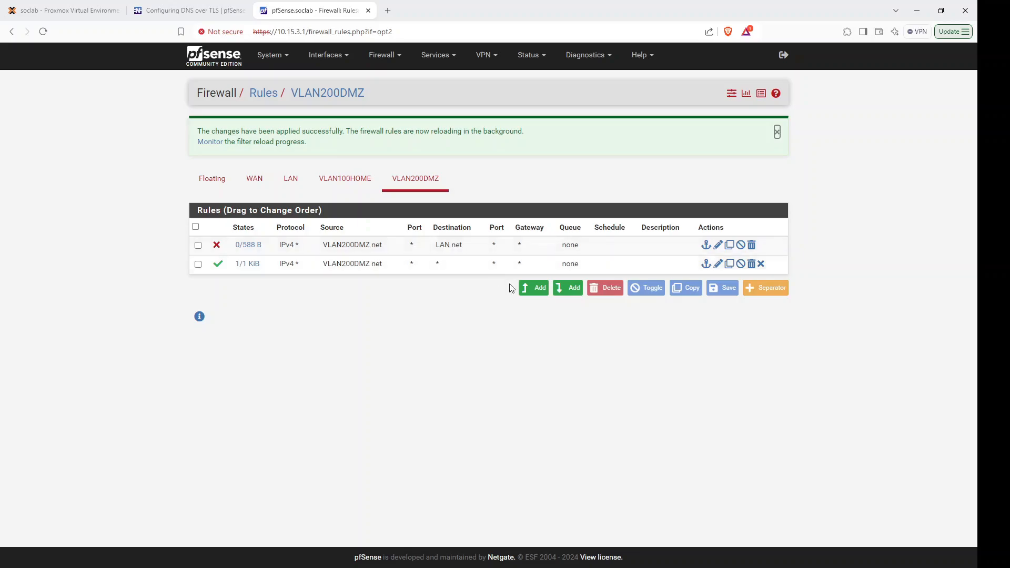
Start a new top VLAN200DMZ rule with action Block and protocol Any.
{"action": "left_click", "coordinate": [532, 289]}
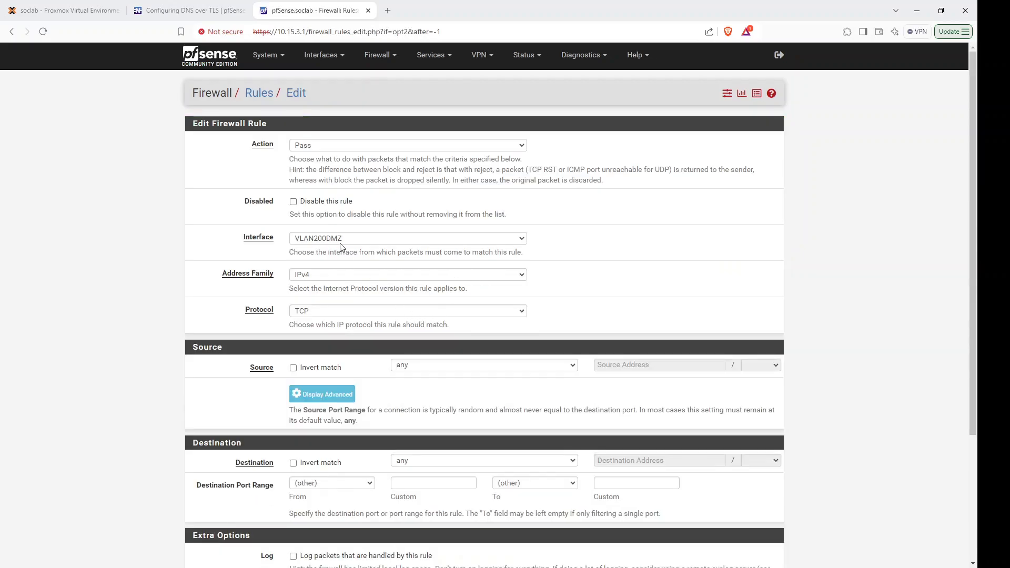
{"action": "left_click", "coordinate": [330, 151]}
{"action": "left_click", "coordinate": [325, 168]}
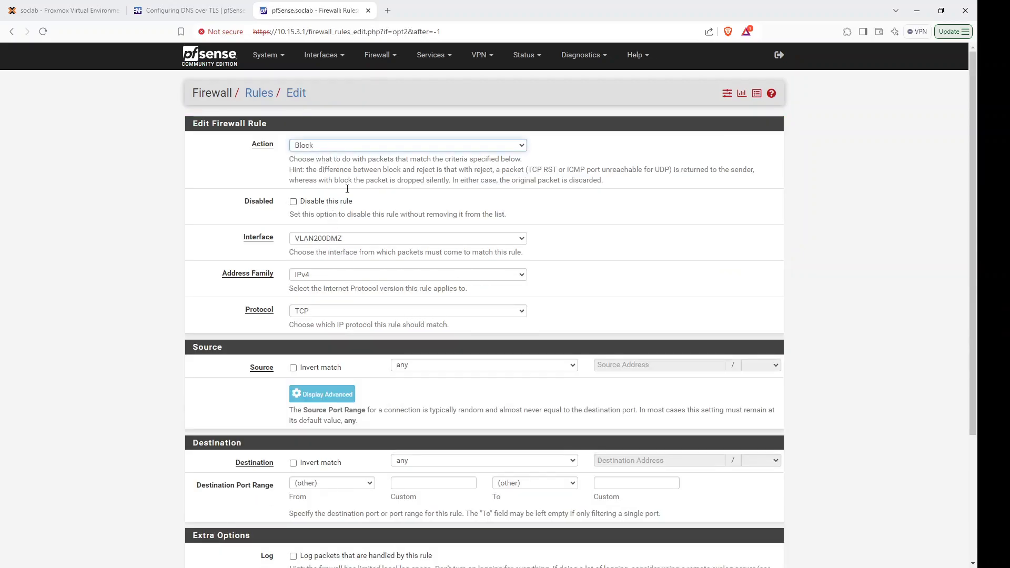
{"action": "left_click", "coordinate": [328, 312]}
{"action": "left_click", "coordinate": [328, 324]}
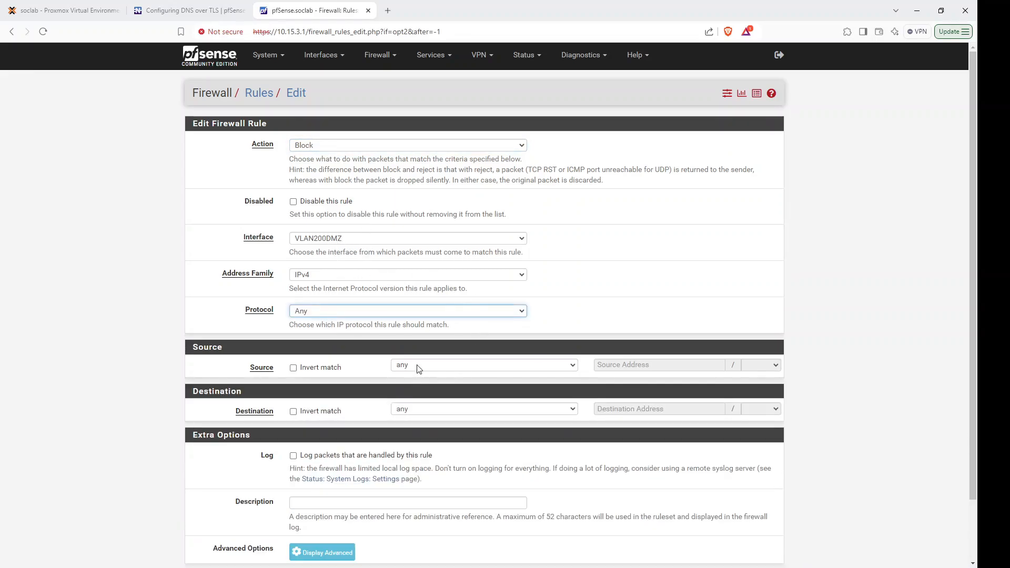
Set source VLAN200DMZ net and destination VLAN100HOME net, then save and apply the rule.
{"action": "left_click", "coordinate": [419, 369]}
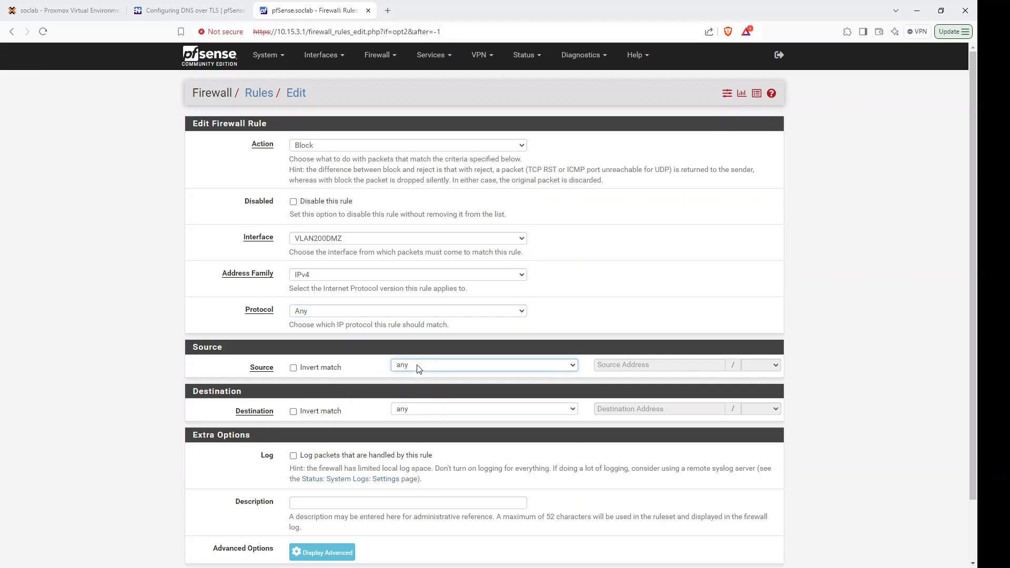
{"action": "left_click", "coordinate": [442, 525]}
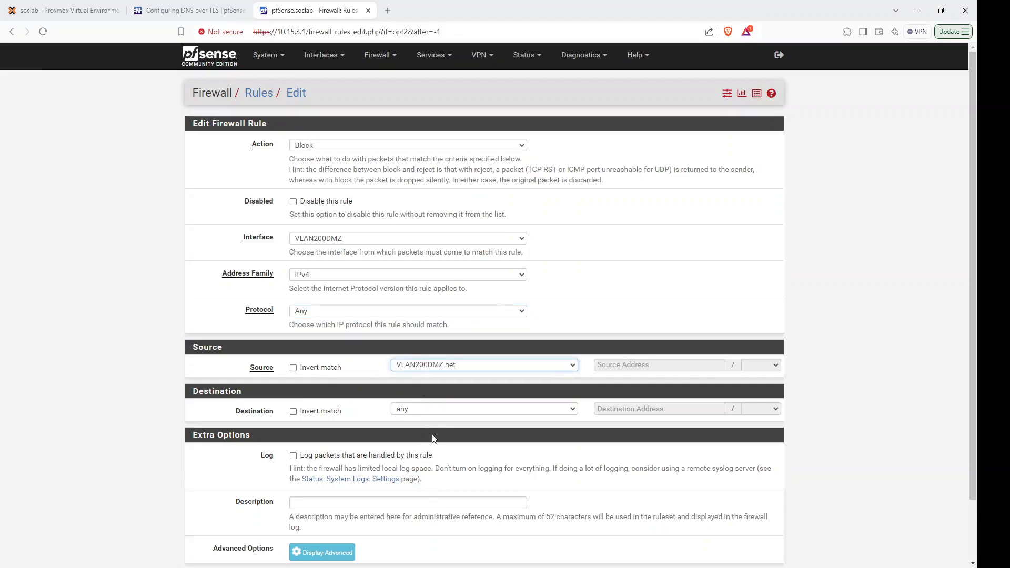
{"action": "left_click", "coordinate": [424, 414]}
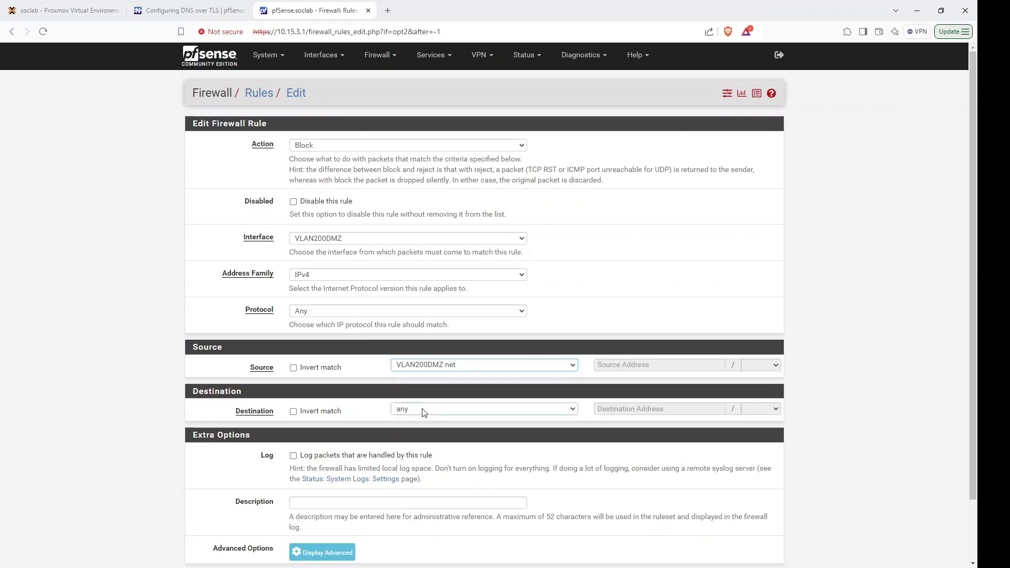
{"action": "left_click", "coordinate": [425, 360]}
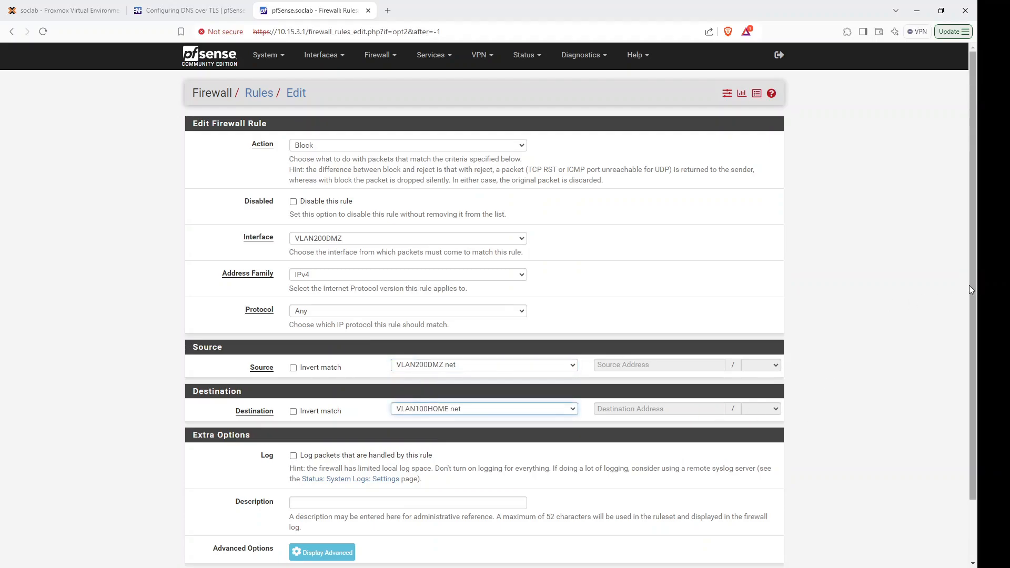
{"action": "left_click_drag", "start_coordinate": [971, 287], "coordinate": [971, 348]}
{"action": "left_click", "coordinate": [300, 514]}
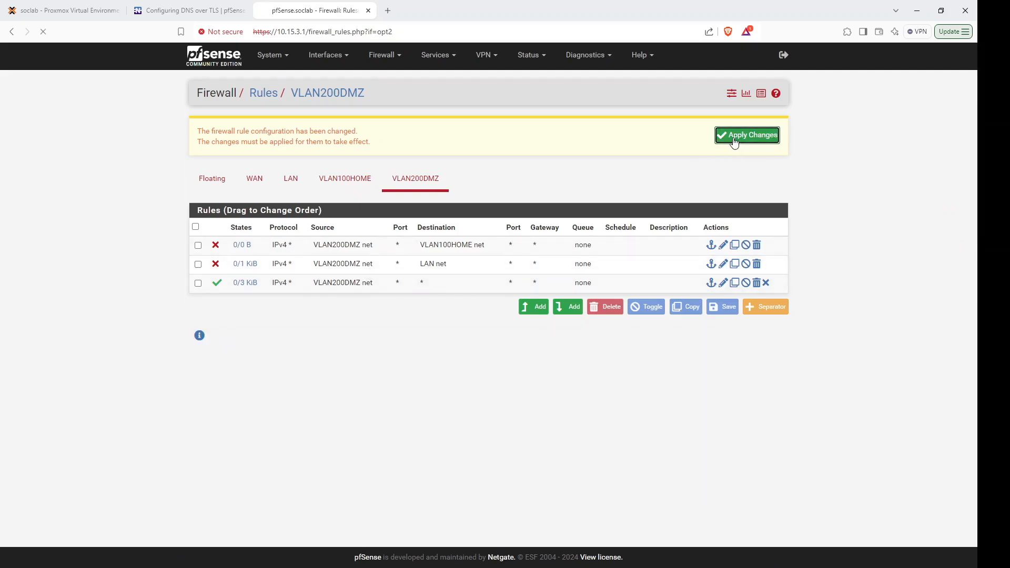
{"action": "left_click", "coordinate": [734, 140]}
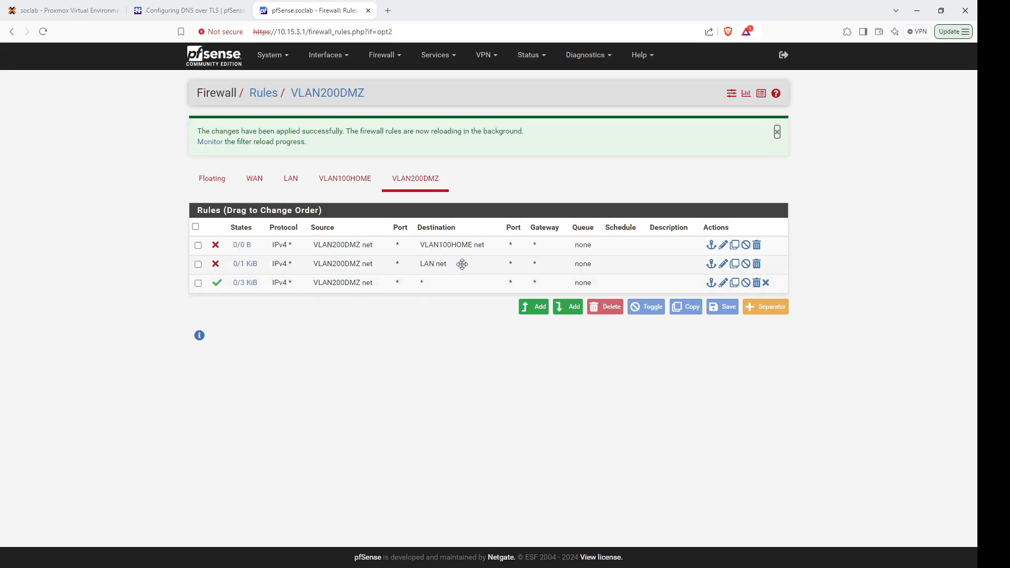
{"action": "left_click_drag", "start_coordinate": [462, 264], "coordinate": [466, 251]}
{"action": "mouse_move", "coordinate": [245, 283]}
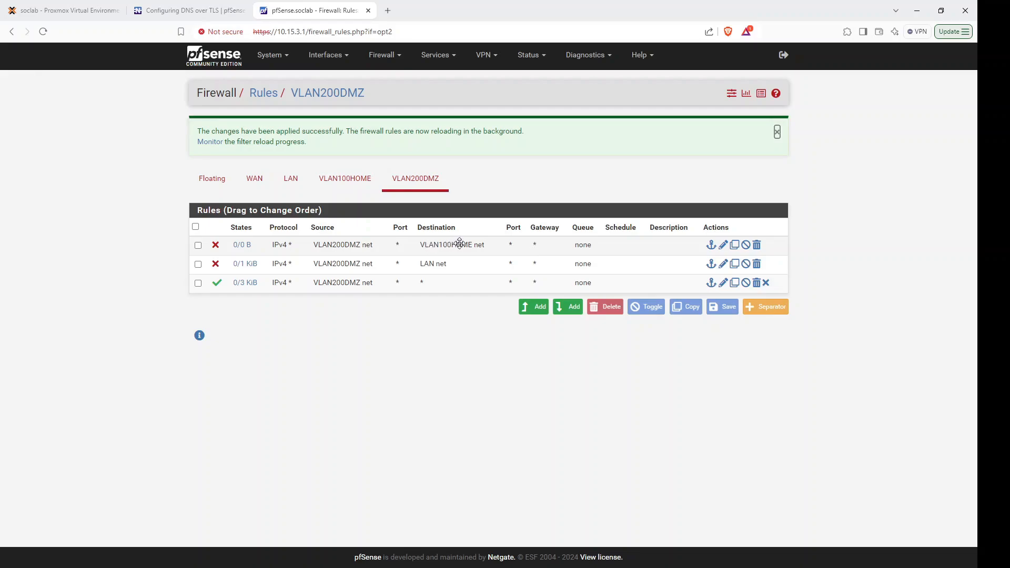
Move the LAN net block rule above the VLAN100HOME net block rule, then save and apply.
{"action": "left_click_drag", "start_coordinate": [438, 262], "coordinate": [438, 246]}
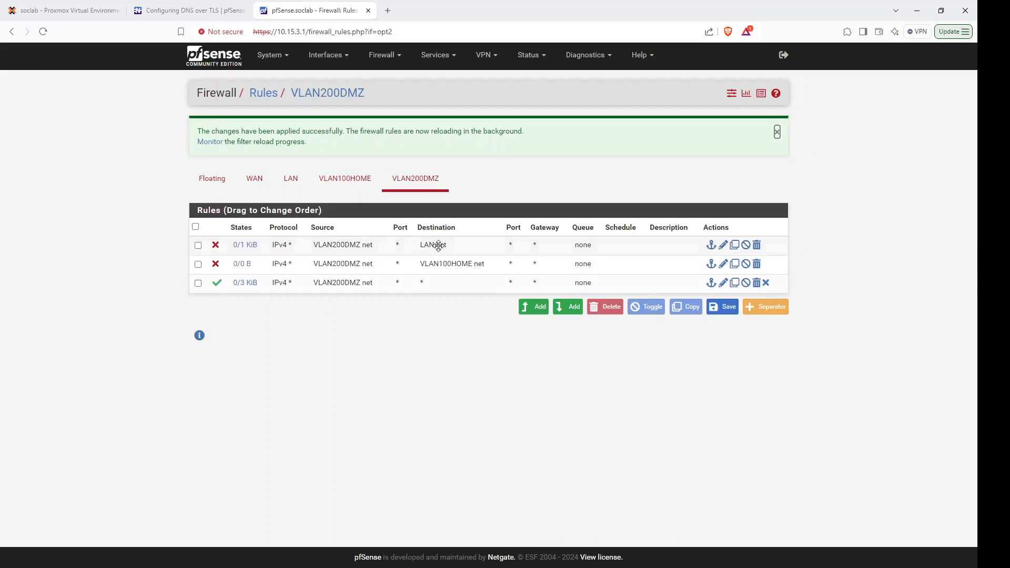
{"action": "left_click", "coordinate": [726, 307]}
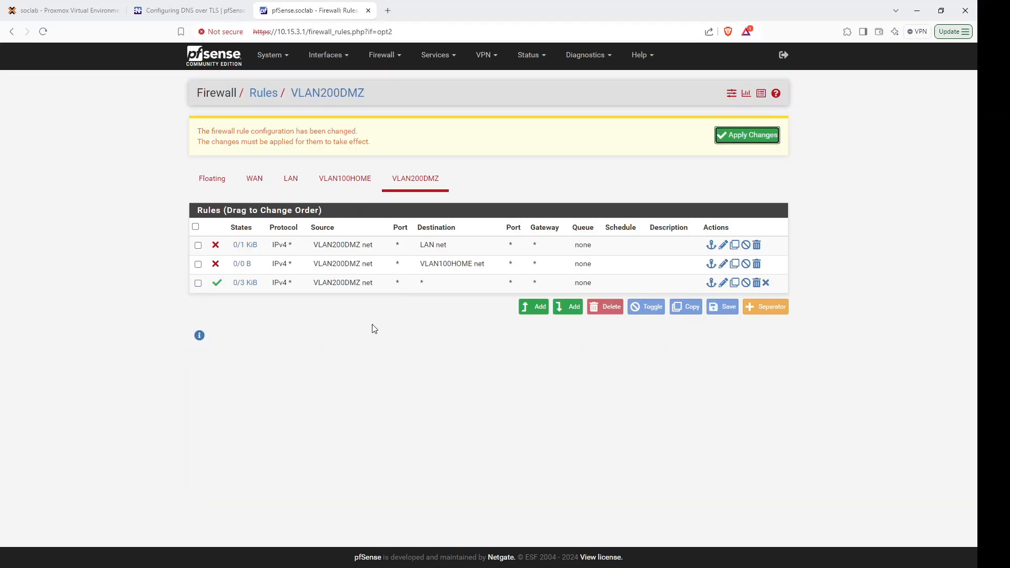
{"action": "left_click", "coordinate": [737, 140]}
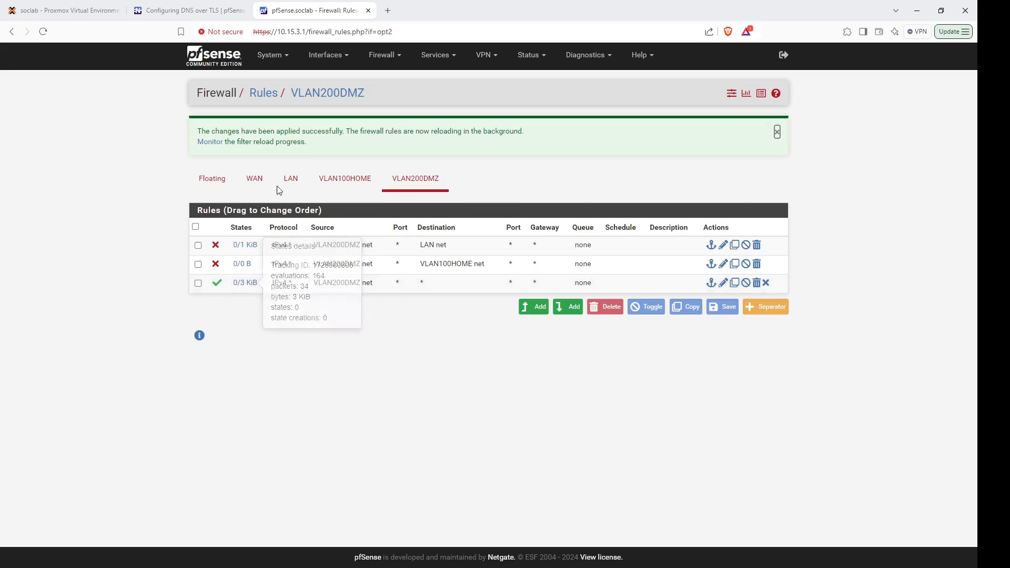
{"action": "left_click", "coordinate": [80, 11]}
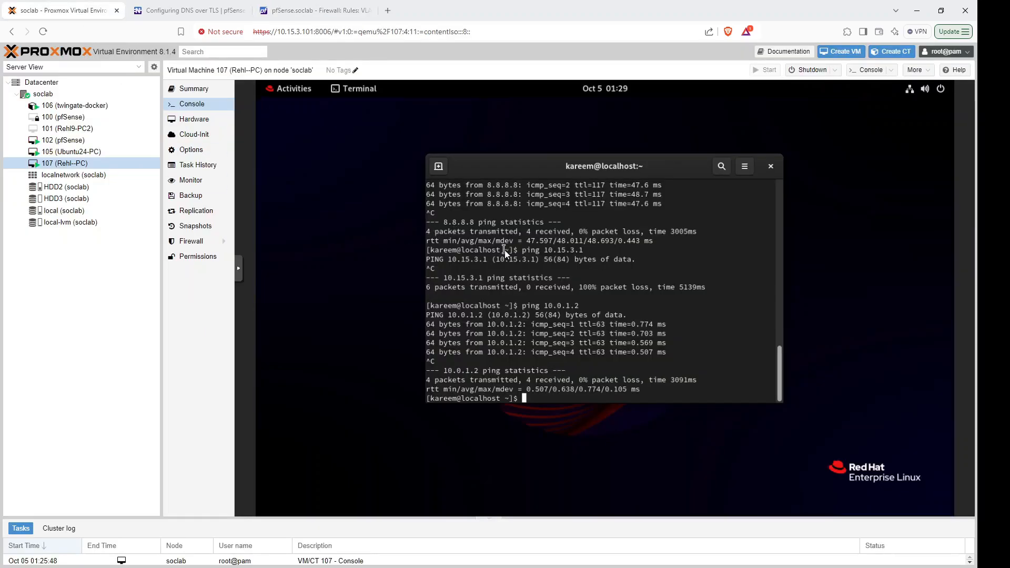
Re-ping 10.0.1.2 and 10.15.3.1 from the VM to confirm both are now blocked.
{"action": "key", "text": "Up"}
{"action": "key", "text": "Return"}
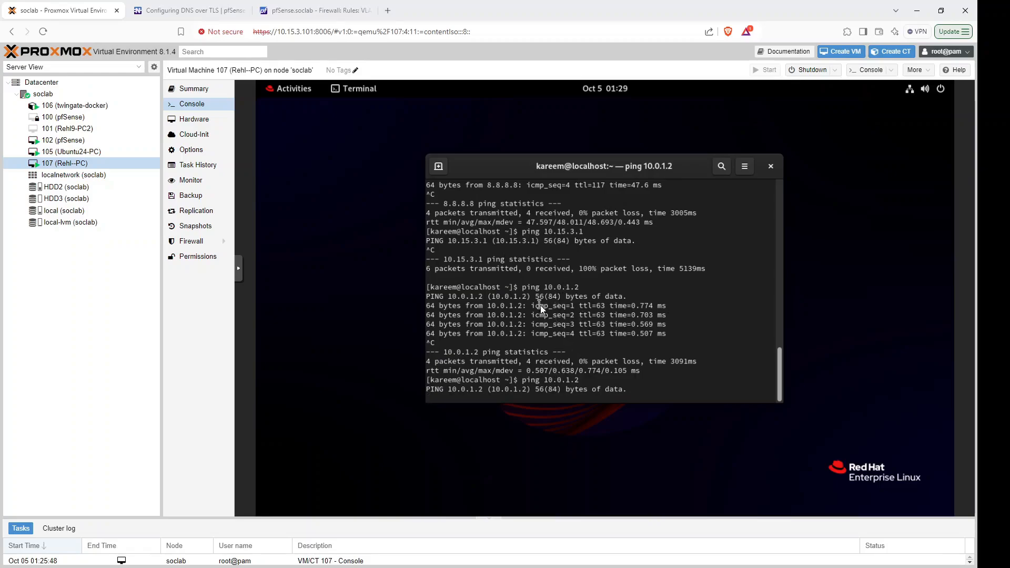
{"action": "key", "text": "ctrl+c"}
{"action": "key", "text": "Up"}
{"action": "key", "text": "Up"}
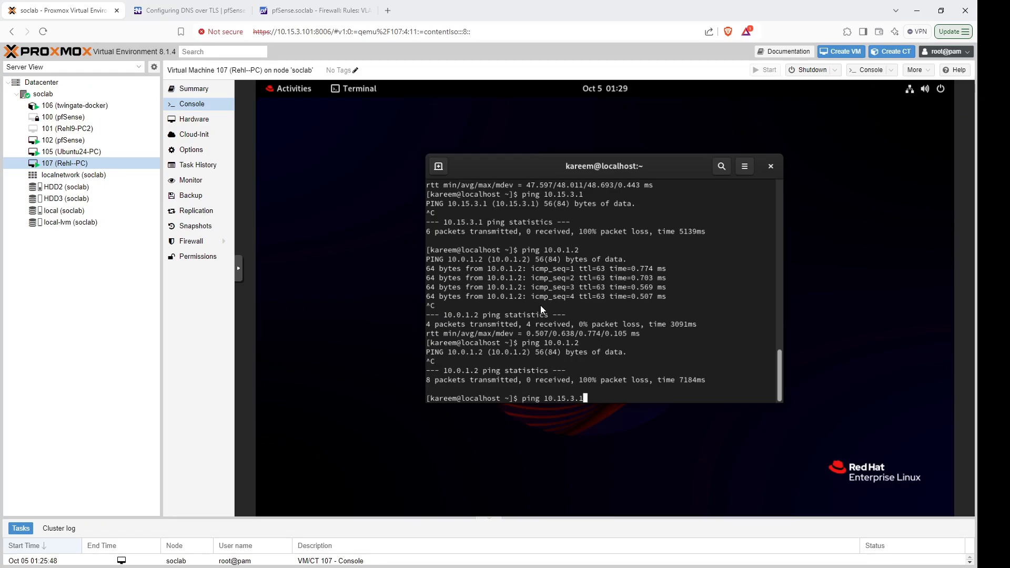
{"action": "key", "text": "Return"}
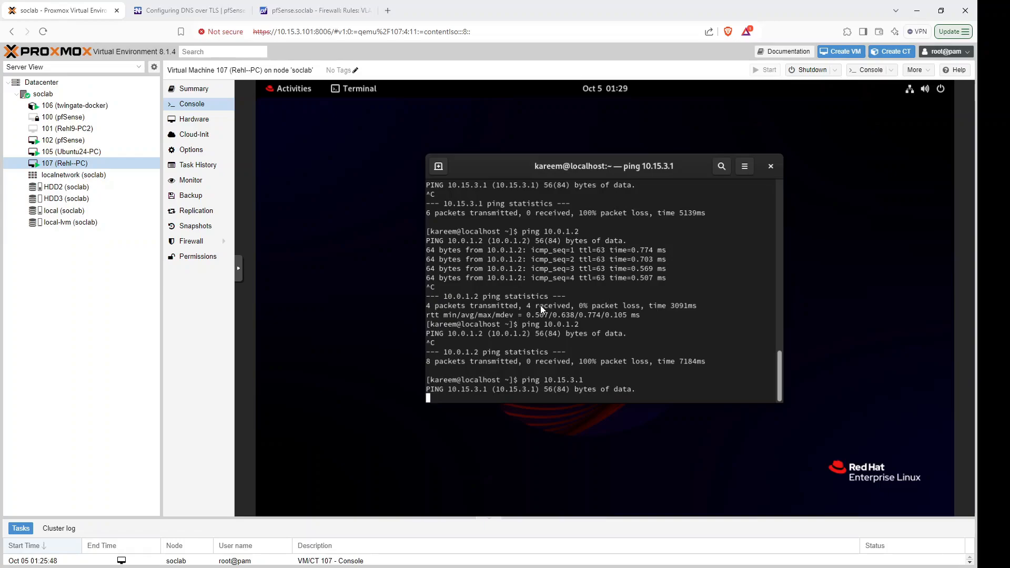
{"action": "key", "text": "ctrl+c"}
Confirm 8.8.8.8 still replies, then check the VLAN200DMZ rule traffic counters in pfSense.
{"action": "key", "text": "Up"}
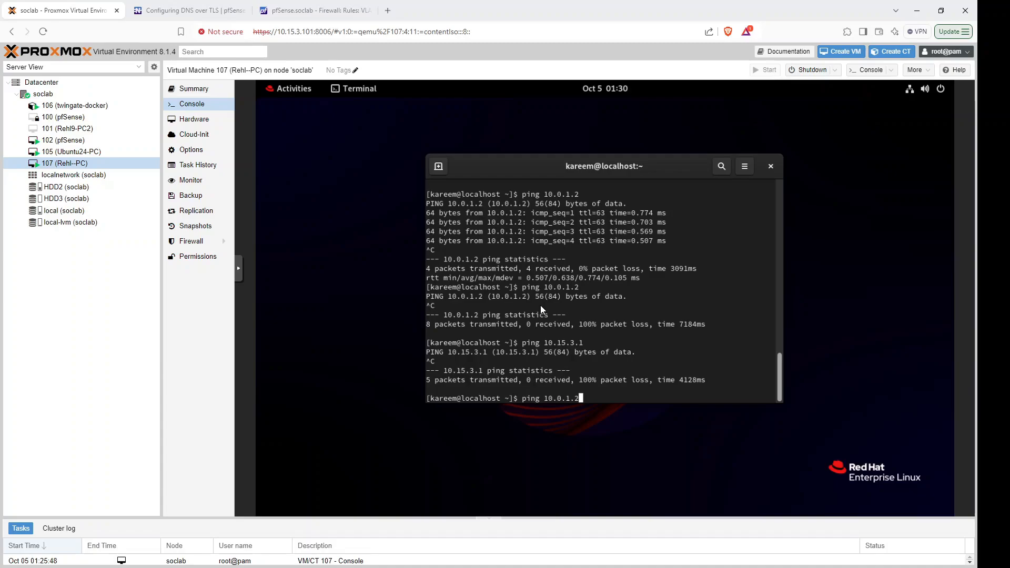
{"action": "key", "text": "Up"}
{"action": "key", "text": "Return"}
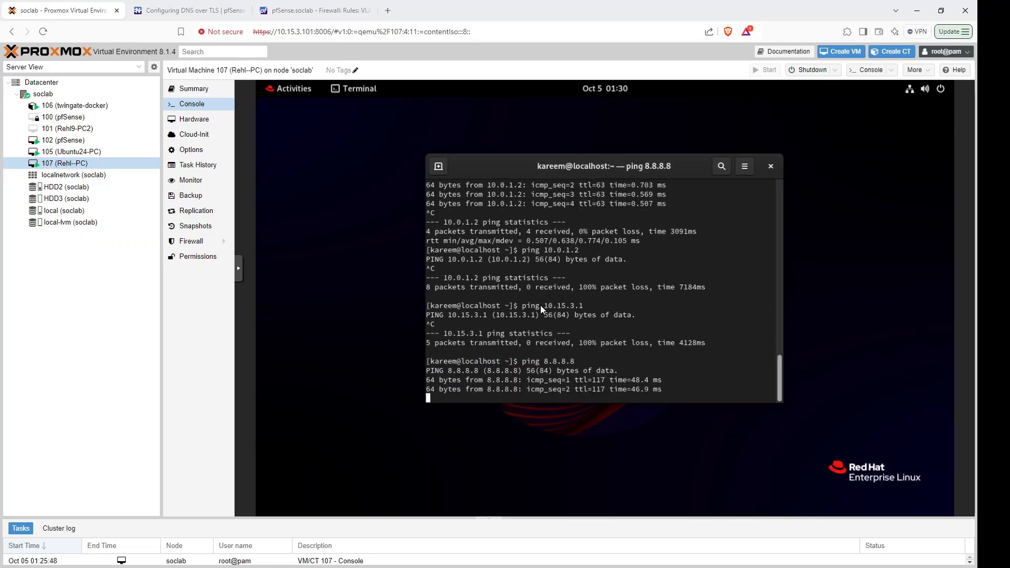
{"action": "key", "text": "ctrl+c"}
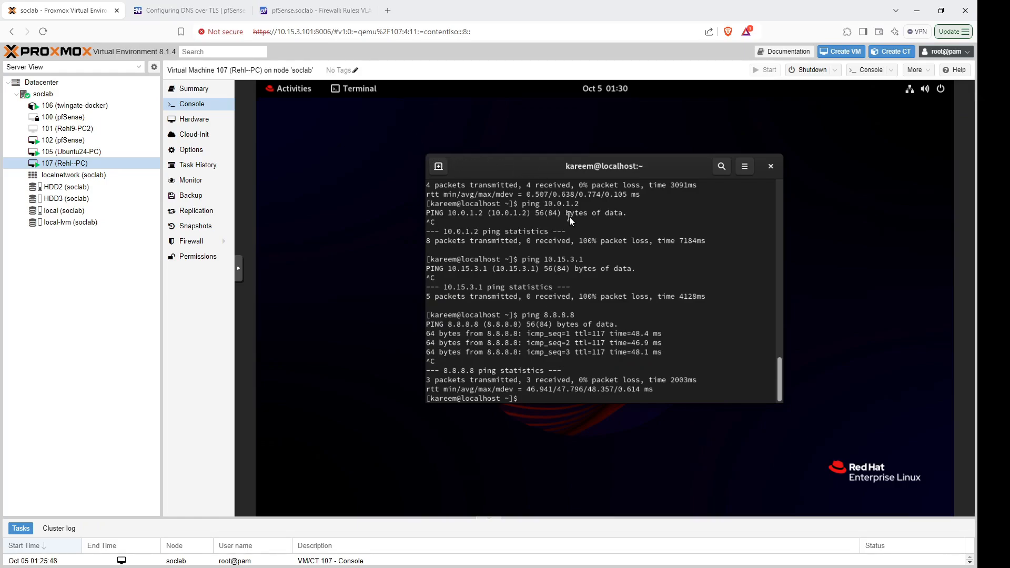
{"action": "left_click", "coordinate": [308, 10]}
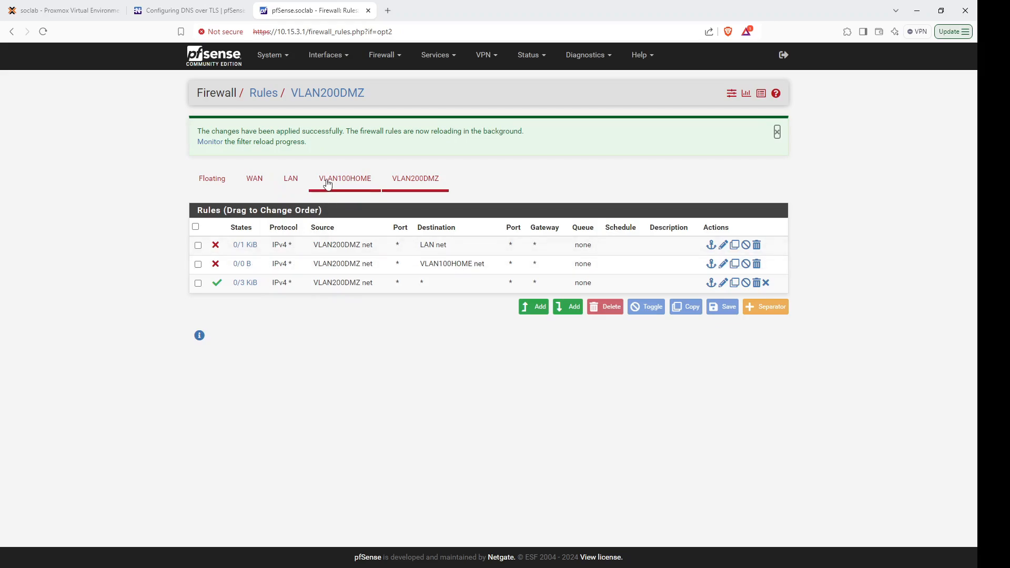
{"action": "left_click", "coordinate": [241, 284]}
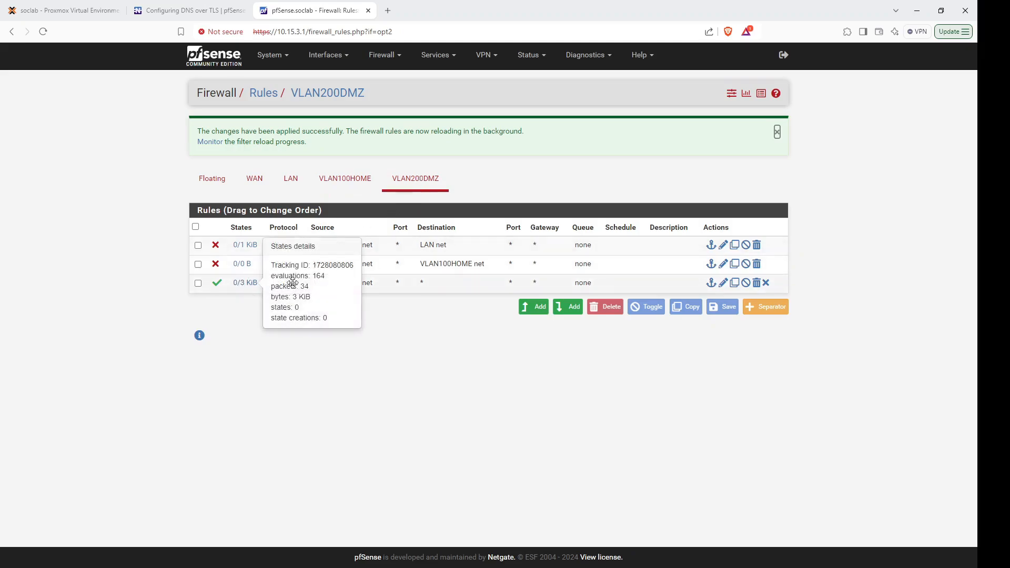